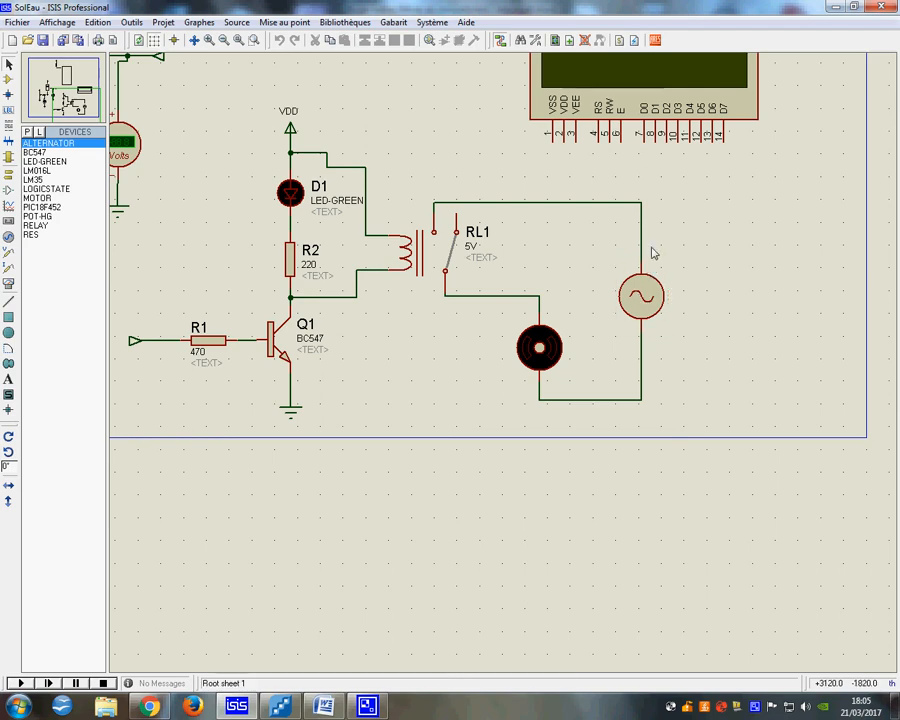
# Place six input terminals, rotated 90°, below the RS, E and D4 to D7 pins of LCD1.
pyautogui.scroll(-1, 645, 304)
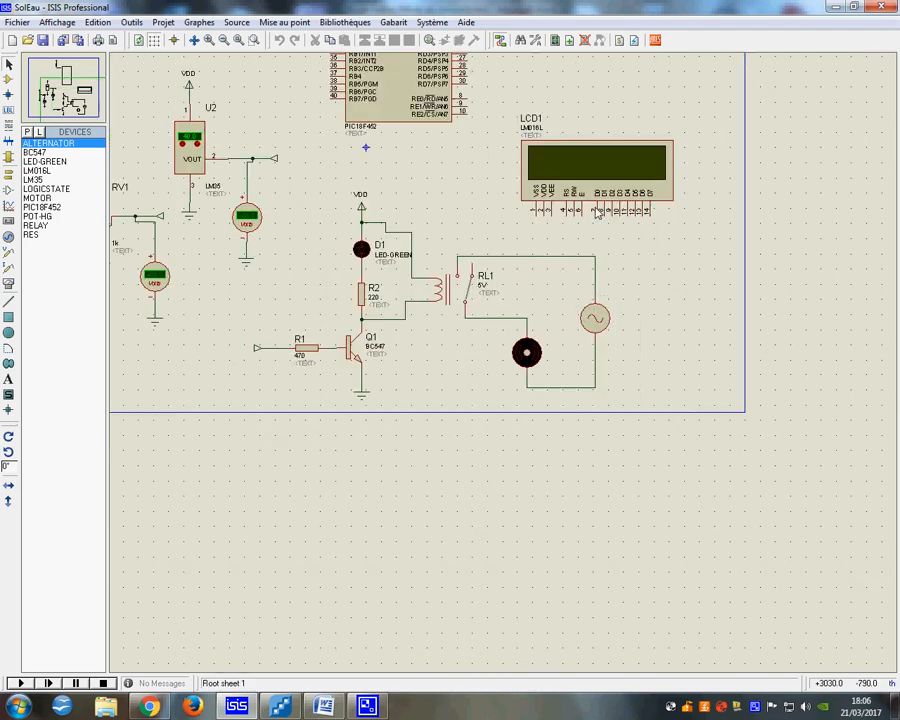
pyautogui.scroll(1, 597, 211)
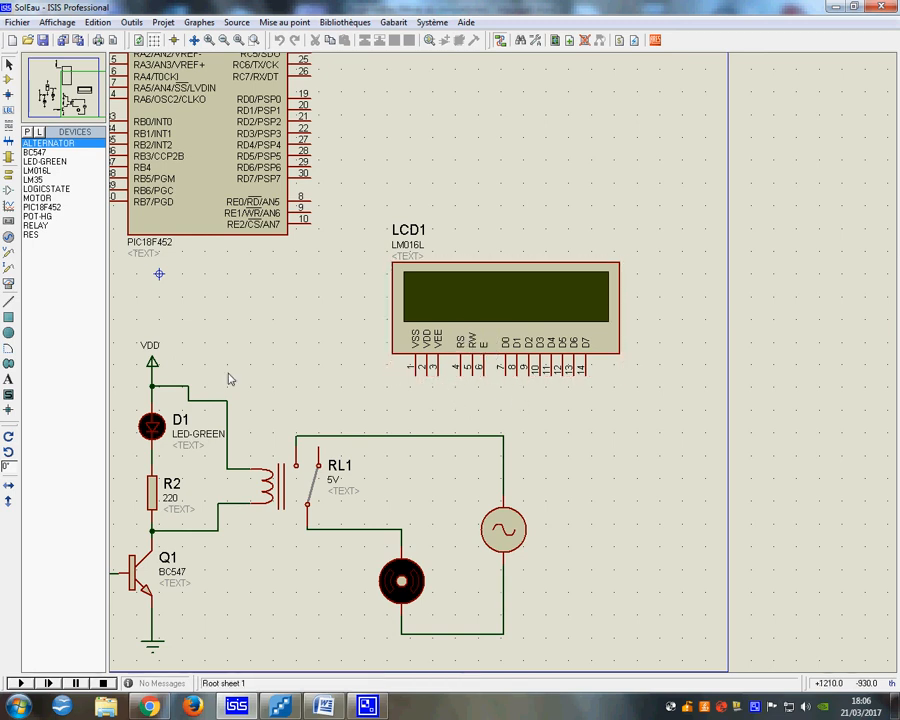
pyautogui.click(8, 174)
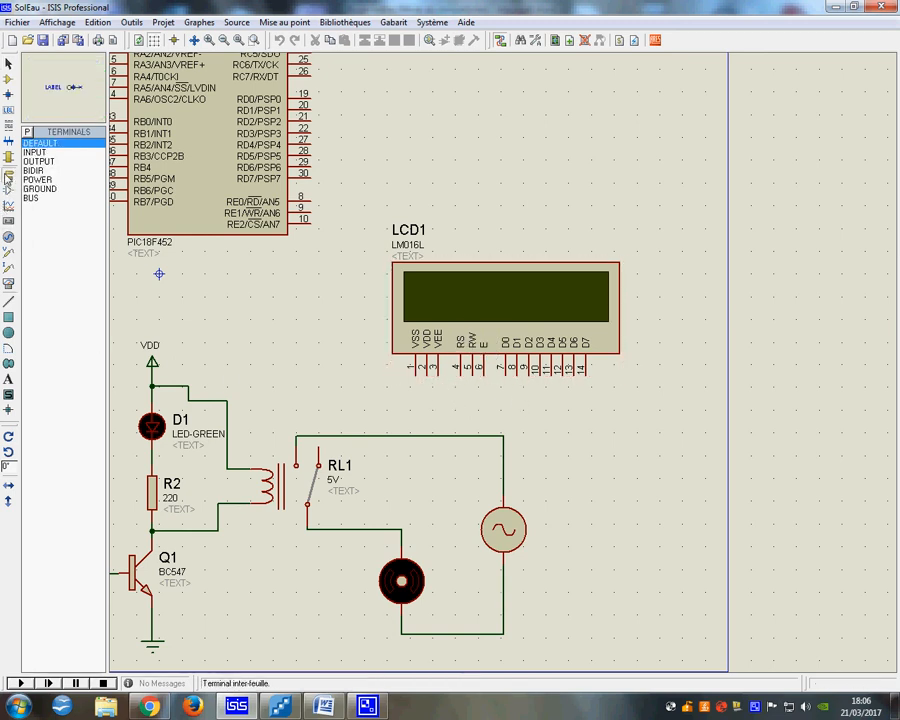
pyautogui.click(35, 152)
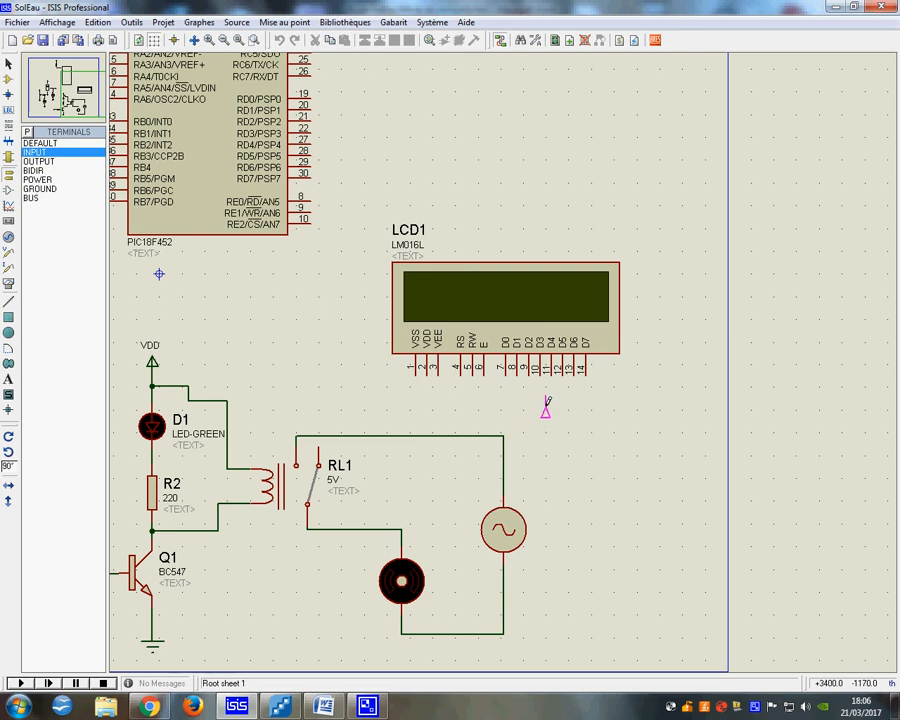
pyautogui.click(551, 400)
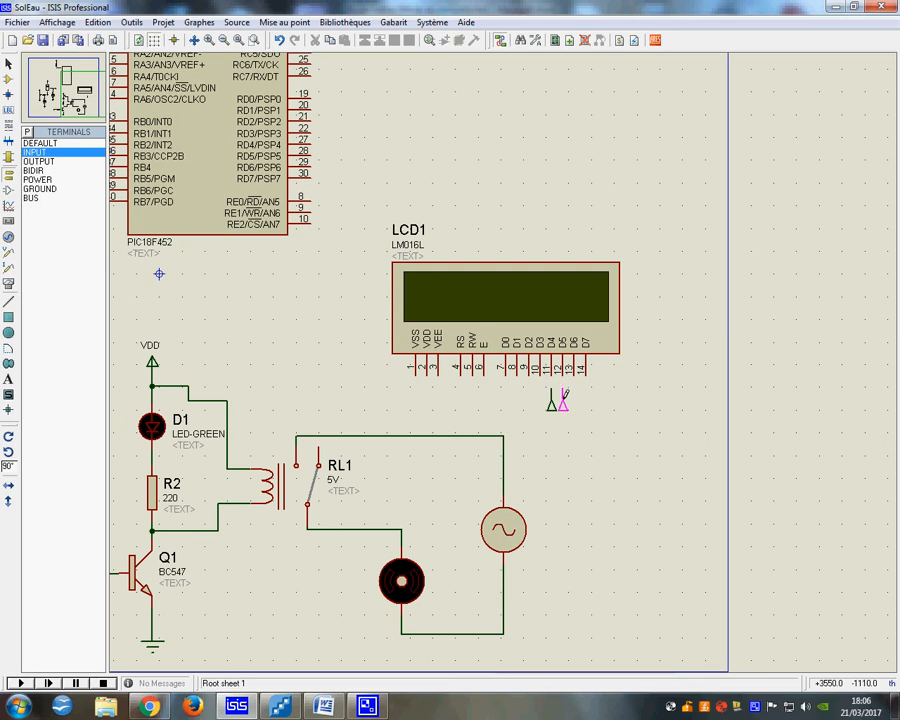
pyautogui.click(575, 398)
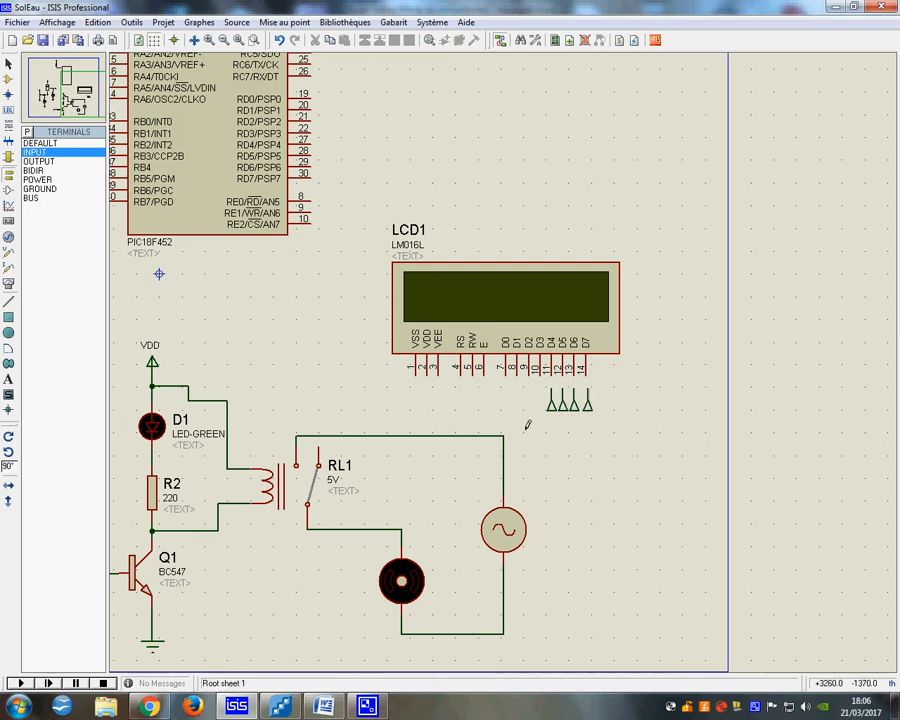
pyautogui.click(461, 397)
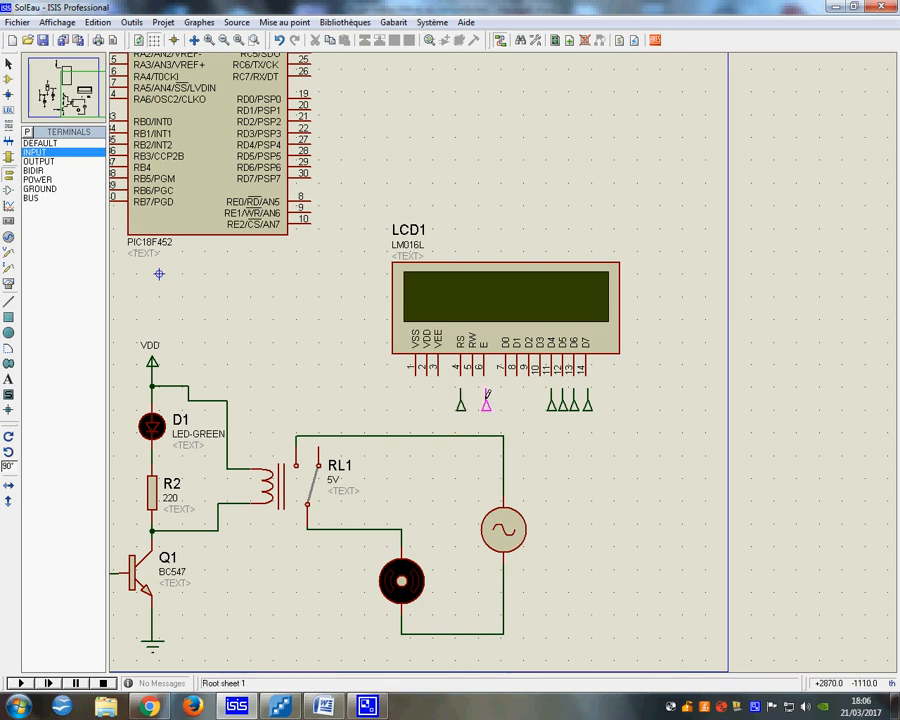
pyautogui.click(486, 397)
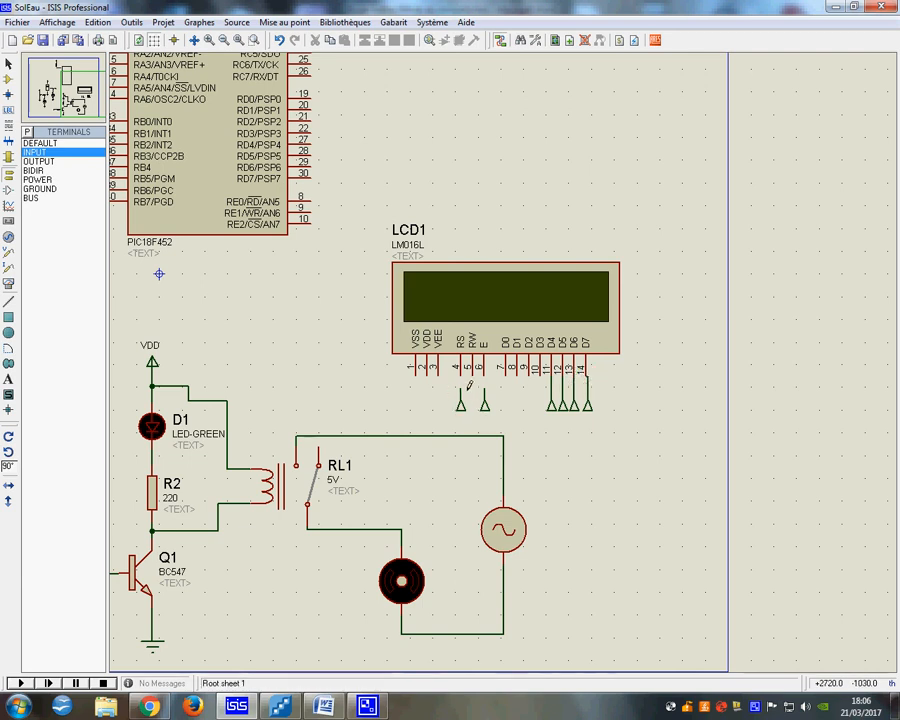
# Wire the input terminals below LCD1's RS and E pins to those pins.
pyautogui.click(460, 388)
pyautogui.click(460, 377)
pyautogui.click(484, 390)
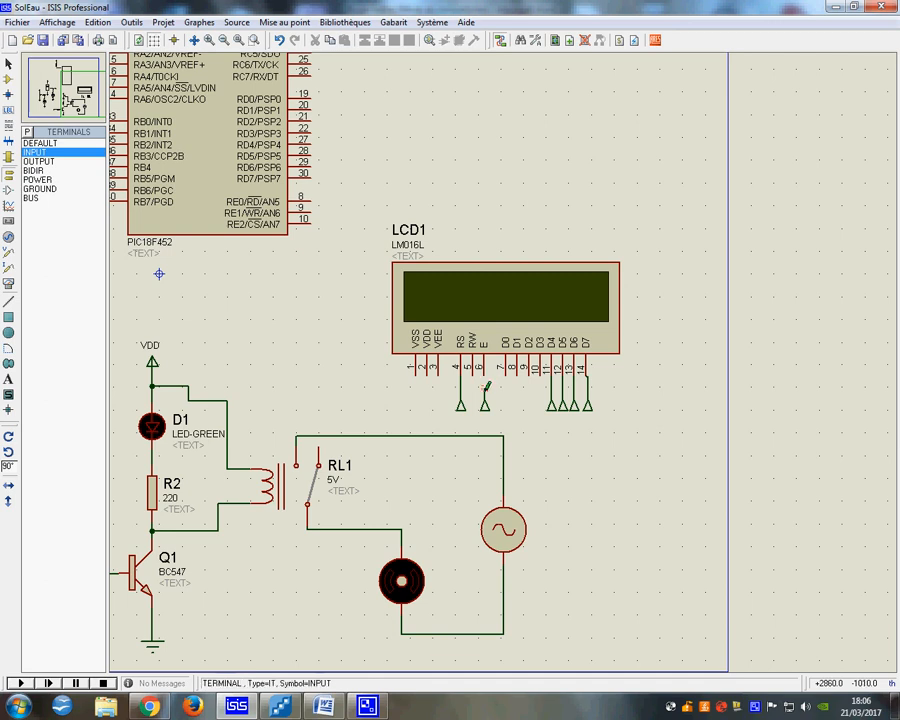
pyautogui.click(484, 374)
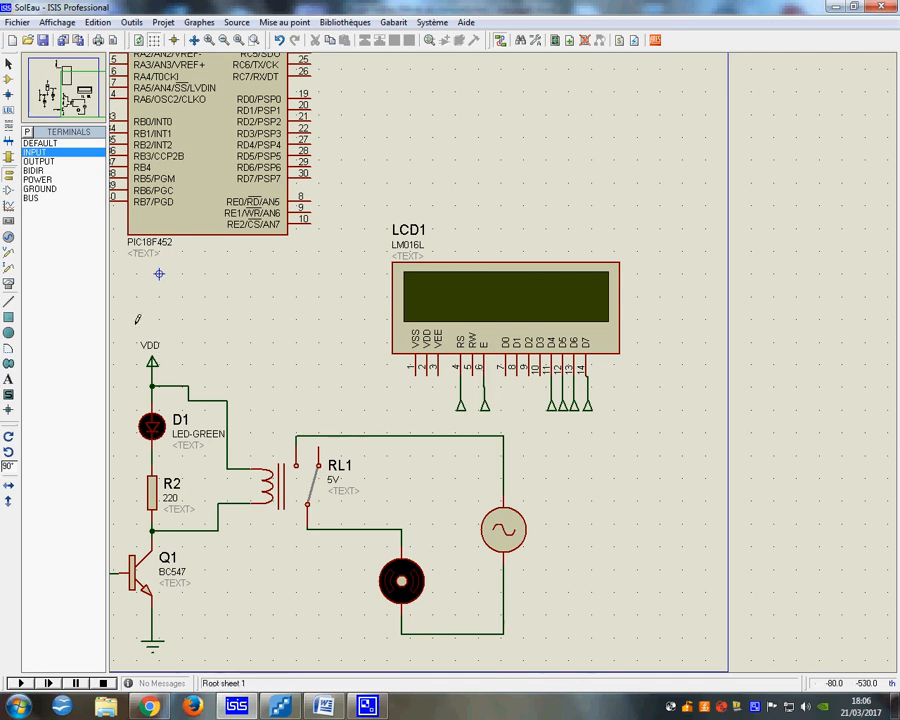
# Place a ground terminal below LCD1's RW pin and connect it to that pin.
pyautogui.click(40, 188)
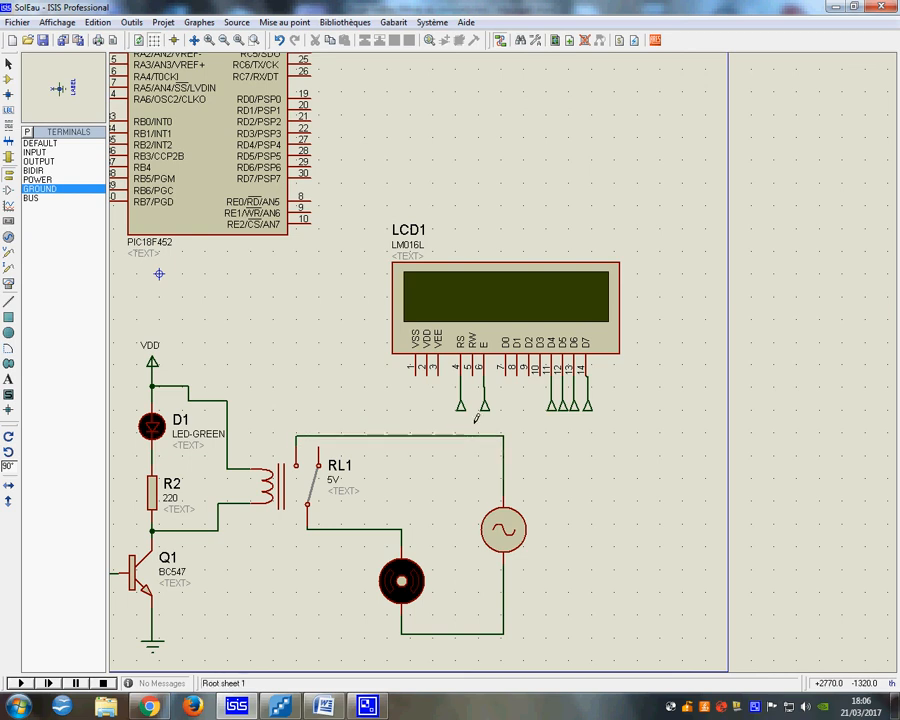
pyautogui.press('KP_Add')
pyautogui.click(473, 410)
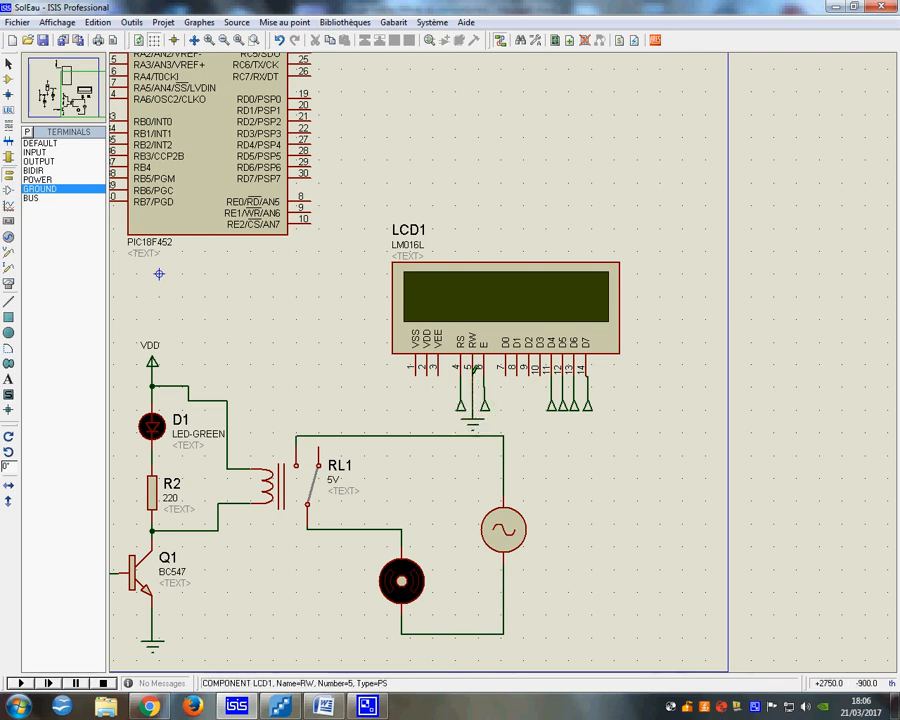
# Wire LCD1's D0 to D3 pins and its VSS pin to the ground line of the RW pin.
pyautogui.click(517, 375)
pyautogui.click(506, 384)
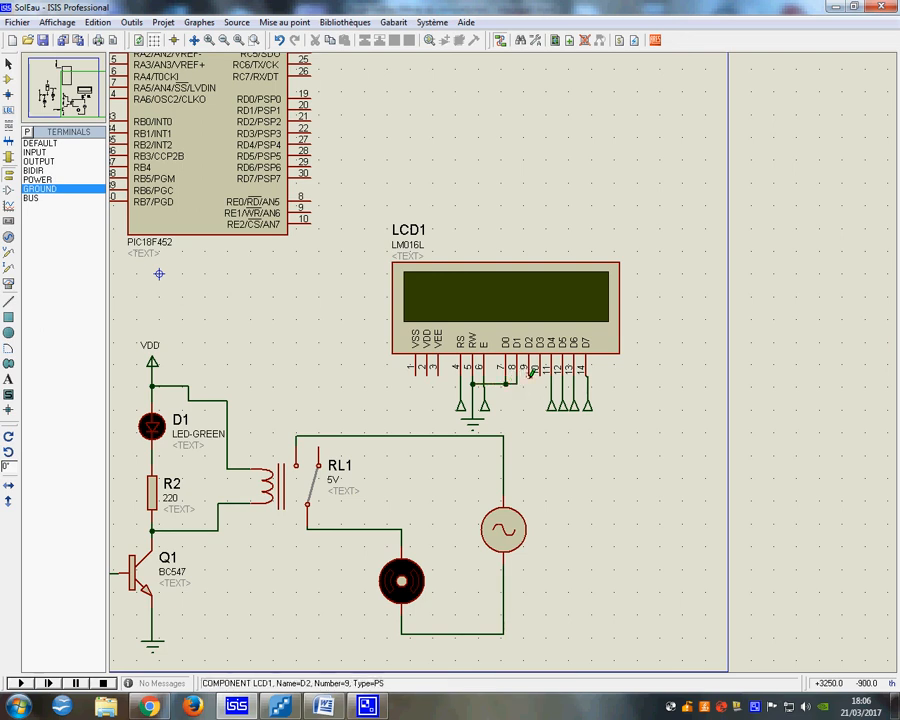
pyautogui.click(528, 374)
pyautogui.click(518, 384)
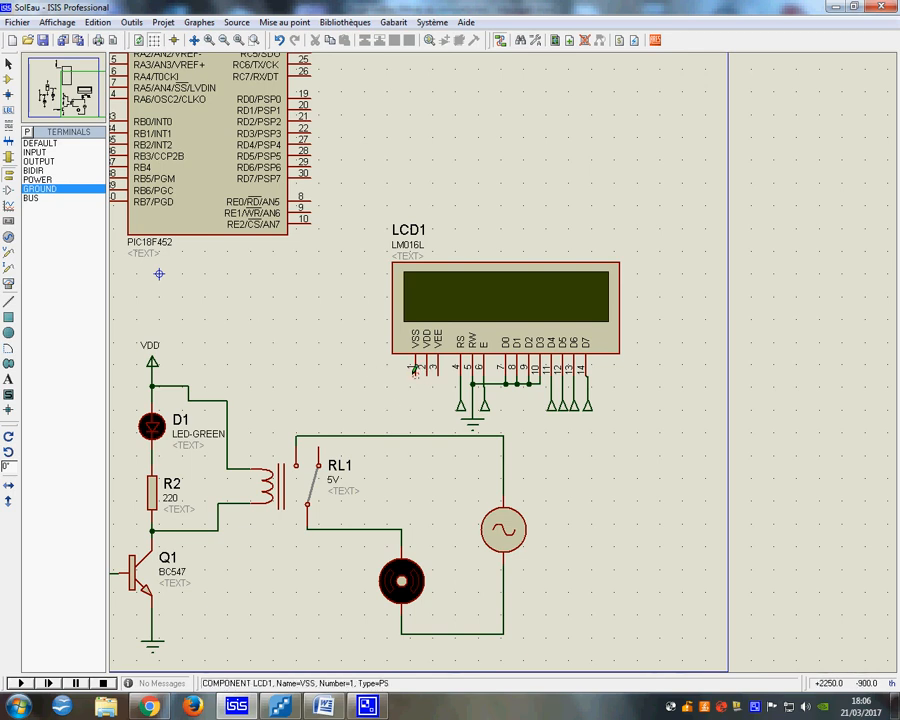
pyautogui.click(473, 384)
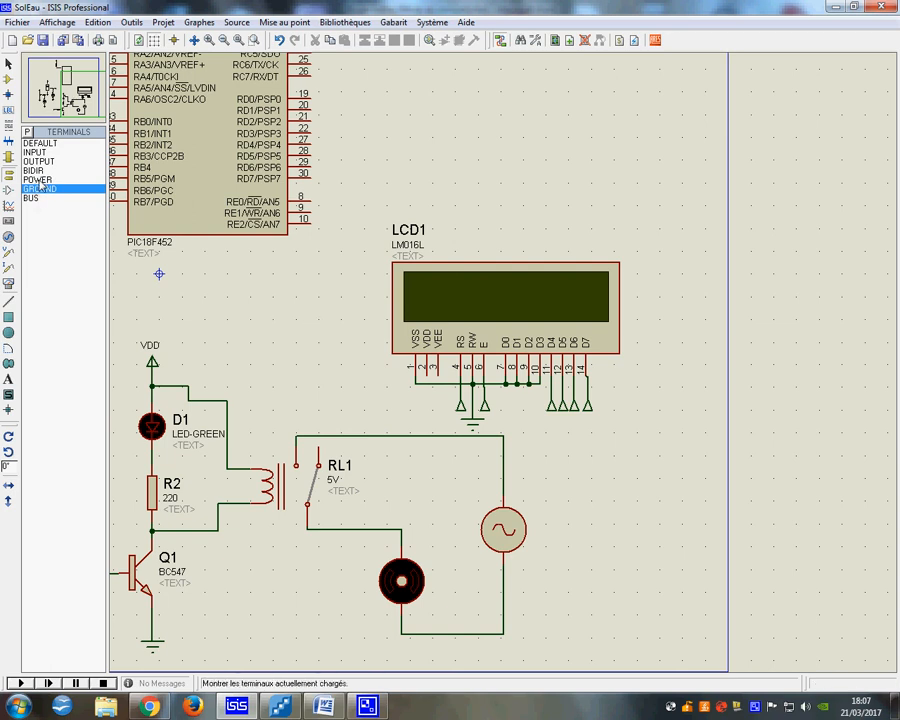
# Place a power terminal labelled VDD beside LCD1 and wire it to the display's VDD and VEE pins.
pyautogui.click(38, 179)
pyautogui.click(344, 337)
pyautogui.rightClick(344, 337)
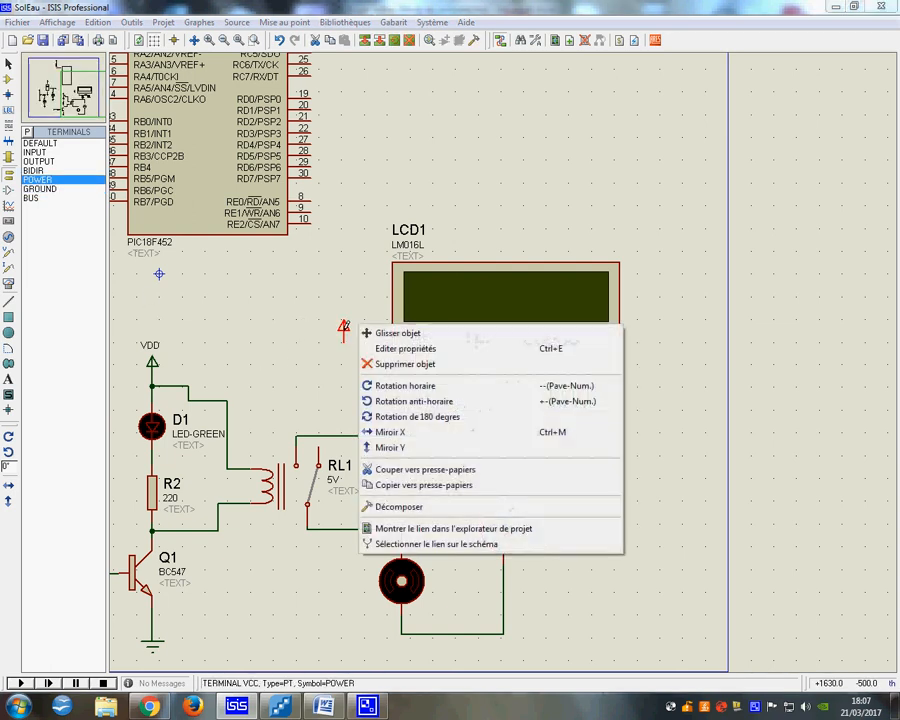
pyautogui.click(385, 345)
pyautogui.click(489, 232)
pyautogui.click(387, 275)
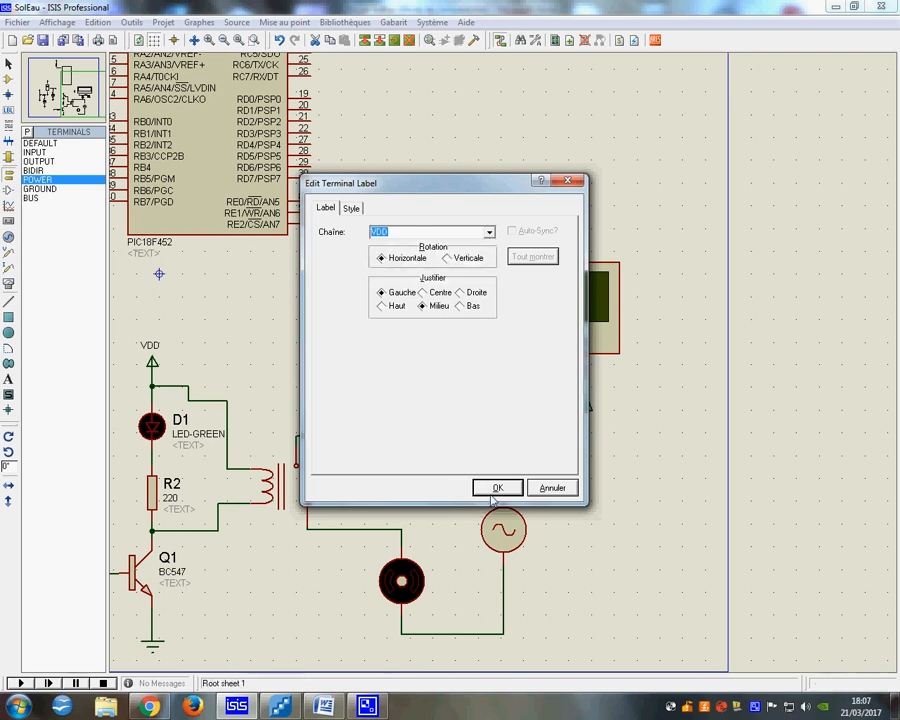
pyautogui.press('Return')
pyautogui.click(344, 339)
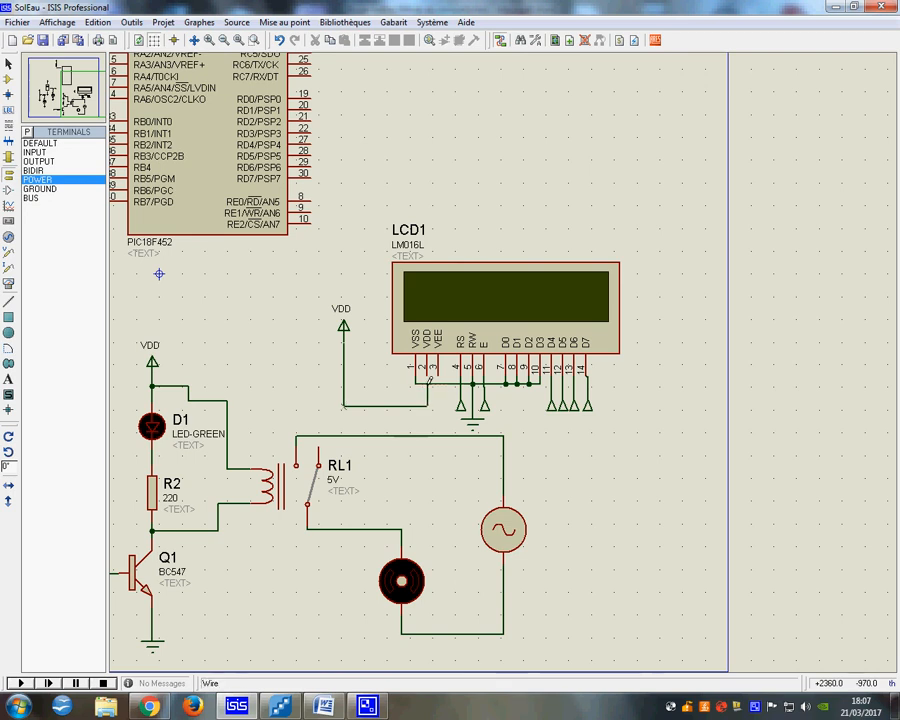
pyautogui.click(434, 393)
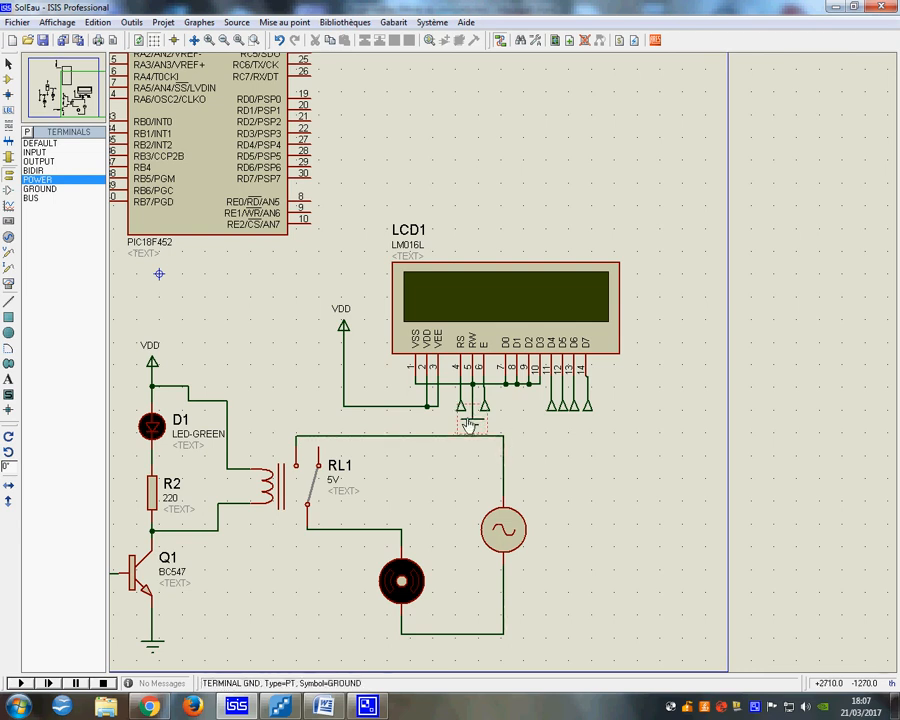
# Open the recent project "carte multi fonction V7.0 2012-2013" in a second ISIS 7 Professional window and examine its LCD pin connections.
pyautogui.moveTo(238, 708)
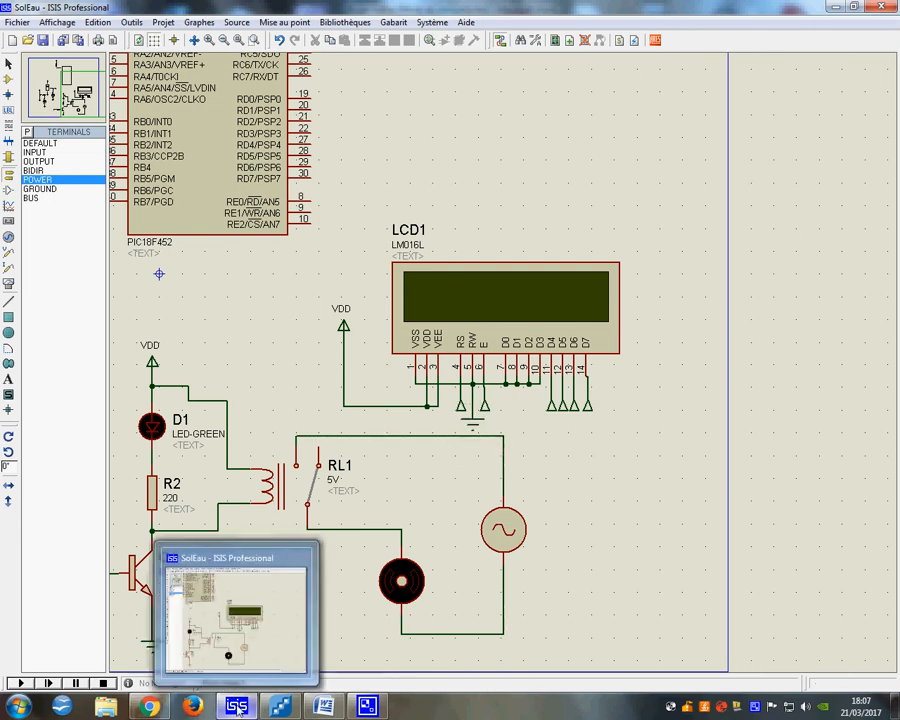
pyautogui.click(18, 706)
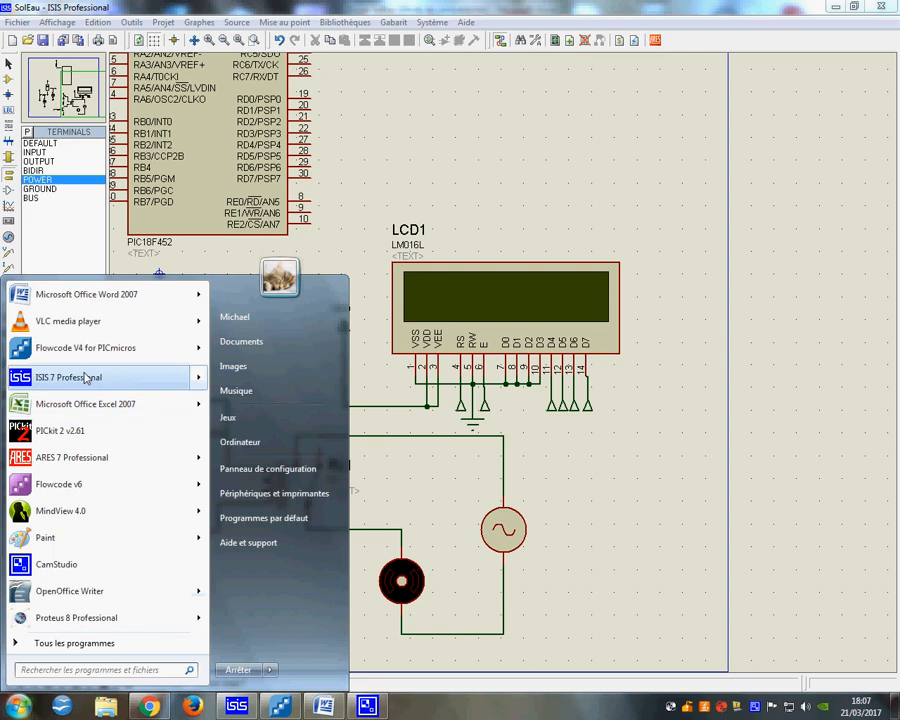
pyautogui.click(87, 378)
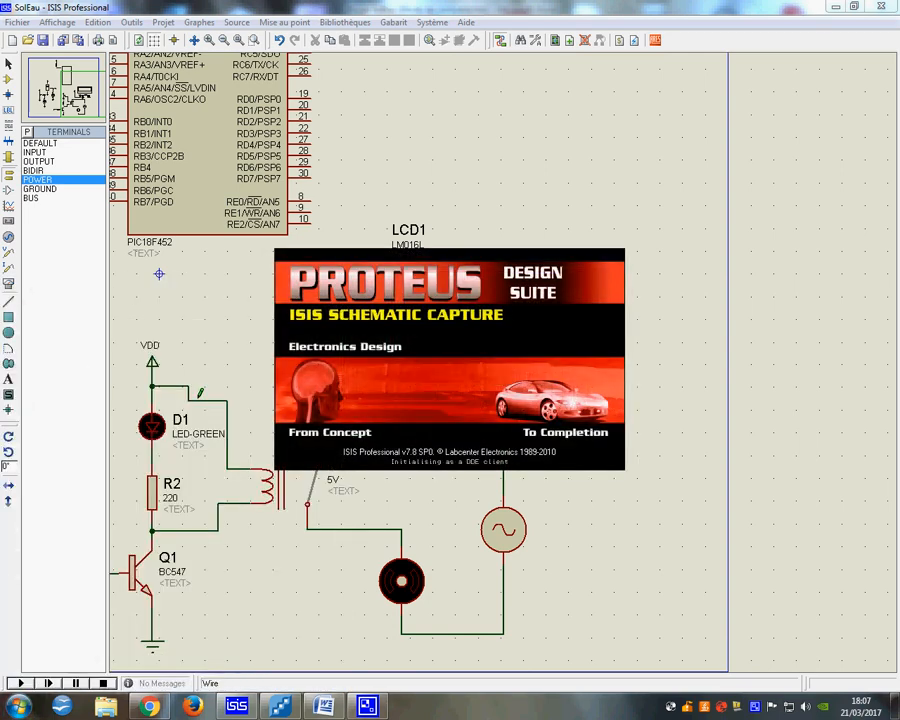
pyautogui.click(389, 374)
pyautogui.click(577, 281)
pyautogui.press('Return')
pyautogui.click(17, 22)
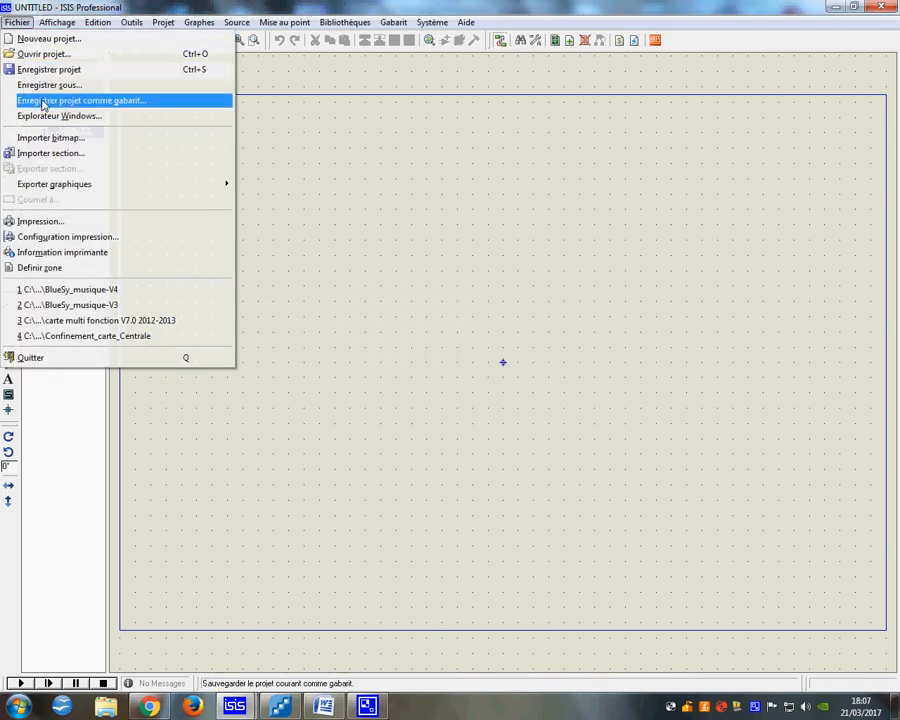
pyautogui.click(130, 320)
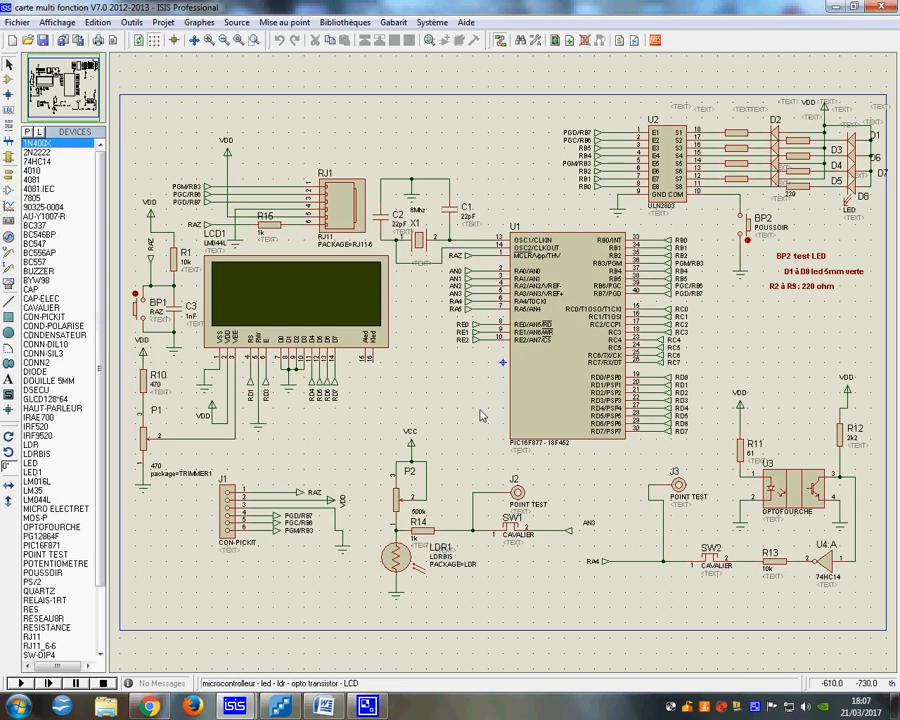
pyautogui.scroll(1, 503, 367)
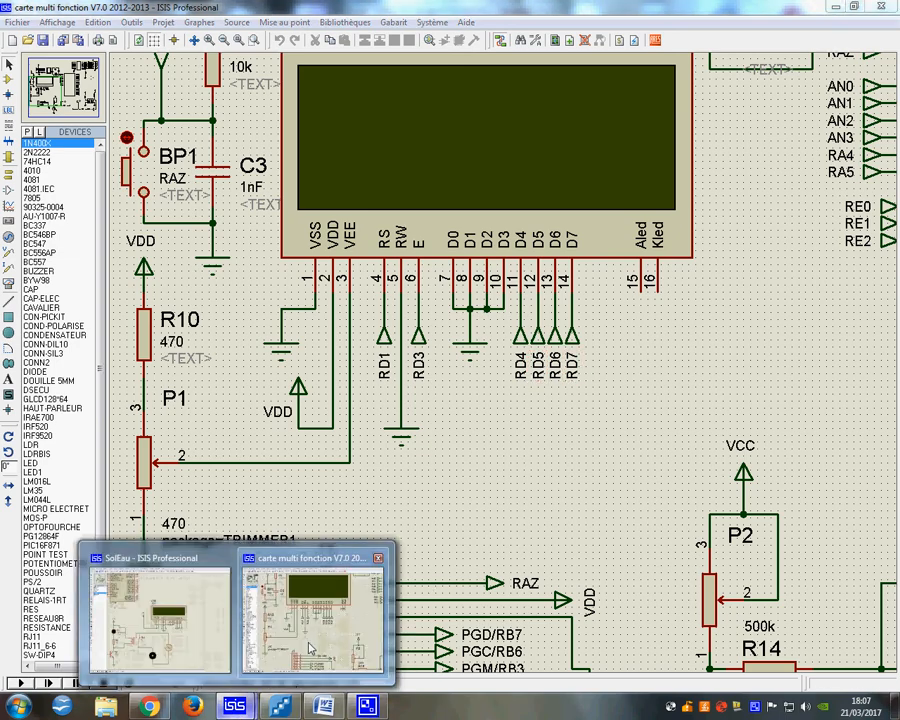
pyautogui.moveTo(240, 706)
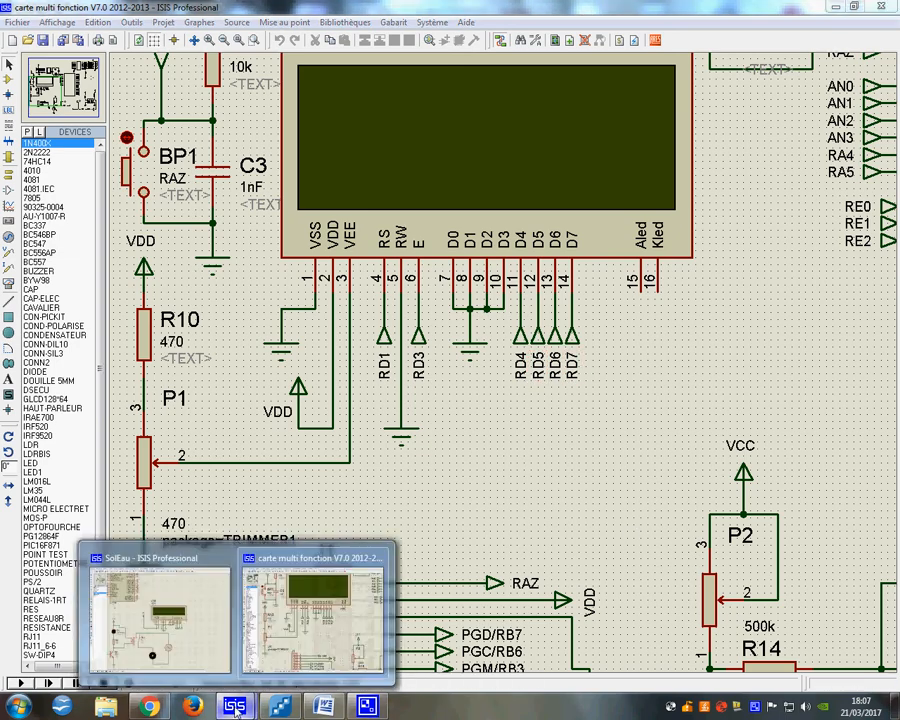
# Switch back to the SolEau schematic and label LCD1's RS terminal RD1 and its E terminal RD3.
pyautogui.click(160, 605)
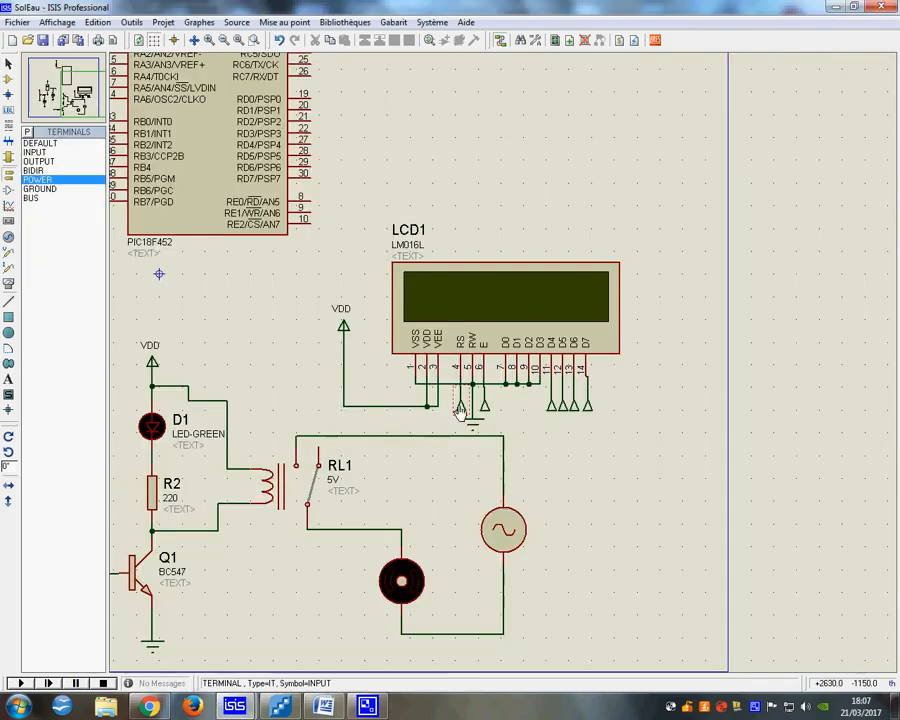
pyautogui.rightClick(461, 404)
pyautogui.click(515, 424)
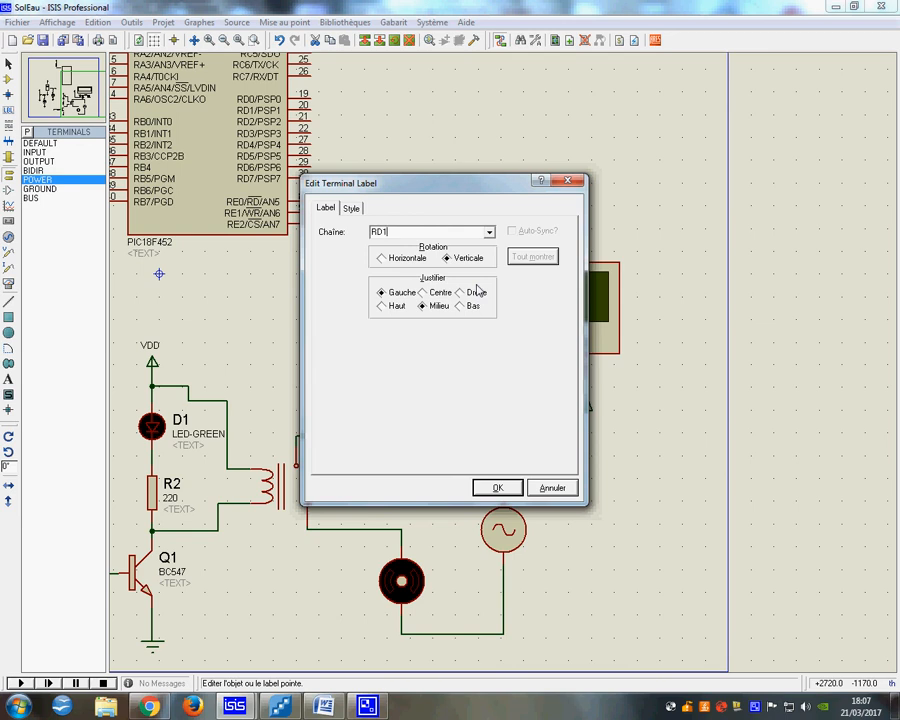
pyautogui.click(495, 487)
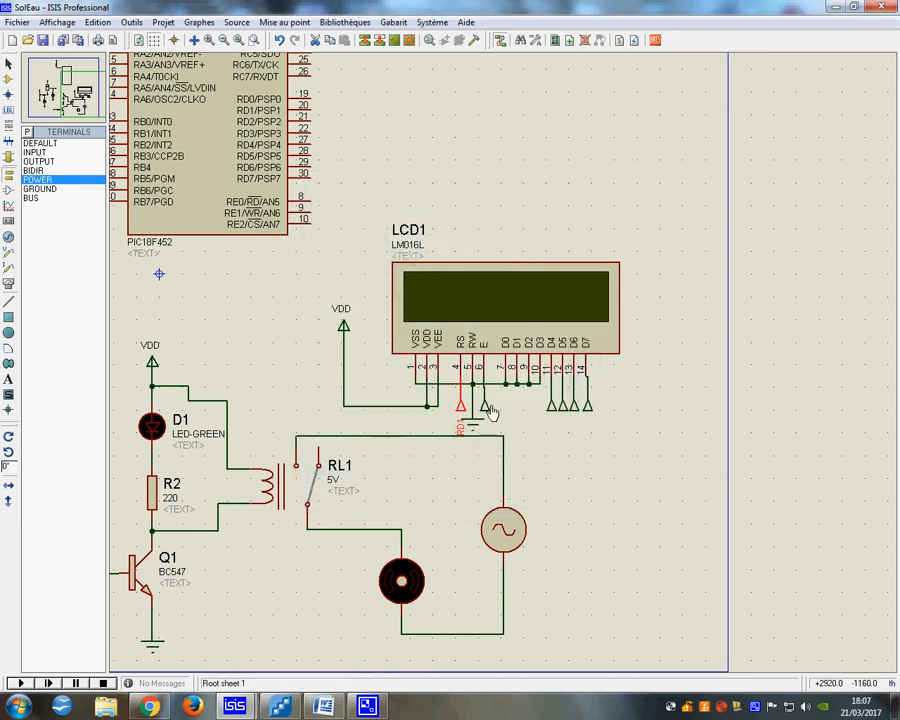
pyautogui.rightClick(490, 404)
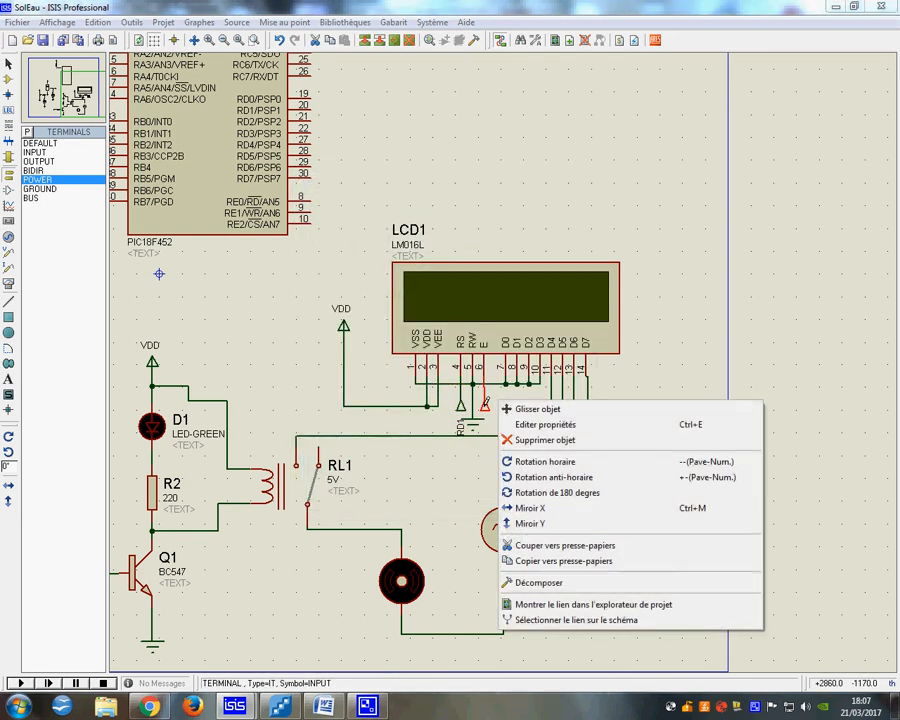
pyautogui.click(523, 427)
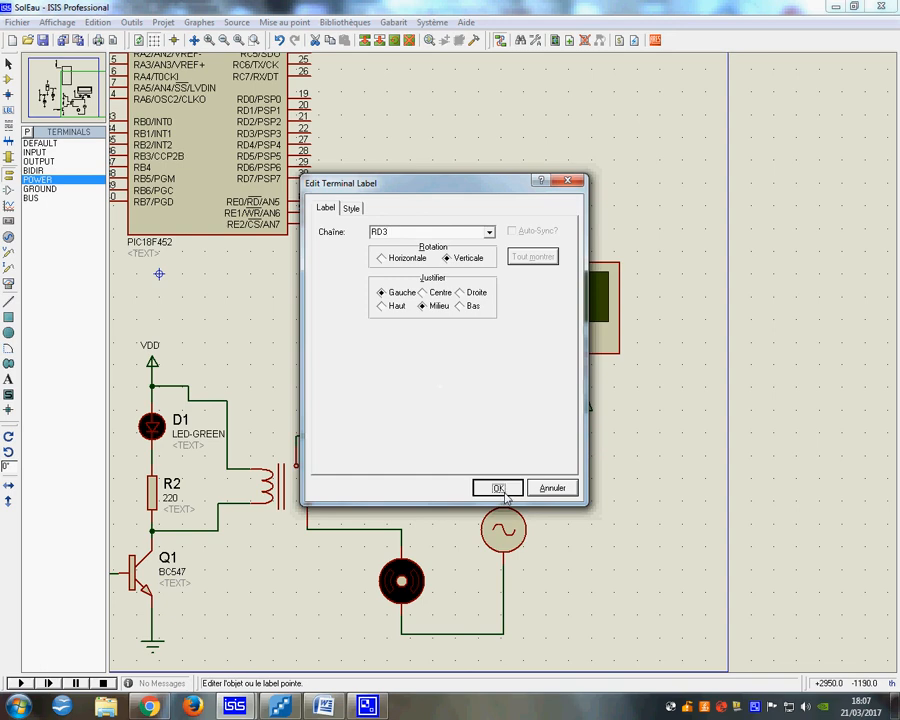
pyautogui.click(492, 486)
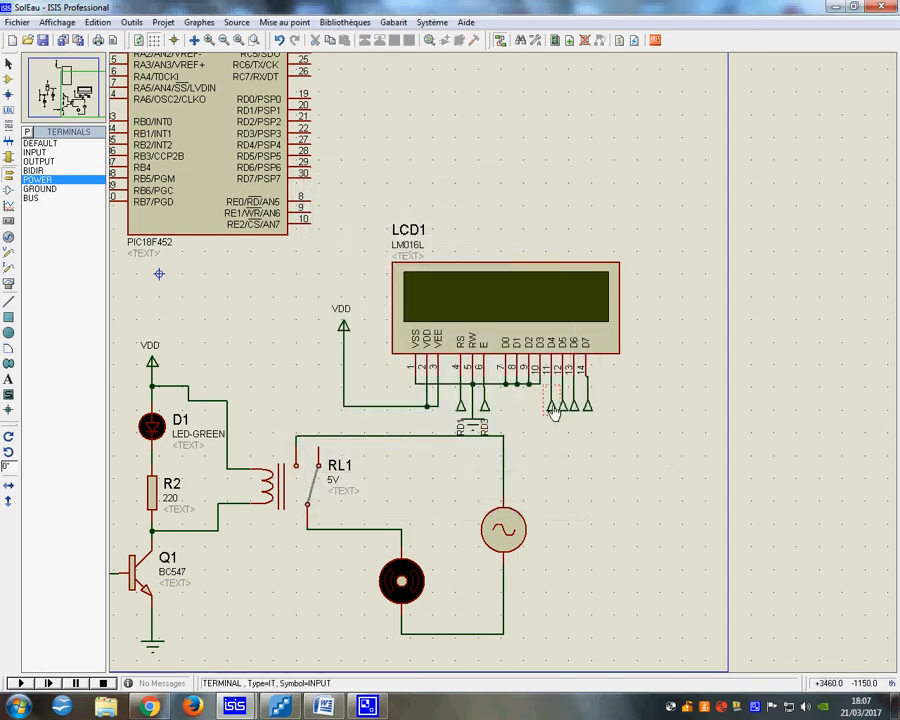
# Label the input terminal on LCD1's D4 pin RD4.
pyautogui.rightClick(553, 405)
pyautogui.click(594, 428)
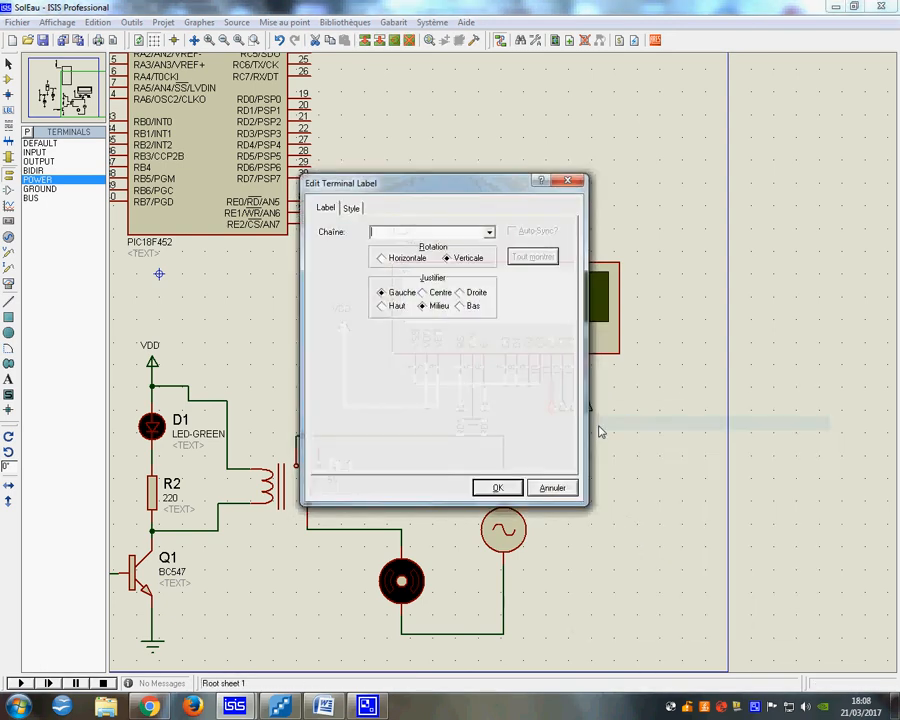
pyautogui.write('RD4')
pyautogui.press('Return')
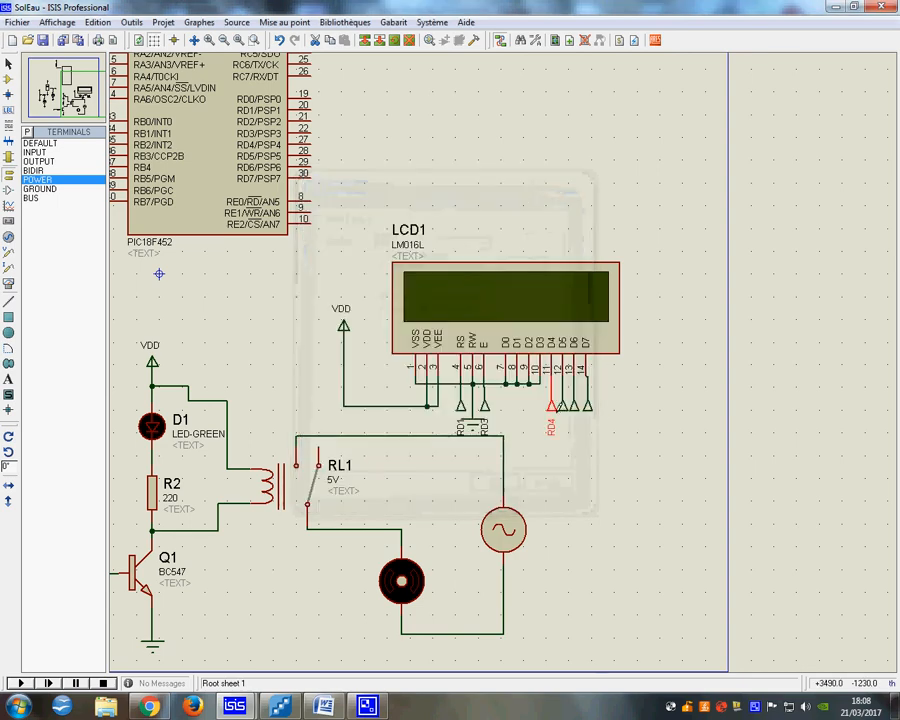
# Label the input terminal on LCD1's D5 pin RD5.
pyautogui.rightClick(565, 404)
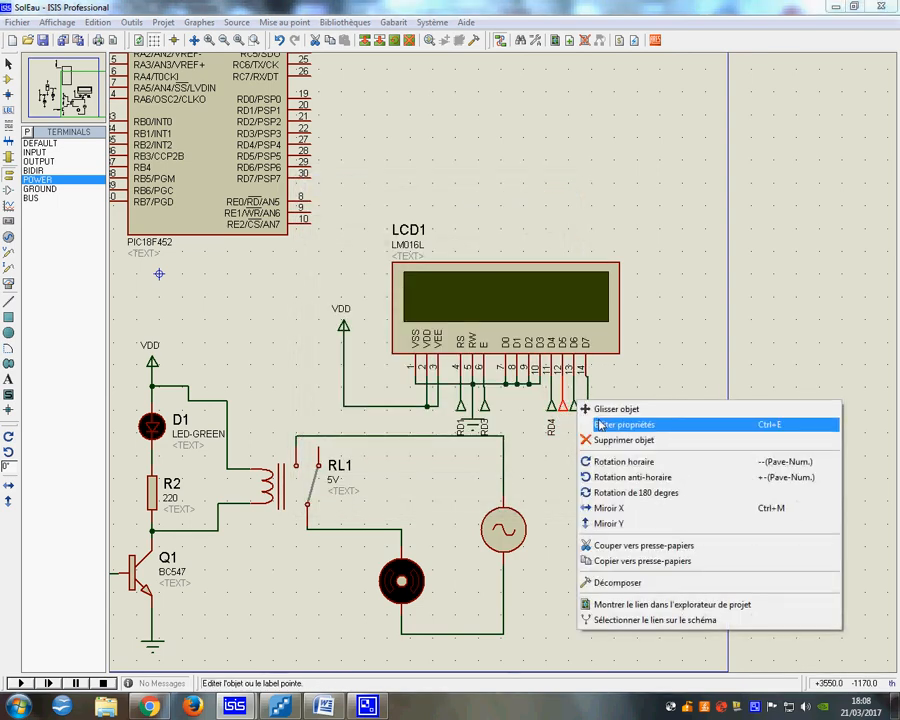
pyautogui.click(600, 427)
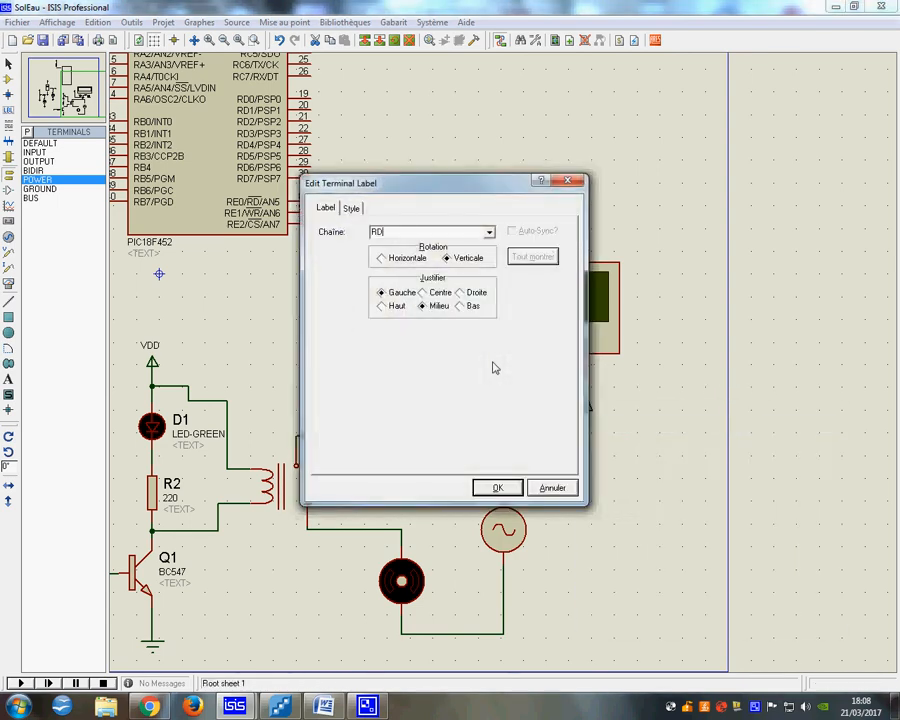
pyautogui.write('RD5')
pyautogui.press('Return')
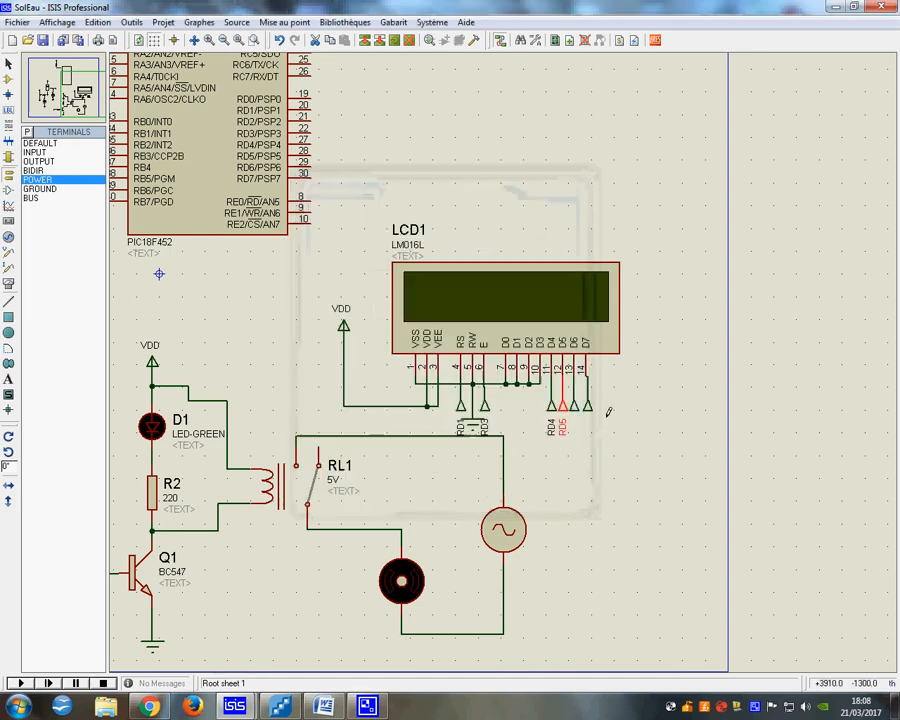
# Label the input terminal on LCD1's D6 pin RD6 and the one on its D7 pin RD7.
pyautogui.rightClick(576, 405)
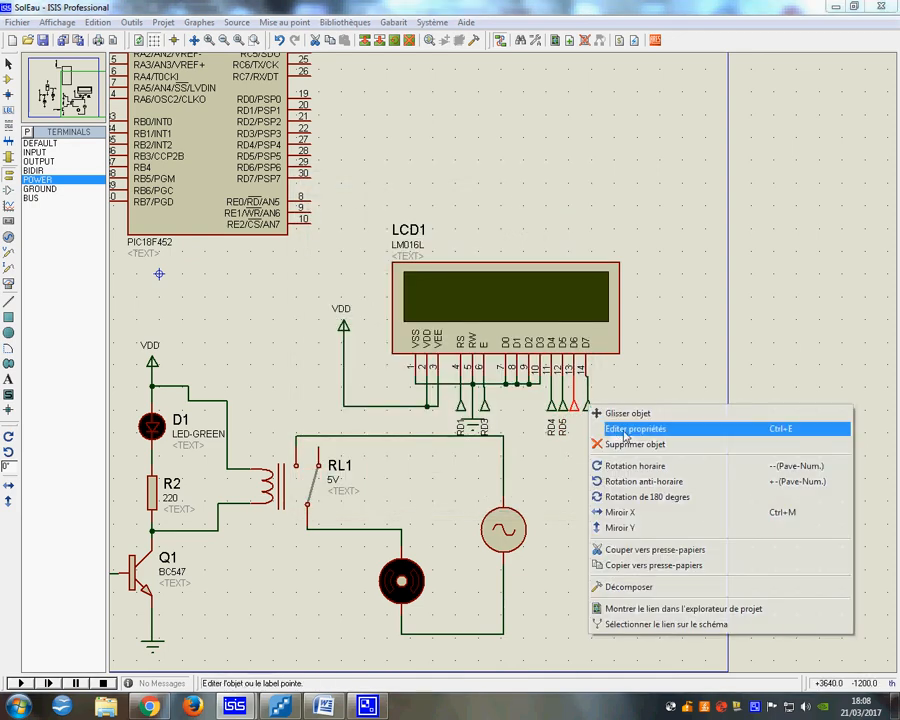
pyautogui.click(600, 427)
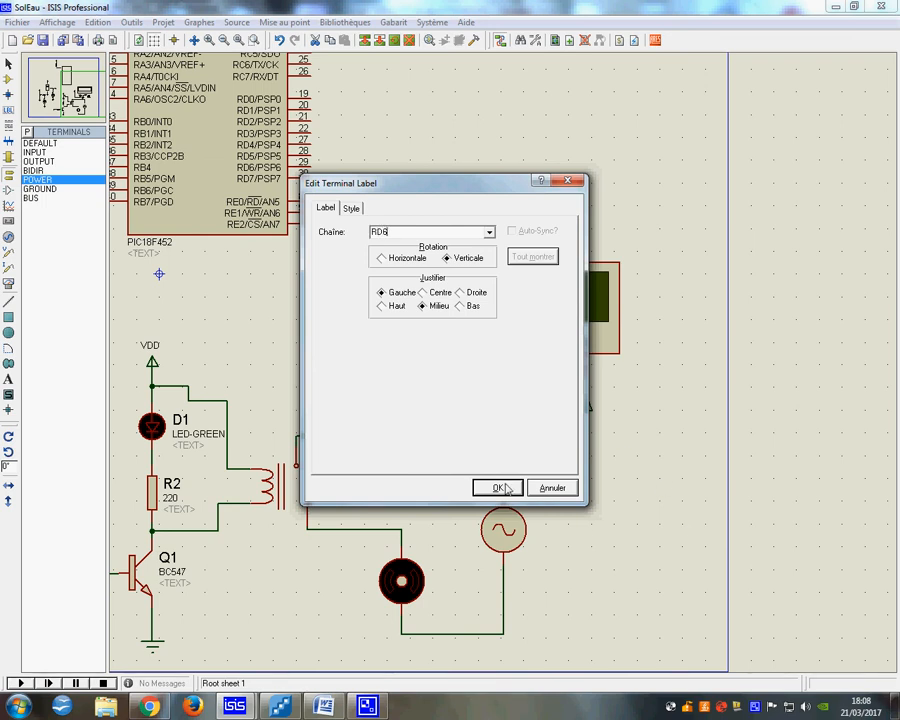
pyautogui.click(500, 488)
pyautogui.rightClick(588, 405)
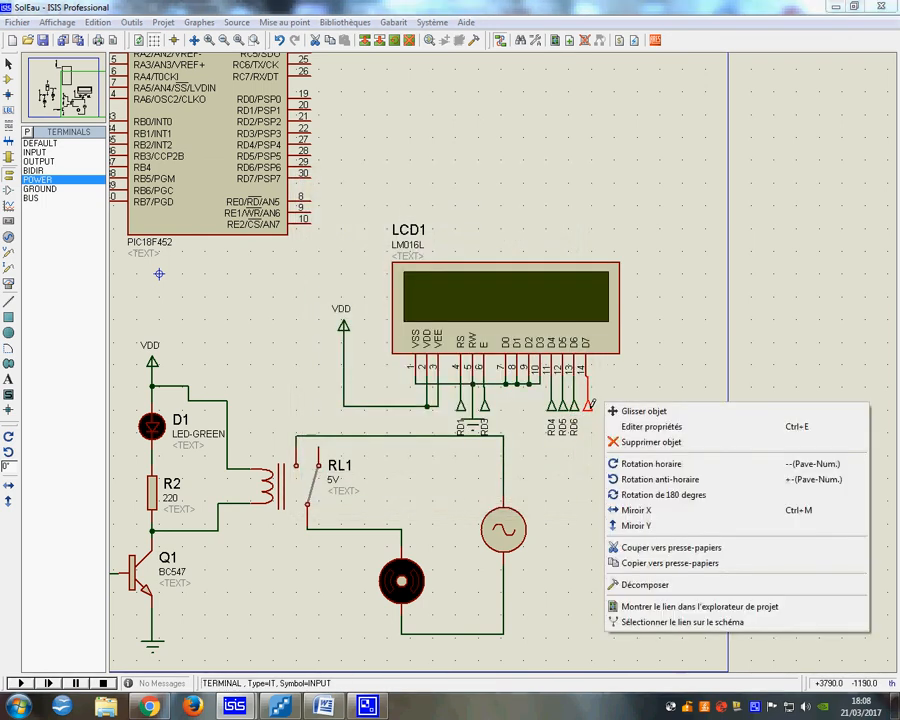
pyautogui.click(640, 427)
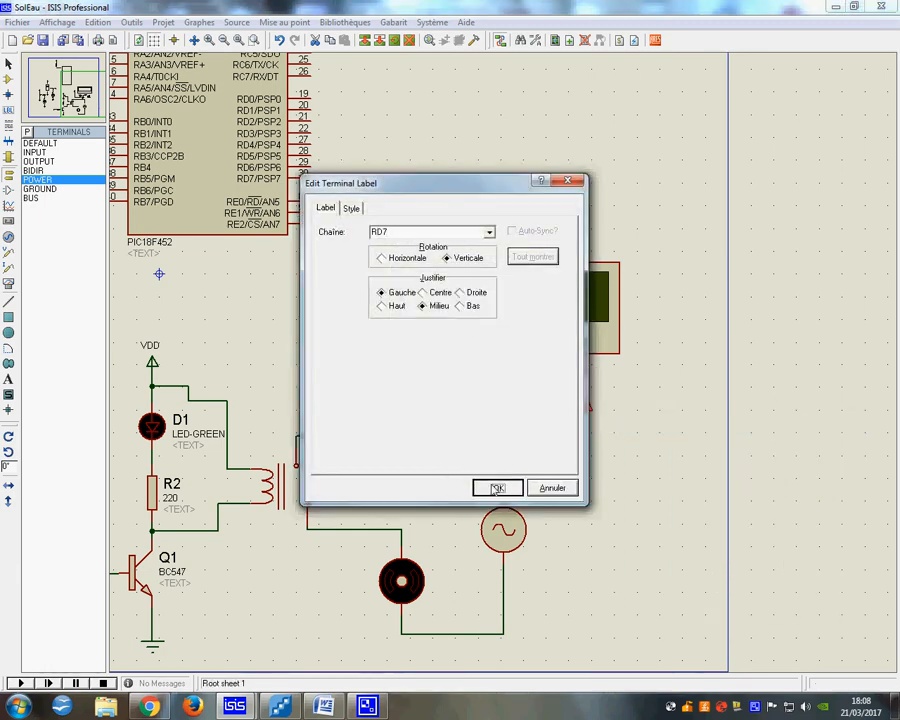
pyautogui.click(496, 488)
# Place input terminals rotated 180° beside the PIC18F452's RD1 and RD3 pins.
pyautogui.scroll(-3, 496, 488)
pyautogui.scroll(3, 674, 137)
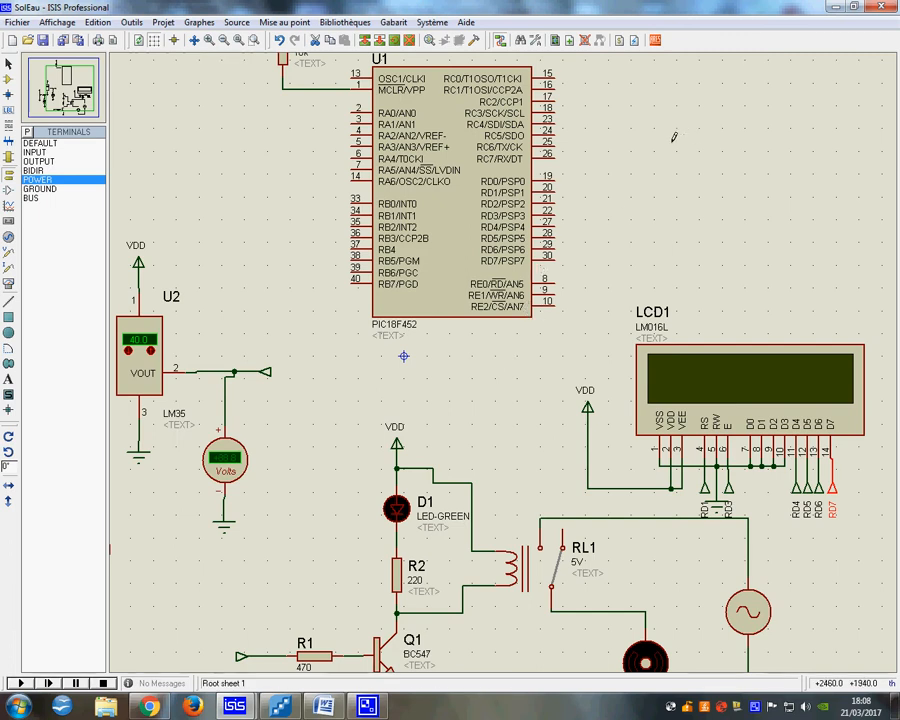
pyautogui.click(599, 187)
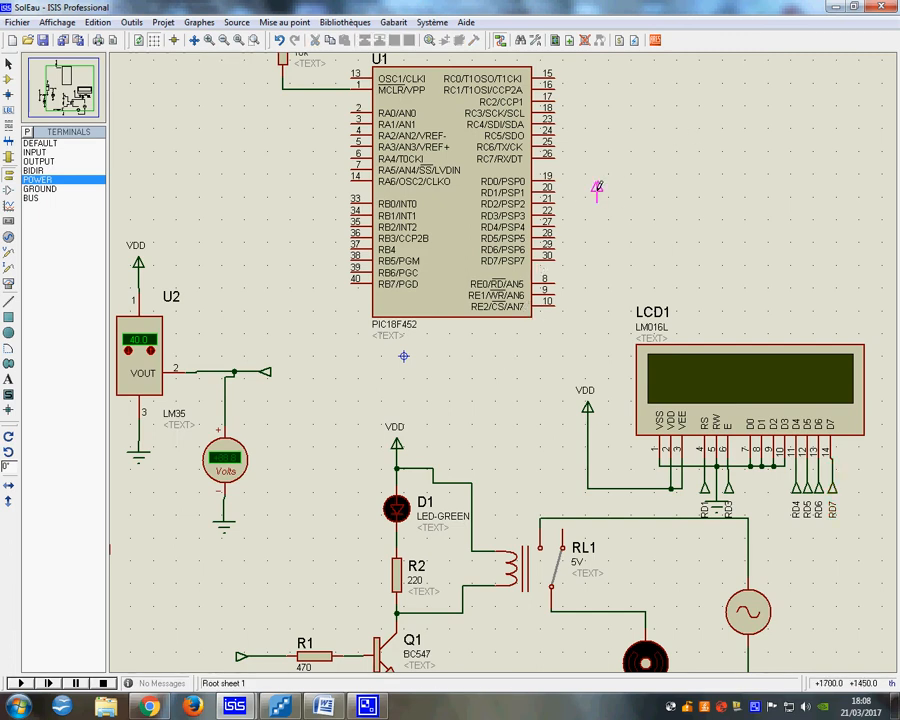
pyautogui.click(32, 153)
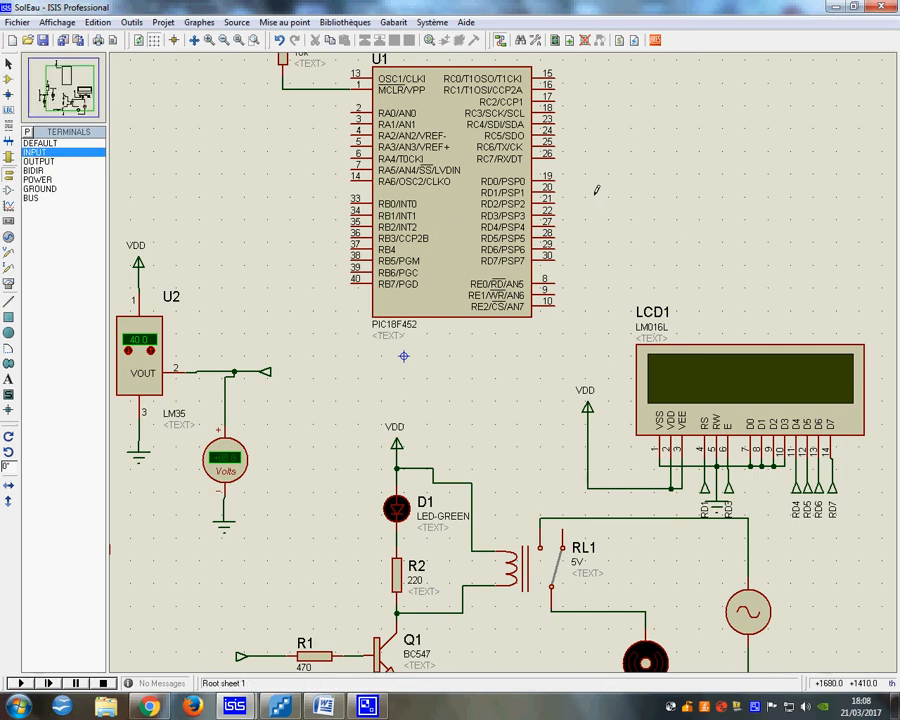
pyautogui.press('KP_Add')
pyautogui.press('KP_Add')
pyautogui.click(590, 213)
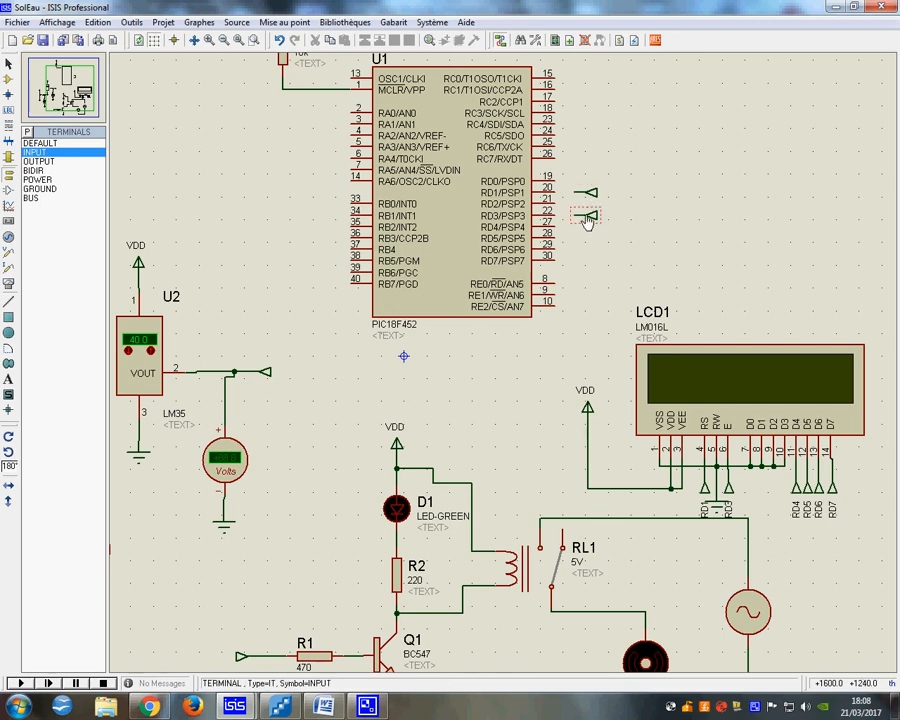
# Place four more input terminals beside the PIC18F452's RD4, RD5, RD6 and RD7 pins.
pyautogui.press('F6')
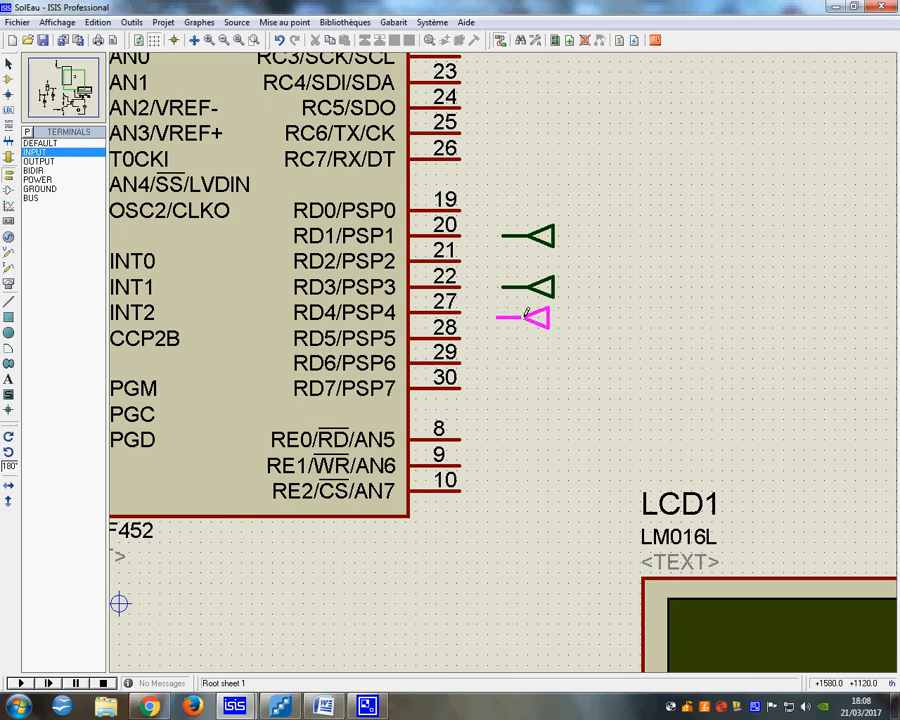
pyautogui.click(530, 341)
pyautogui.click(530, 349)
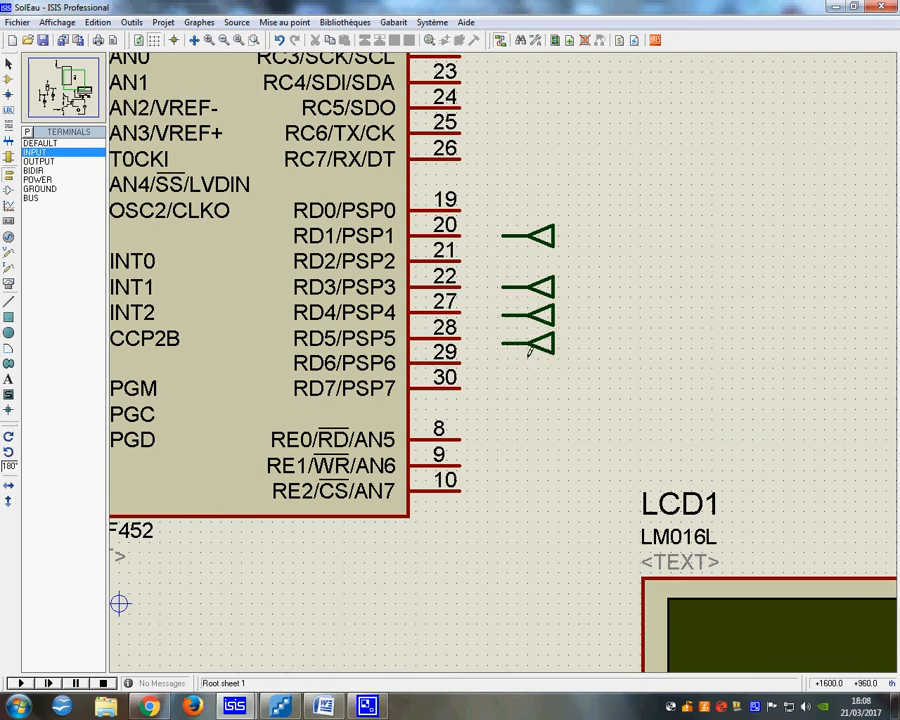
pyautogui.click(533, 364)
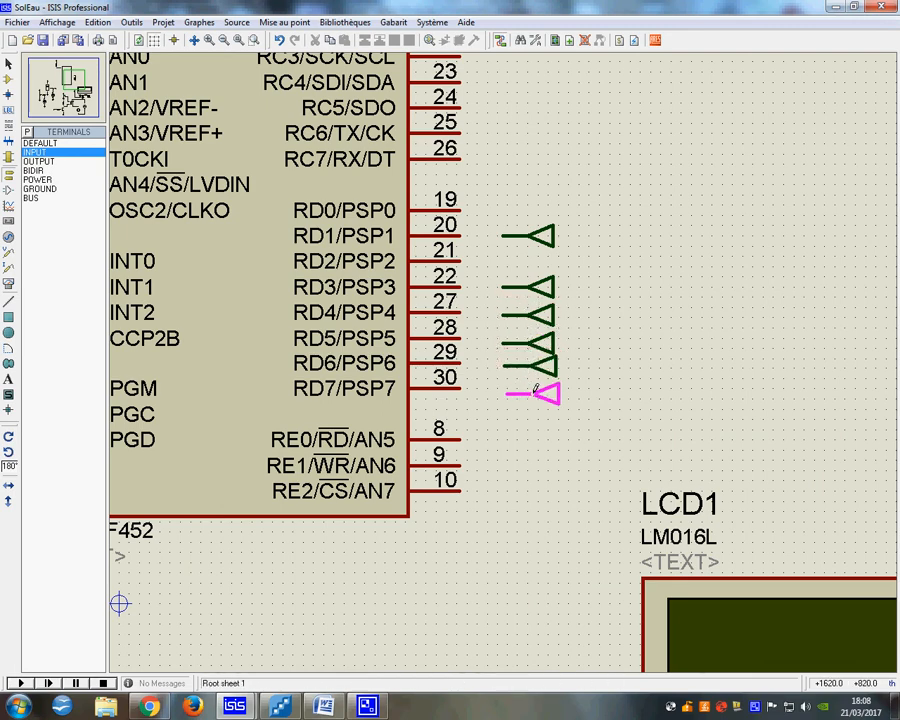
# Switch to the "carte multi fonction V7.0 2012-2013" project and examine the relay's control input on the "Buzzer - Relais - BP - inter" sheet.
pyautogui.scroll(-2, 510, 414)
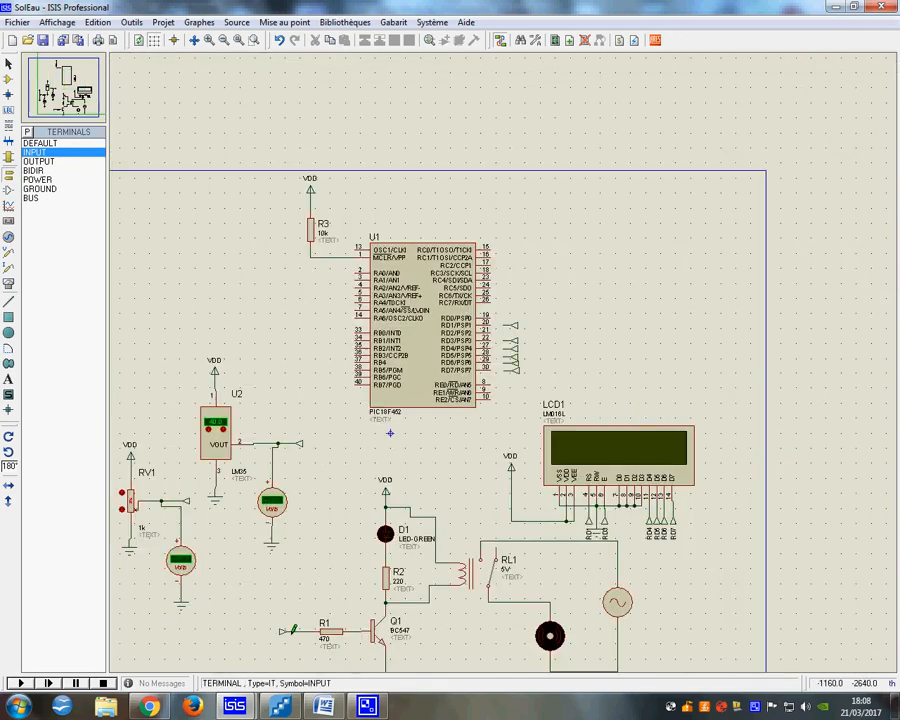
pyautogui.scroll(1, 290, 628)
pyautogui.scroll(-1, 492, 366)
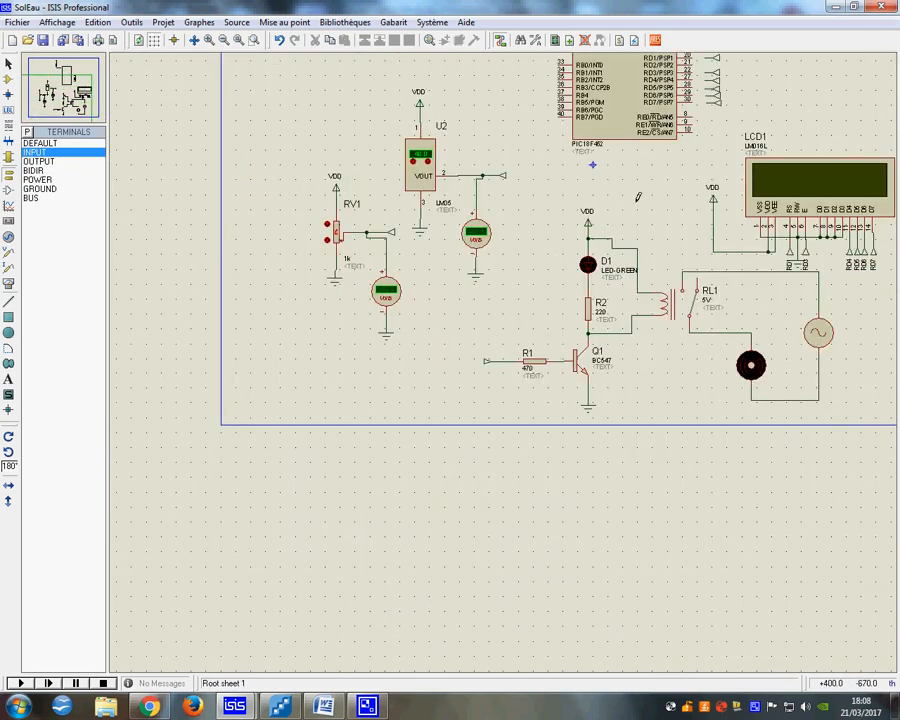
pyautogui.scroll(2, 637, 193)
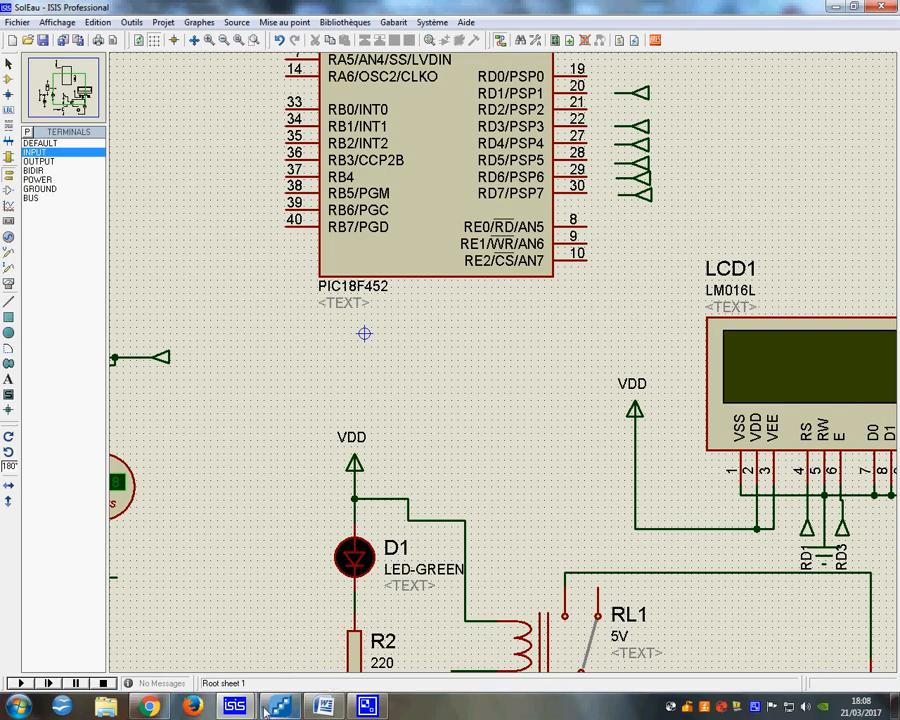
pyautogui.moveTo(235, 706)
pyautogui.click(304, 600)
pyautogui.scroll(-2, 601, 257)
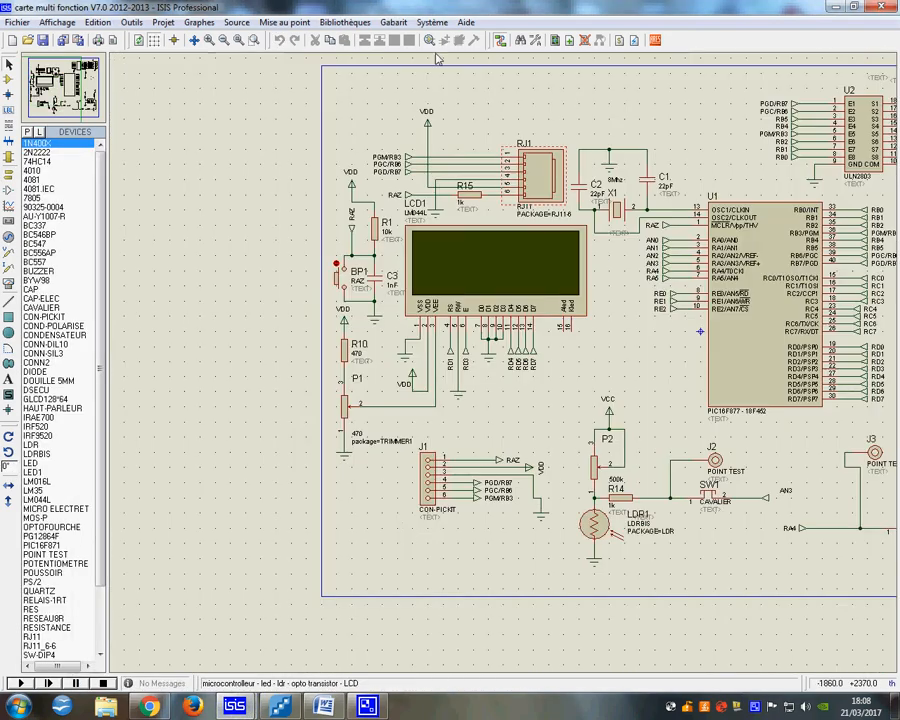
pyautogui.click(163, 22)
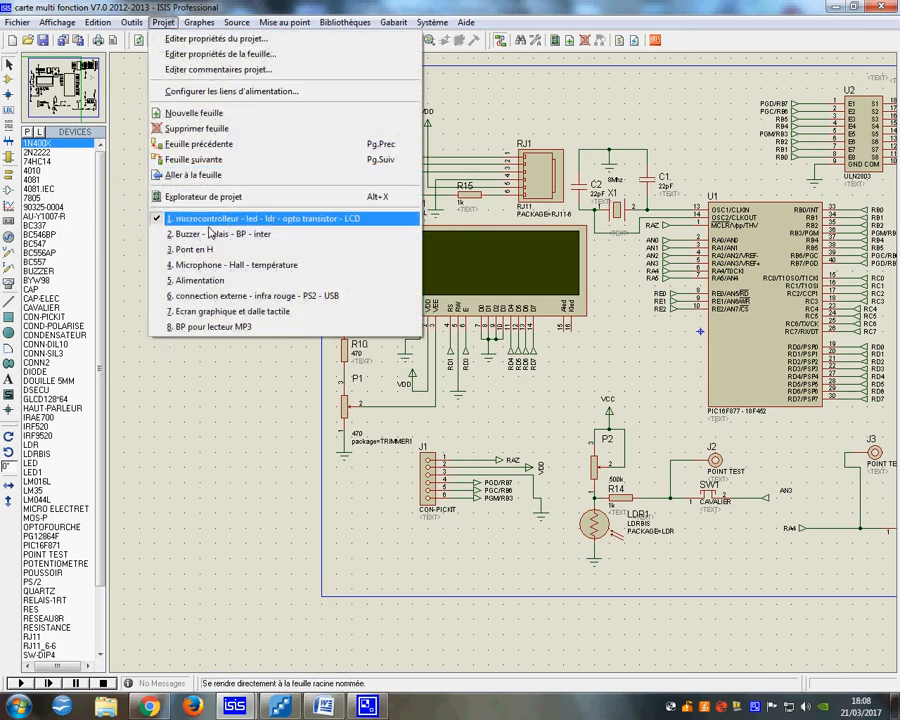
pyautogui.click(210, 232)
pyautogui.scroll(2, 530, 390)
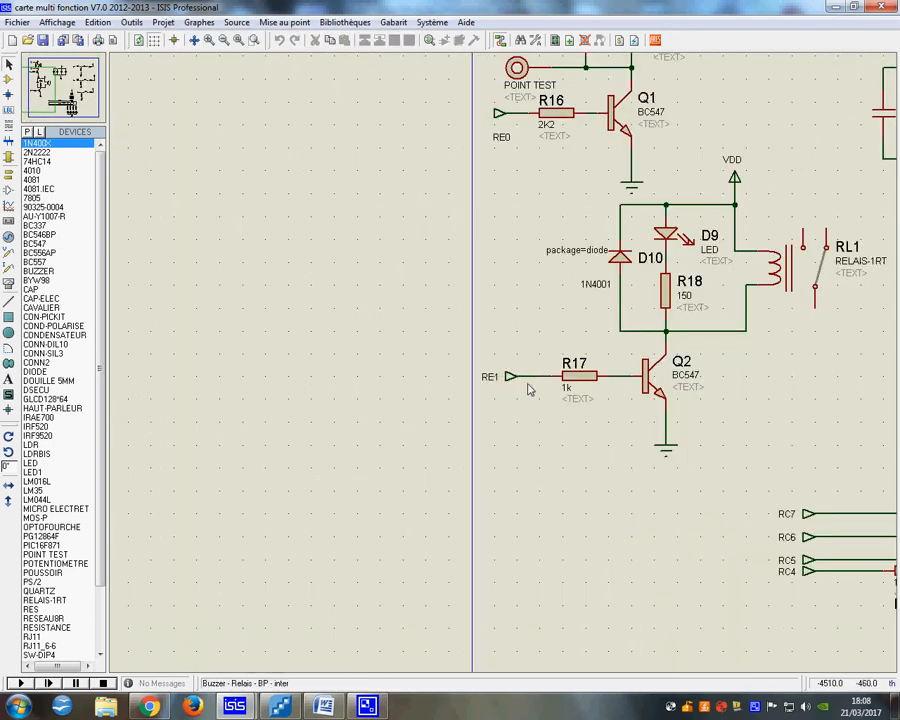
# Switch back to the SolEau schematic and place an input terminal beside the PIC18F452's RE1 pin.
pyautogui.moveTo(233, 707)
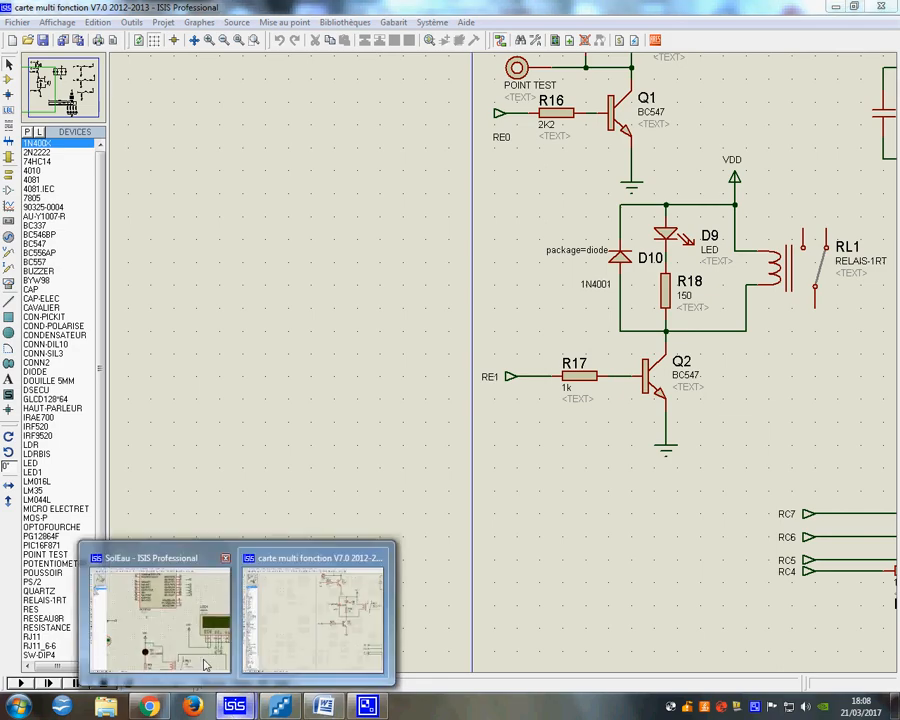
pyautogui.click(160, 615)
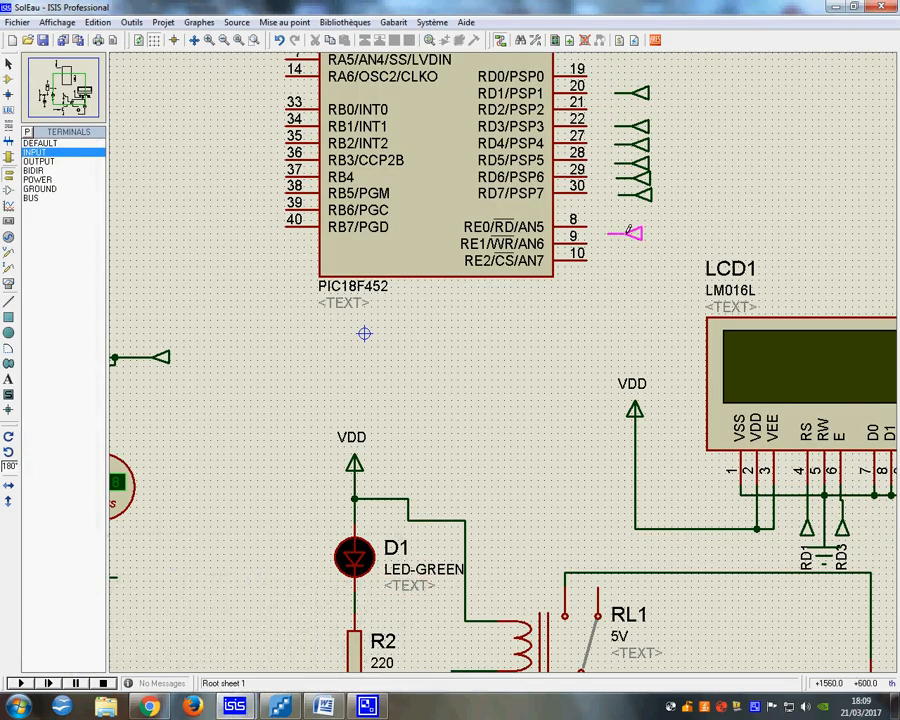
pyautogui.scroll(-2, 498, 371)
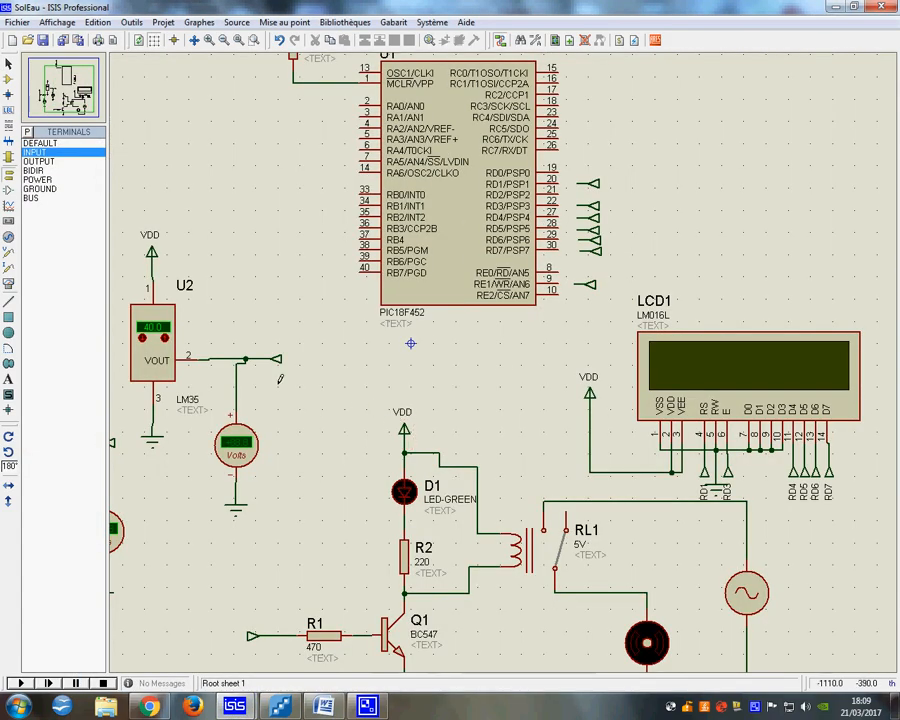
# Switch to the "carte multi fonction V7.0 2012-2013" project and examine the LM35 output connection on the "Microphone - Hall - température" sheet.
pyautogui.scroll(1, 305, 387)
pyautogui.scroll(-1, 504, 356)
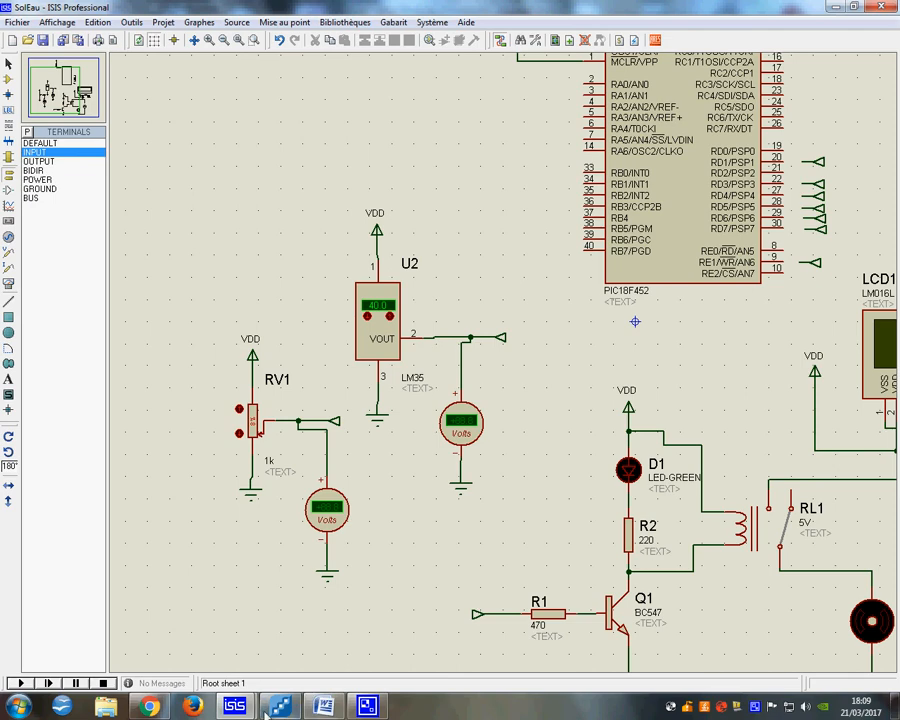
pyautogui.moveTo(234, 706)
pyautogui.click(311, 644)
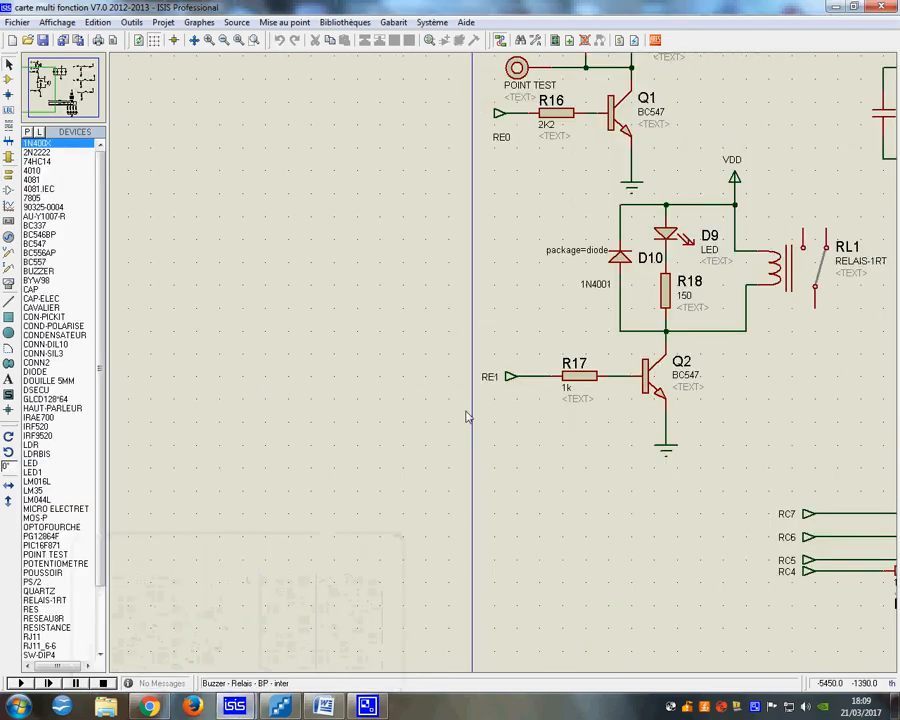
pyautogui.click(166, 23)
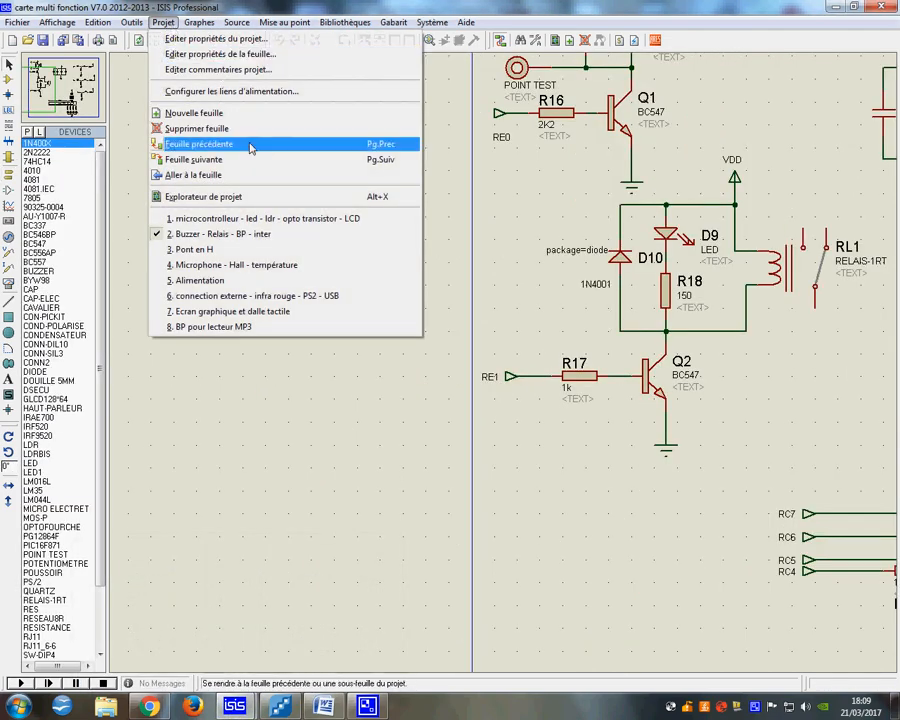
pyautogui.click(252, 268)
pyautogui.scroll(1, 503, 366)
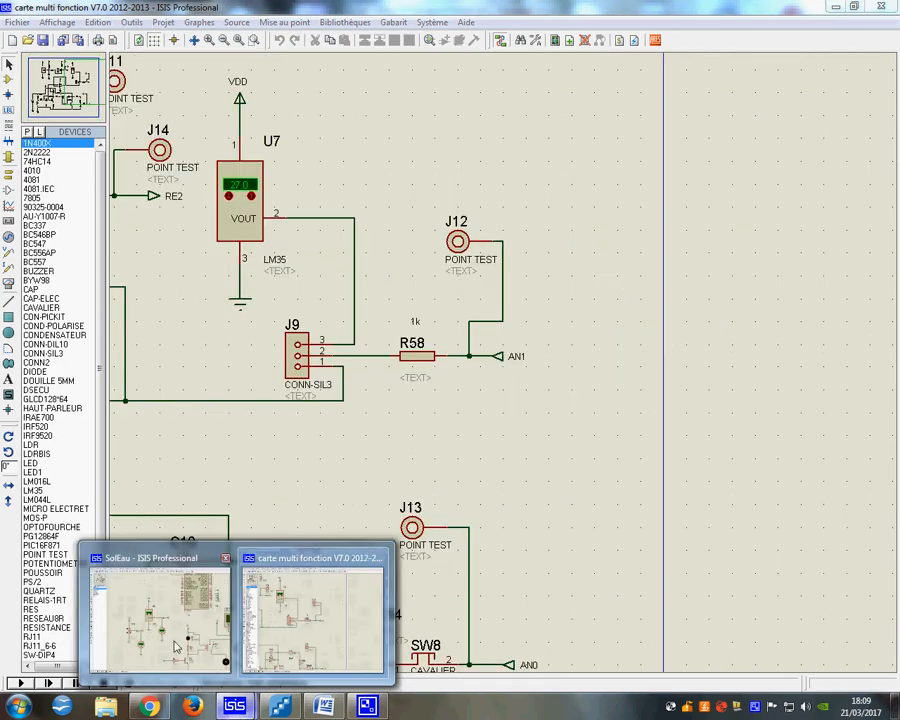
# Switch back to the SolEau schematic and label the terminal on the LM35's VOUT line AN1.
pyautogui.click(158, 615)
pyautogui.rightClick(505, 345)
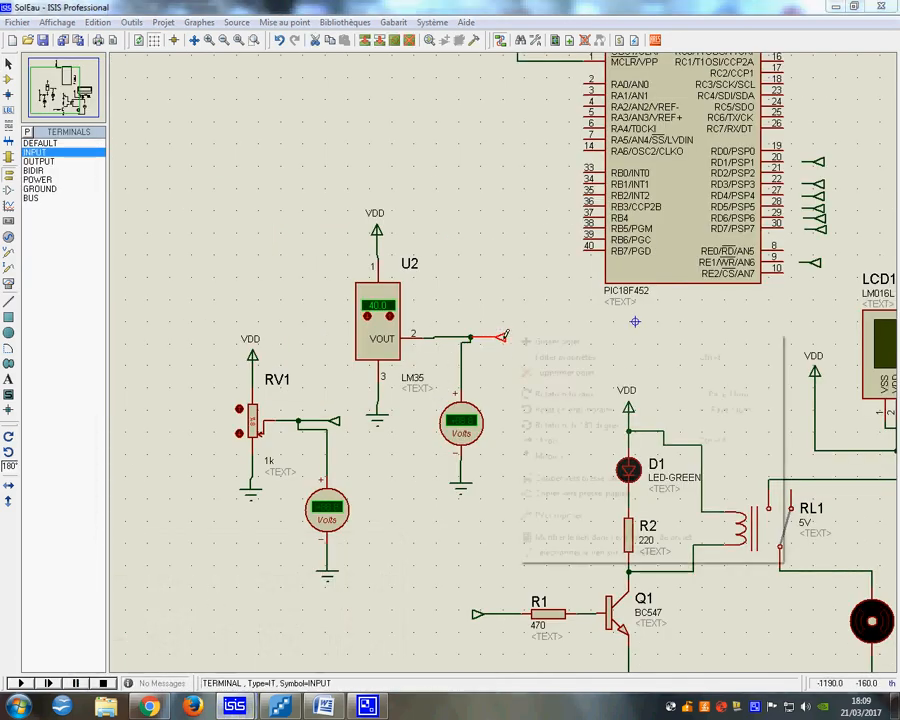
pyautogui.click(548, 356)
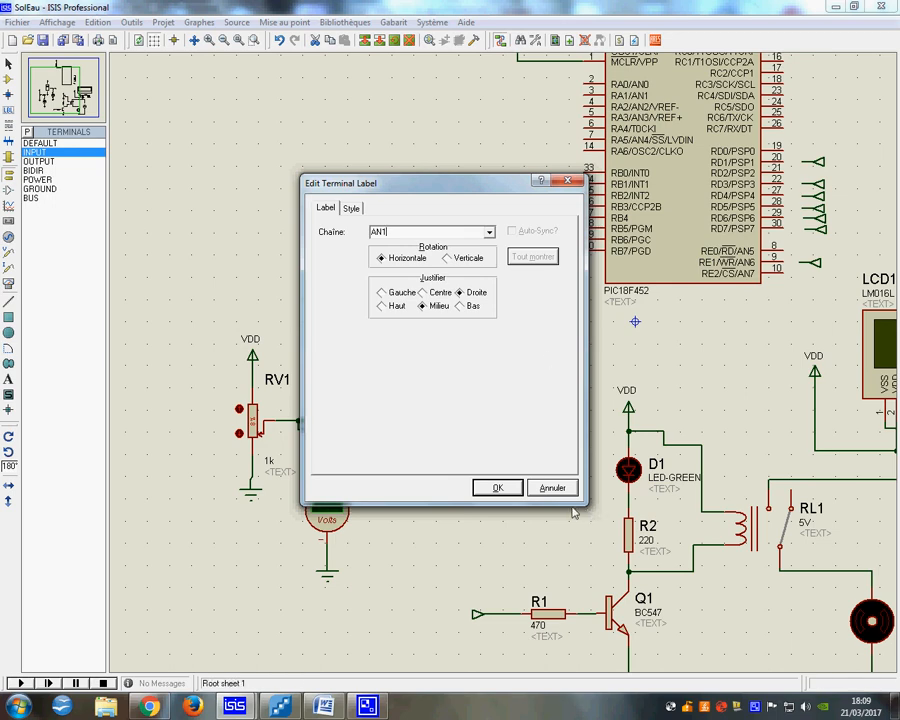
pyautogui.click(492, 487)
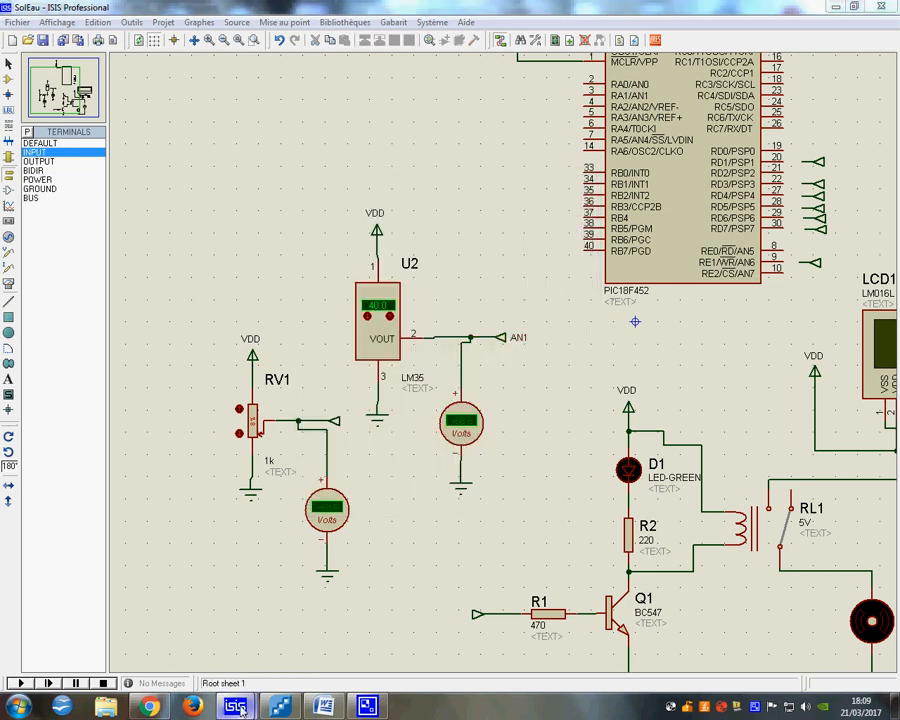
# Switch to the "carte multi fonction V7.0 2012-2013" project and examine potentiometer P4's connection on the "connection externe - infra rouge - PS2 - USB" sheet.
pyautogui.moveTo(240, 708)
pyautogui.click(313, 619)
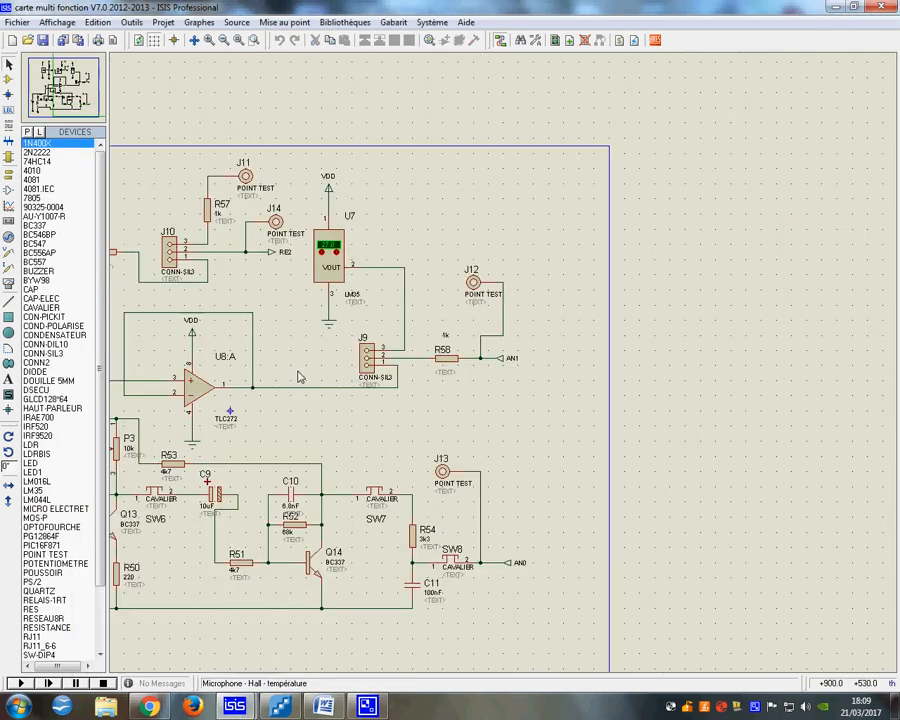
pyautogui.scroll(-1, 310, 314)
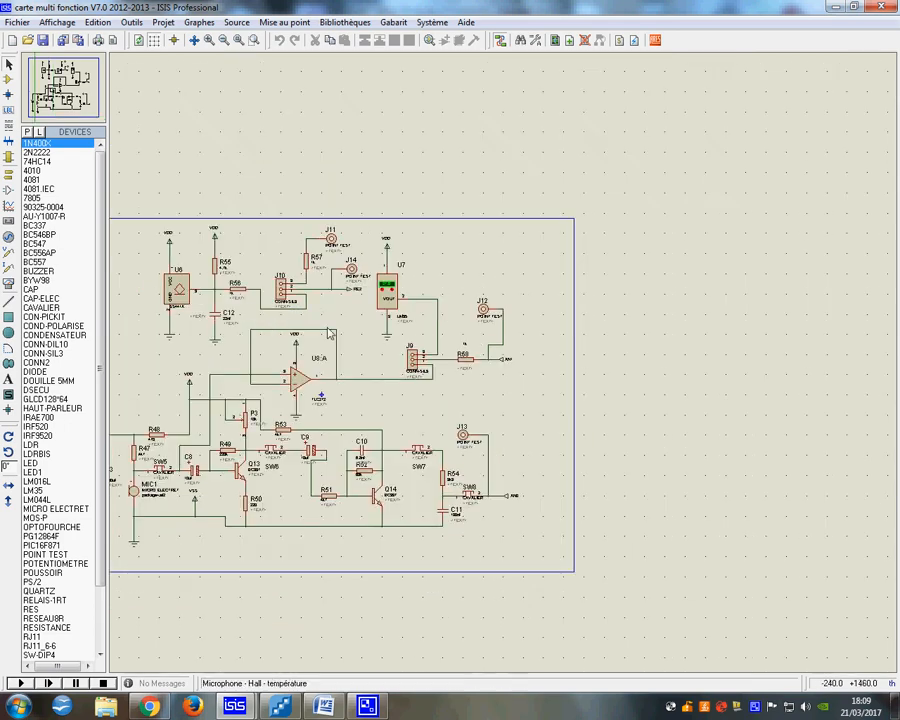
pyautogui.click(163, 22)
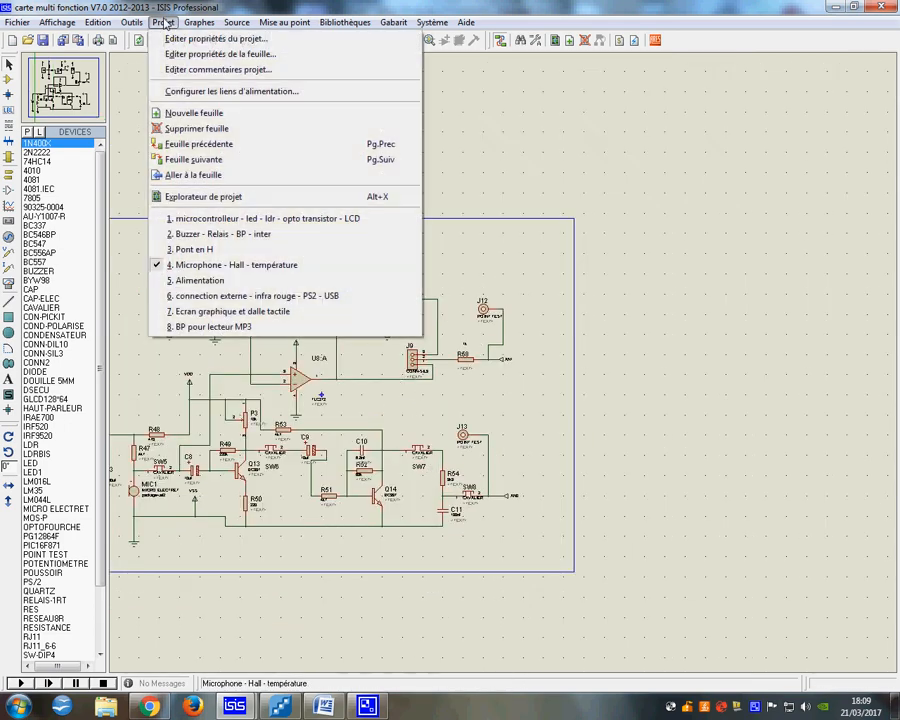
pyautogui.click(212, 298)
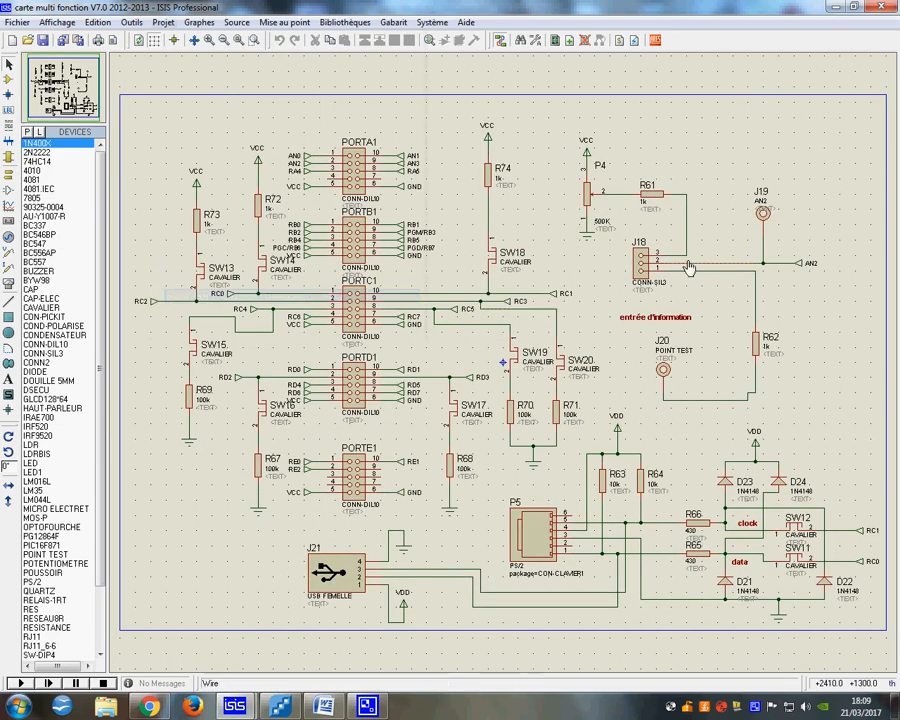
pyautogui.scroll(2, 283, 338)
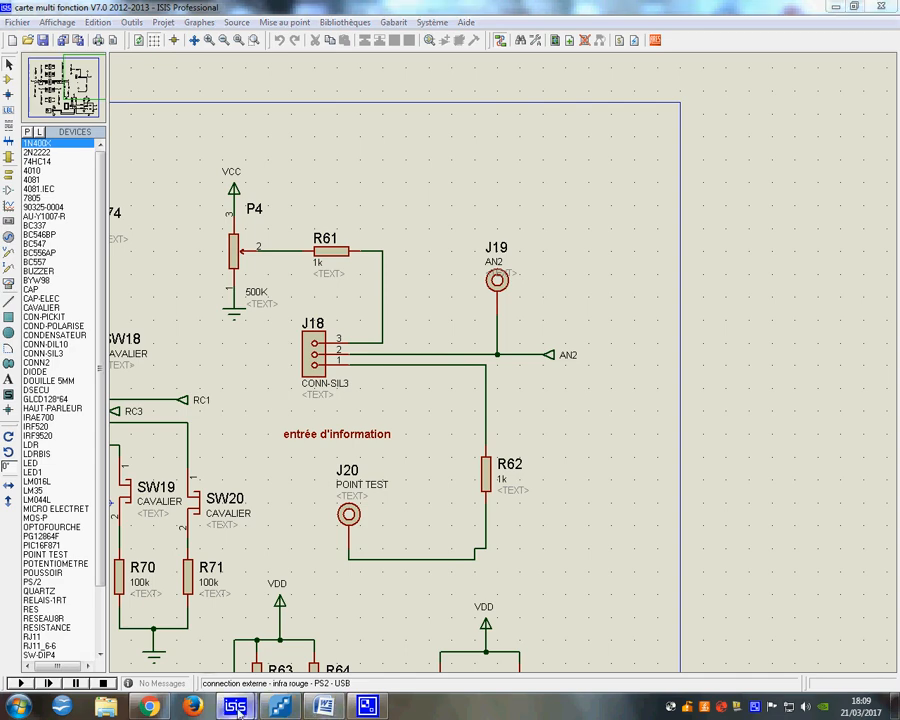
# Switch back to the SolEau schematic and label the terminal on potentiometer RV1's wiper line AN2.
pyautogui.moveTo(234, 706)
pyautogui.click(180, 620)
pyautogui.rightClick(330, 421)
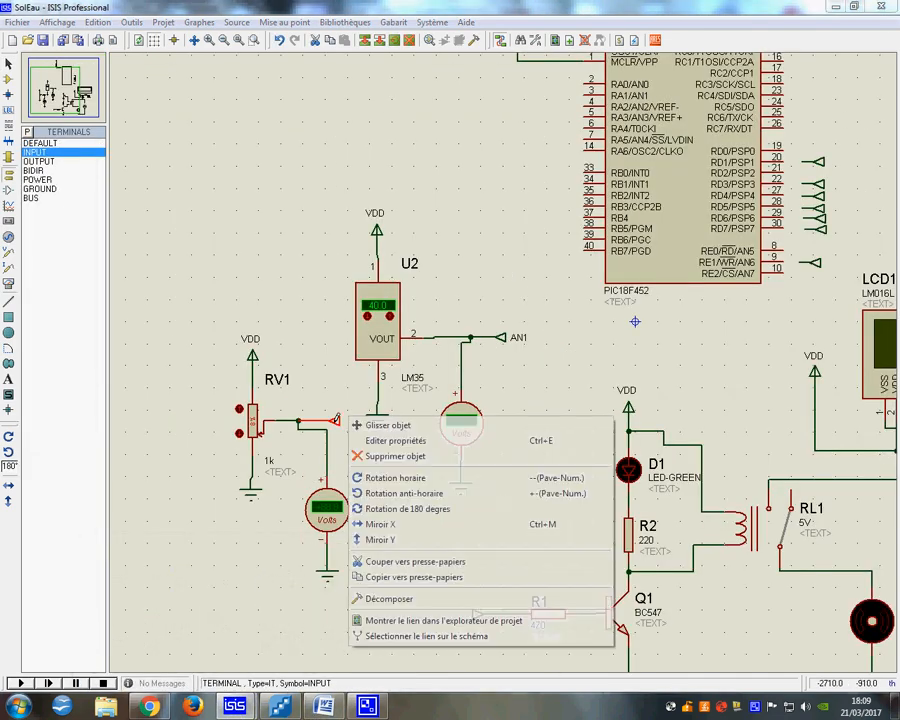
pyautogui.click(386, 438)
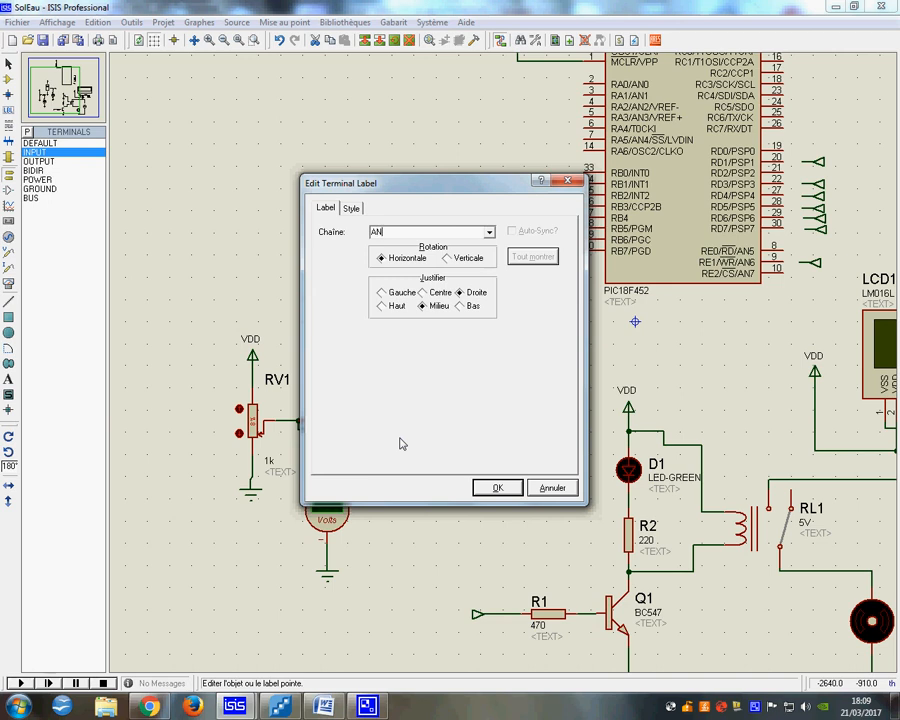
pyautogui.click(513, 489)
# Label the input terminal feeding resistor R1 of the relay driver RE1.
pyautogui.rightClick(478, 615)
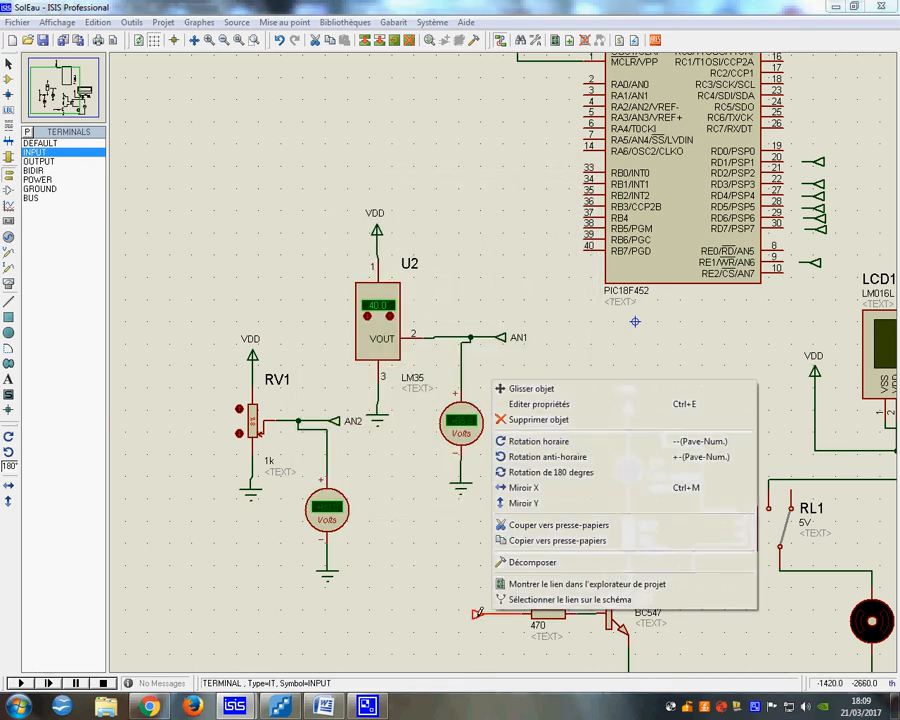
pyautogui.click(556, 405)
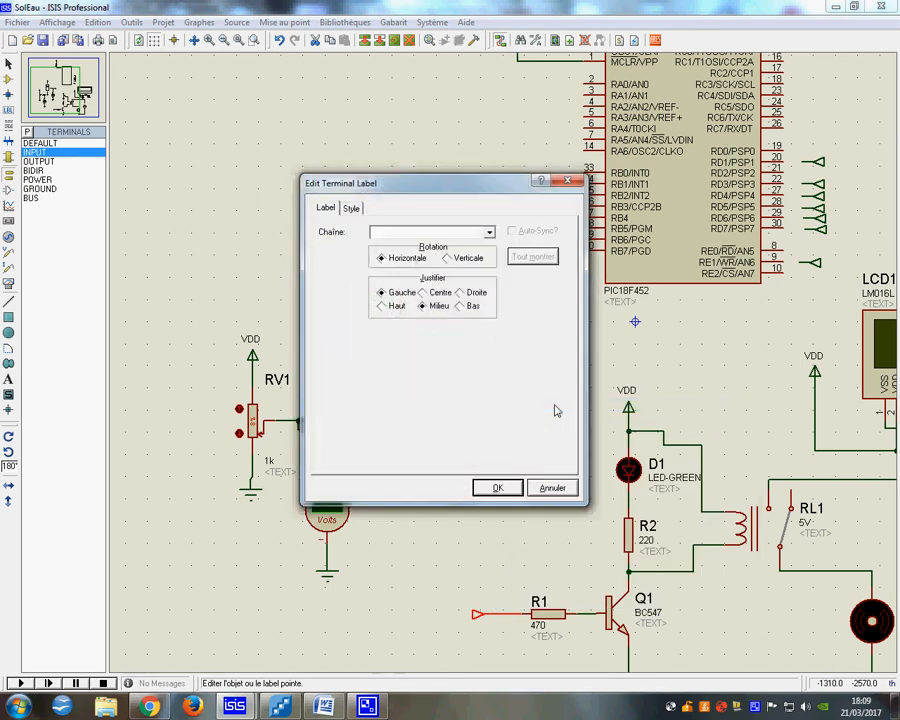
pyautogui.click(490, 486)
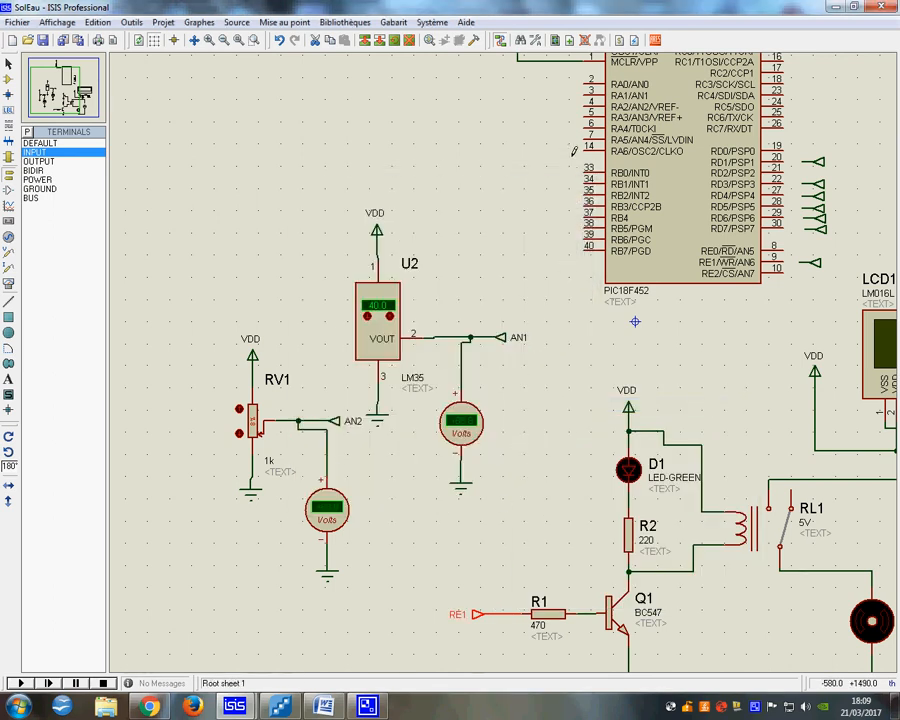
# Place two input terminals beside the PIC18F452's RA0 and RA1 pins and wire the upper one to RA0.
pyautogui.click(552, 92)
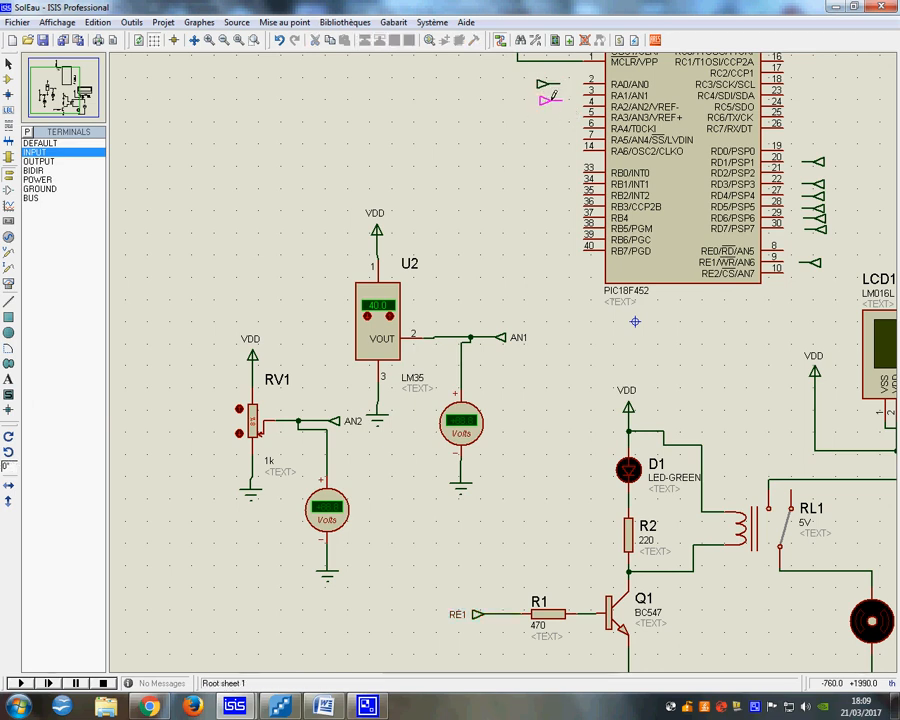
pyautogui.click(550, 84)
pyautogui.click(548, 96)
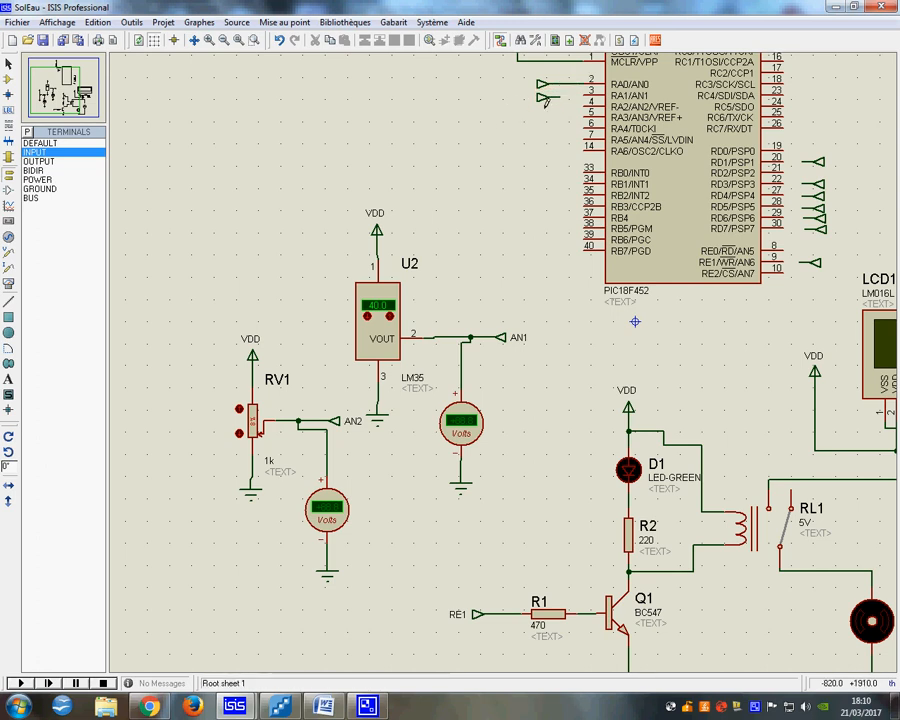
# Delete the wire on pin RA0 and move its terminal down beside pin RA2.
pyautogui.rightClick(568, 84)
pyautogui.rightClick(568, 84)
pyautogui.rightClick(546, 84)
pyautogui.moveTo(546, 84); pyautogui.dragTo(547, 105)
# Wire the two input terminals to the PIC18F452's RA1 and RA2 pins.
pyautogui.click(558, 112)
pyautogui.click(560, 97)
pyautogui.click(583, 95)
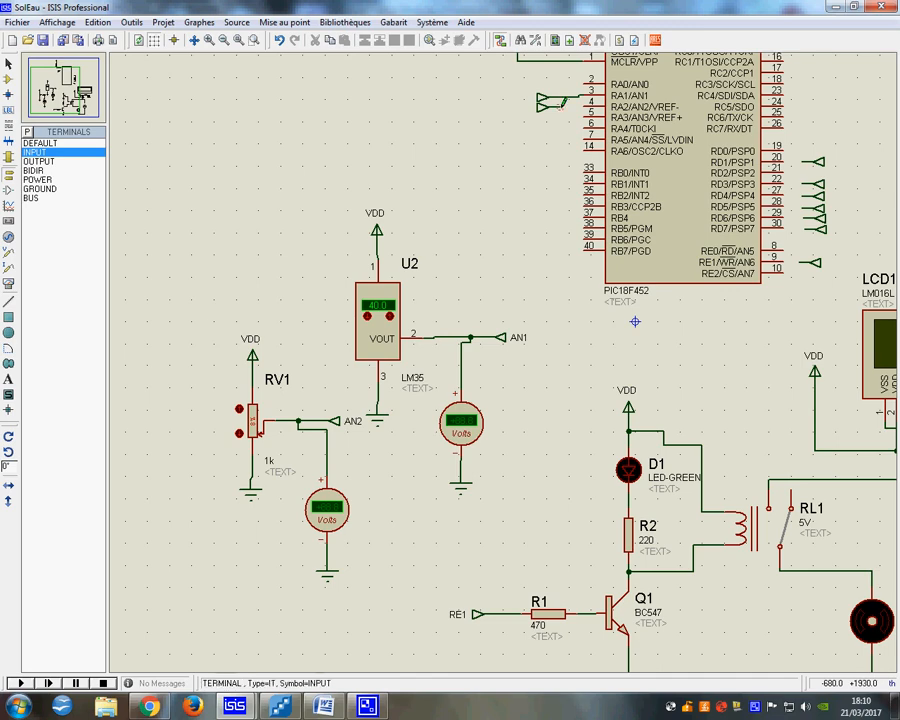
# Label the terminal on the PIC18F452's RA1 pin AN1.
pyautogui.rightClick(541, 97)
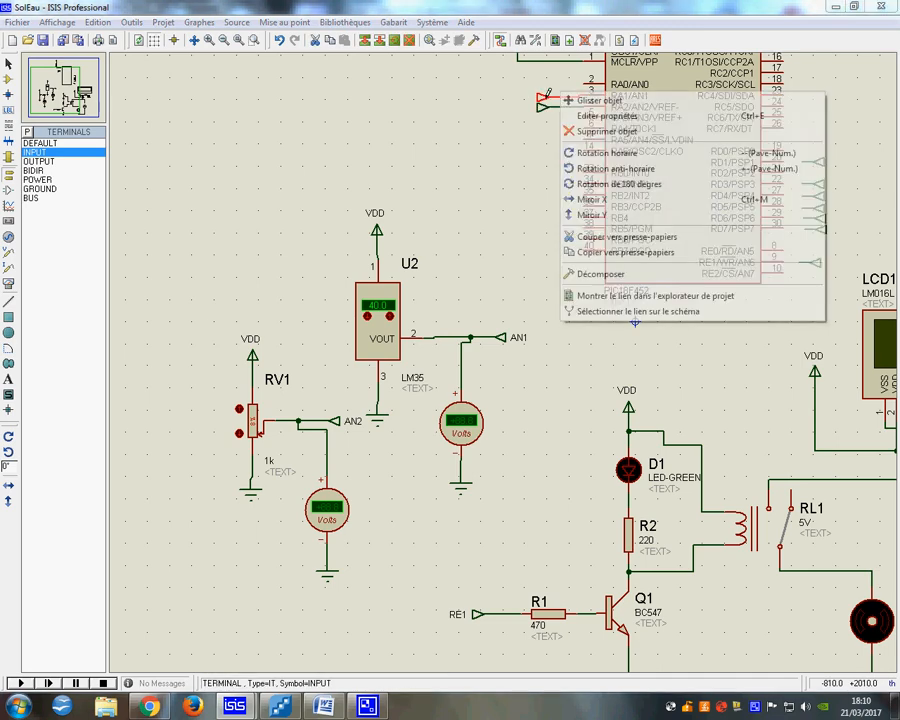
pyautogui.click(600, 116)
pyautogui.click(489, 232)
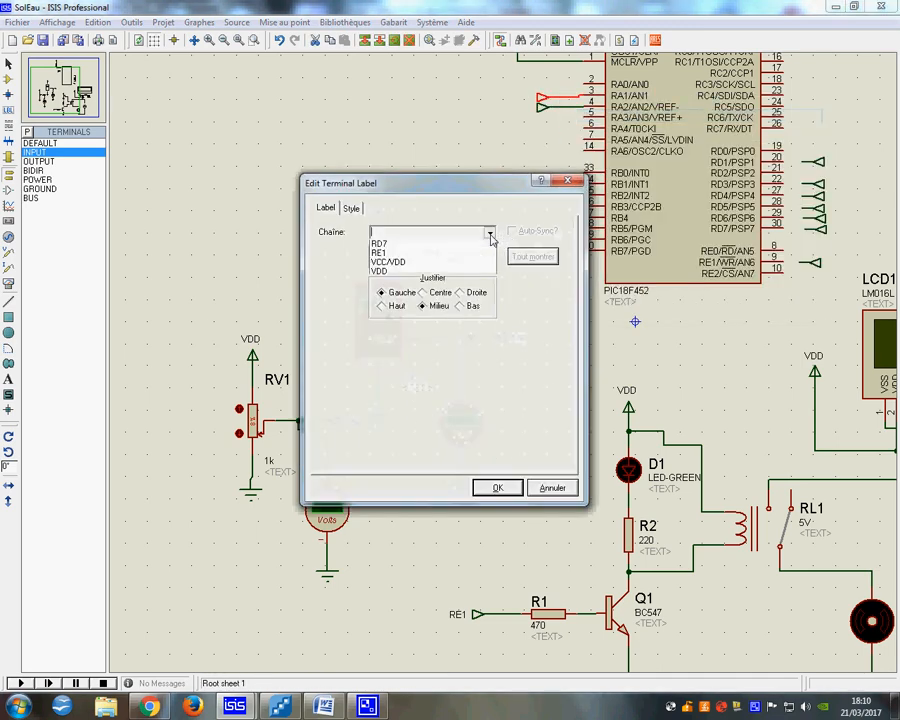
pyautogui.click(400, 245)
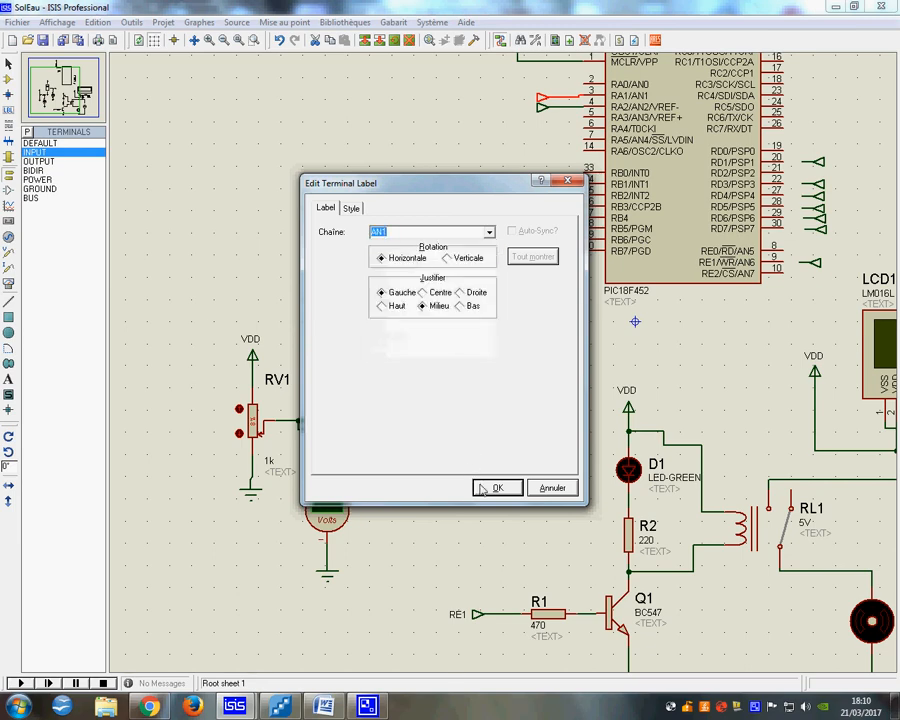
pyautogui.click(494, 488)
# Label the terminal on the PIC18F452's RA2 pin AN2.
pyautogui.rightClick(543, 106)
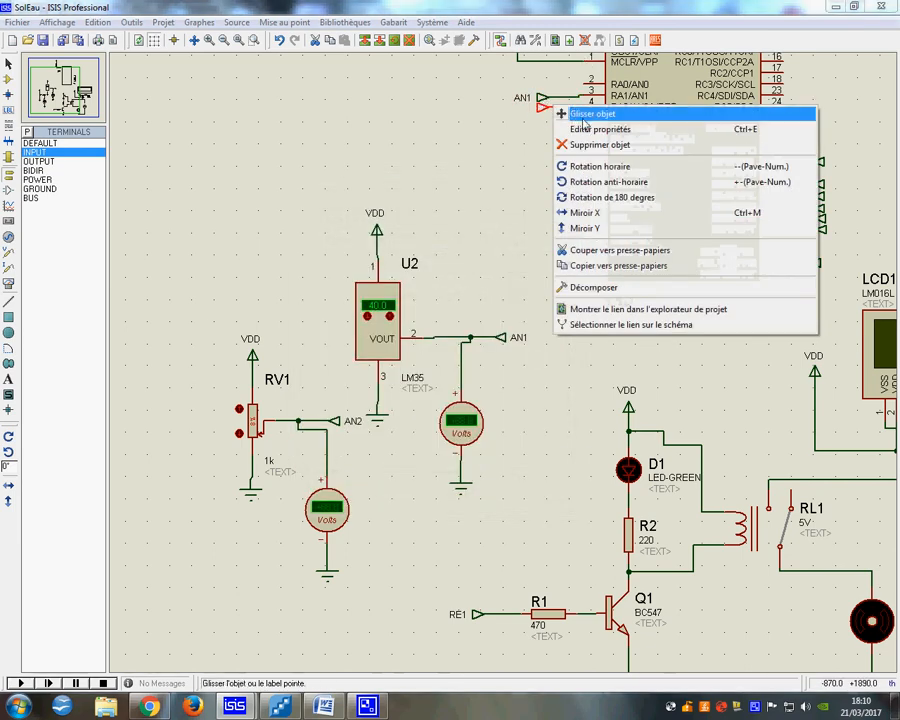
pyautogui.click(590, 128)
pyautogui.click(489, 232)
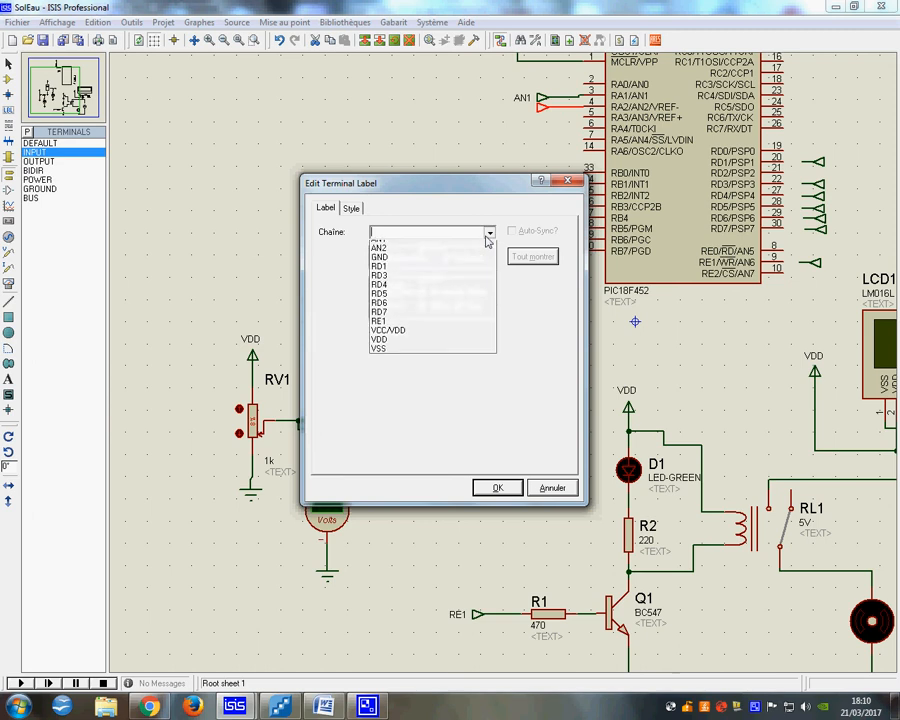
pyautogui.click(382, 255)
pyautogui.click(494, 487)
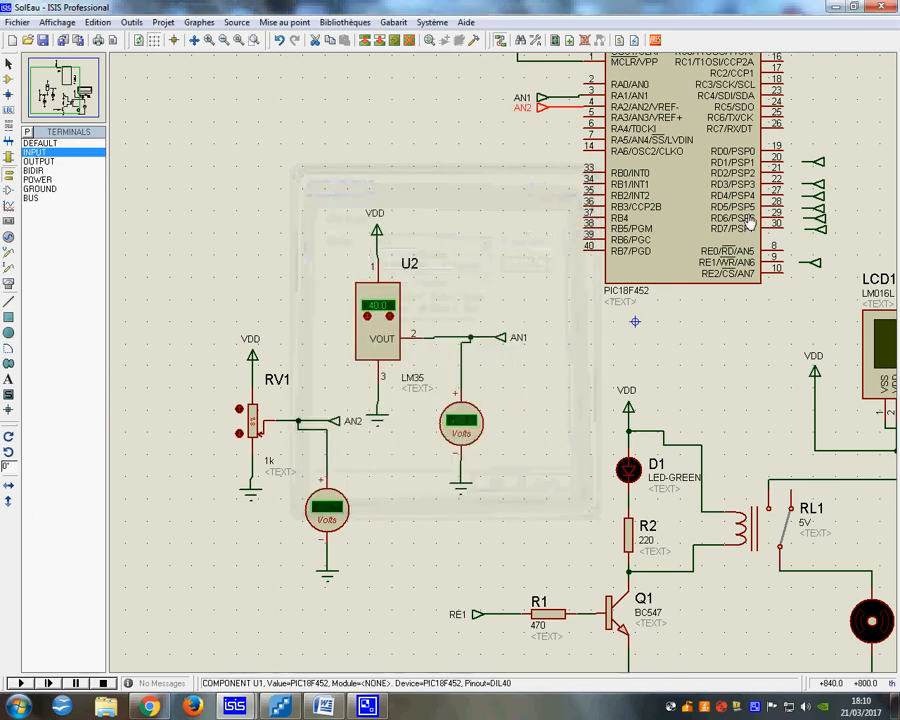
# Wire the terminal beside the PIC18F452's RD1/PSP1 pin to that pin and label it RD1.
pyautogui.rightClick(814, 159)
pyautogui.click(590, 177)
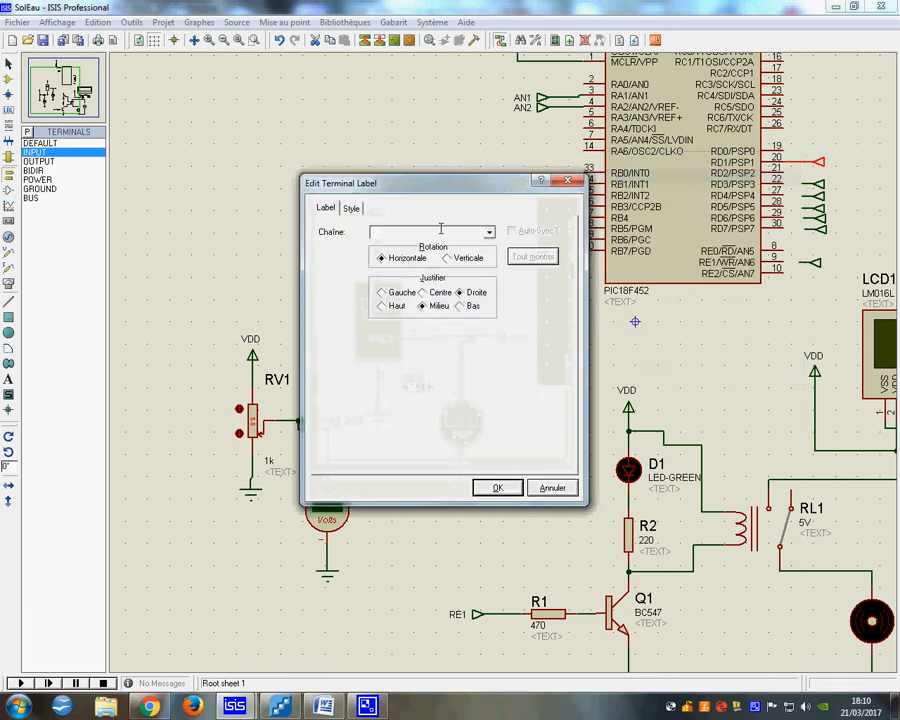
pyautogui.click(489, 233)
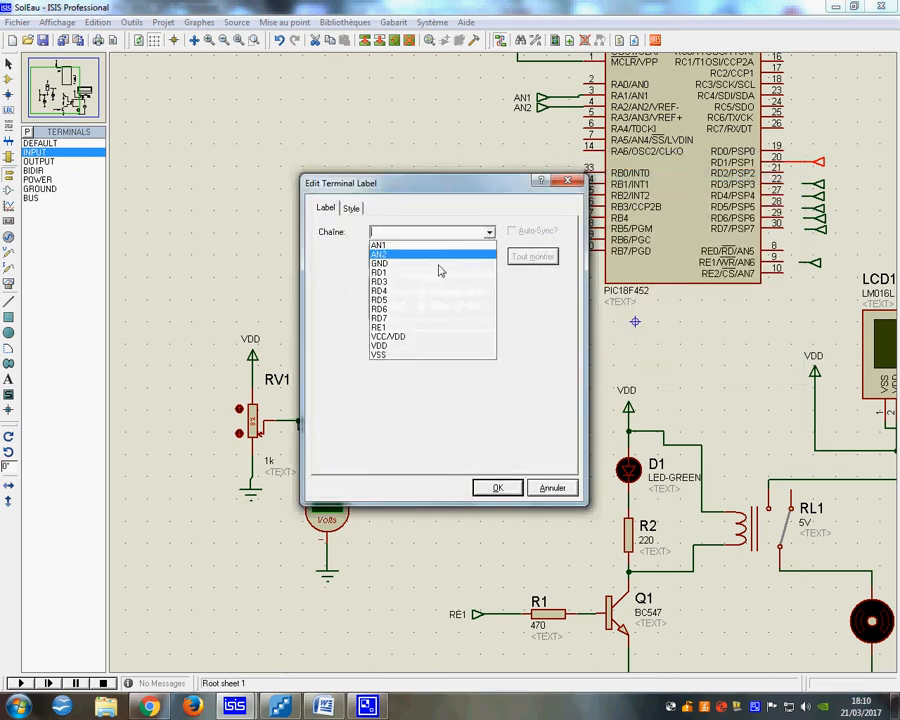
pyautogui.click(400, 278)
pyautogui.click(497, 488)
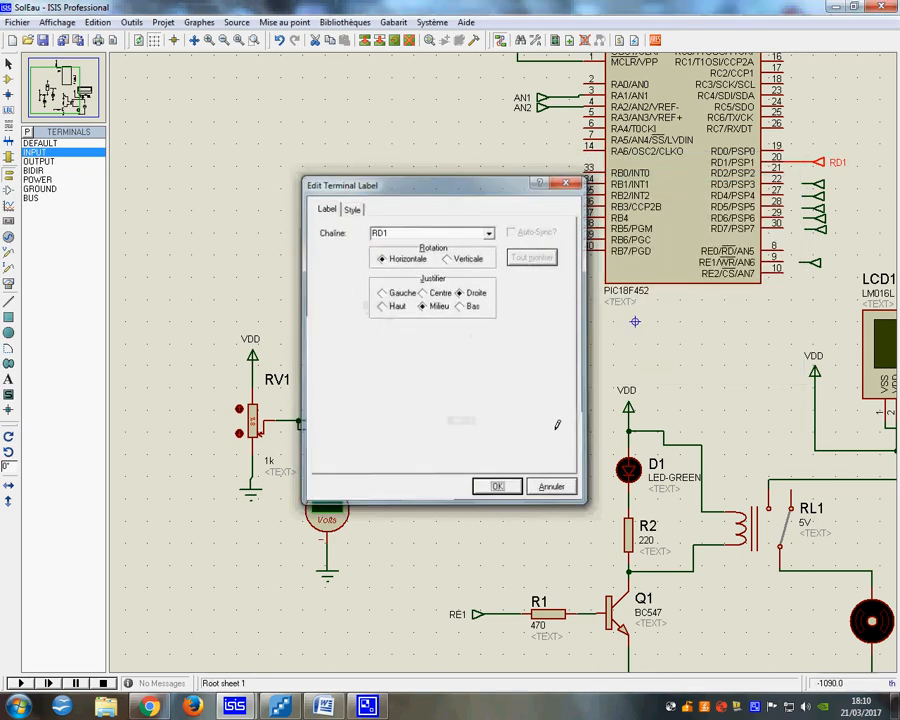
# Wire the terminal beside the PIC18F452's RD3/PSP3 pin to that pin and label it RD3.
pyautogui.rightClick(808, 181)
pyautogui.click(585, 202)
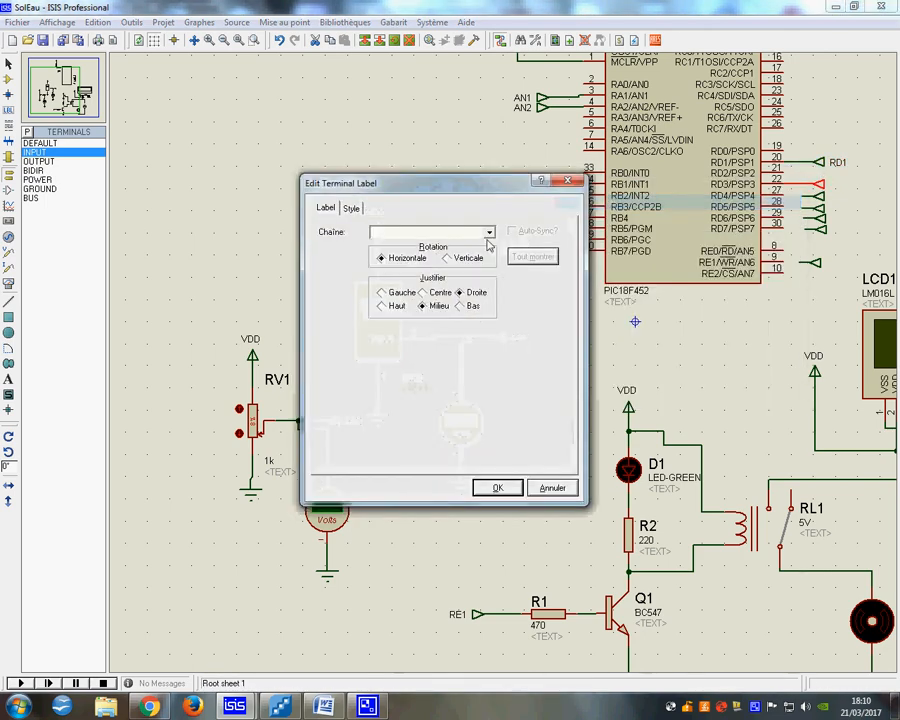
pyautogui.click(489, 232)
pyautogui.click(401, 283)
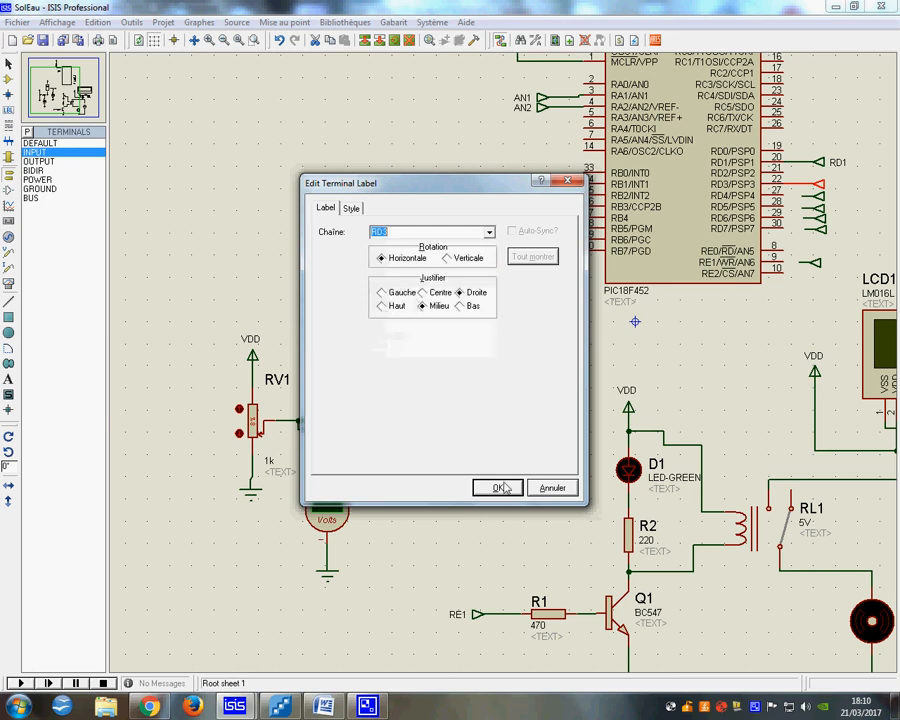
pyautogui.click(497, 487)
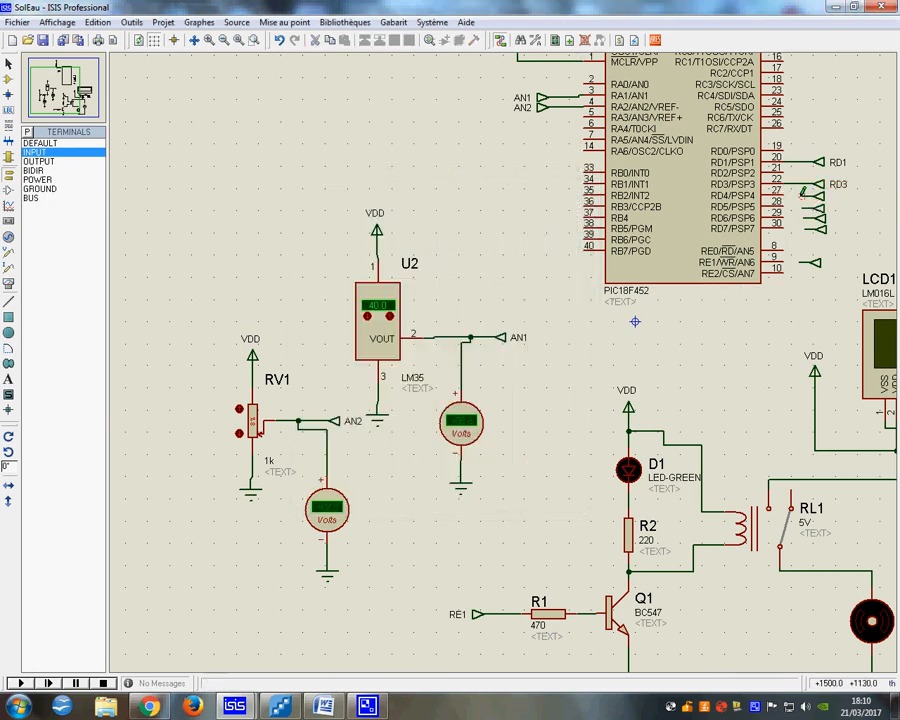
# Wire the PIC18F452's RD4, RD5, RD6, RD7 and RE1 pins to the input terminals beside them.
pyautogui.scroll(2, 800, 190)
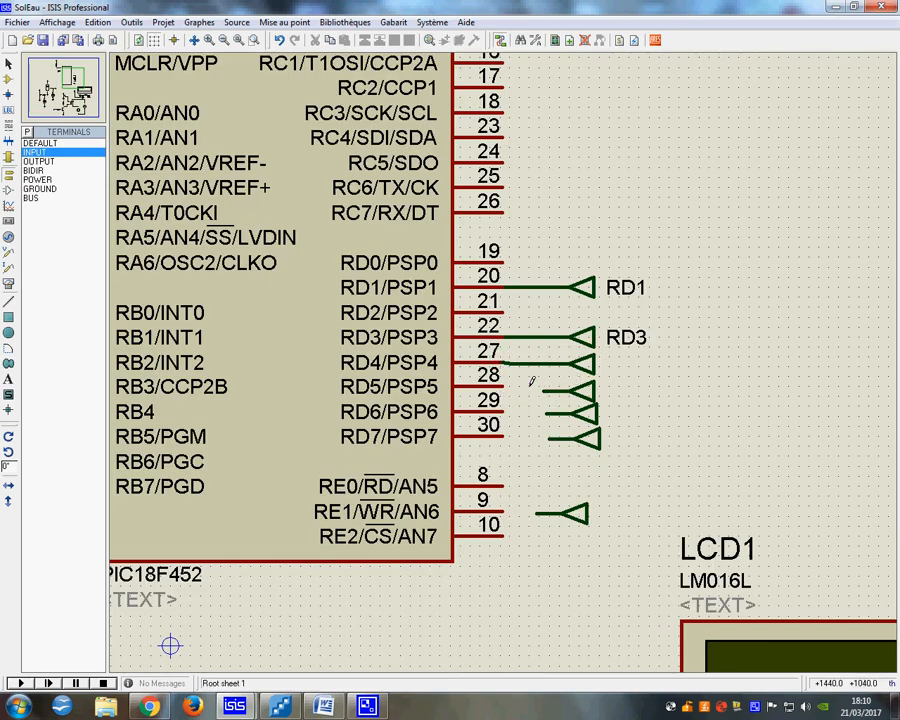
pyautogui.click(510, 380)
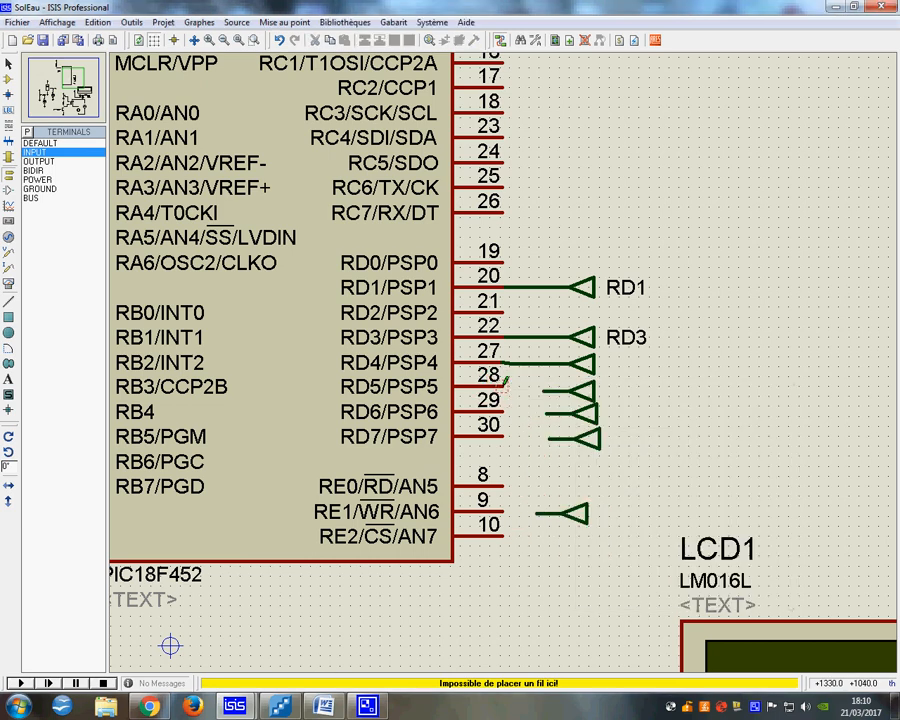
pyautogui.click(504, 384)
pyautogui.click(541, 388)
pyautogui.click(543, 411)
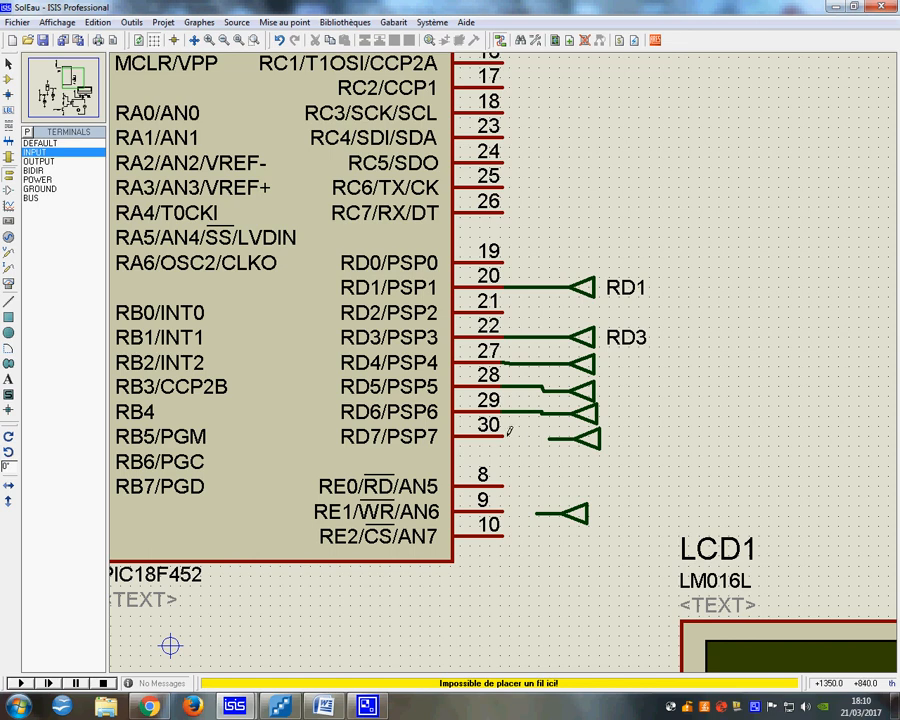
pyautogui.click(508, 432)
pyautogui.click(546, 436)
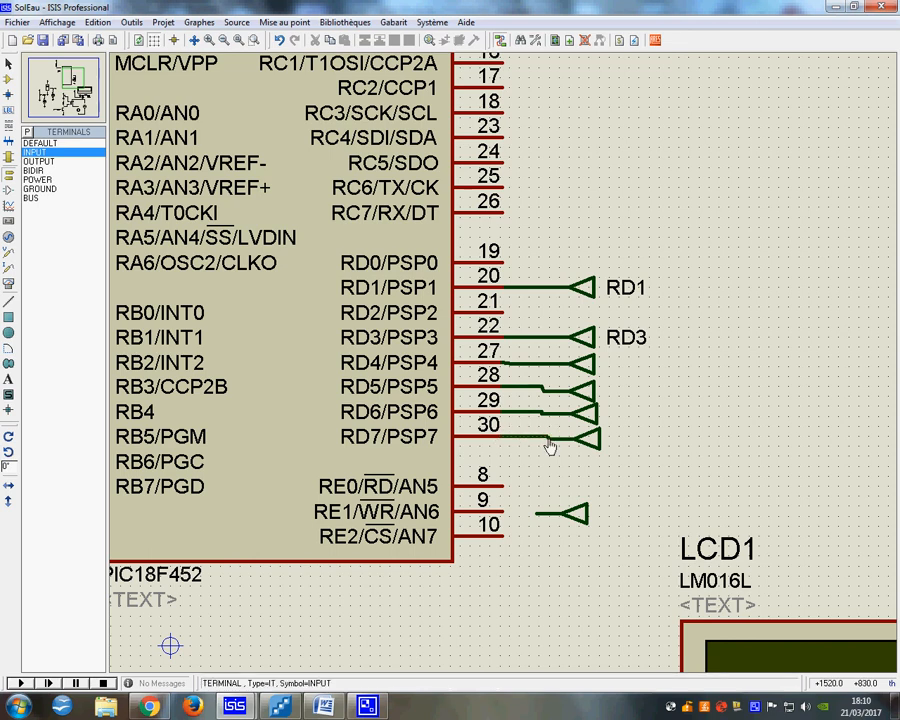
pyautogui.click(504, 509)
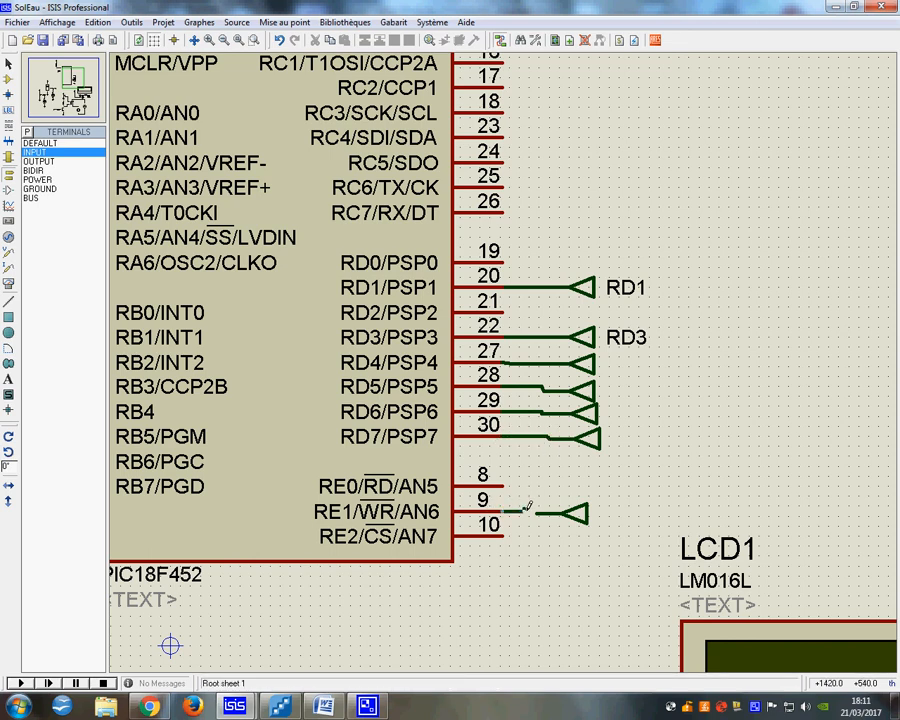
# Label the terminal on the PIC18F452's RE1 pin RE1.
pyautogui.rightClick(578, 521)
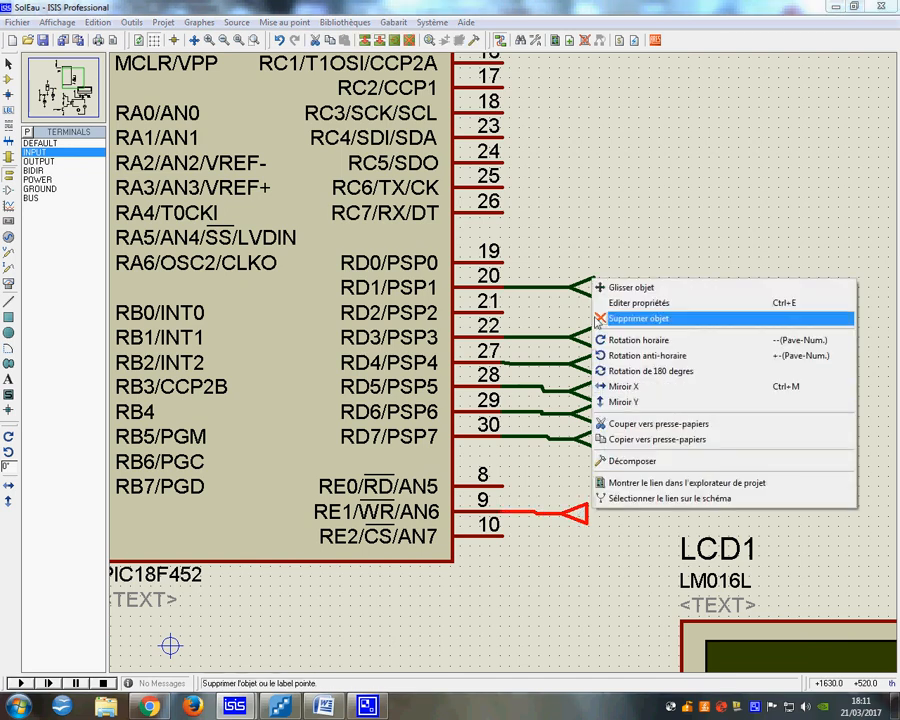
pyautogui.click(640, 302)
pyautogui.click(490, 234)
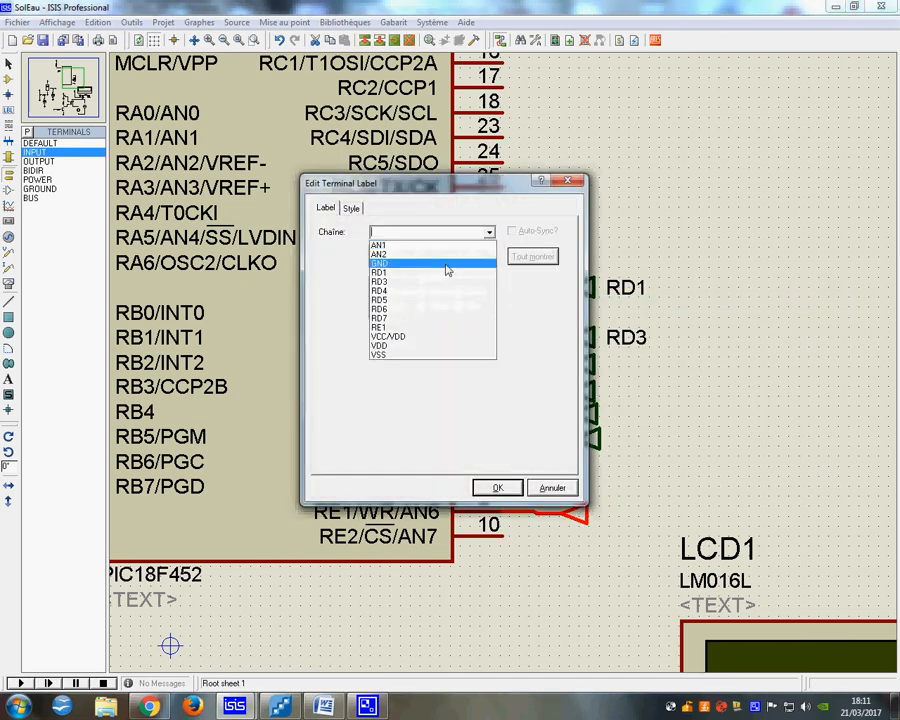
pyautogui.click(382, 328)
pyautogui.click(497, 487)
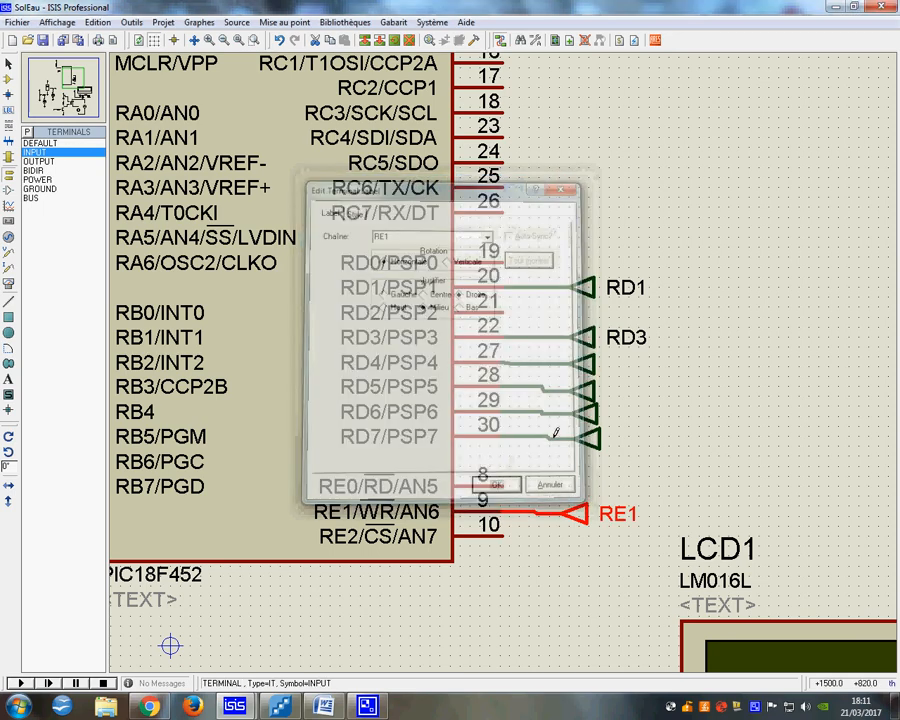
# Label the terminal on the PIC18F452's RD4/PSP4 pin RD4.
pyautogui.rightClick(603, 366)
pyautogui.click(626, 387)
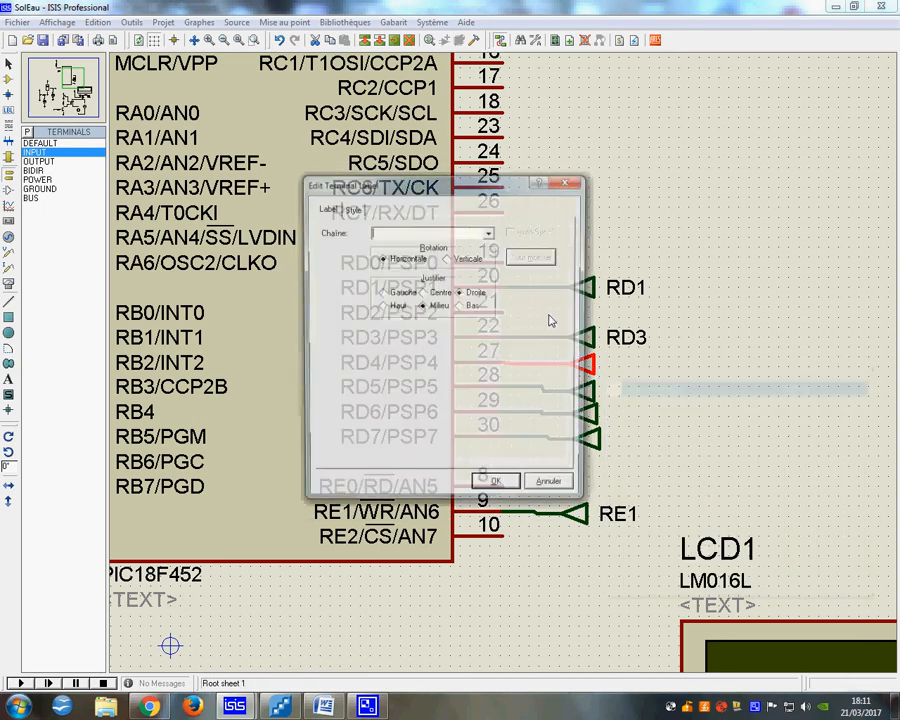
pyautogui.click(489, 233)
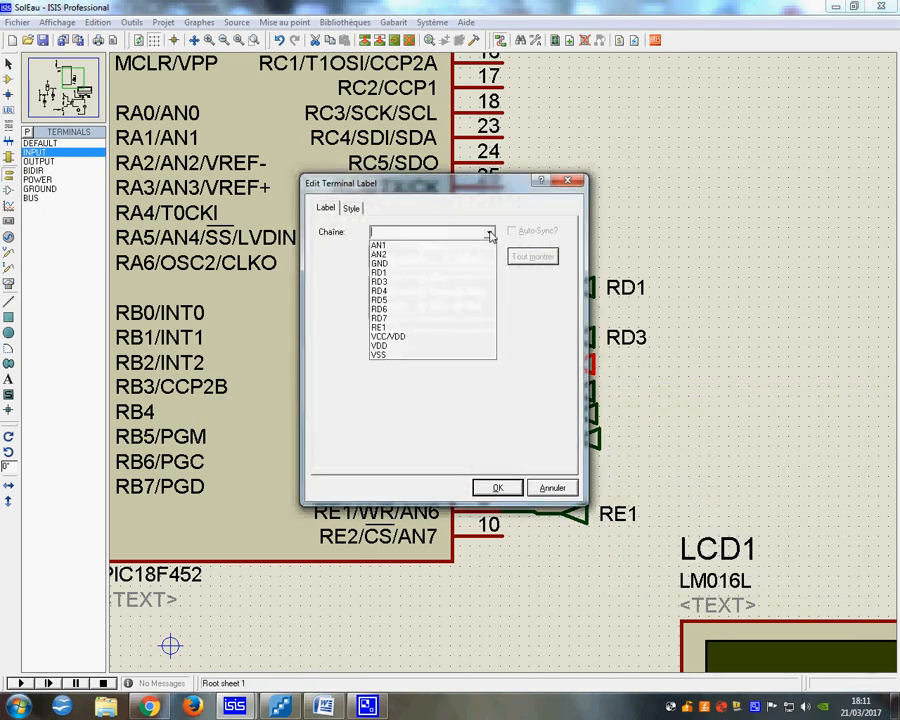
pyautogui.click(394, 291)
pyautogui.click(497, 487)
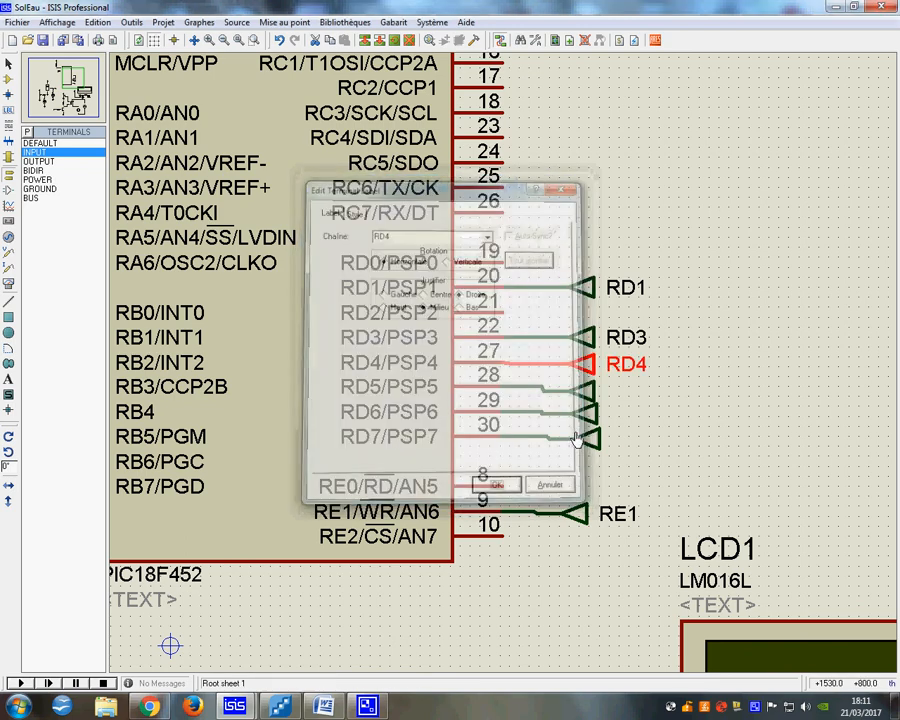
# Label the terminal on the PIC18F452's RD5/PSP5 pin RD5.
pyautogui.rightClick(603, 391)
pyautogui.click(634, 416)
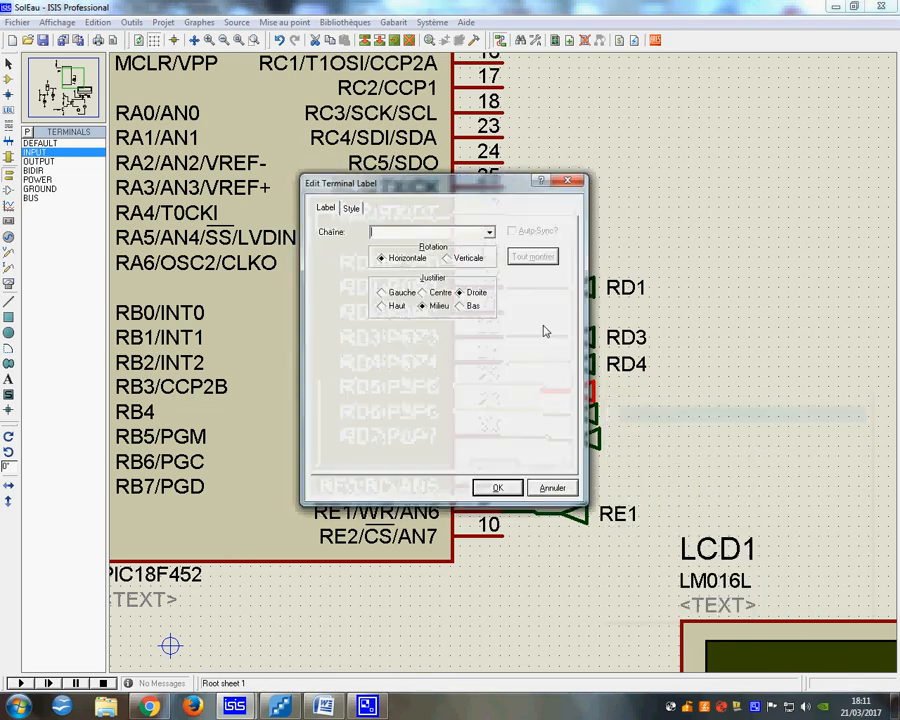
pyautogui.click(489, 232)
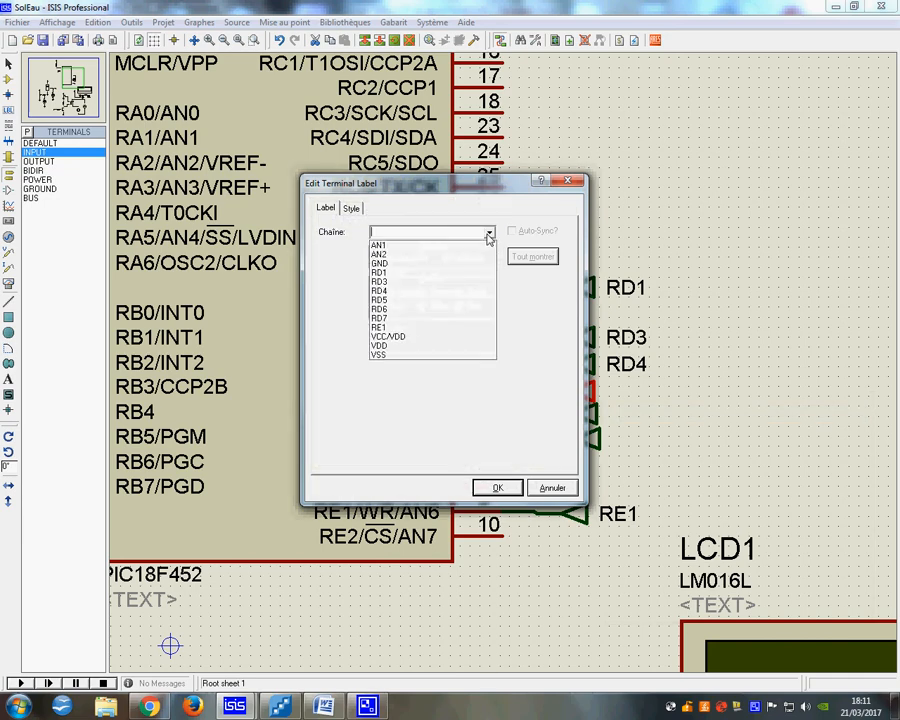
pyautogui.click(398, 299)
pyautogui.click(495, 487)
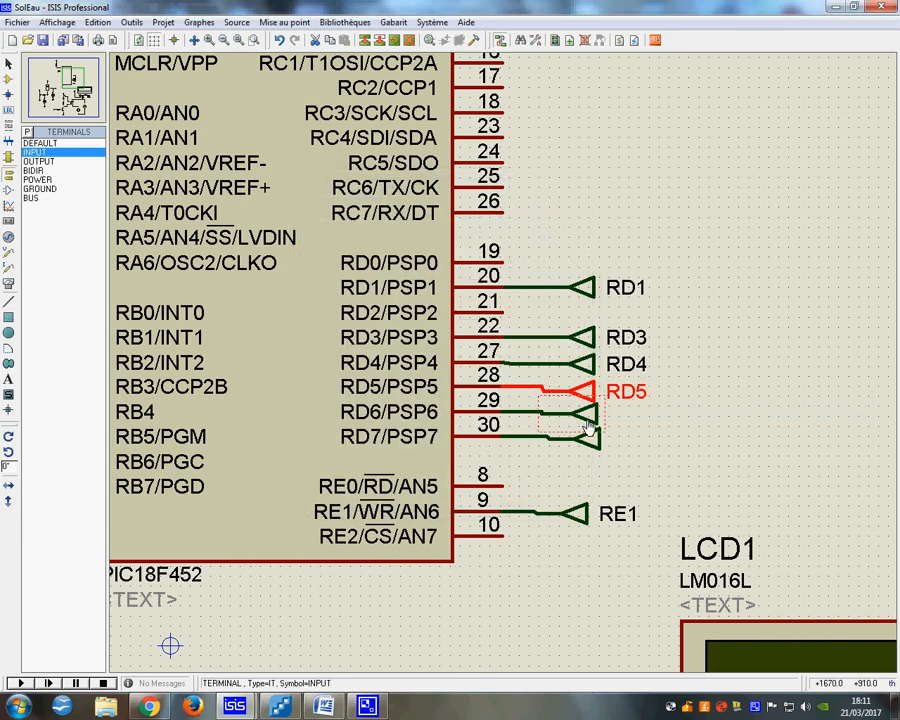
# Label the terminal on the PIC18F452's RD6/PSP6 pin RD6.
pyautogui.rightClick(595, 410)
pyautogui.click(615, 433)
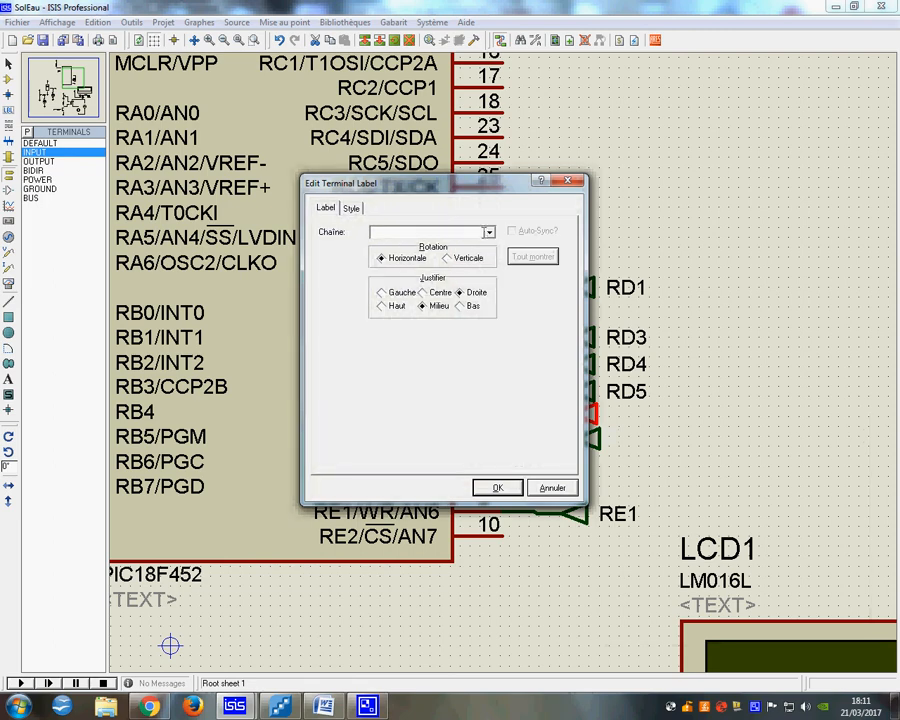
pyautogui.click(489, 232)
pyautogui.click(398, 307)
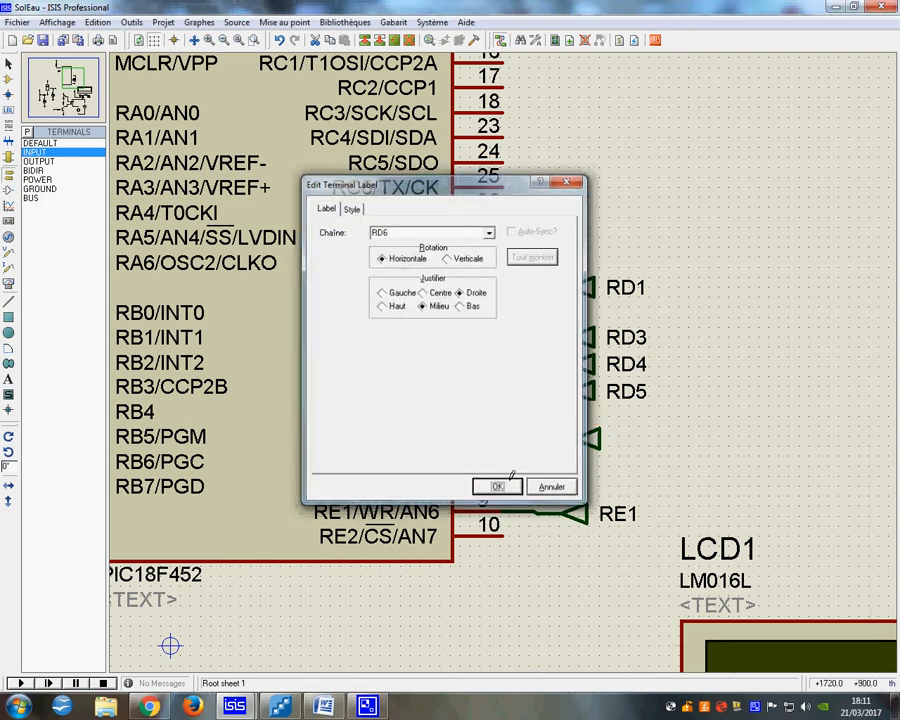
pyautogui.click(497, 487)
# Label the terminal on the PIC18F452's RD7/PSP7 pin RD7.
pyautogui.rightClick(600, 438)
pyautogui.click(633, 462)
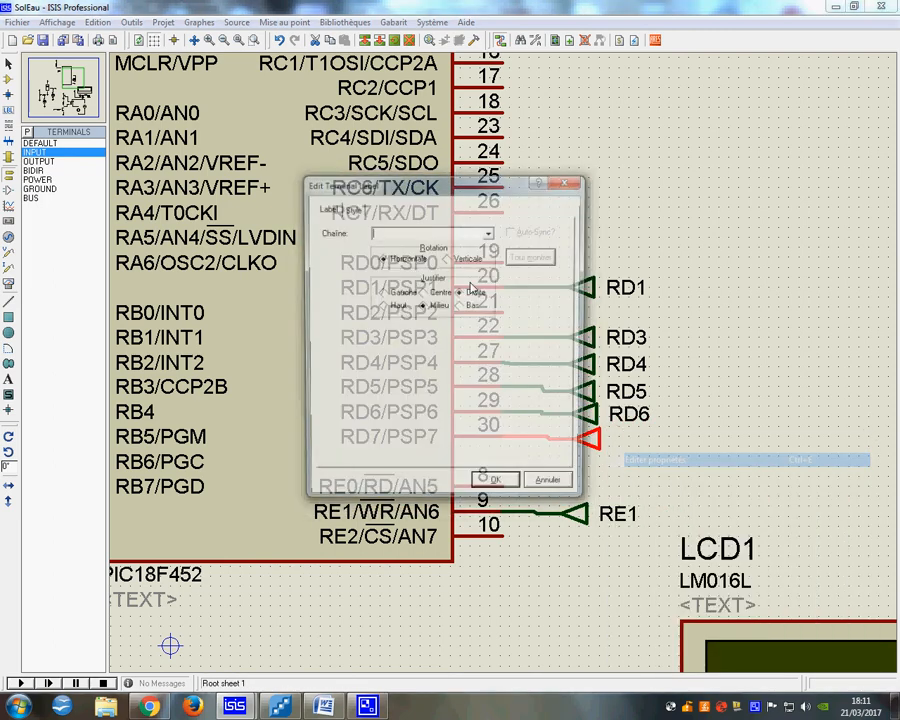
pyautogui.click(489, 232)
pyautogui.click(387, 319)
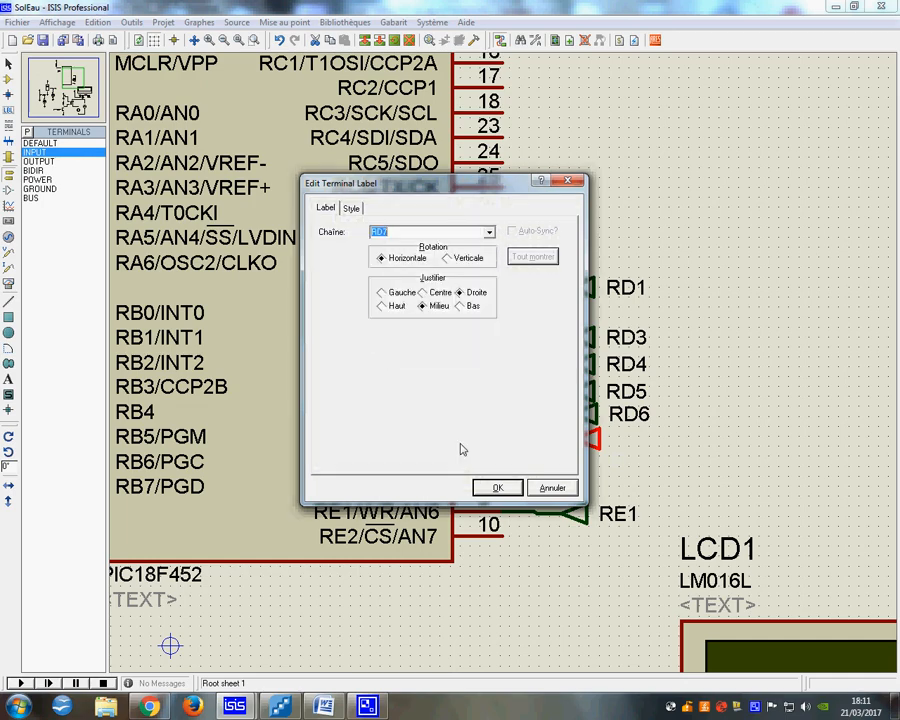
pyautogui.click(490, 489)
# Set the PIC18F452's processor clock frequency to 8 MHz in its component properties.
pyautogui.scroll(-4, 505, 357)
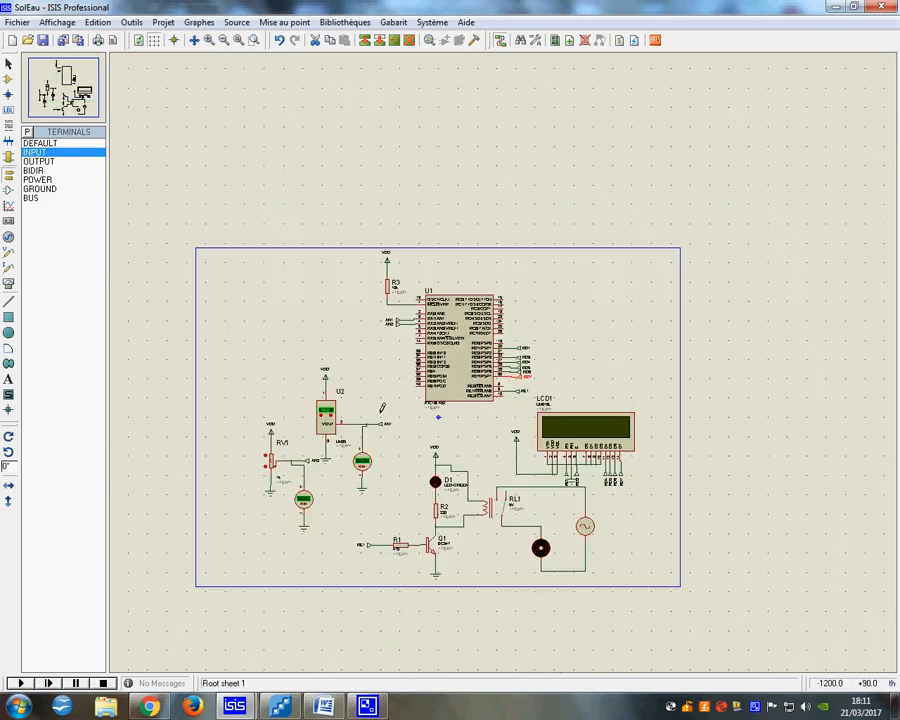
pyautogui.scroll(3, 505, 357)
pyautogui.scroll(-1, 505, 357)
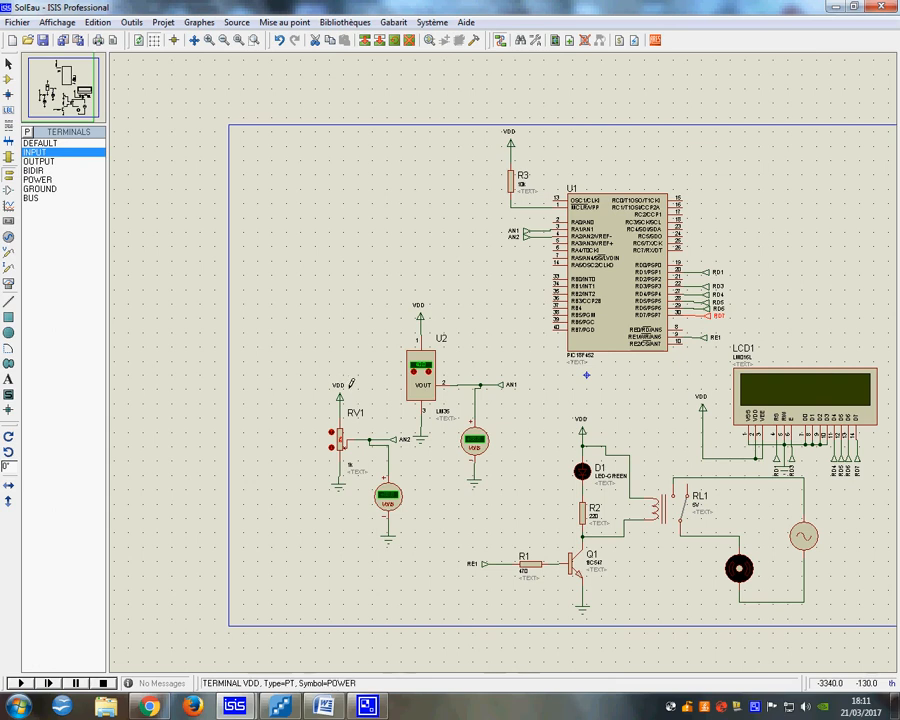
pyautogui.rightClick(613, 300)
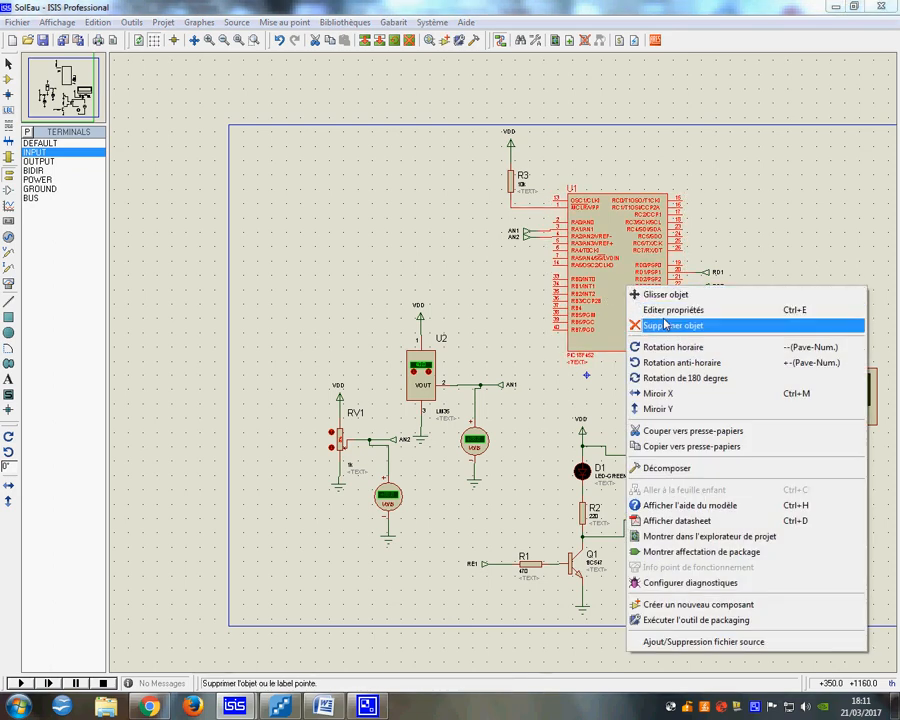
pyautogui.click(625, 307)
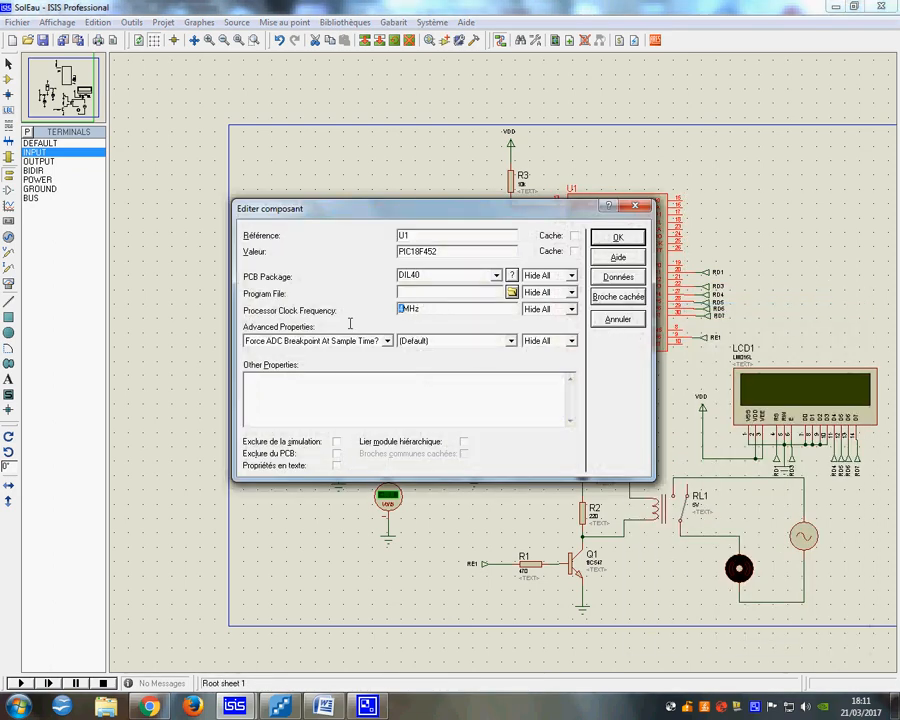
pyautogui.click(607, 241)
pyautogui.click(802, 244)
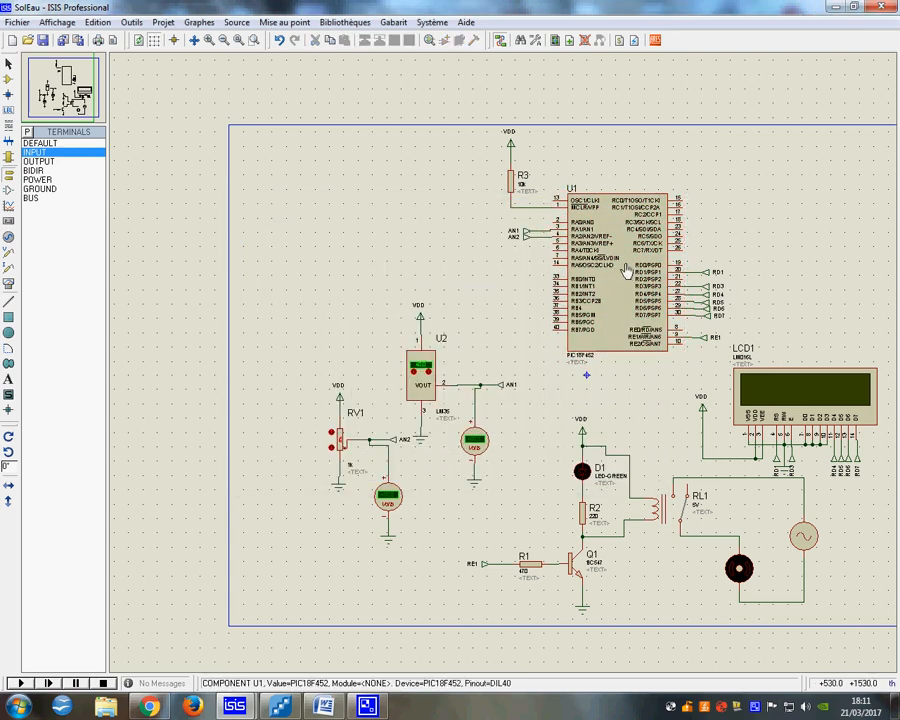
# Examine the PIC18F452's hidden pin assignments from its component properties without changing anything.
pyautogui.rightClick(627, 271)
pyautogui.click(690, 280)
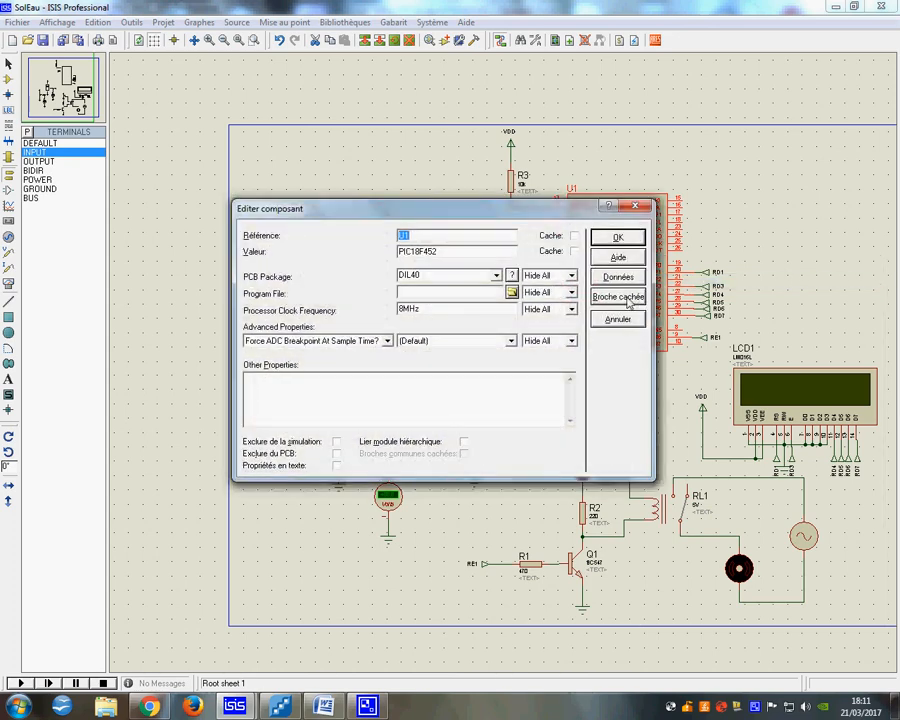
pyautogui.click(618, 297)
pyautogui.click(442, 382)
pyautogui.click(604, 320)
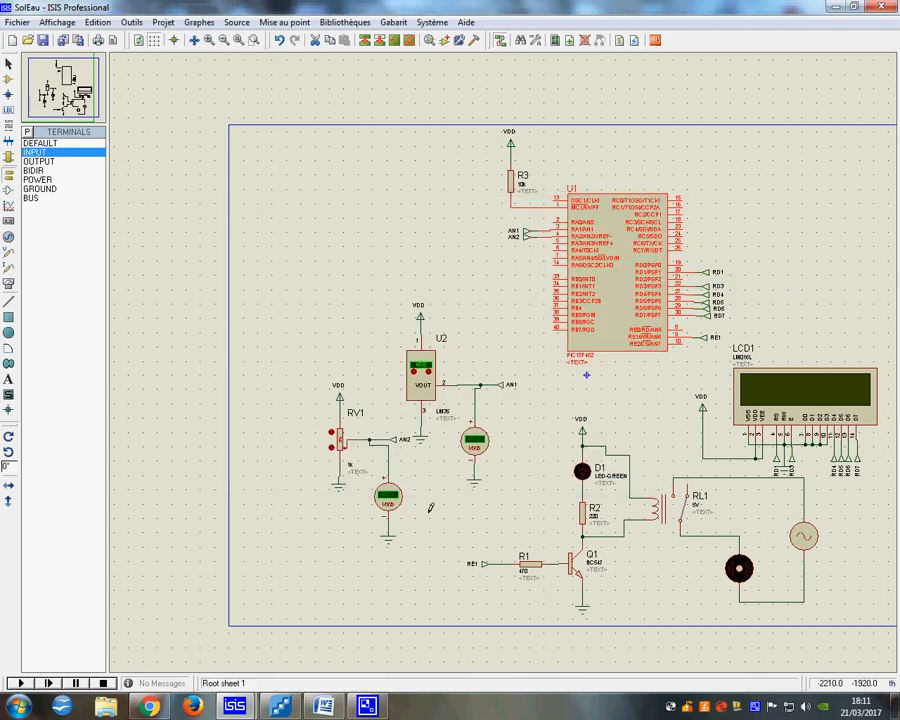
# Wire a power terminal to the ground connection of the potentiometer's voltmeter and label it VSS.
pyautogui.click(38, 179)
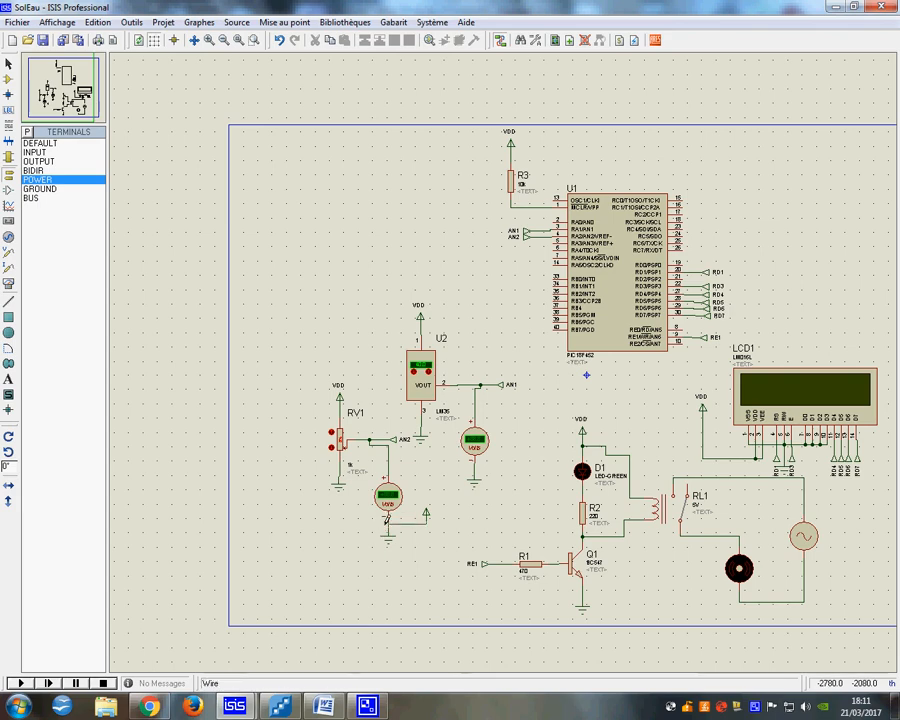
pyautogui.scroll(2, 425, 523)
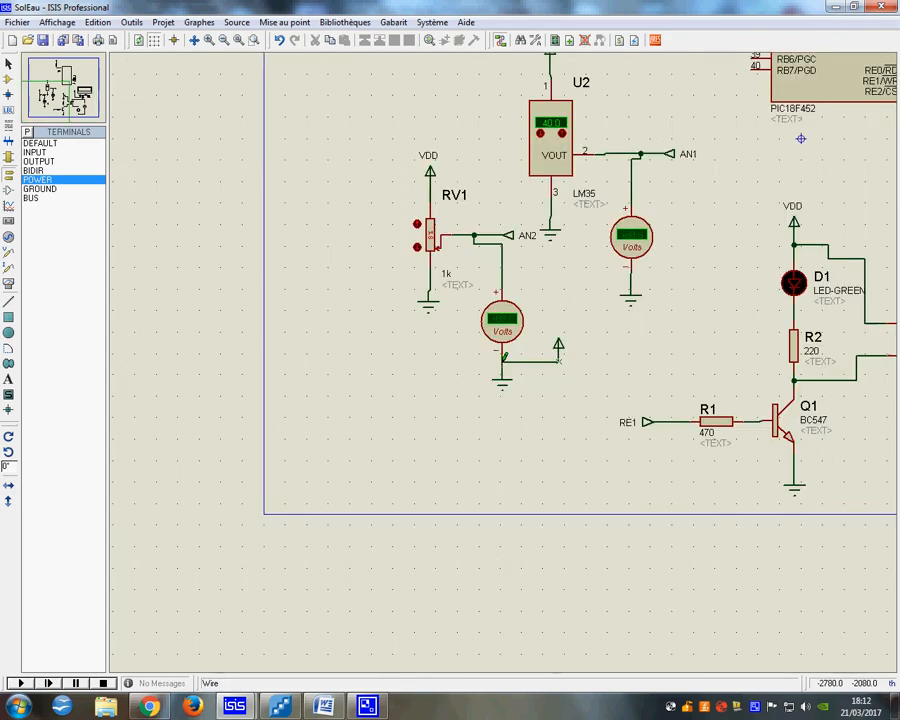
pyautogui.rightClick(590, 340)
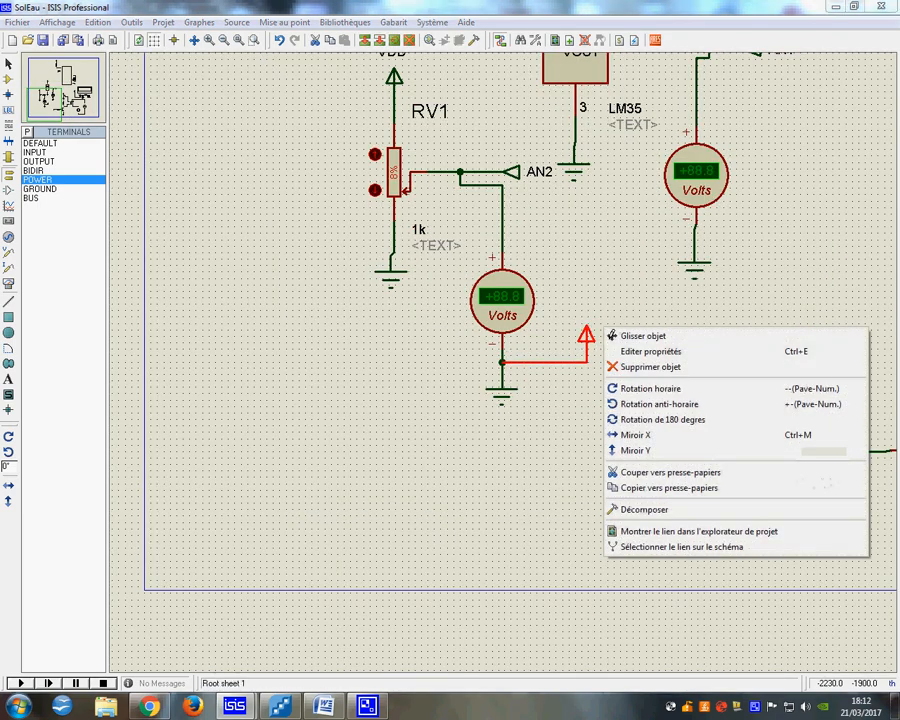
pyautogui.click(632, 348)
pyautogui.click(489, 231)
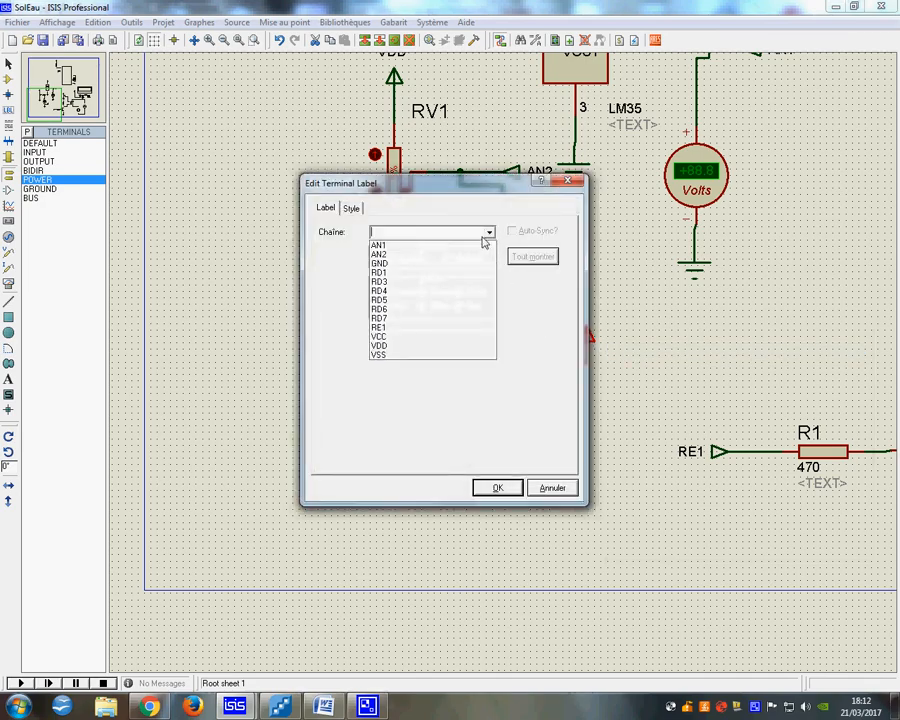
pyautogui.click(400, 358)
pyautogui.click(497, 487)
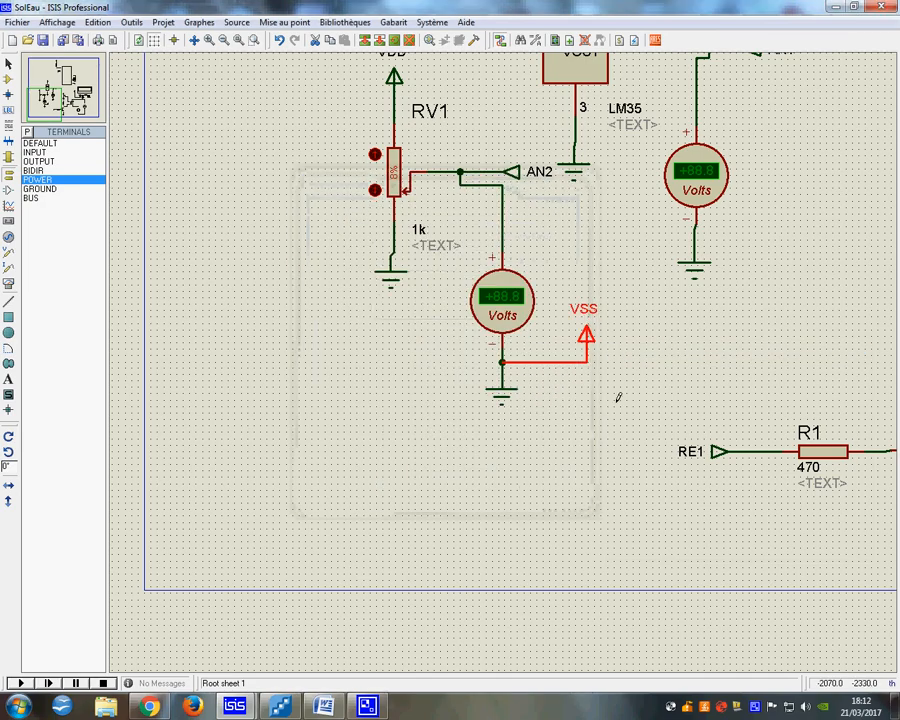
# Save the schematic, try running the simulation, and close the simulation error log.
pyautogui.scroll(-2, 616, 394)
pyautogui.scroll(1, 699, 277)
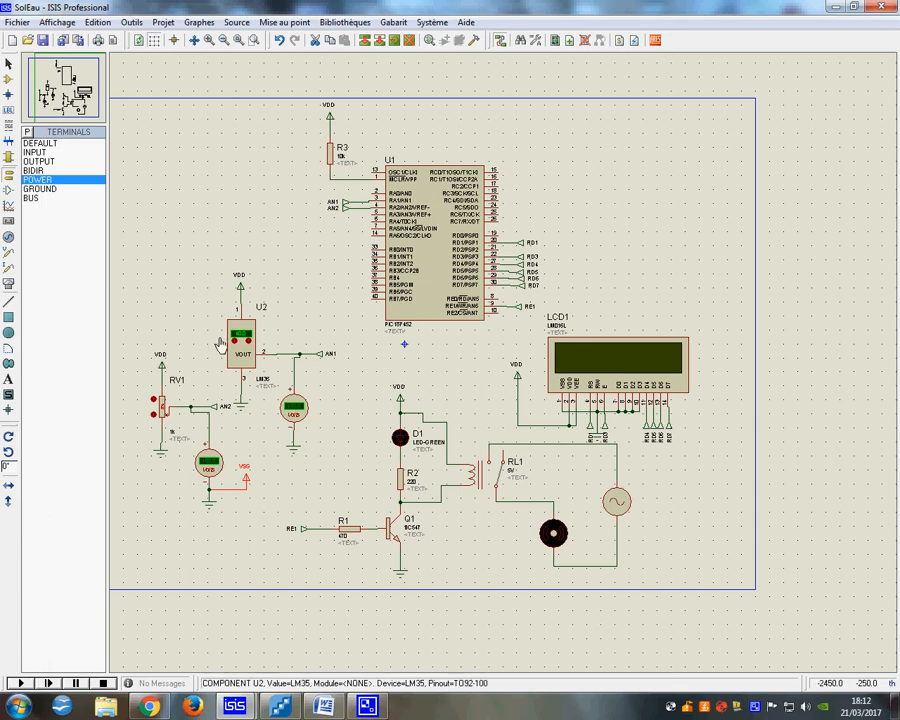
pyautogui.click(42, 40)
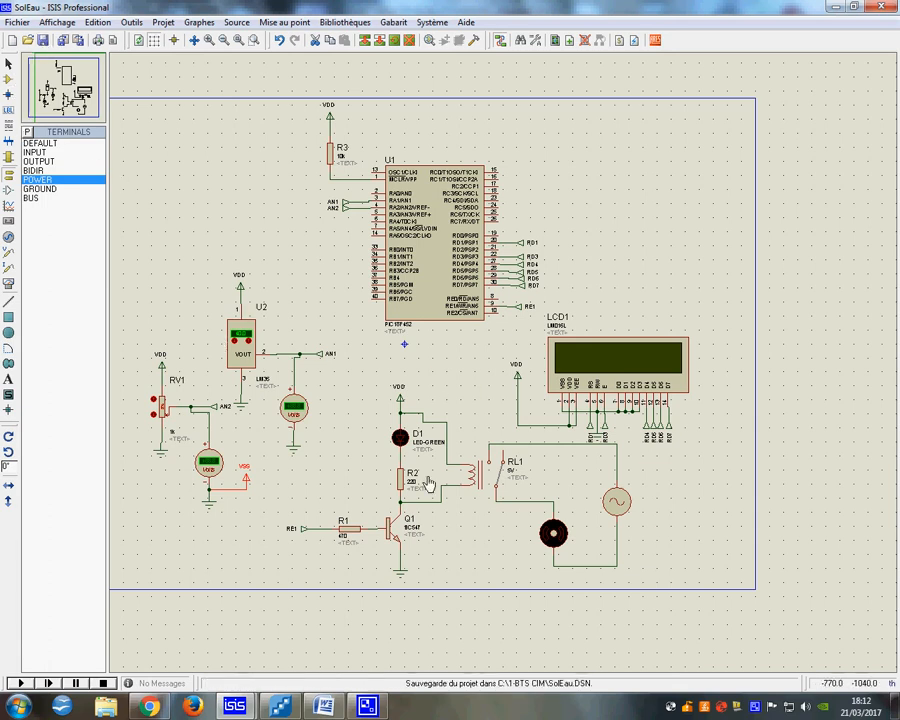
pyautogui.click(20, 683)
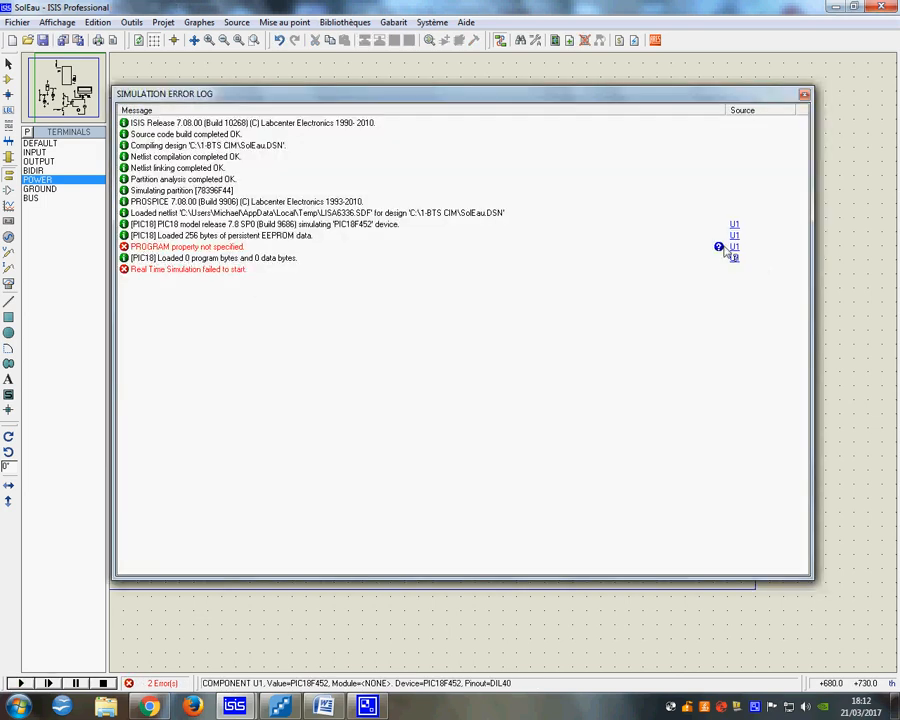
pyautogui.click(804, 95)
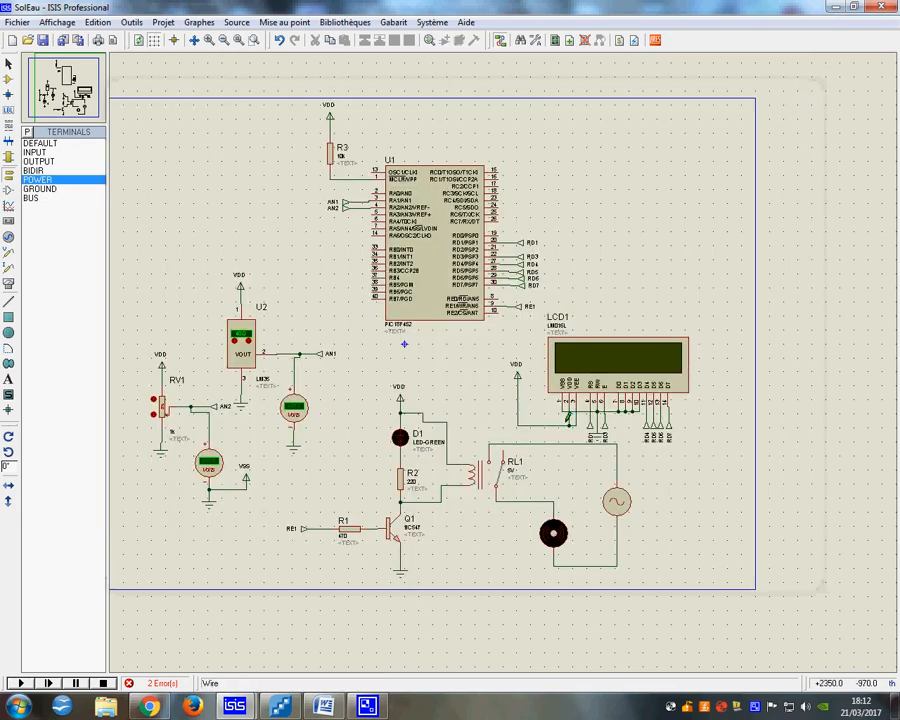
# Switch to Flowcode and create a new flowchart targeting the 18F452 chip.
pyautogui.click(280, 708)
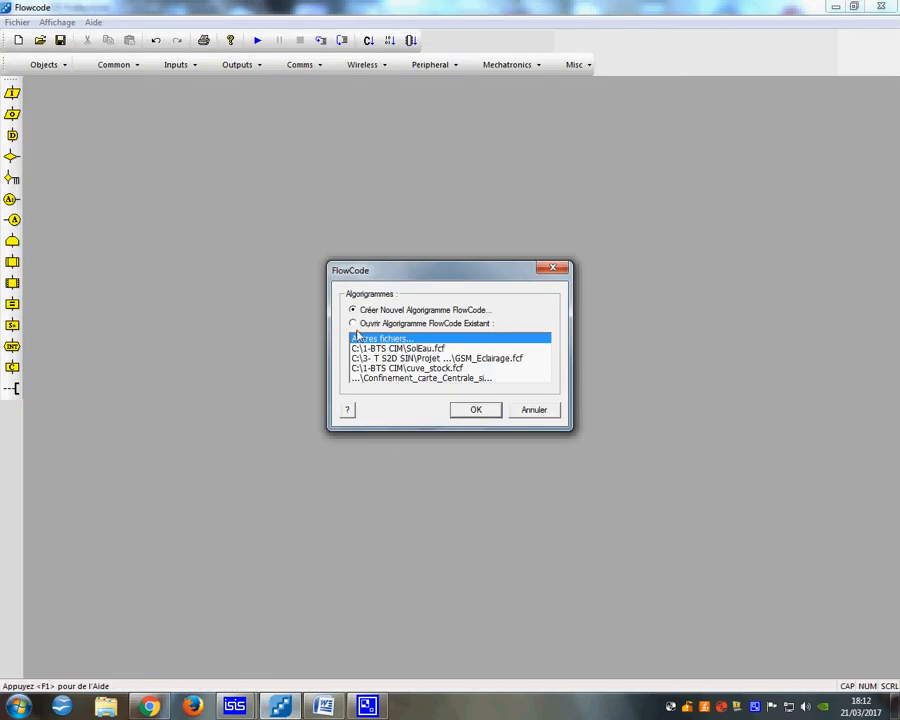
pyautogui.click(469, 410)
pyautogui.write('18')
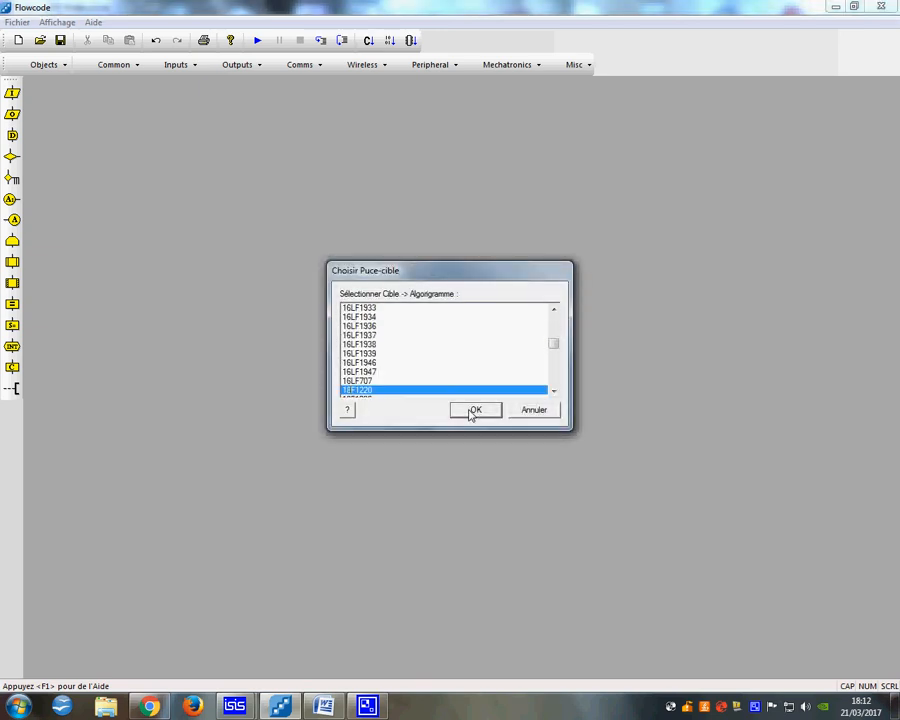
pyautogui.write('F452')
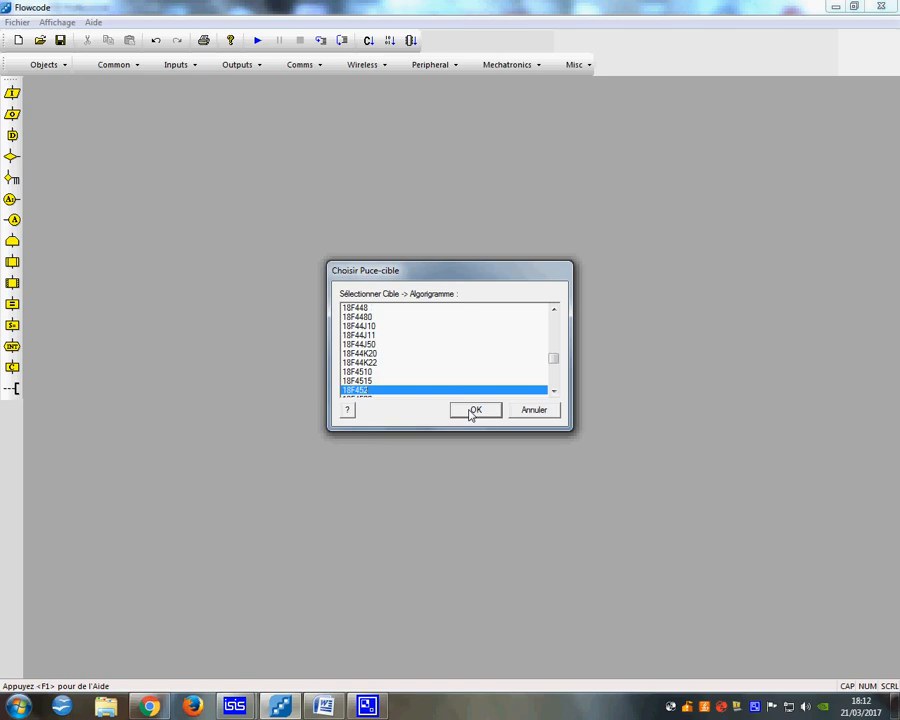
pyautogui.click(472, 411)
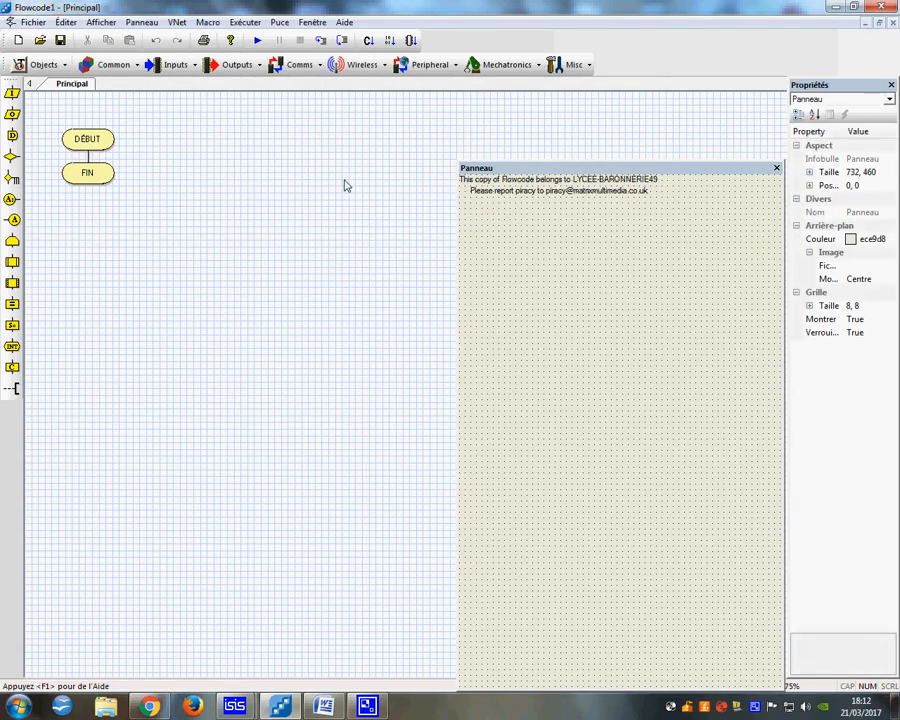
# Set the flowchart project's clock speed to 8000000 Hz in the project options.
pyautogui.click(66, 22)
pyautogui.moveTo(100, 22)
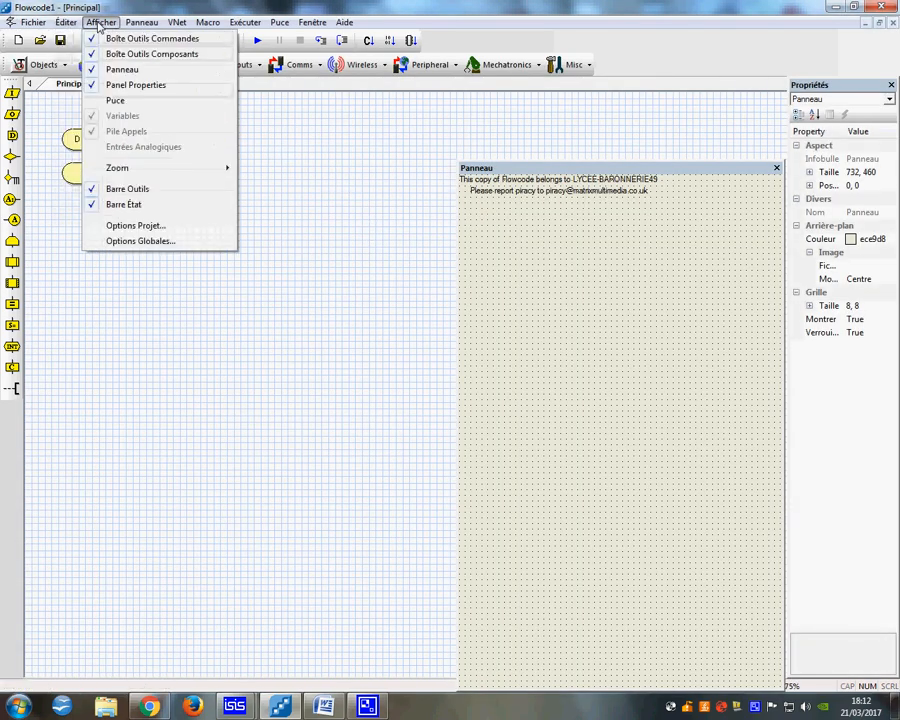
pyautogui.click(133, 224)
pyautogui.doubleClick(313, 295)
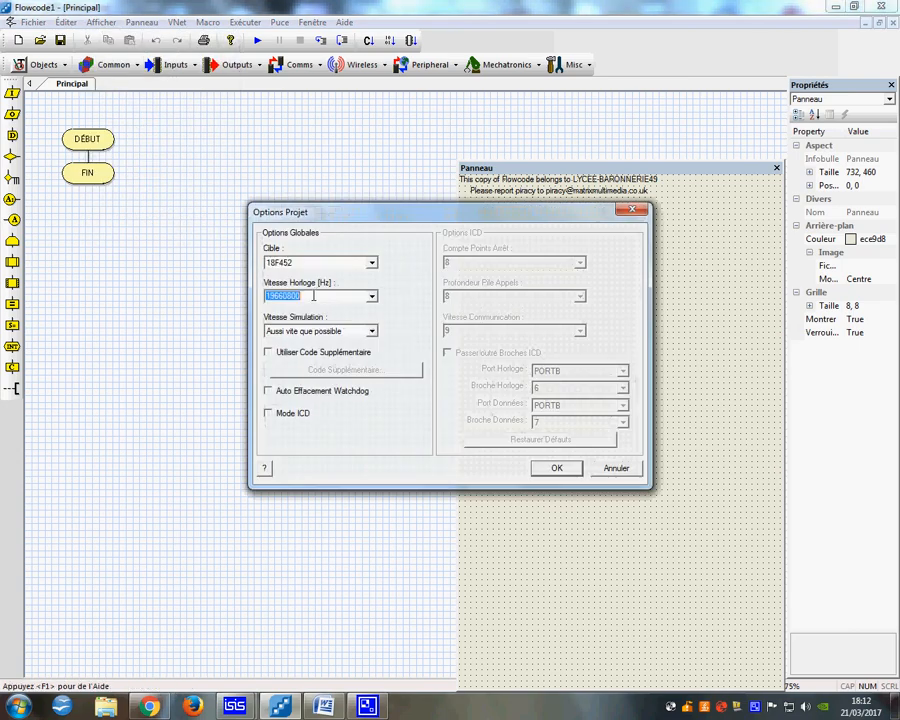
pyautogui.write('8000000')
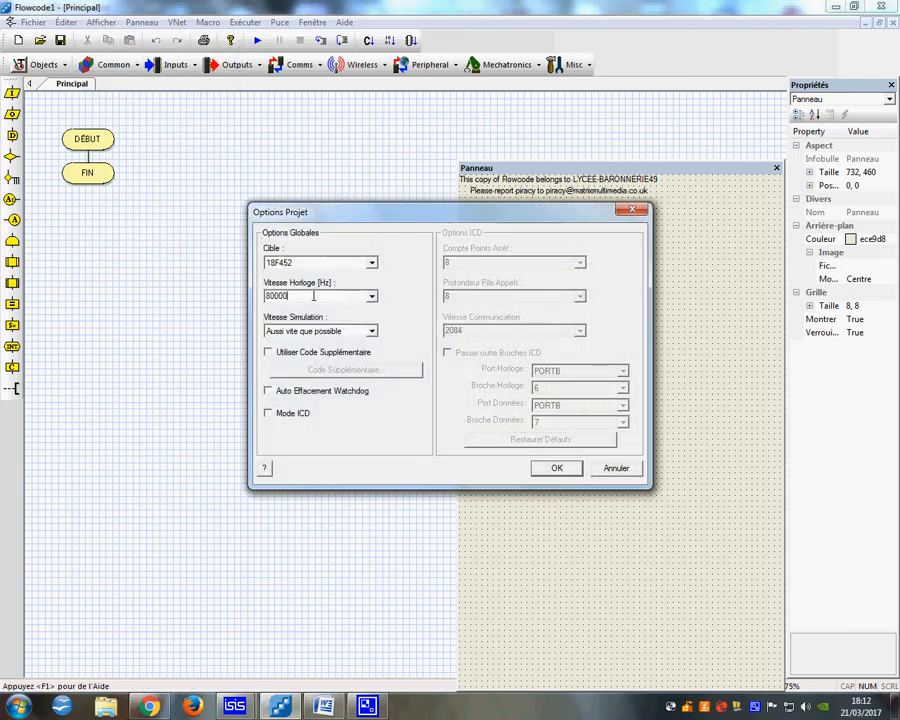
pyautogui.click(554, 467)
# Open the expert chip configuration for the PIC18F452 and set the oscillator to HS.
pyautogui.click(280, 23)
pyautogui.click(310, 40)
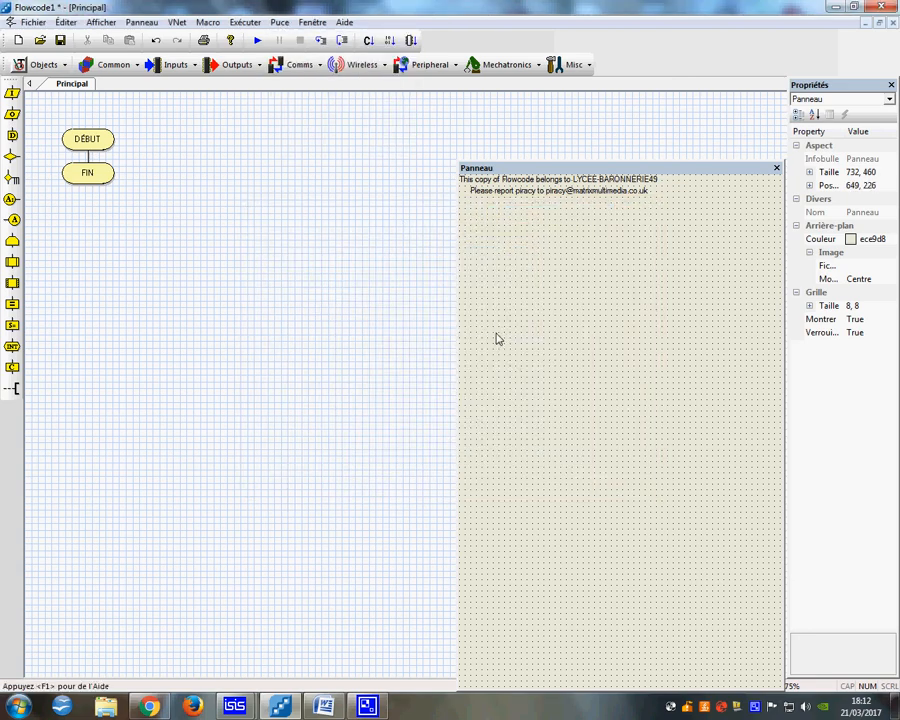
pyautogui.click(430, 404)
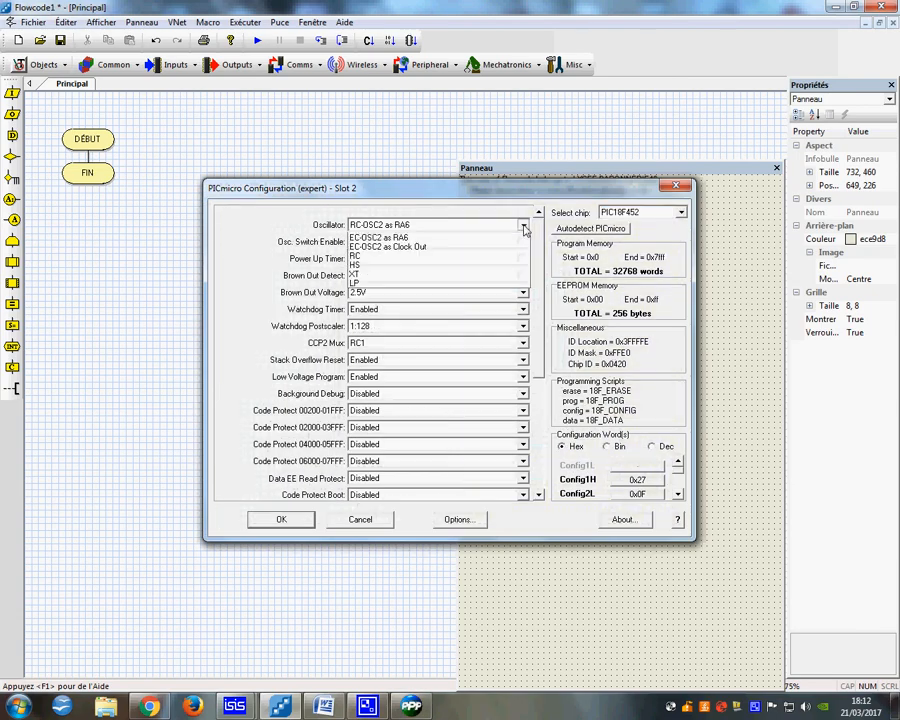
pyautogui.click(388, 268)
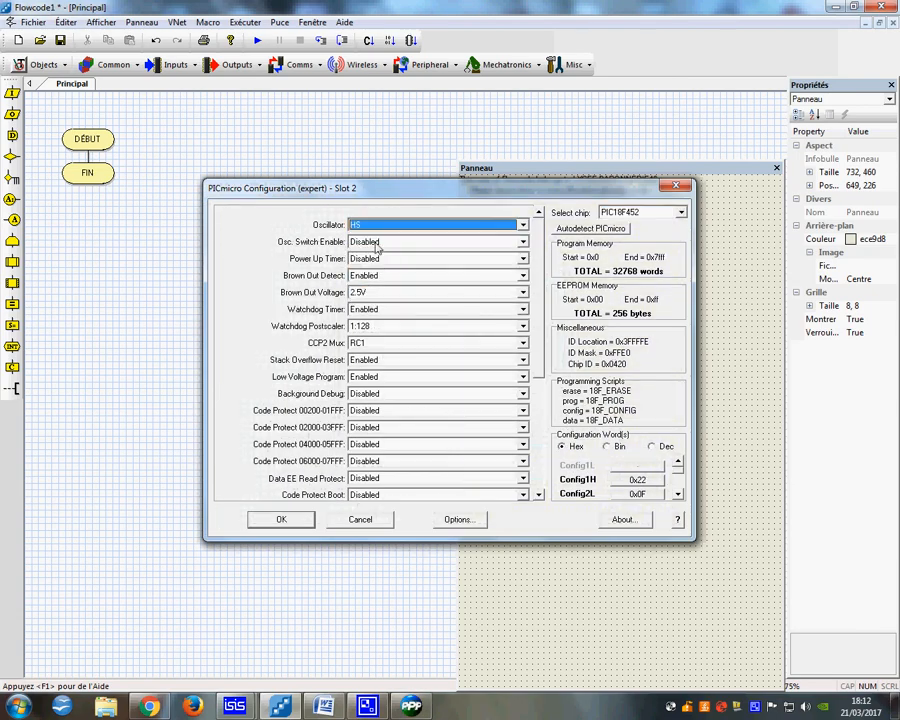
# Disable Brown Out Detect and set the Watchdog Timer to Disabled-Controlled by SWDTEN bit.
pyautogui.click(369, 281)
pyautogui.click(369, 298)
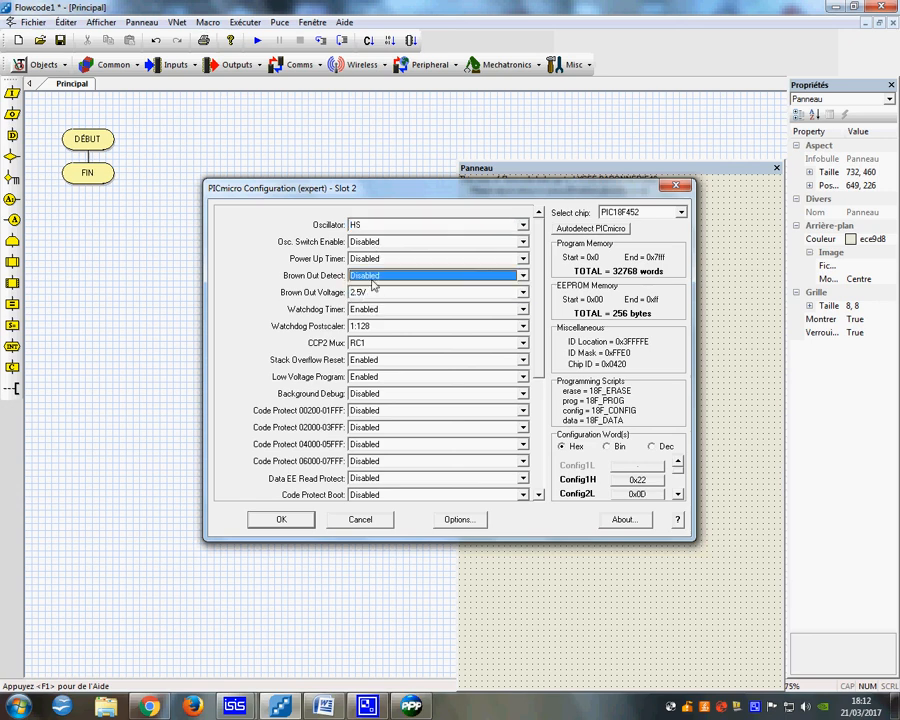
pyautogui.click(378, 309)
pyautogui.click(376, 328)
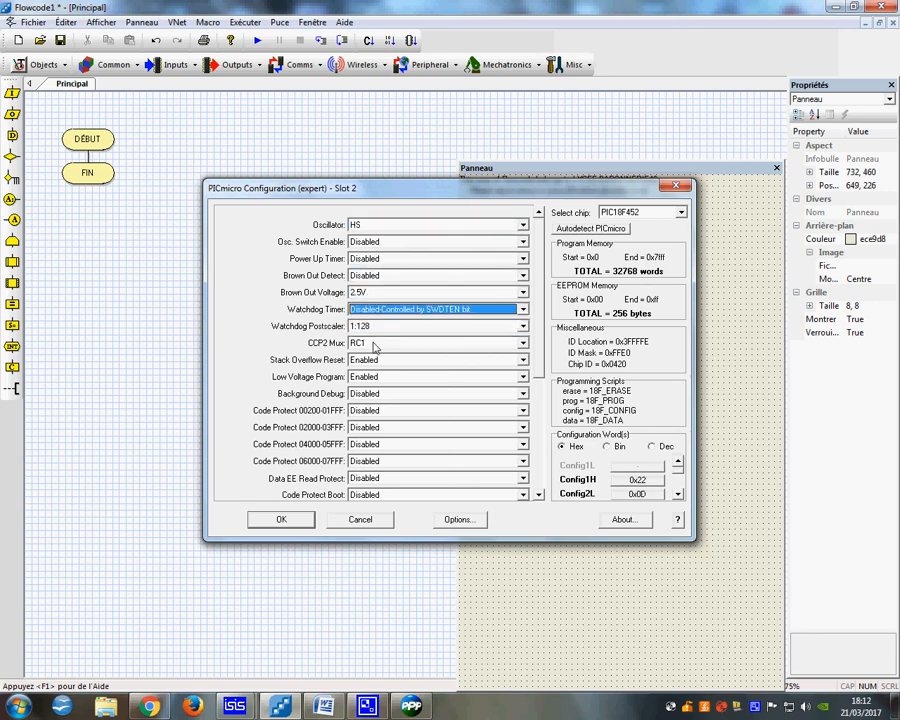
# Disable Stack Overflow Reset and Low Voltage Program, and check the remaining protection settings in the chip configuration.
pyautogui.click(371, 360)
pyautogui.click(369, 381)
pyautogui.click(369, 377)
pyautogui.click(376, 399)
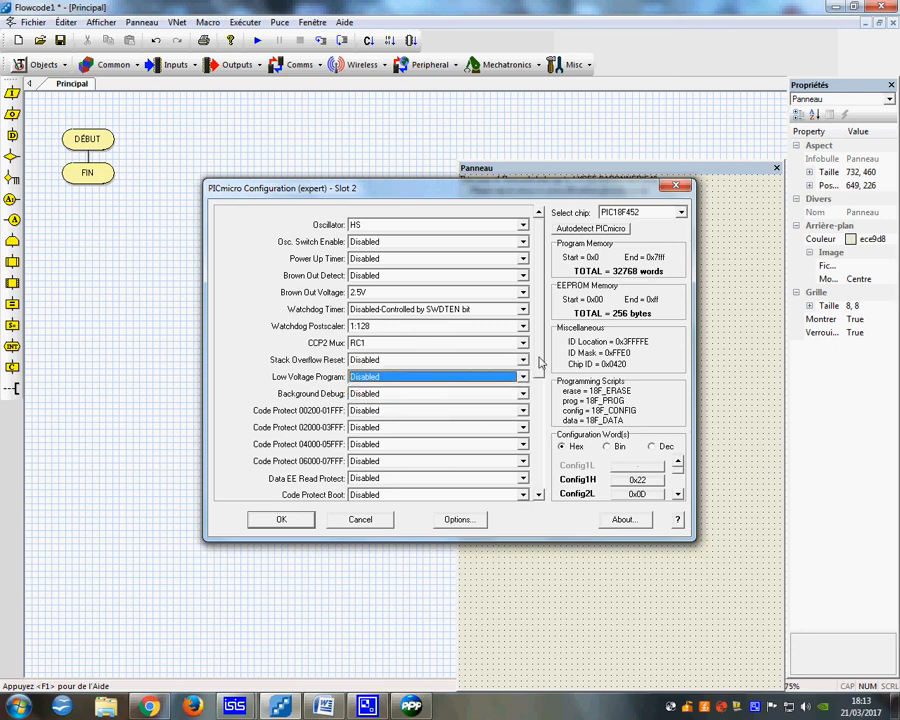
pyautogui.scroll(-4, 540, 470)
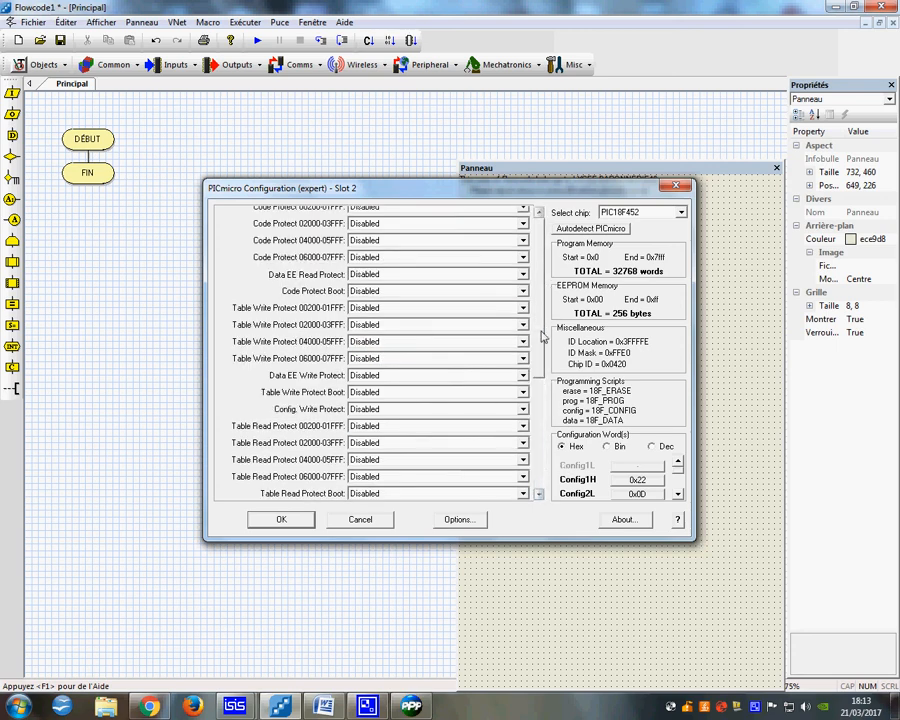
pyautogui.scroll(4, 543, 337)
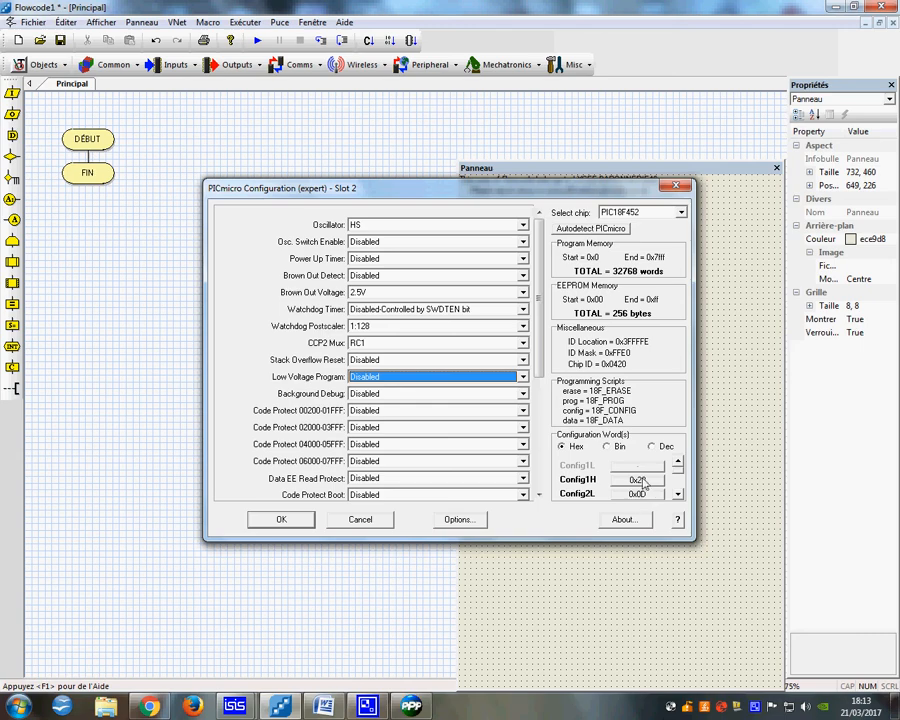
# Accept the chip configuration and insert a loop with condition 1 between DÉBUT and FIN in the flowchart.
pyautogui.click(283, 521)
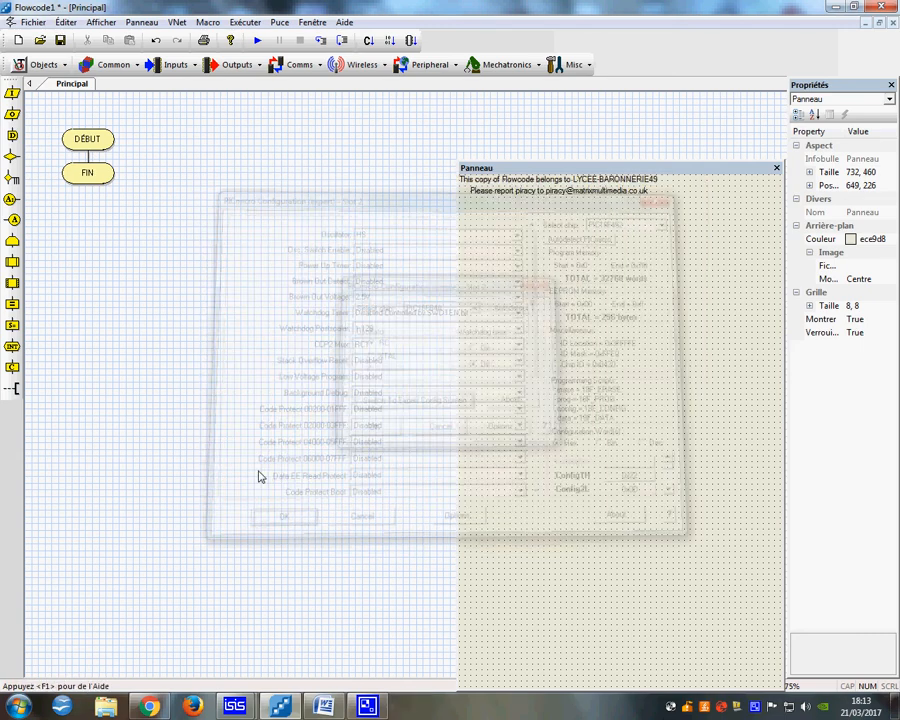
pyautogui.moveTo(12, 243); pyautogui.dragTo(87, 155)
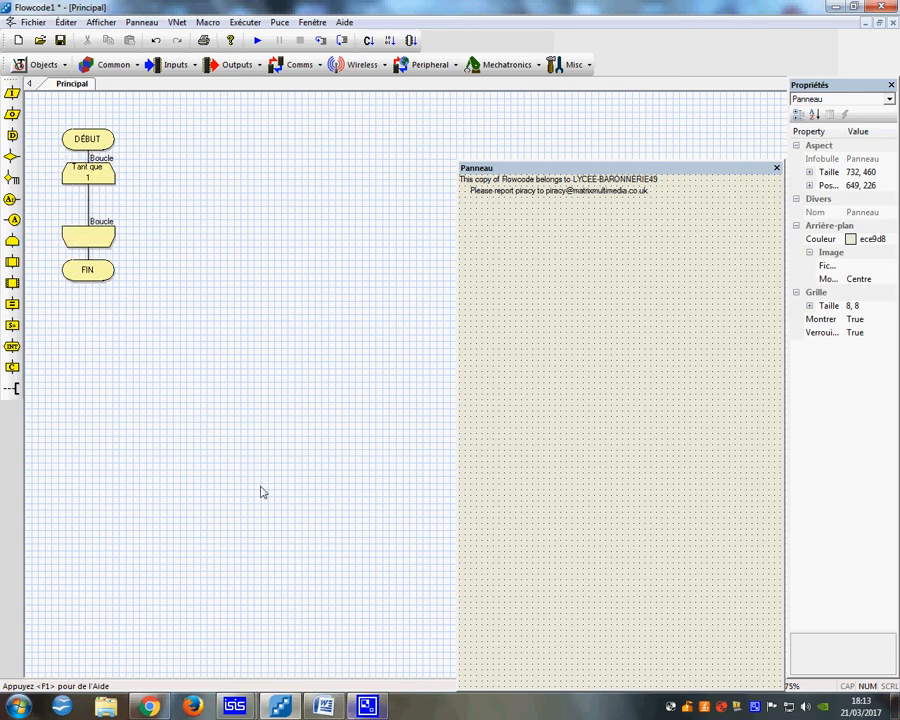
# Switch to ISIS, close the carte multi fonction schematic, and check the SolEau schematic before returning to Flowcode.
pyautogui.click(237, 707)
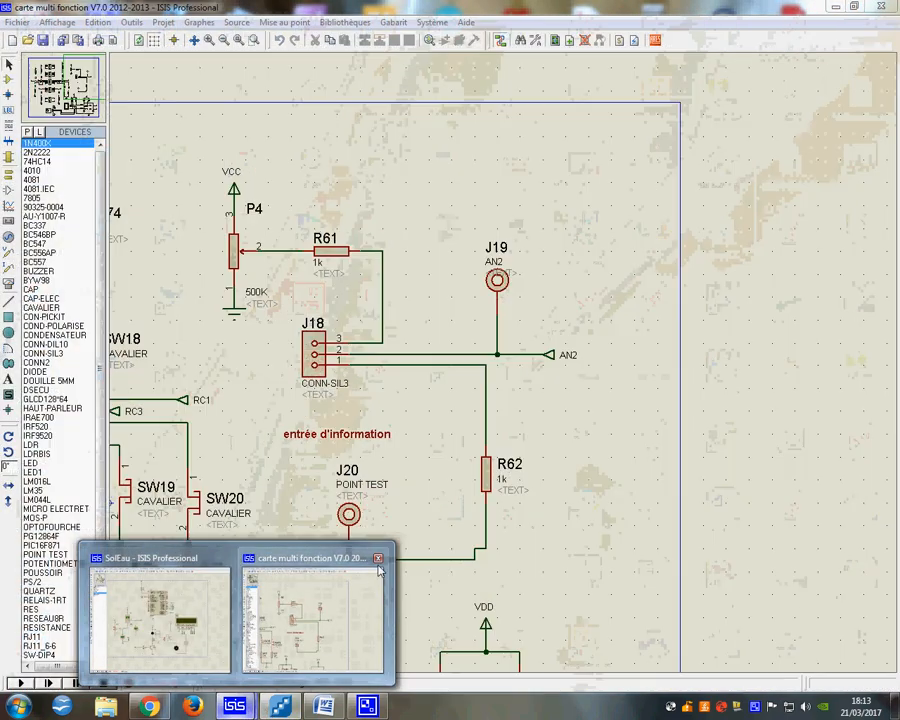
pyautogui.click(378, 558)
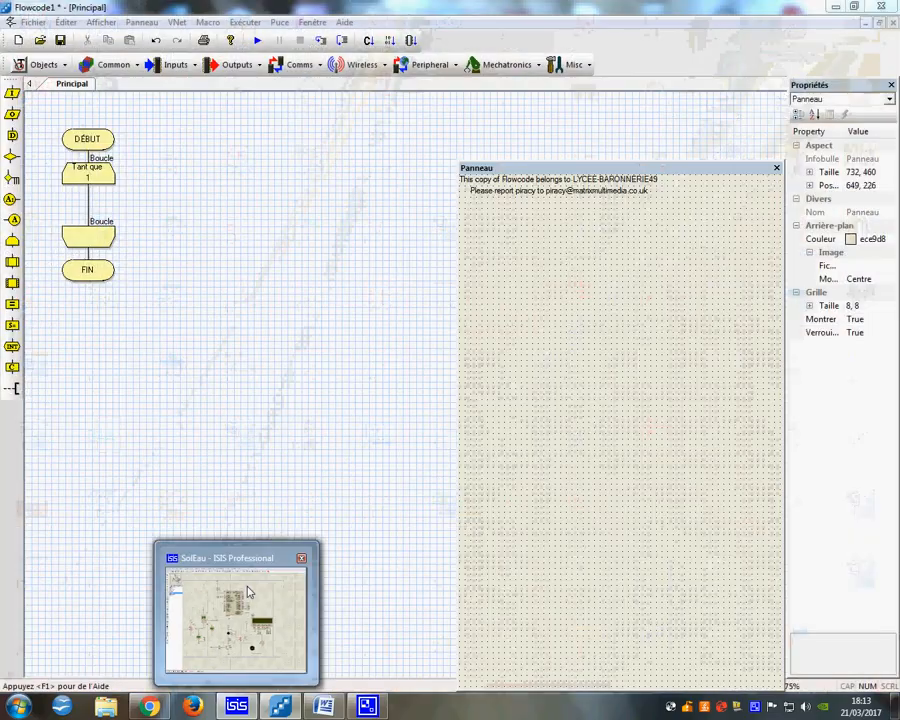
pyautogui.click(283, 600)
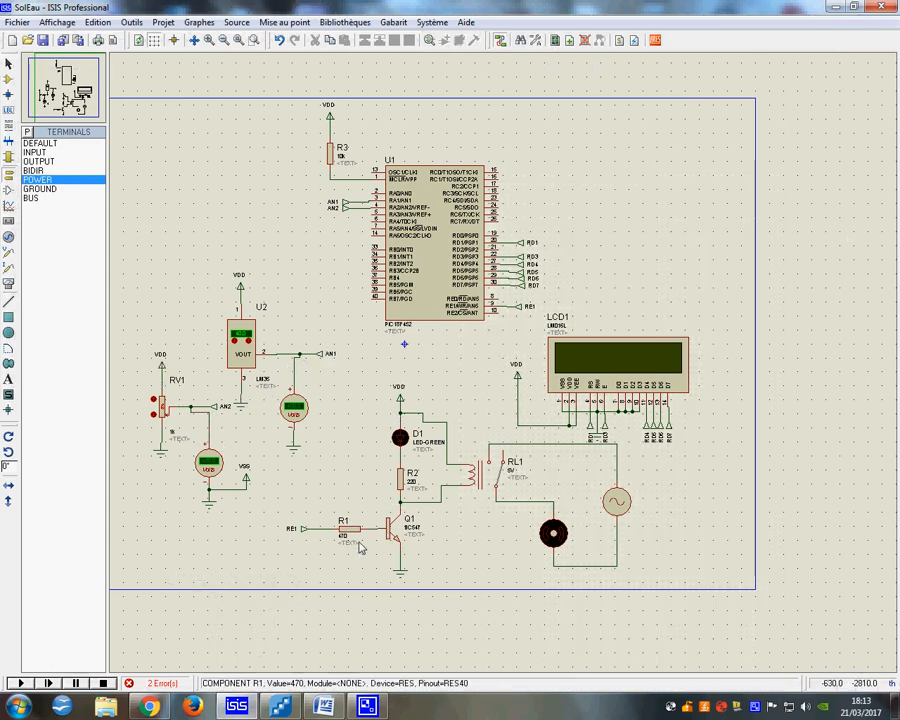
pyautogui.scroll(-1, 305, 535)
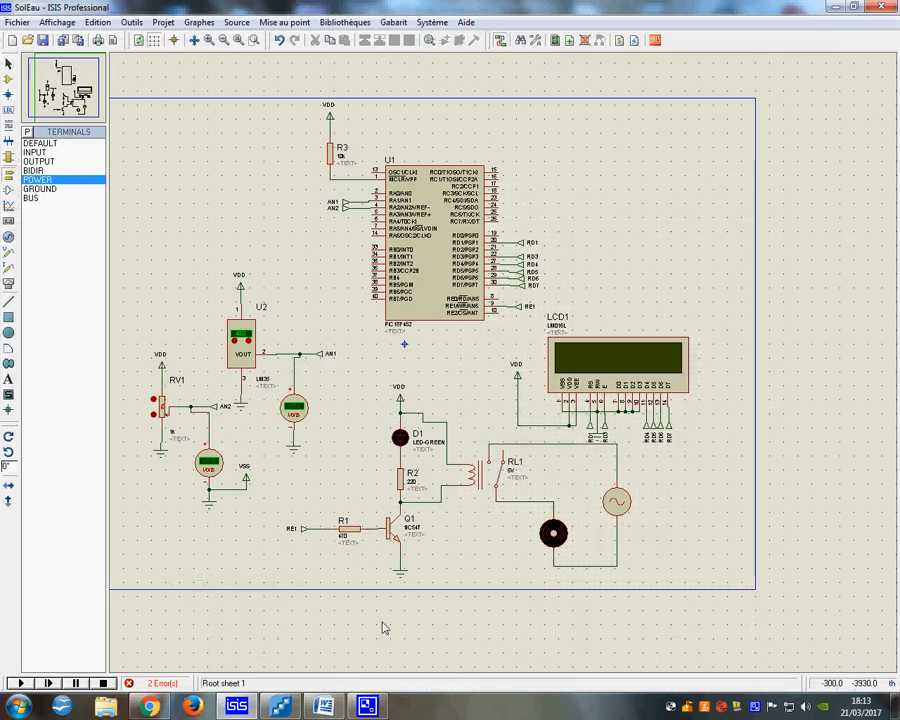
pyautogui.hotkey('alt', 'Tab')
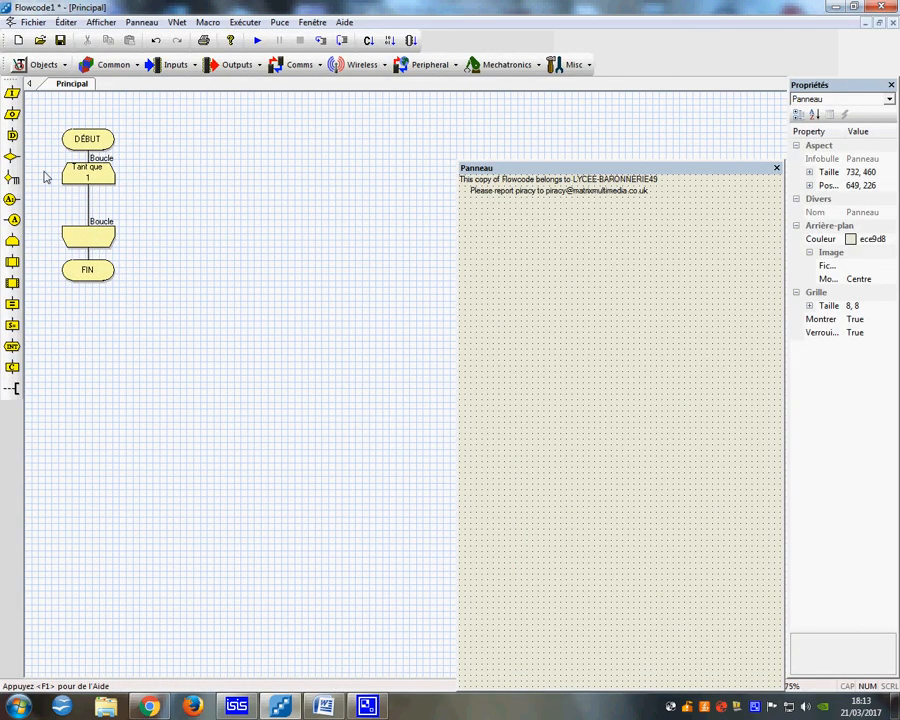
# Add an ADC input component to the Flowcode panel, dismissing the component language warning.
pyautogui.click(172, 70)
pyautogui.click(179, 152)
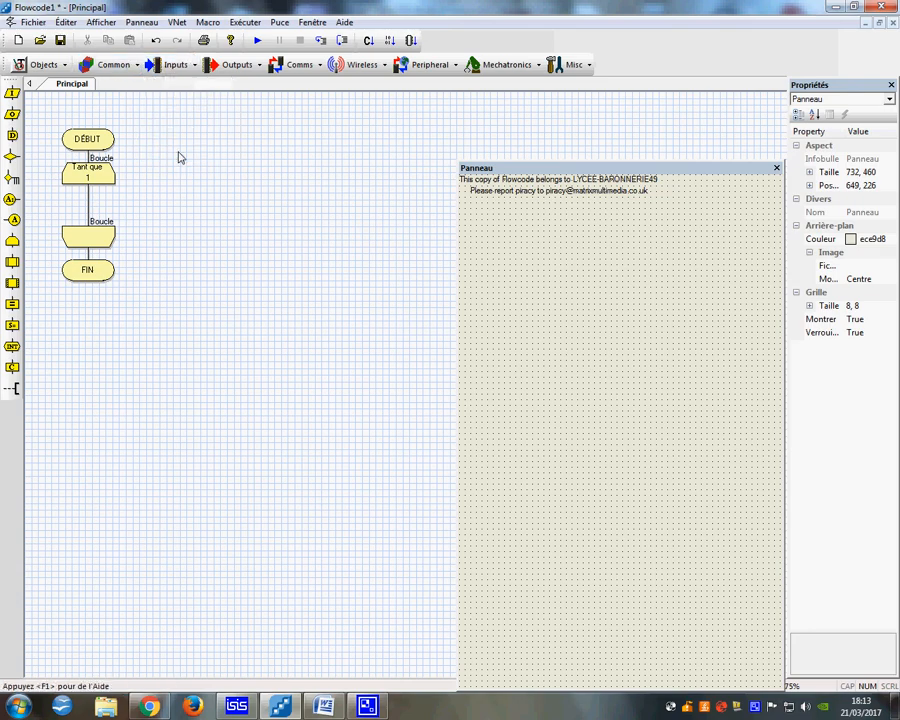
pyautogui.click(576, 379)
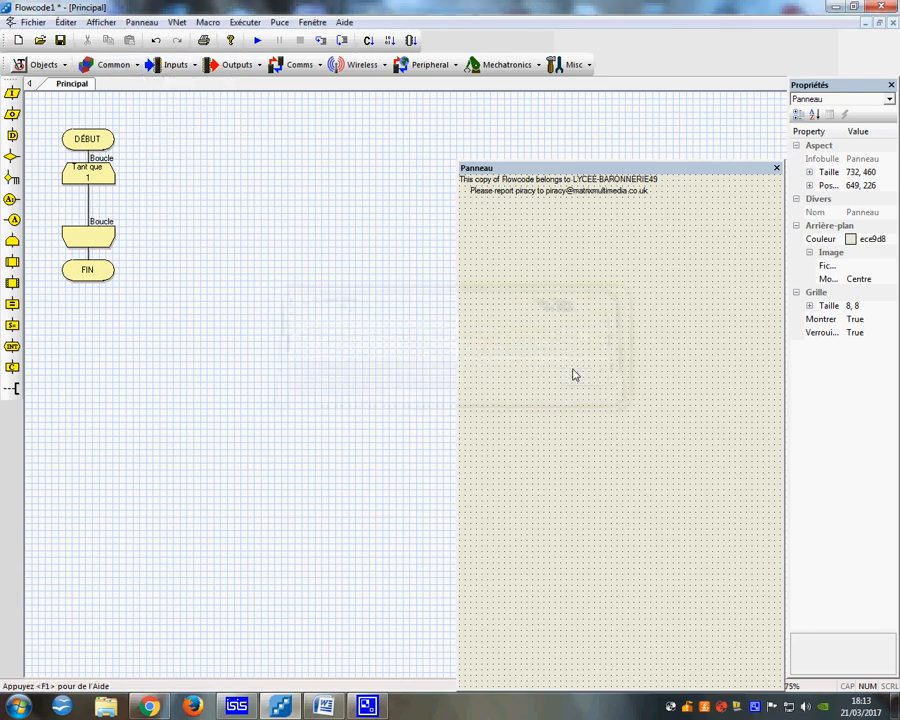
pyautogui.click(499, 218)
pyautogui.rightClick(499, 218)
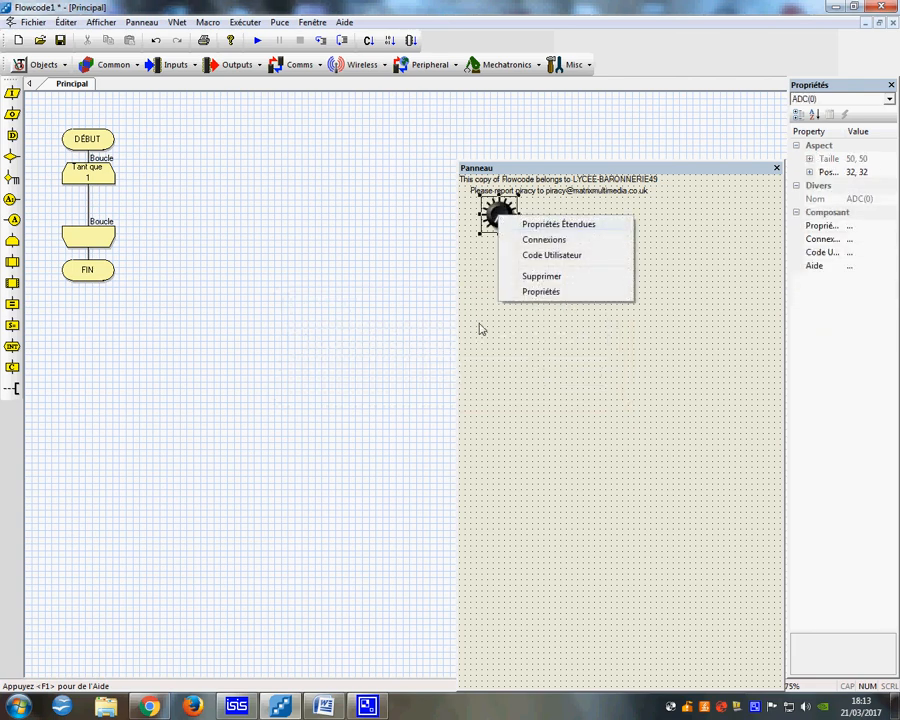
pyautogui.click(385, 475)
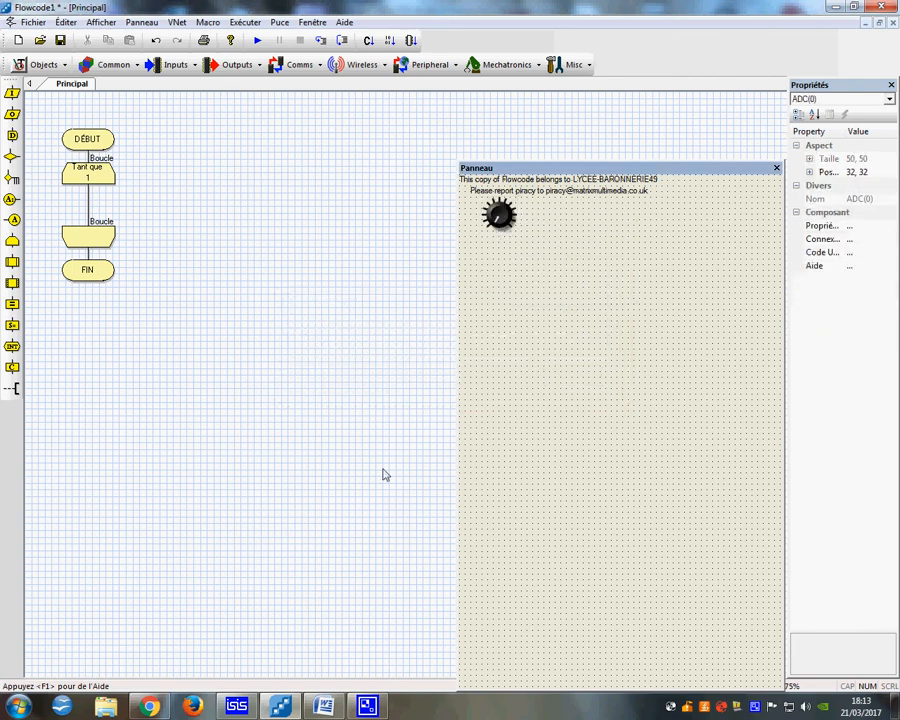
# In the SolEau schematic, label the LM35 sensor U2 as CAPT1 and potentiometer RV1 as CAPT2, following the Word project description.
pyautogui.click(234, 708)
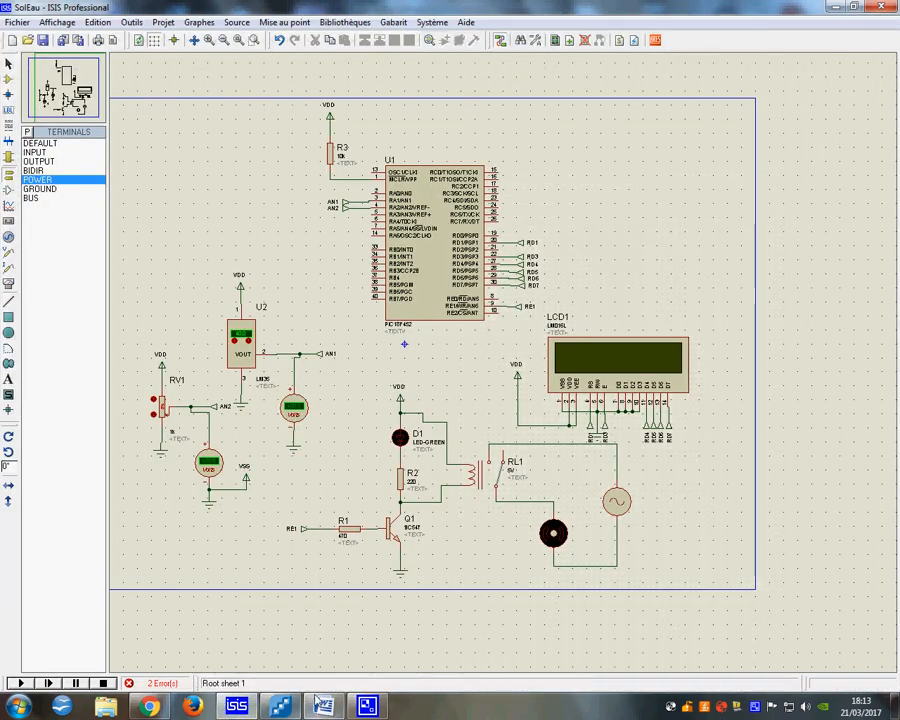
pyautogui.scroll(1, 254, 412)
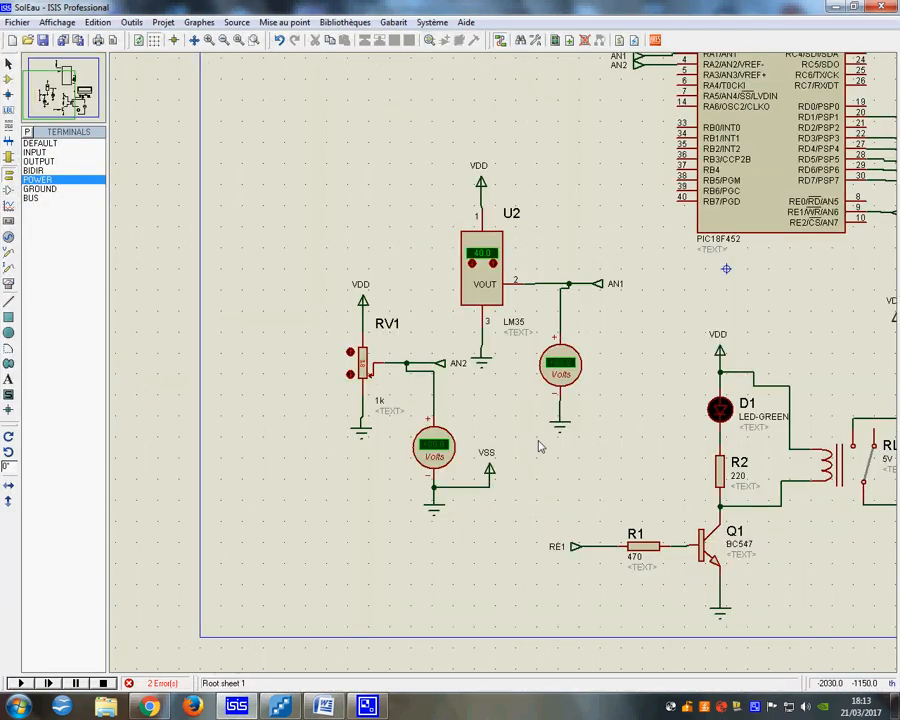
pyautogui.click(336, 706)
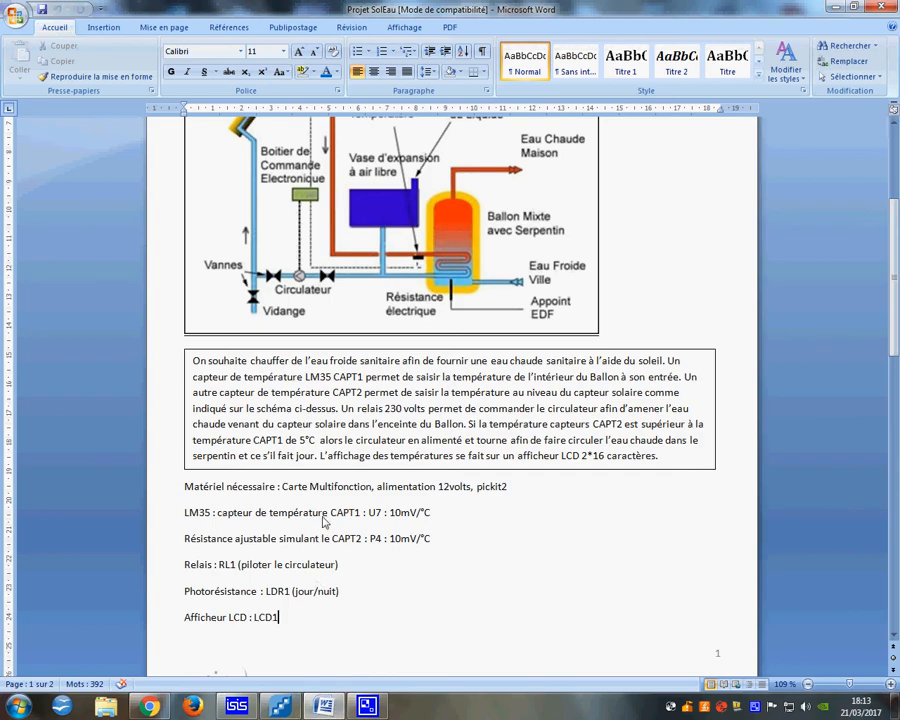
pyautogui.click(240, 703)
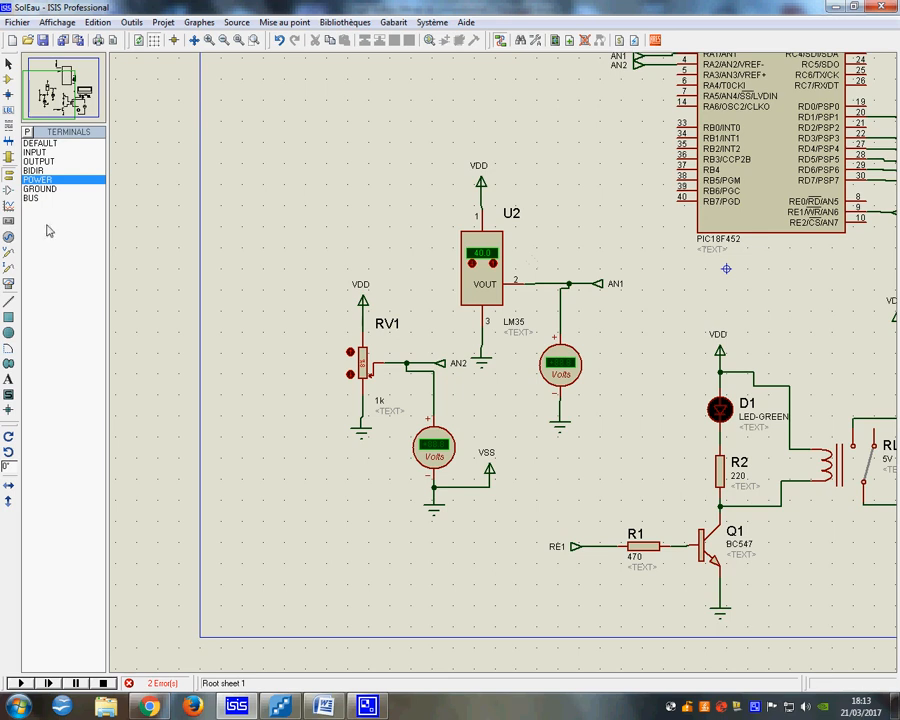
pyautogui.click(9, 380)
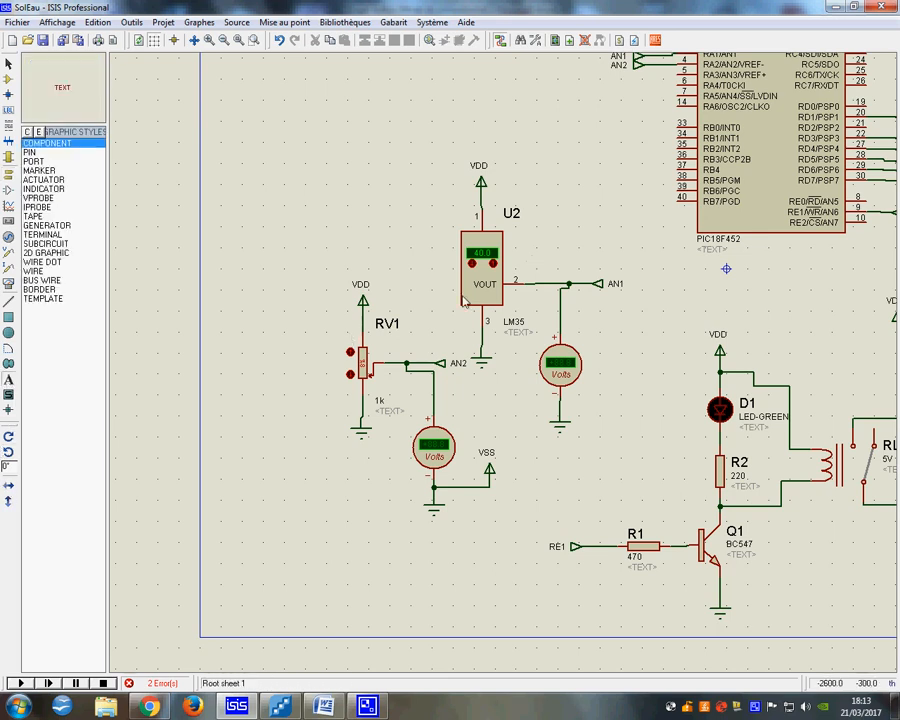
pyautogui.click(539, 260)
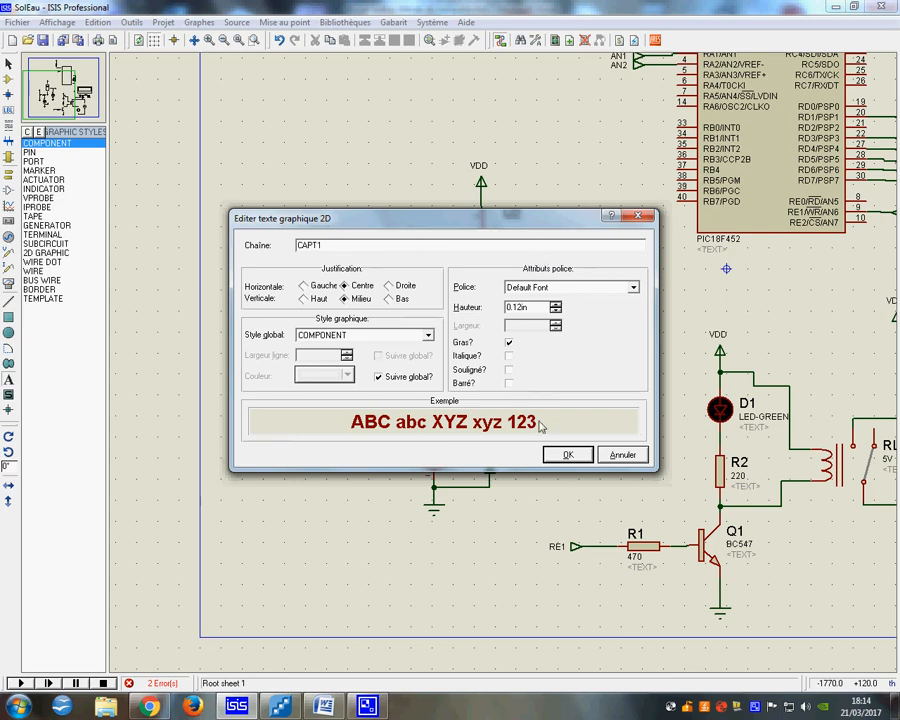
pyautogui.click(567, 453)
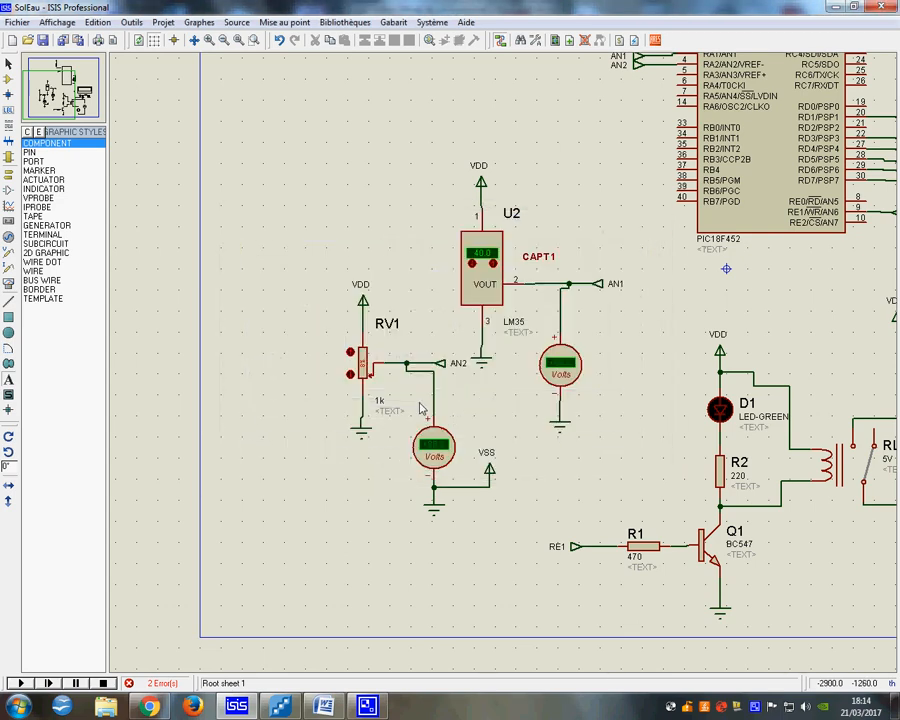
pyautogui.click(305, 340)
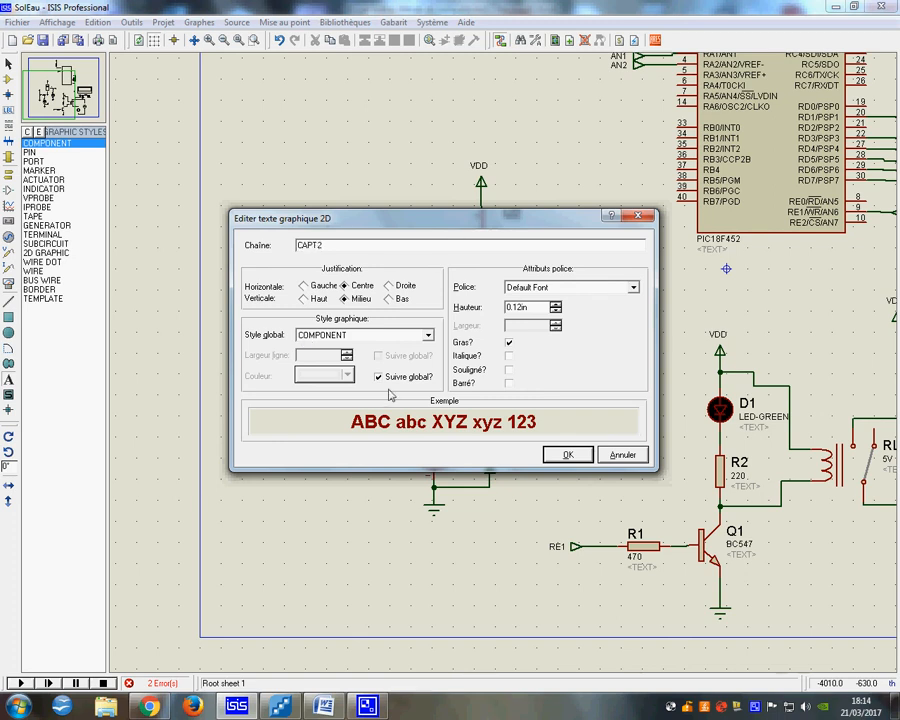
pyautogui.click(570, 453)
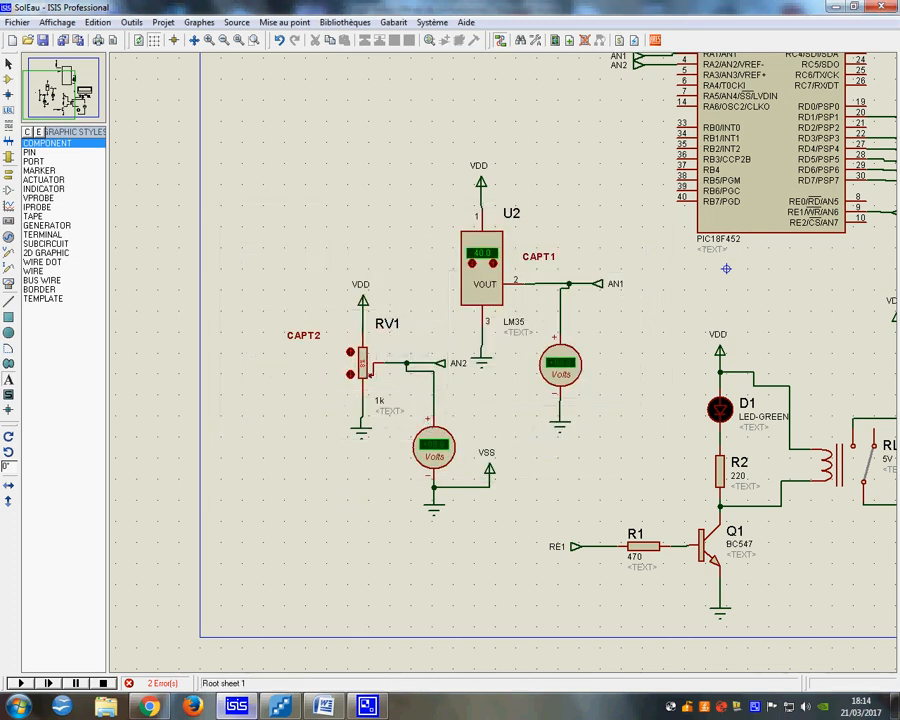
# Switch back to Flowcode and connect the ADC knob's analog input to channel ADC1.
pyautogui.click(263, 707)
pyautogui.rightClick(500, 222)
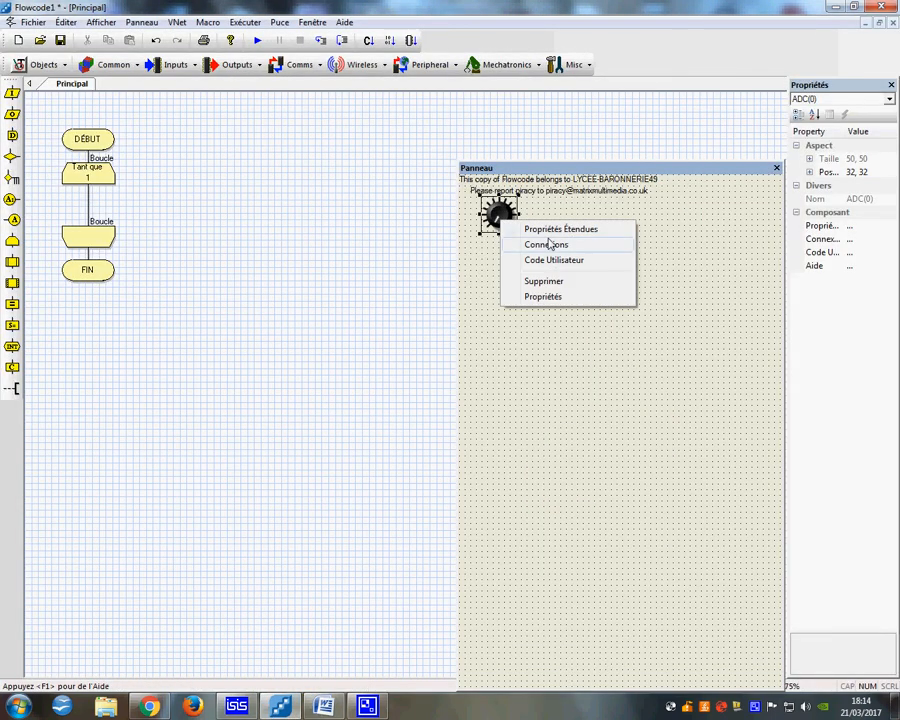
pyautogui.click(547, 246)
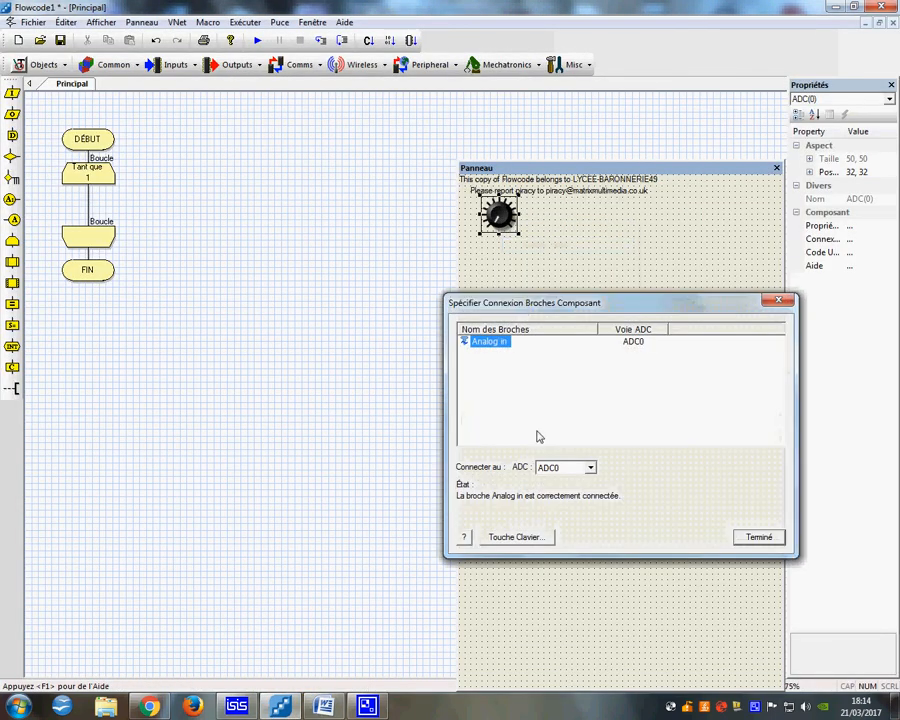
pyautogui.click(590, 467)
pyautogui.click(567, 502)
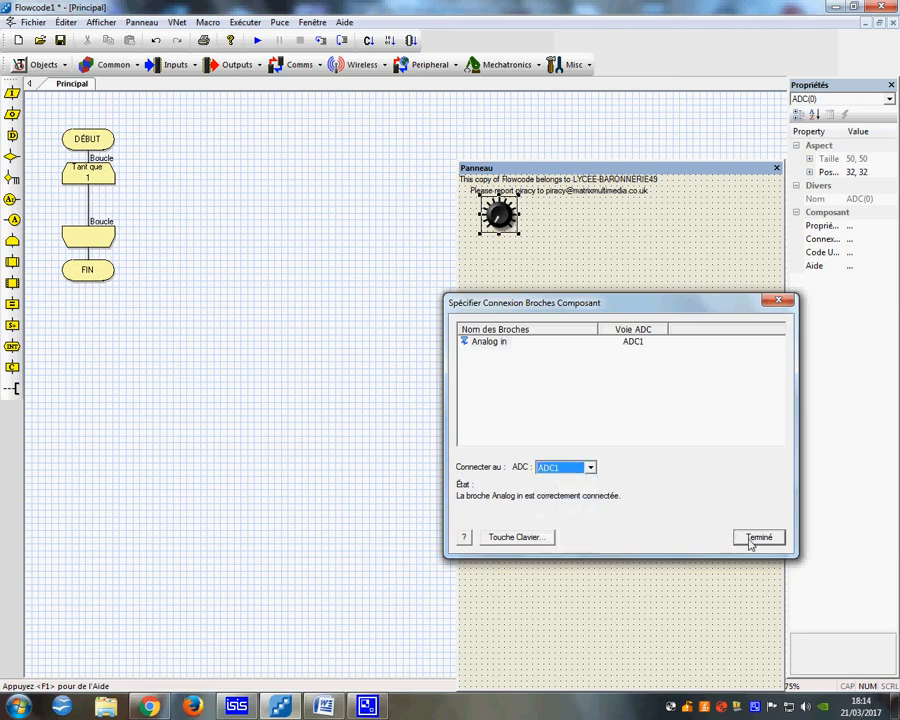
pyautogui.click(748, 538)
# Label the ADC knob CAPT1 LM35 in its extended properties and move it slightly down on the panel.
pyautogui.rightClick(507, 224)
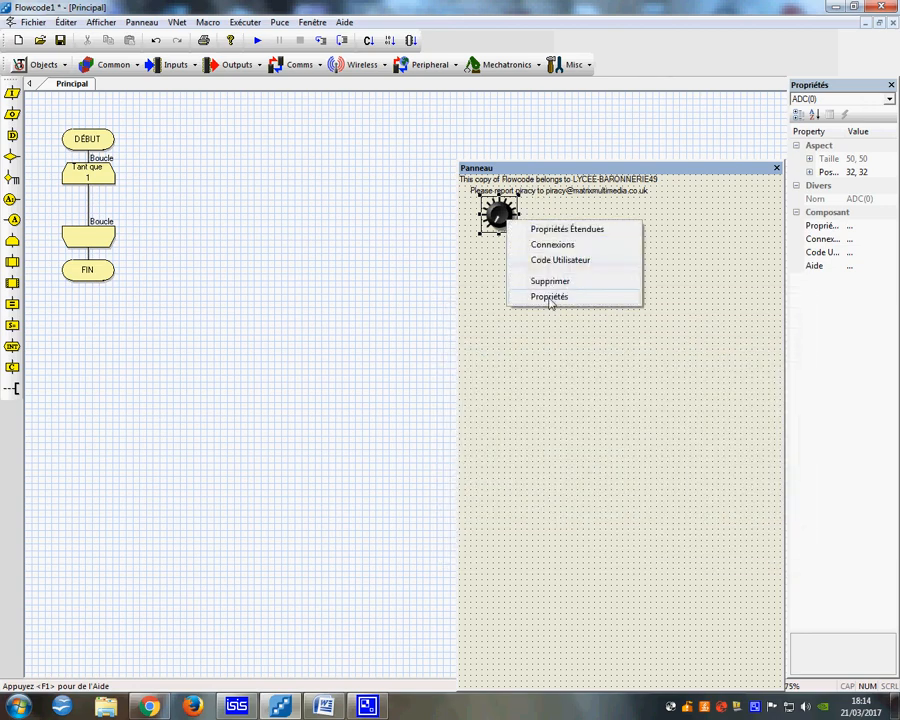
pyautogui.click(557, 232)
pyautogui.click(577, 378)
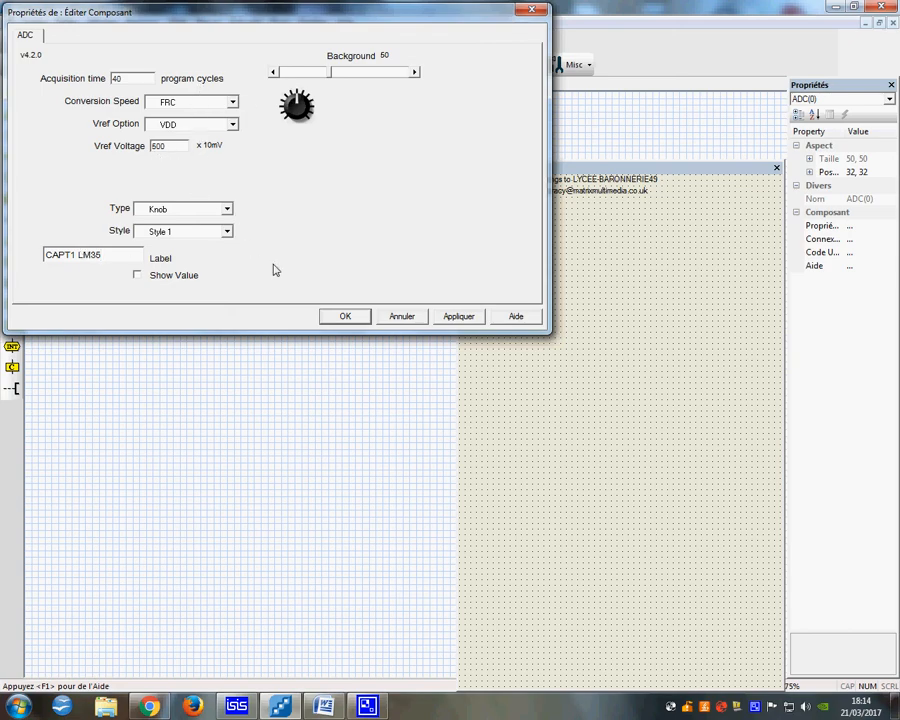
pyautogui.click(346, 317)
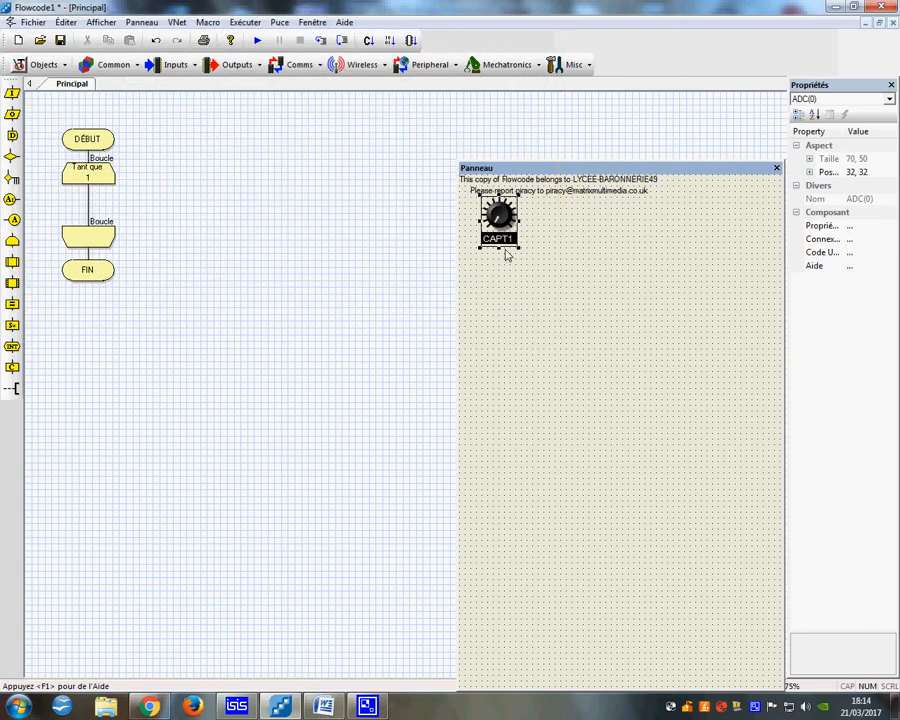
pyautogui.moveTo(510, 227); pyautogui.dragTo(510, 244)
pyautogui.click(538, 361)
# Add a second ADC component and place it beside the CAPT1 knob on the panel.
pyautogui.click(110, 64)
pyautogui.click(115, 172)
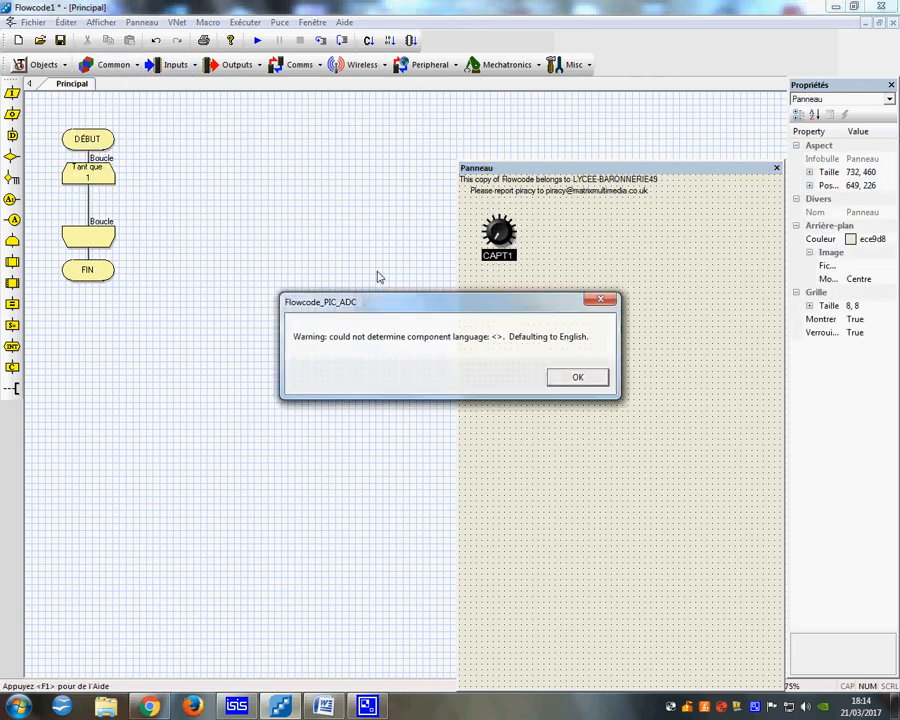
pyautogui.click(572, 380)
pyautogui.moveTo(508, 235); pyautogui.dragTo(560, 236)
# Label the second ADC knob CAPT2 in its extended properties and adjust the placement of both knobs on the panel.
pyautogui.rightClick(562, 236)
pyautogui.click(598, 243)
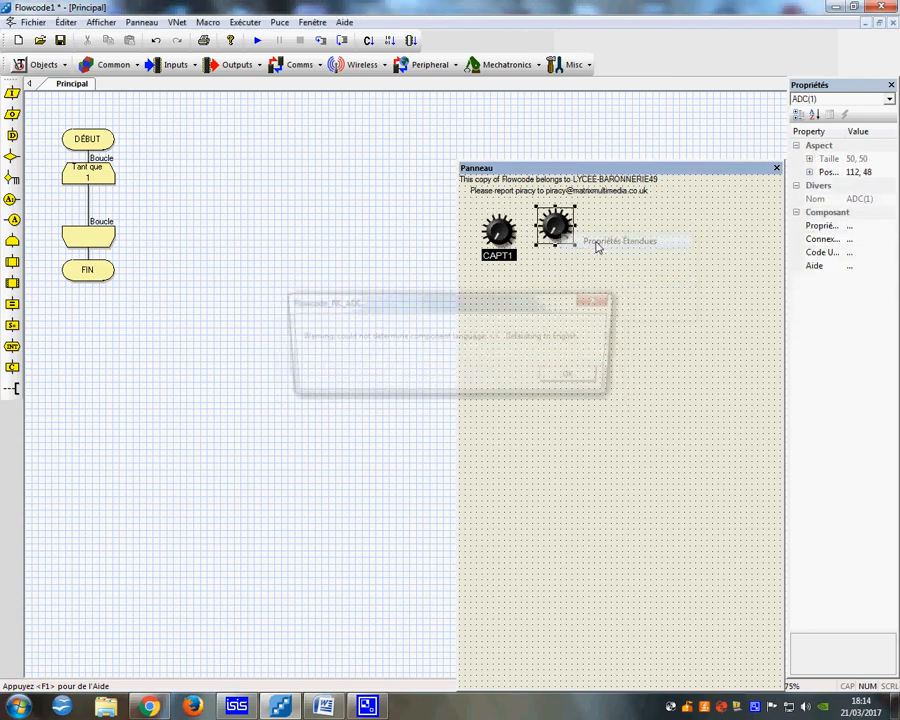
pyautogui.click(577, 378)
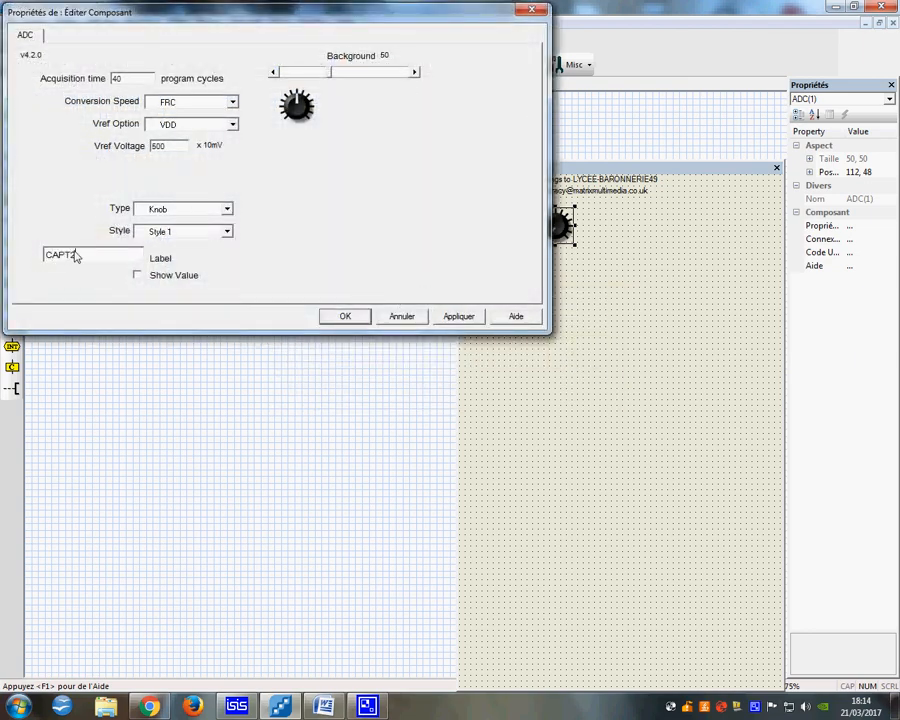
pyautogui.click(345, 317)
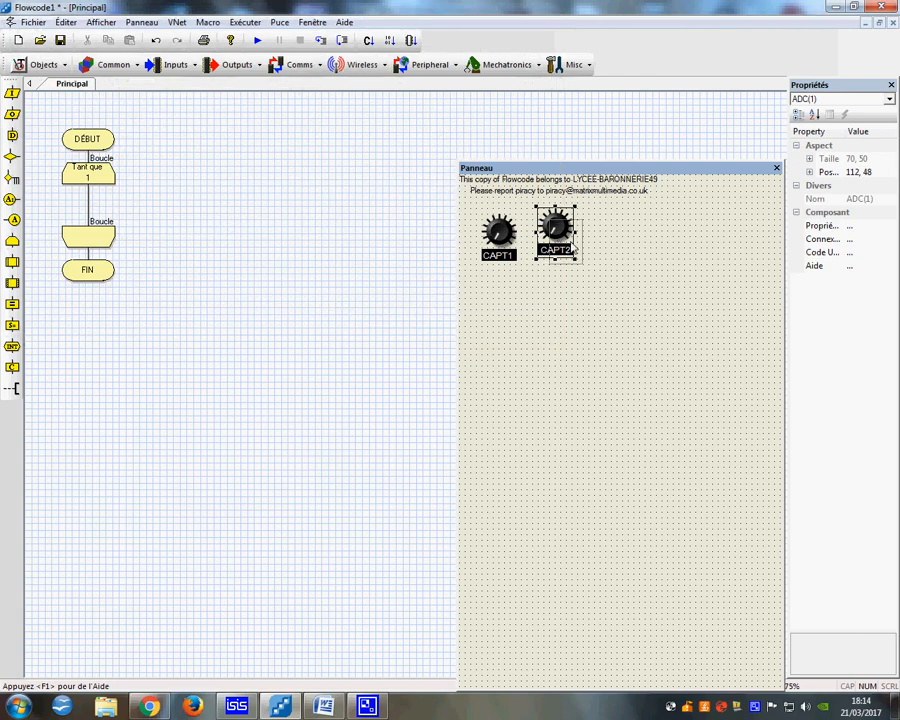
pyautogui.moveTo(573, 248); pyautogui.dragTo(582, 256)
pyautogui.click(500, 237)
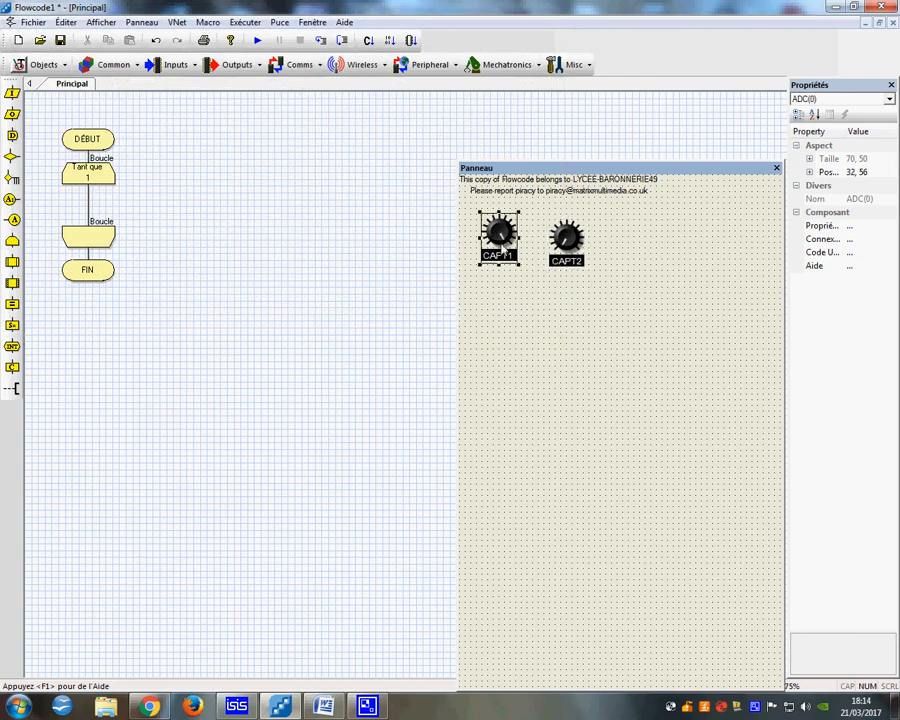
pyautogui.moveTo(500, 233); pyautogui.dragTo(500, 245)
# Connect the CAPT2 knob's analog input to channel ADC2.
pyautogui.rightClick(570, 240)
pyautogui.click(612, 258)
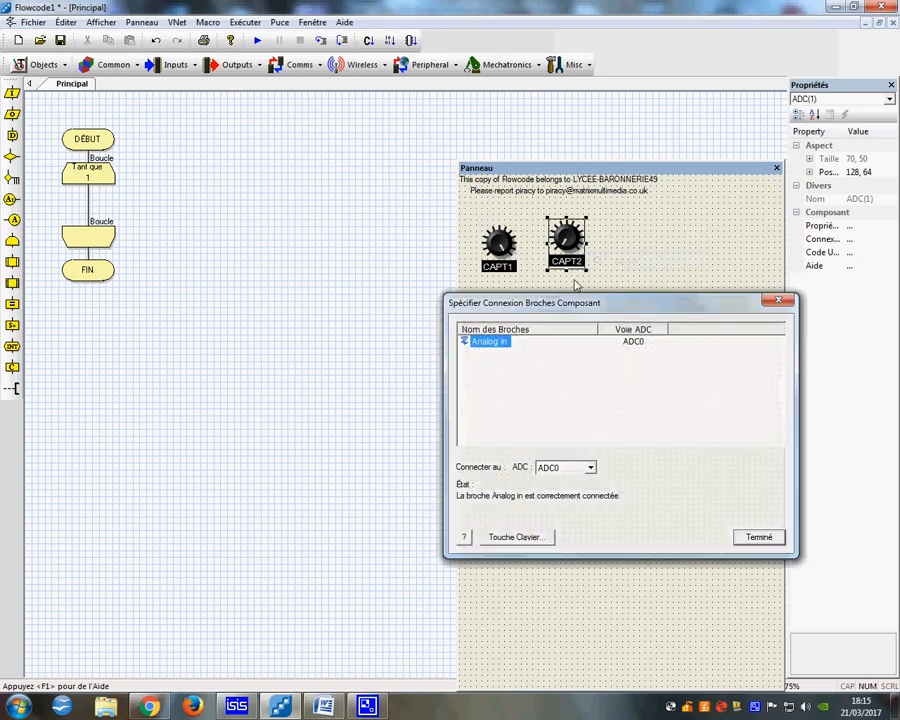
pyautogui.click(590, 467)
pyautogui.click(575, 511)
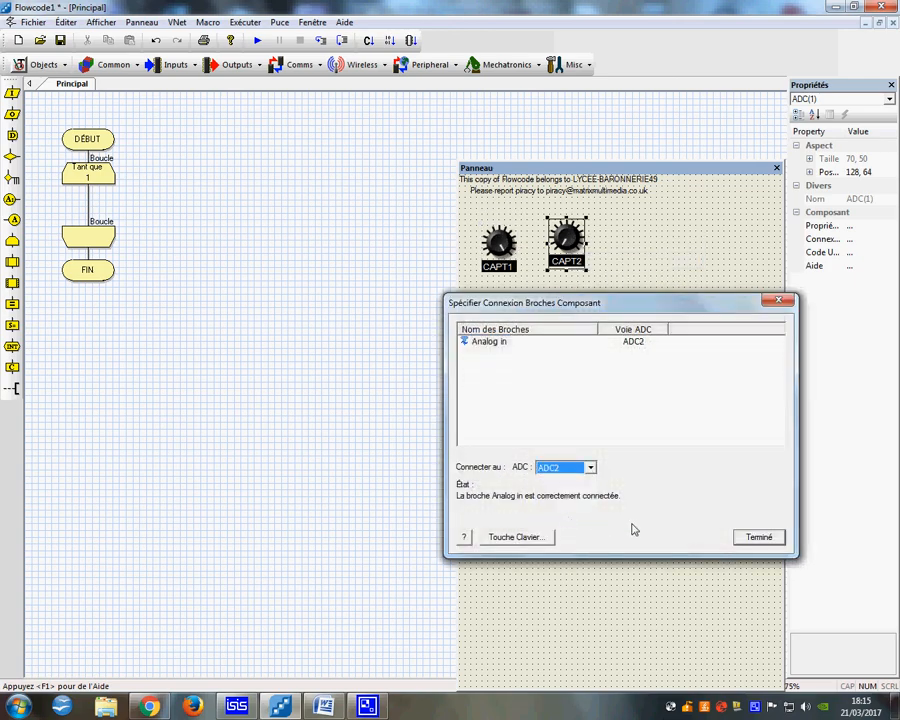
pyautogui.click(752, 537)
# Move the CAPT1 knob slightly up on the panel to position 32, 56.
pyautogui.click(505, 376)
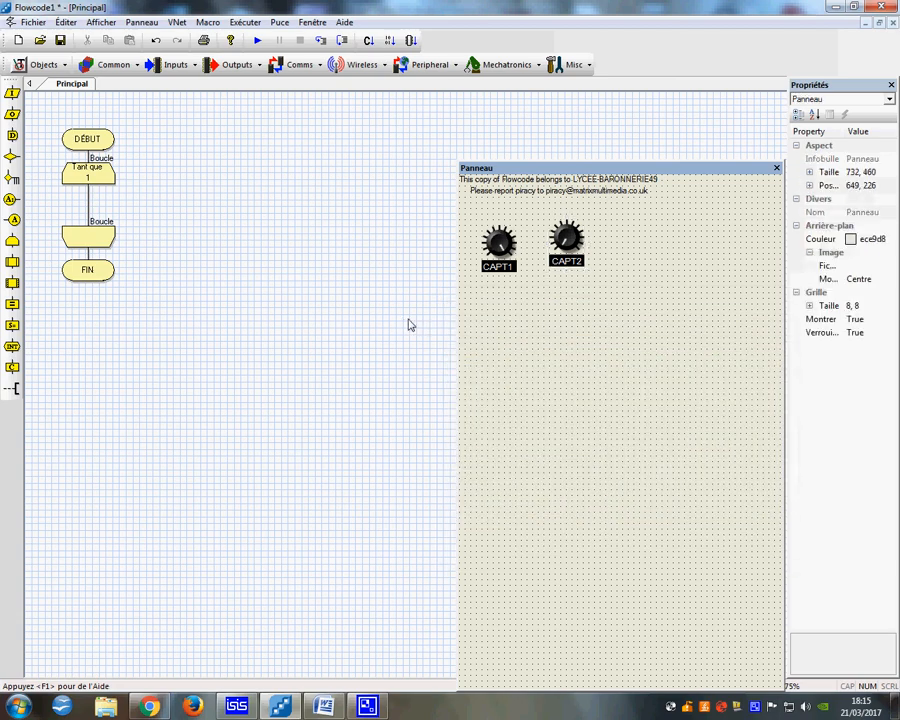
pyautogui.click(498, 241)
pyautogui.moveTo(498, 241); pyautogui.dragTo(498, 230)
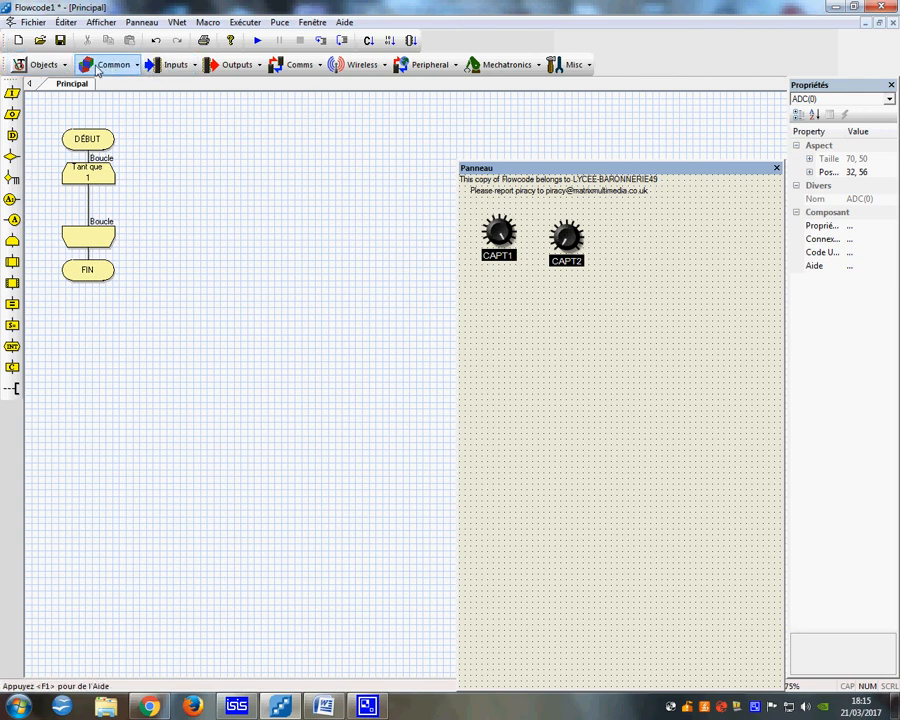
# Add an LCDDisplay component to the panel and place it below the two knobs at position 48, 168.
pyautogui.click(138, 65)
pyautogui.click(128, 201)
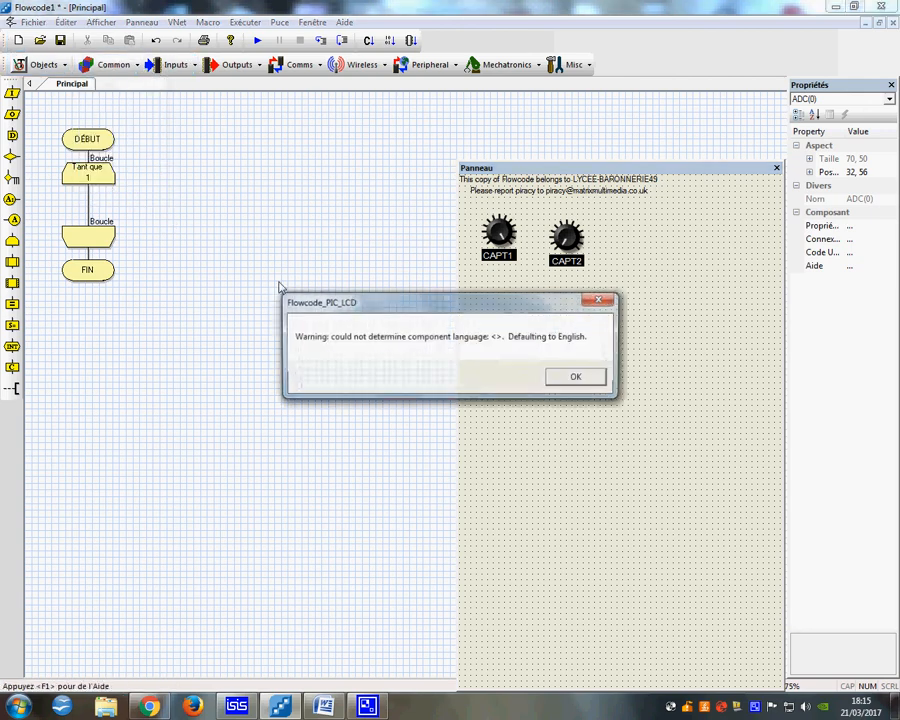
pyautogui.click(572, 380)
pyautogui.moveTo(570, 245); pyautogui.dragTo(556, 315)
# Connect the LCD display's Data1 pin to PORTD bit 4.
pyautogui.rightClick(556, 318)
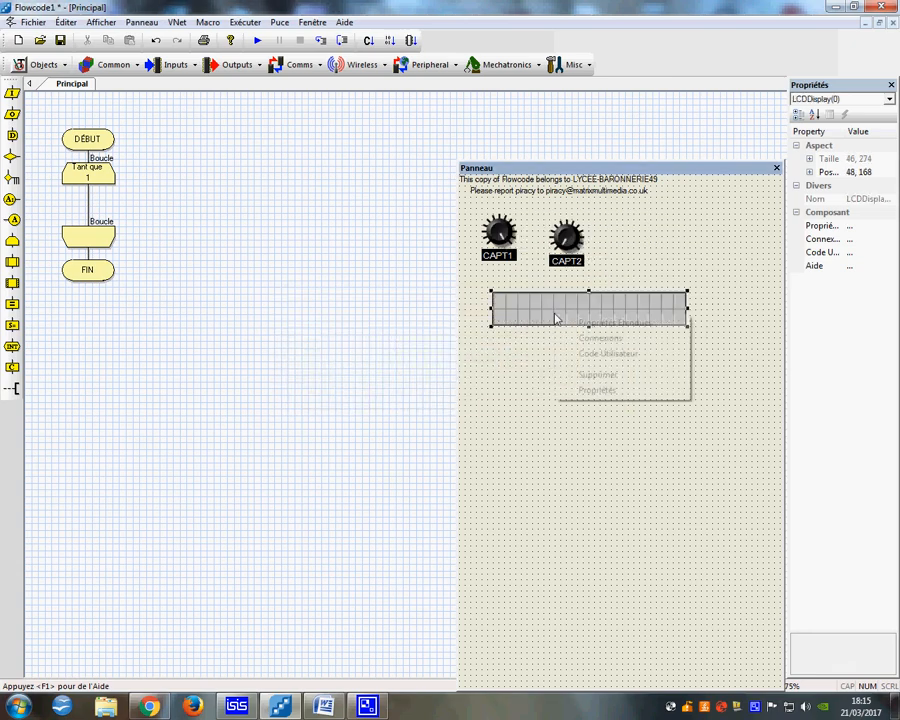
pyautogui.click(606, 337)
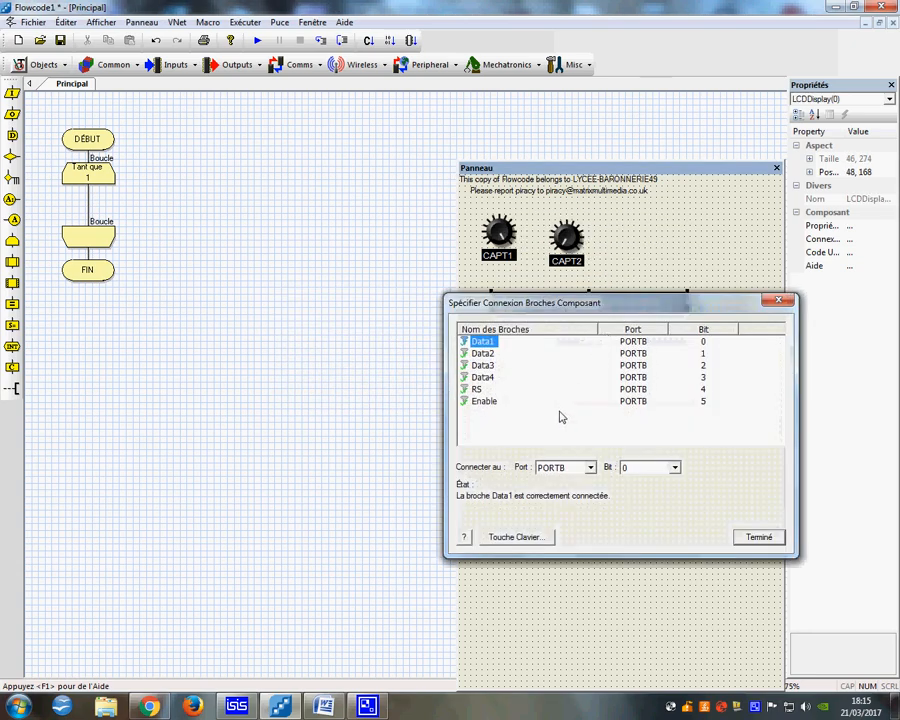
pyautogui.click(590, 467)
pyautogui.click(566, 520)
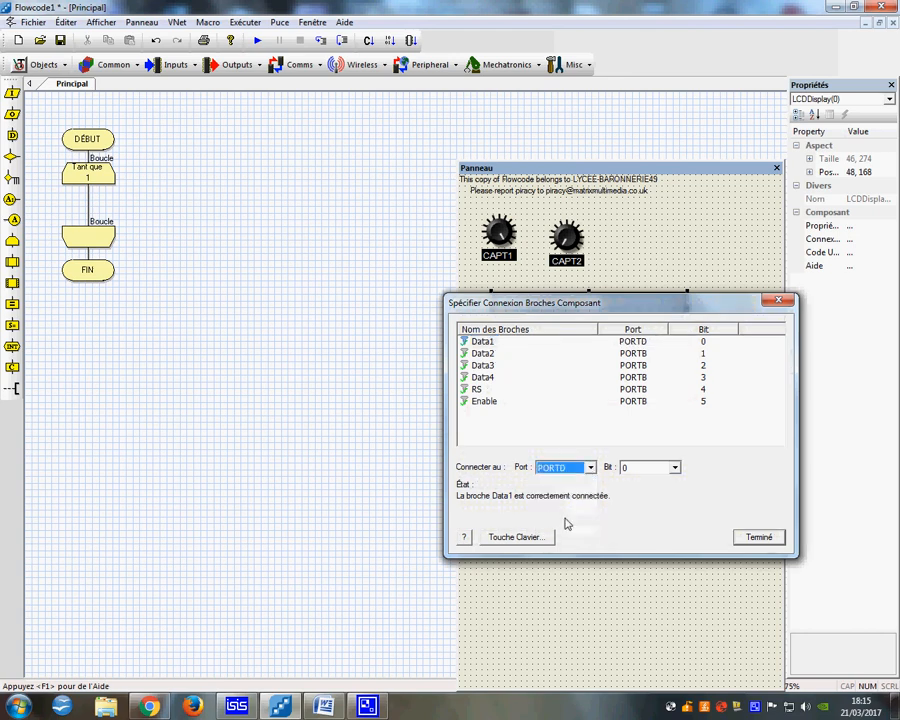
pyautogui.click(660, 470)
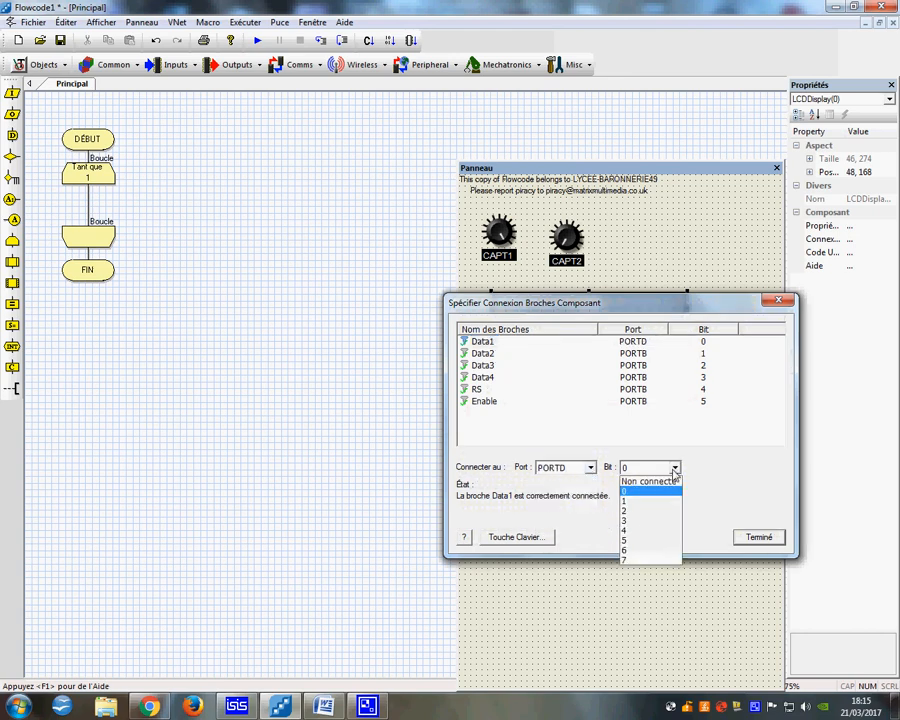
pyautogui.click(647, 535)
# Connect the LCD display's Data2 pin to PORTD bit 5.
pyautogui.click(484, 354)
pyautogui.click(591, 468)
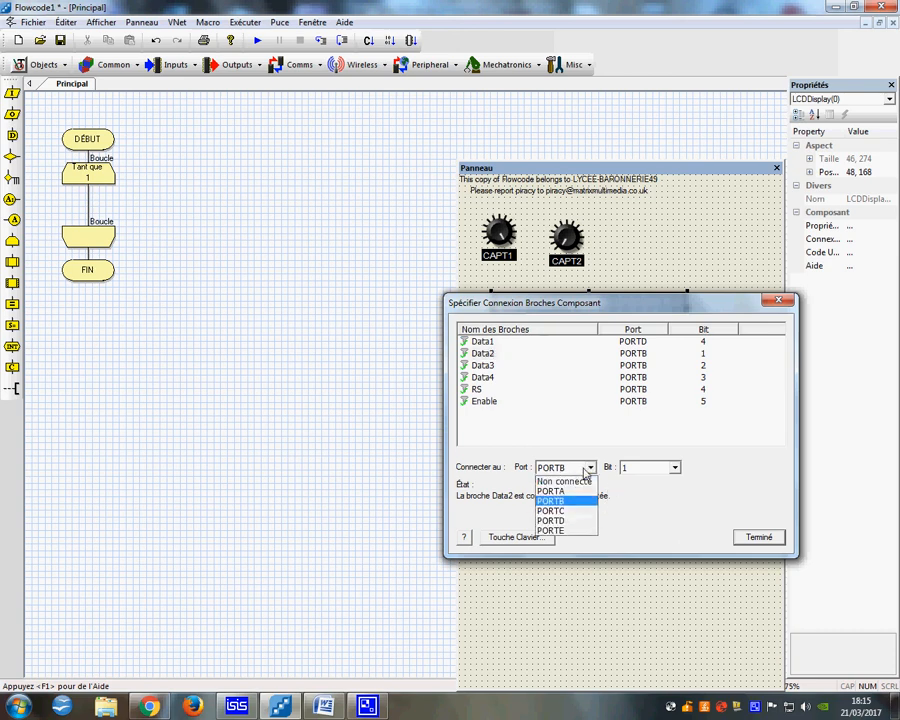
pyautogui.click(568, 519)
pyautogui.click(673, 468)
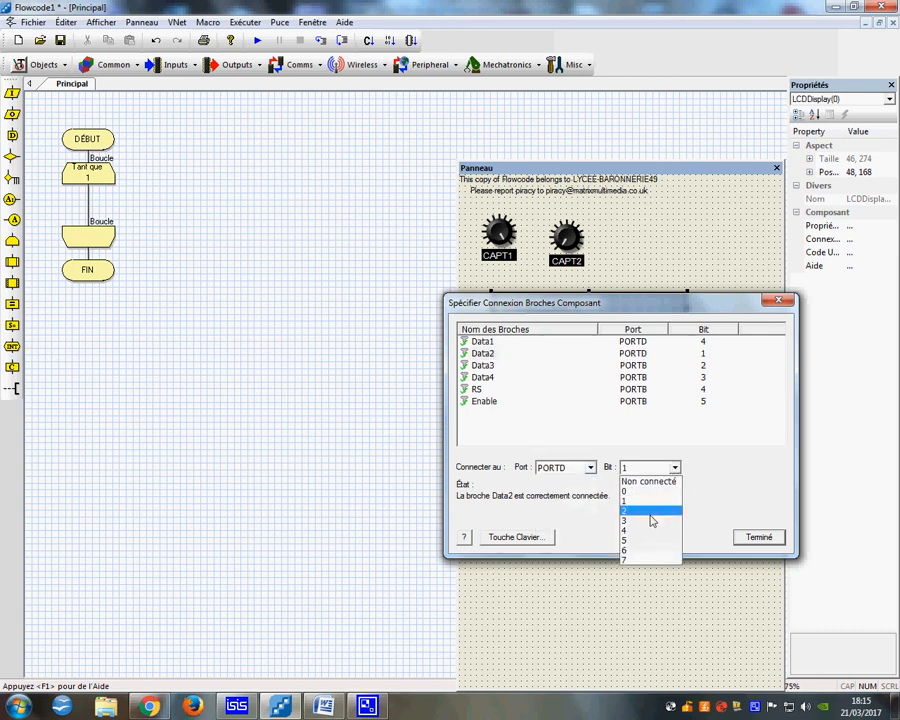
pyautogui.click(645, 541)
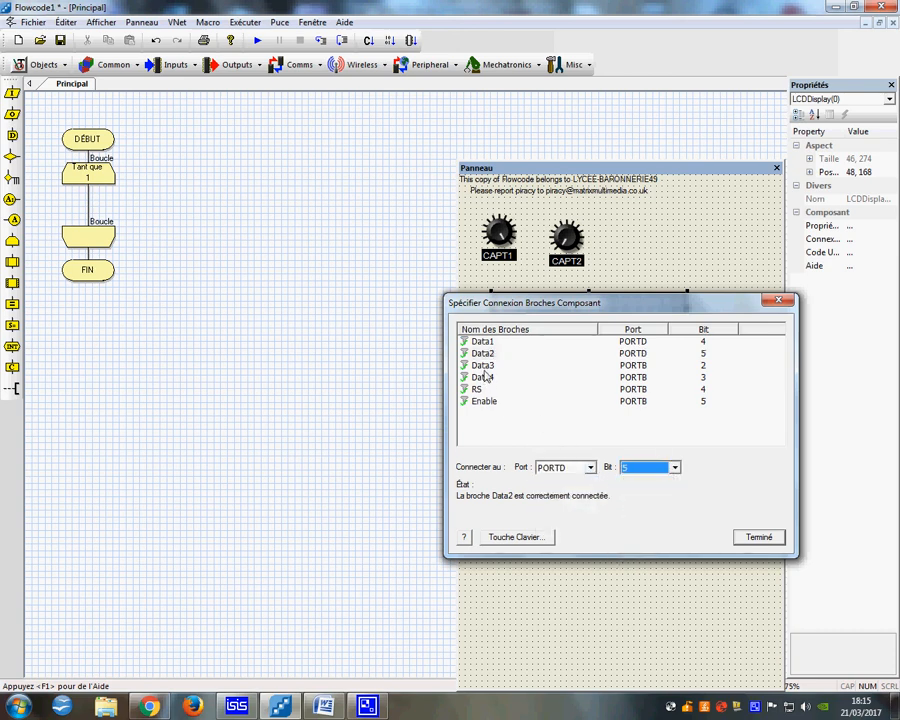
# Connect the LCD display's Data3 pin to PORTD bit 6.
pyautogui.click(484, 366)
pyautogui.click(591, 468)
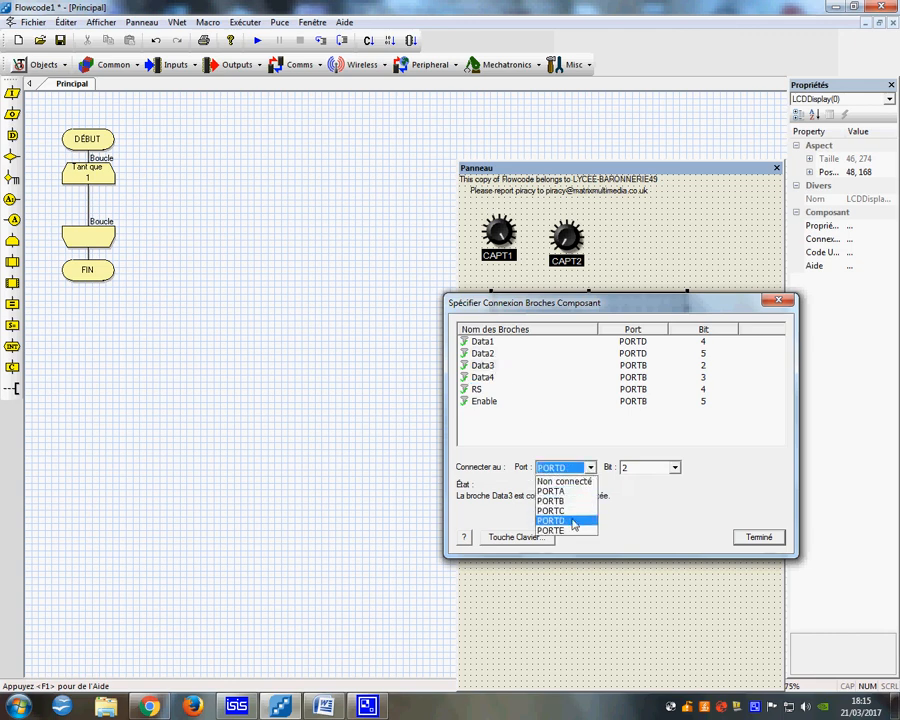
pyautogui.click(577, 519)
pyautogui.click(675, 468)
pyautogui.click(638, 551)
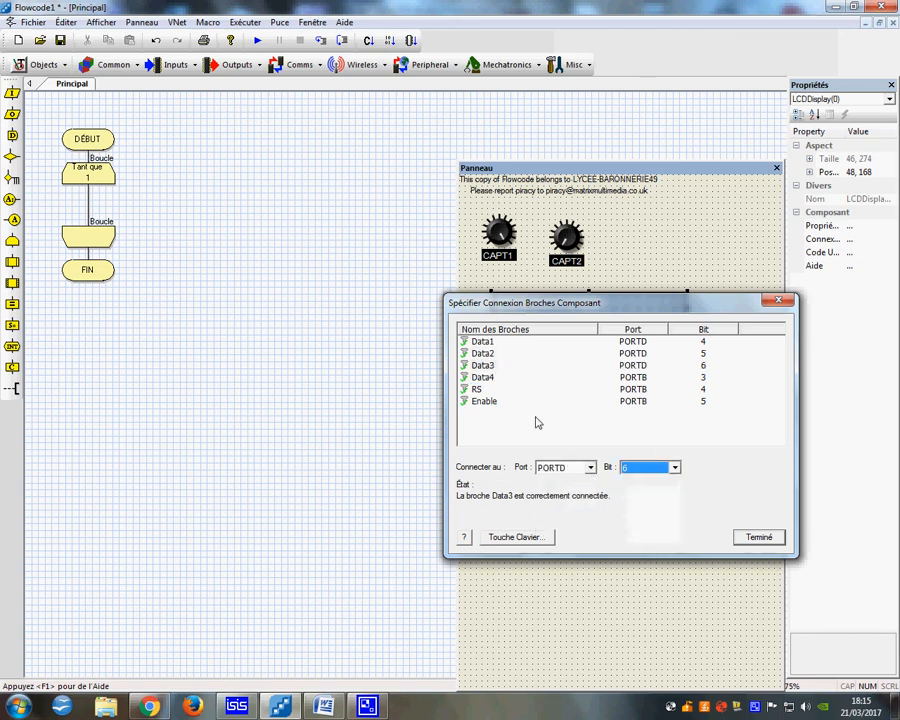
# Connect the LCD display's Data4 pin to PORTD bit 7.
pyautogui.click(489, 379)
pyautogui.click(591, 468)
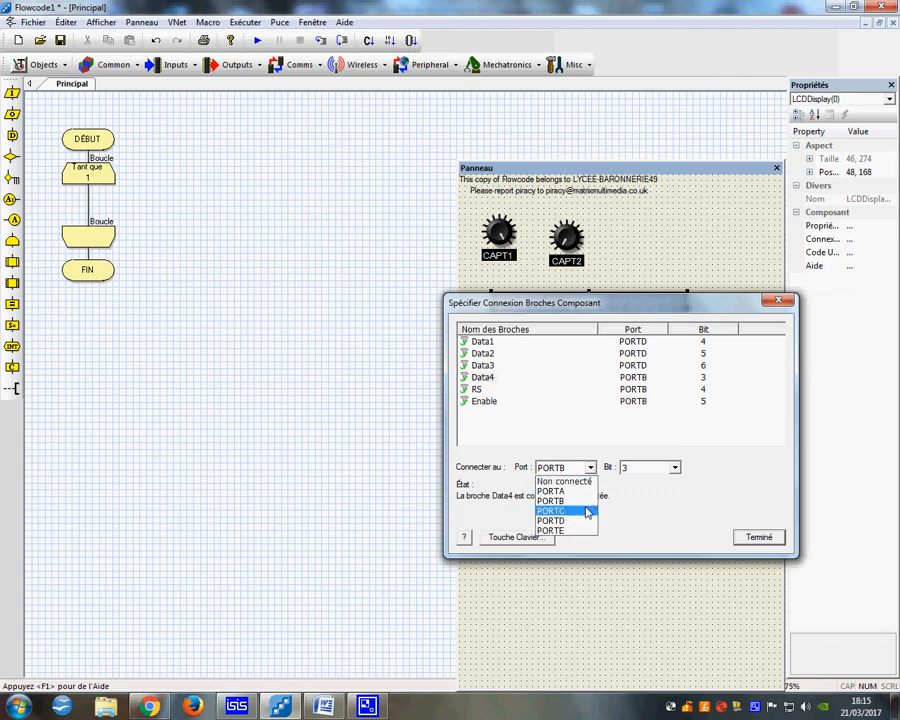
pyautogui.click(578, 520)
pyautogui.click(675, 467)
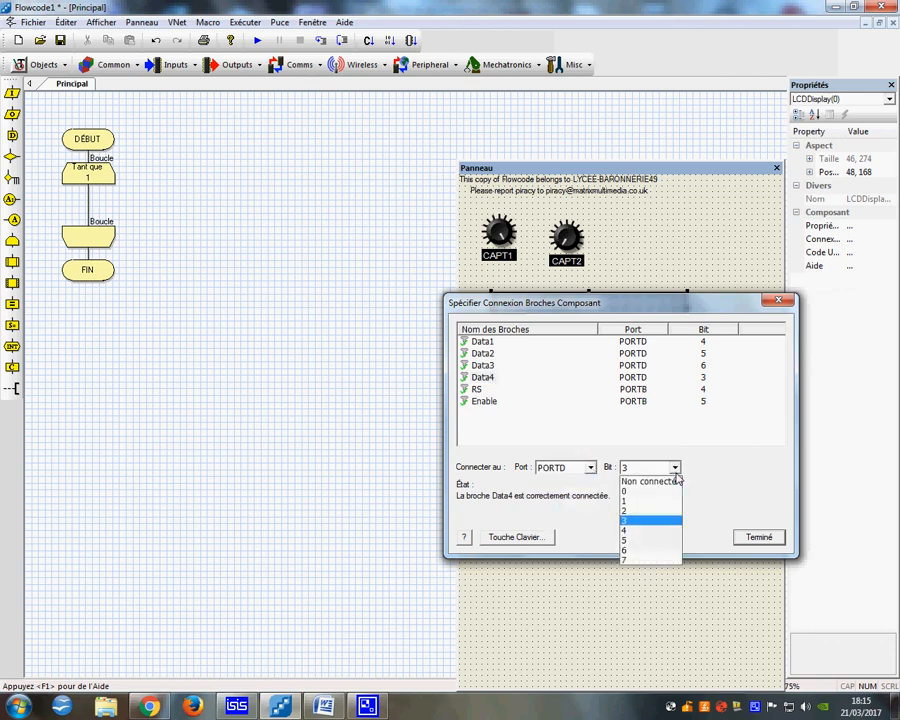
pyautogui.click(652, 558)
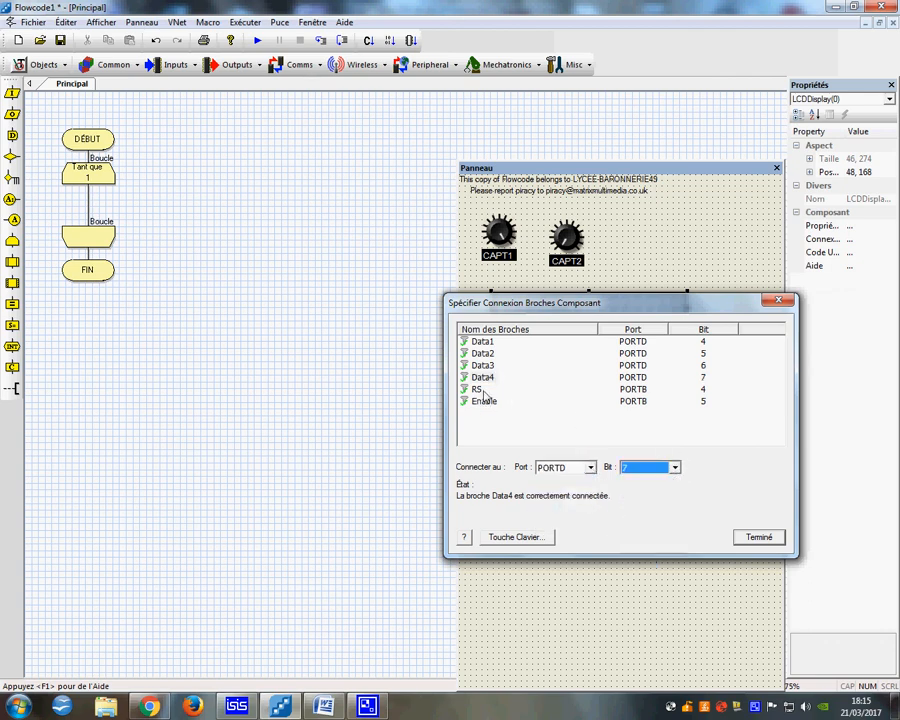
# Connect the LCD display's Enable pin to PORTD bit 3.
pyautogui.click(486, 402)
pyautogui.click(590, 468)
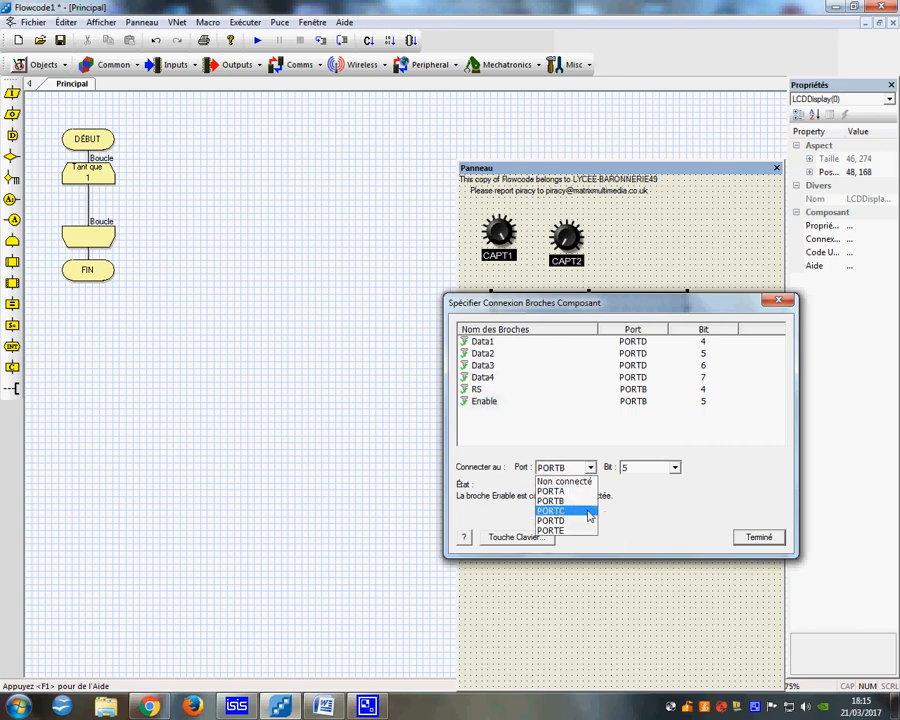
pyautogui.click(576, 510)
pyautogui.click(590, 468)
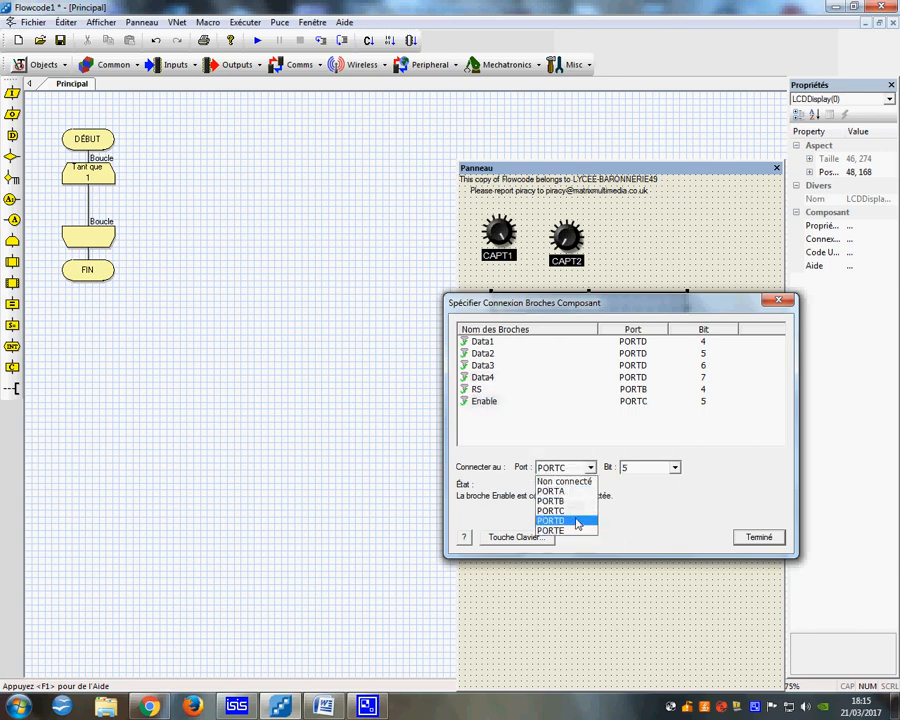
pyautogui.click(575, 517)
pyautogui.click(674, 467)
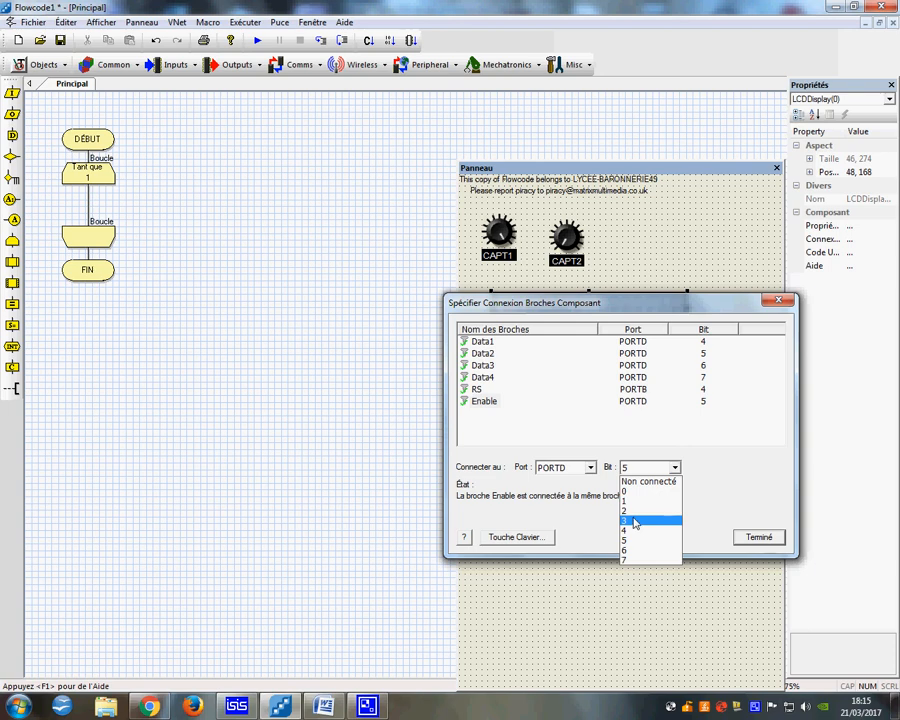
pyautogui.click(632, 521)
# Connect the LCD display's RS pin to PORTD bit 1 and finish the pin assignment.
pyautogui.click(478, 390)
pyautogui.click(591, 468)
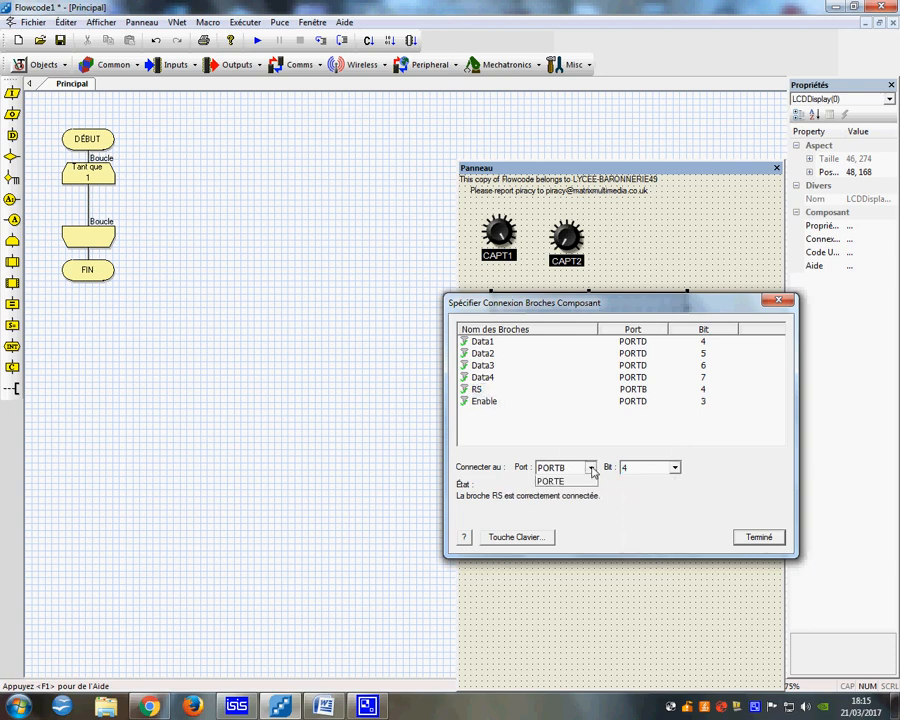
pyautogui.click(579, 519)
pyautogui.click(675, 467)
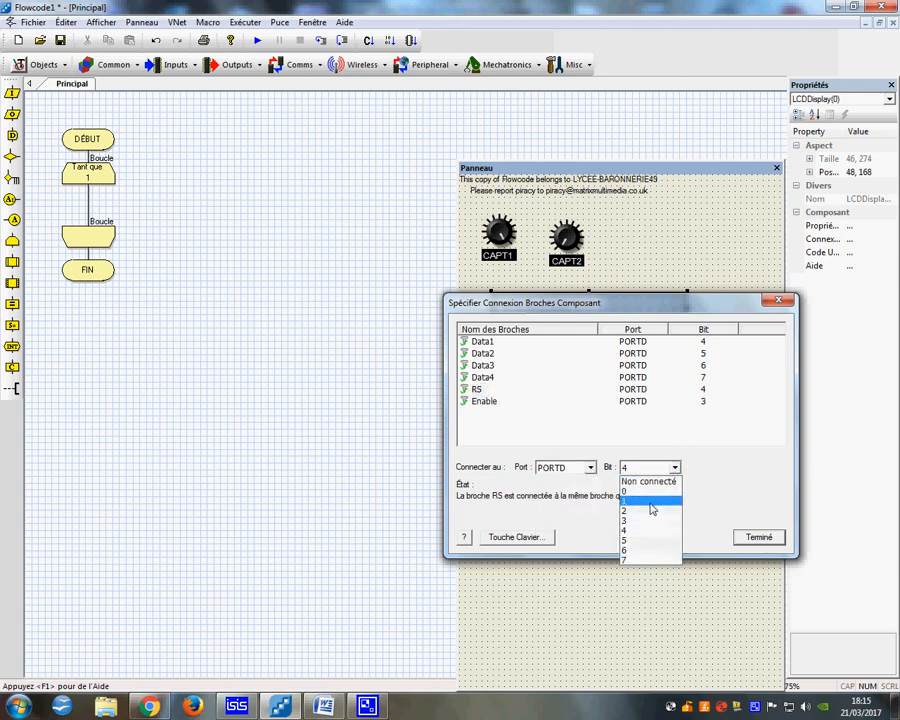
pyautogui.click(649, 502)
pyautogui.click(744, 537)
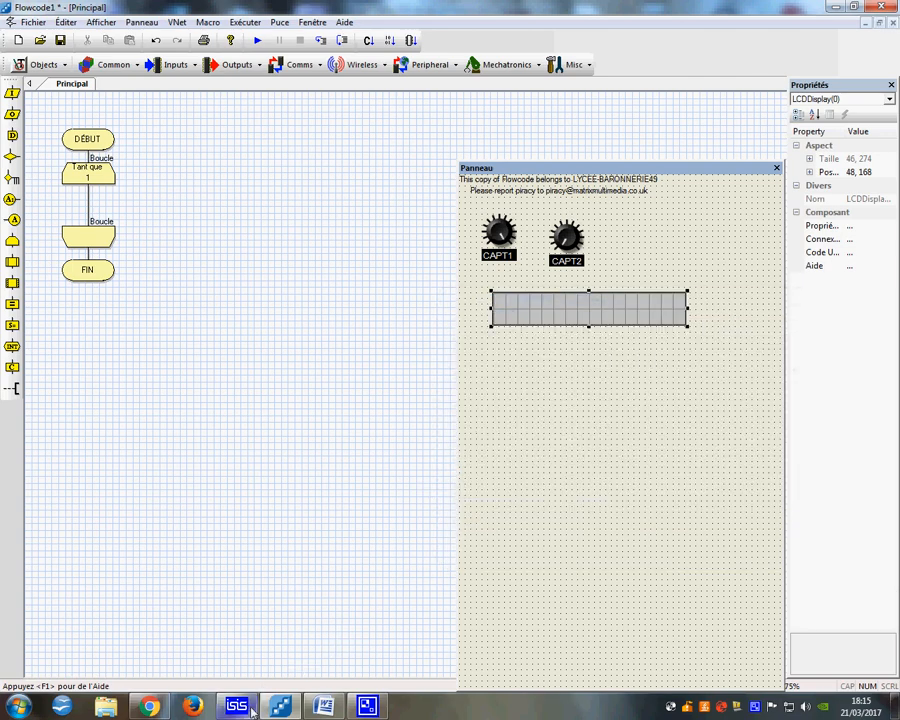
# Switch to ISIS and check the pin wiring of the LCD1 display in the SolEau schematic.
pyautogui.click(250, 710)
pyautogui.scroll(-2, 649, 295)
pyautogui.scroll(4, 505, 370)
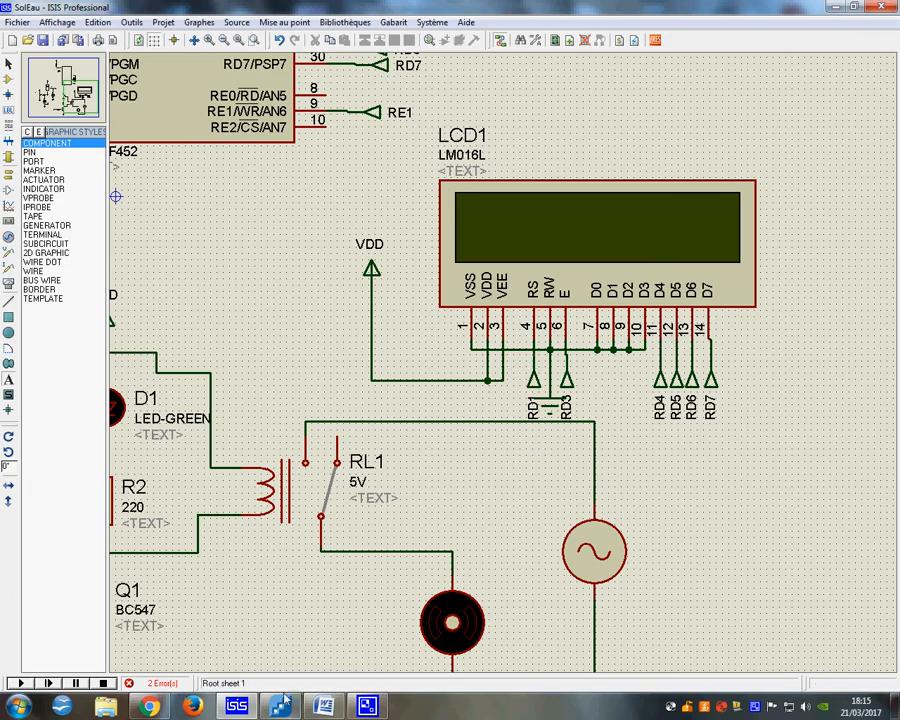
# Return to Flowcode and review the LCD display's extended properties without changing them.
pyautogui.rightClick(580, 315)
pyautogui.click(618, 323)
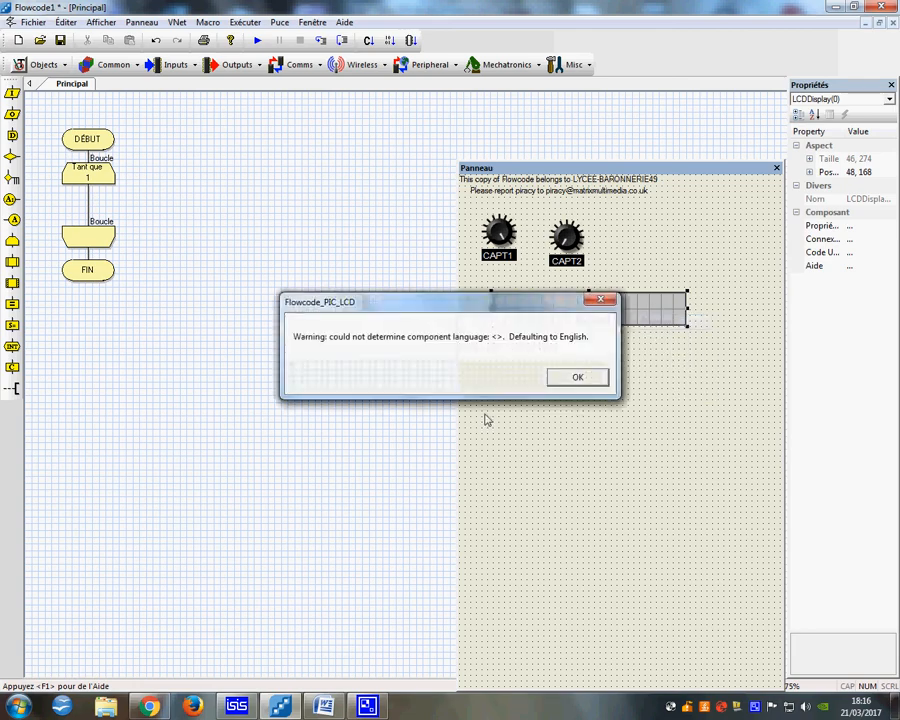
pyautogui.click(594, 373)
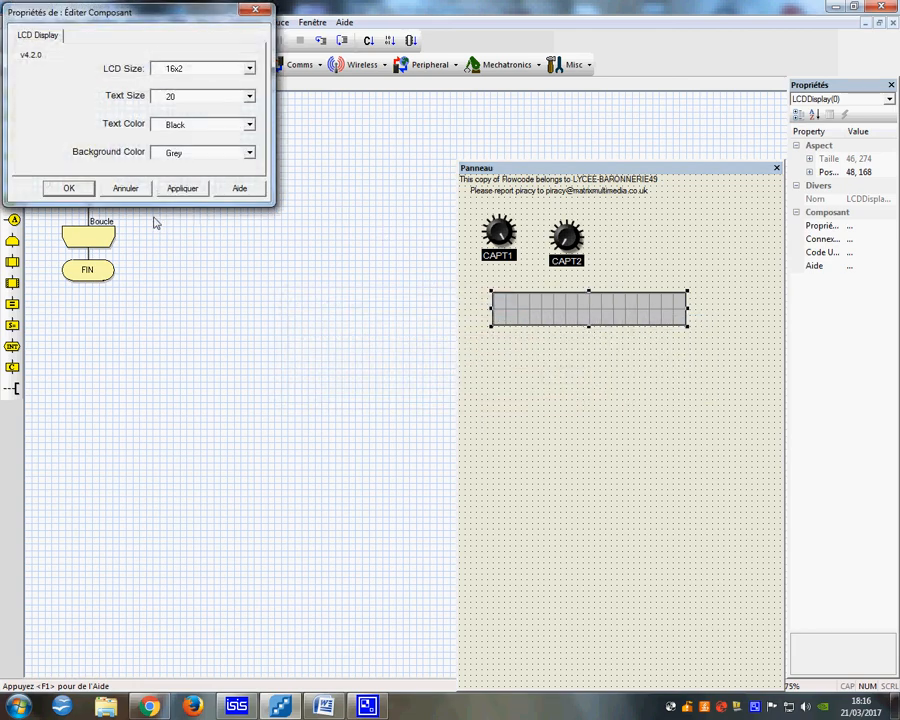
pyautogui.click(124, 188)
pyautogui.rightClick(597, 314)
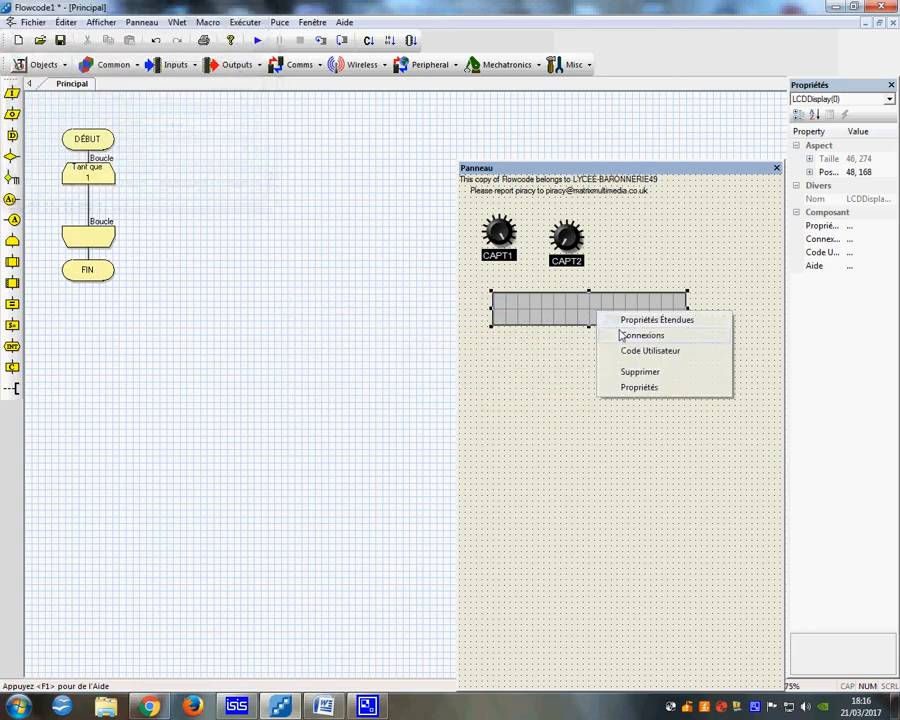
pyautogui.click(632, 389)
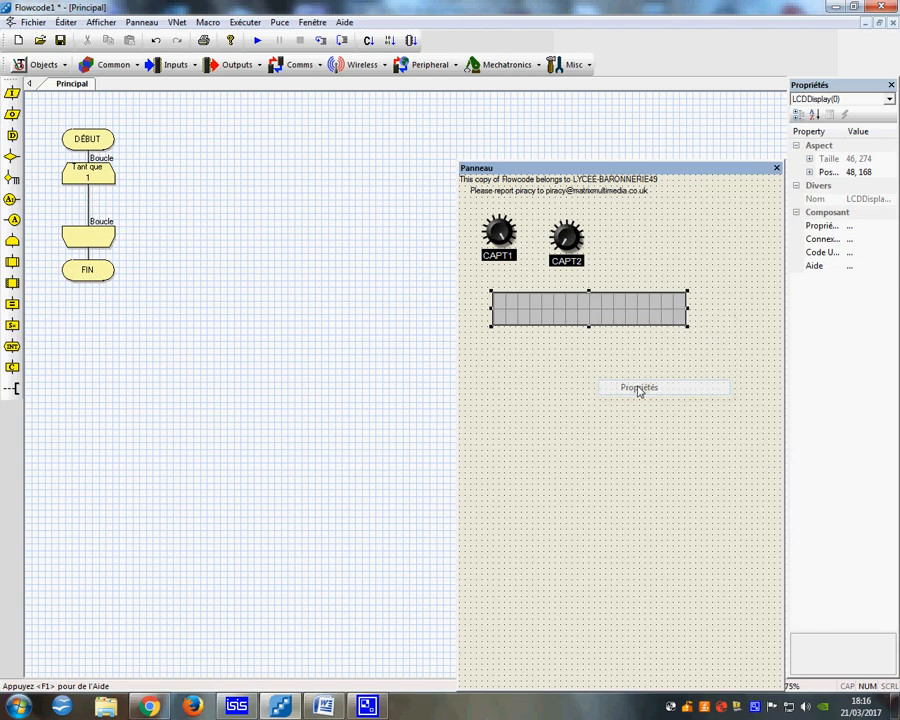
# Review the RS and Enable pin connections of the LCD display against the schematic.
pyautogui.rightClick(574, 318)
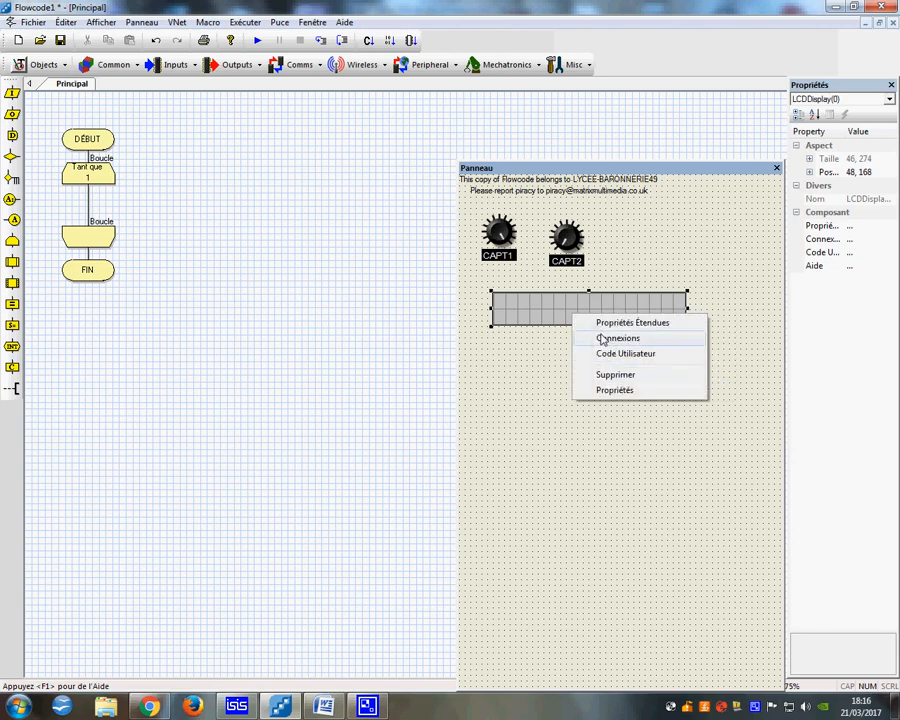
pyautogui.click(602, 340)
pyautogui.click(478, 390)
pyautogui.click(479, 400)
pyautogui.click(757, 537)
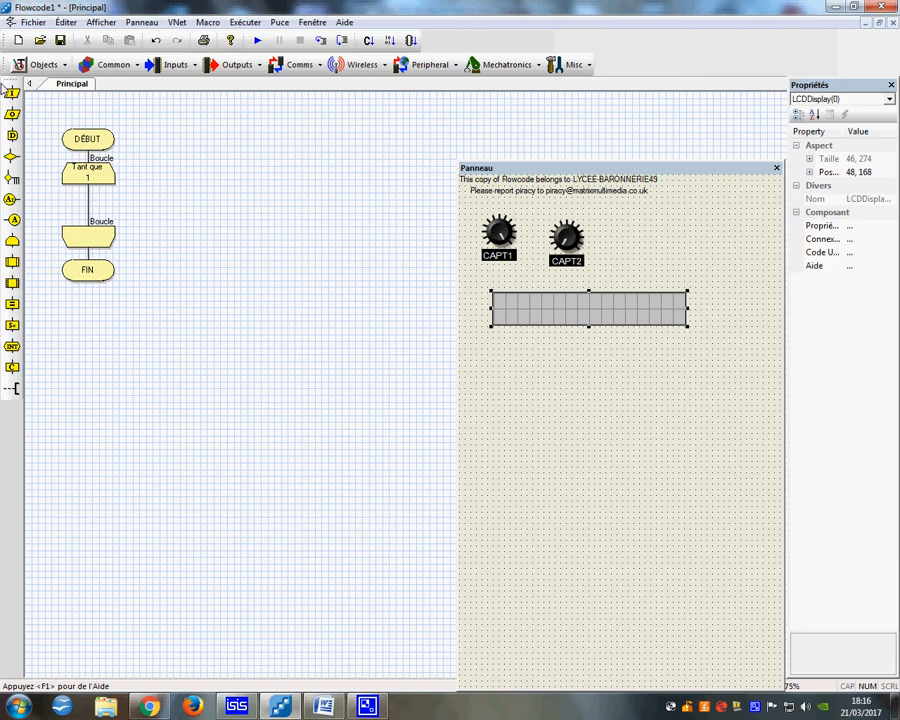
# Add an LEDarray component to the panel and place it below the LCD display at position 48, 256.
pyautogui.click(113, 66)
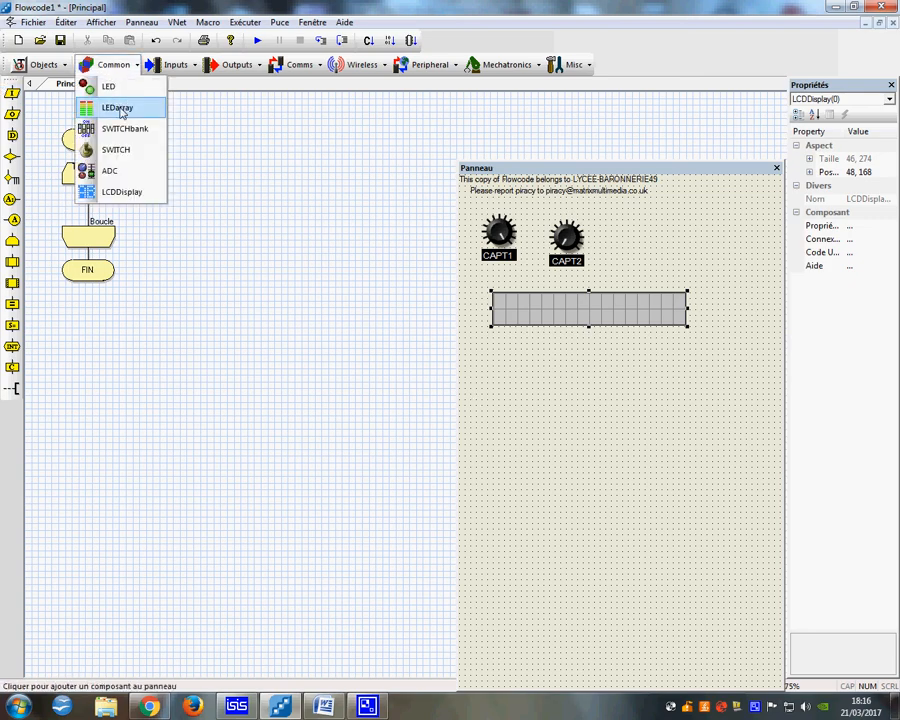
pyautogui.click(119, 108)
pyautogui.click(574, 376)
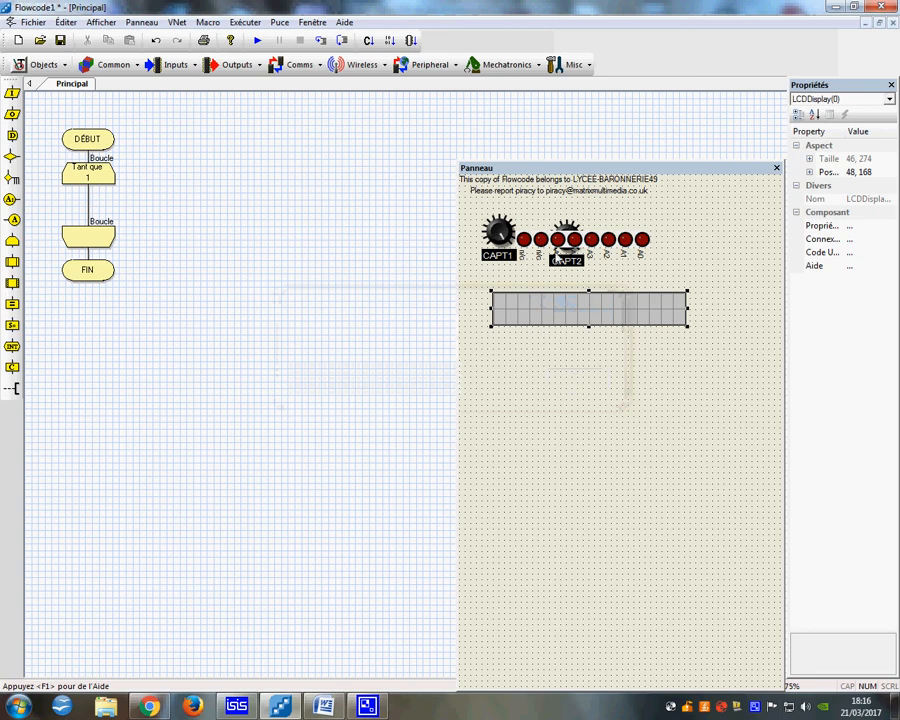
pyautogui.moveTo(561, 252); pyautogui.dragTo(538, 376)
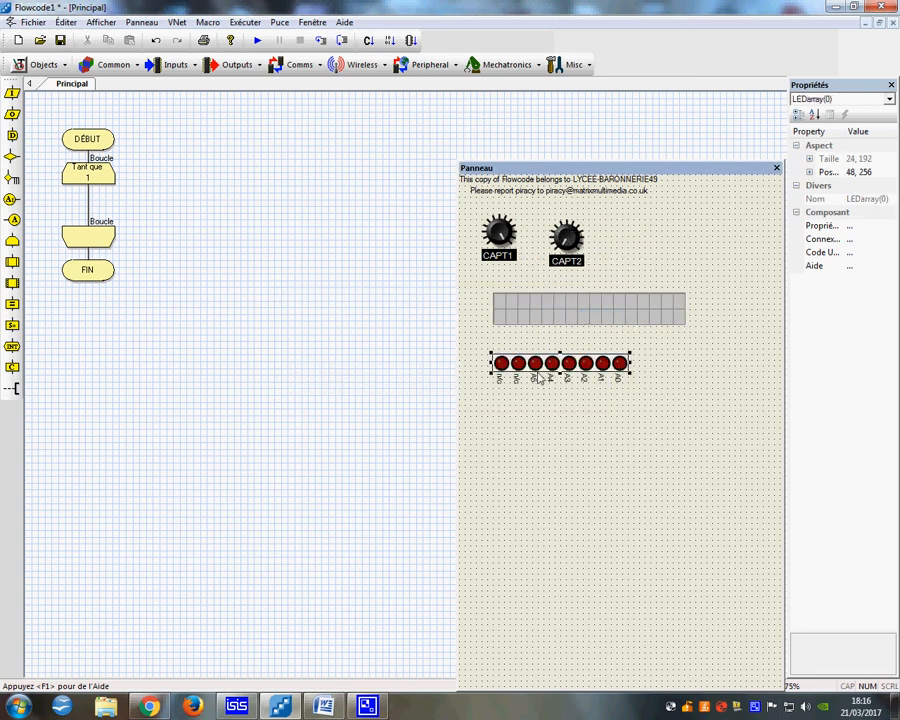
# Reduce the LED array to 1 LED and label LED 0 "Criculateur" in its extended properties.
pyautogui.rightClick(538, 376)
pyautogui.click(578, 380)
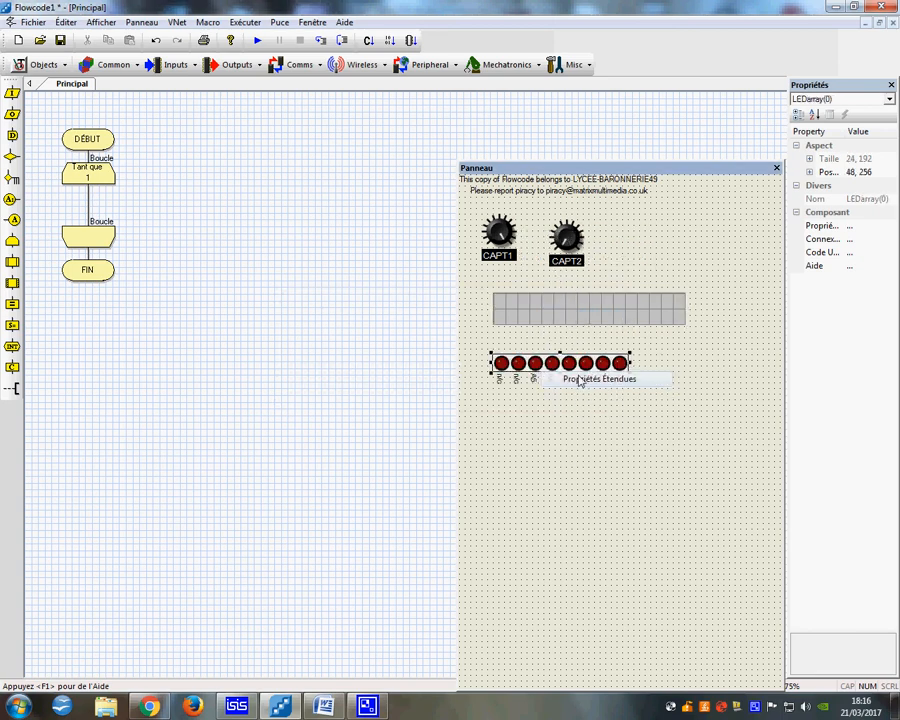
pyautogui.click(564, 375)
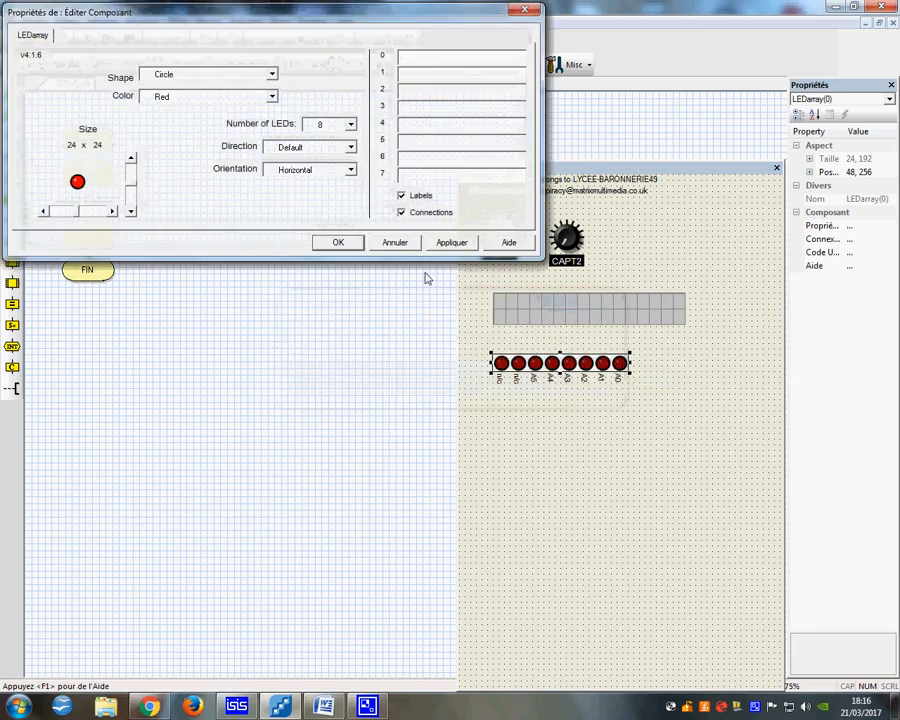
pyautogui.click(347, 124)
pyautogui.click(340, 139)
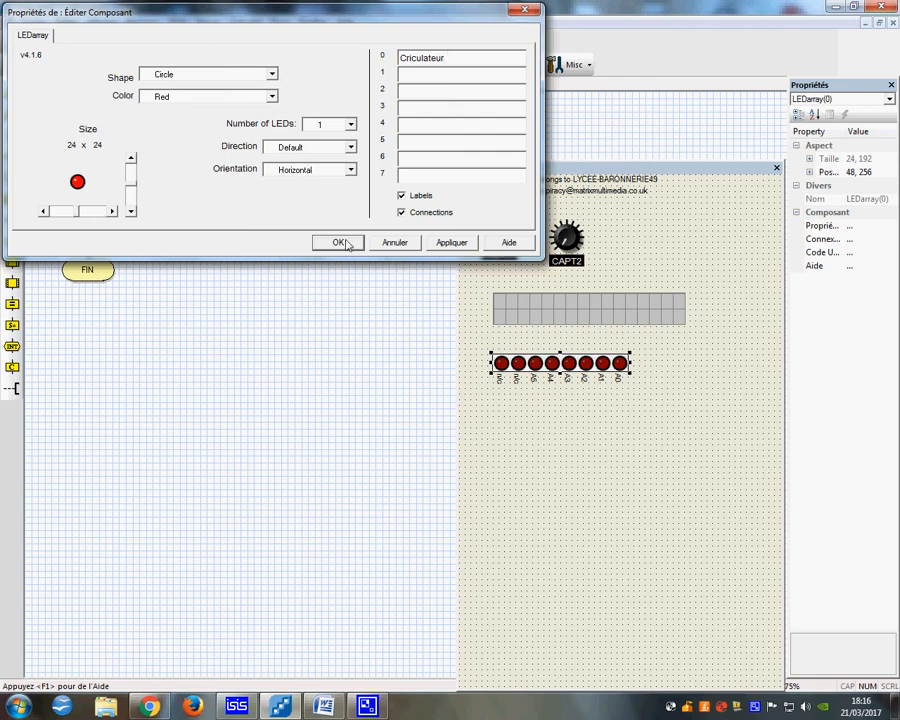
# Enlarge the LED to 29 x 29, change its shape to Square and apply the properties.
pyautogui.click(130, 156)
pyautogui.click(130, 156)
pyautogui.click(133, 212)
pyautogui.click(133, 212)
pyautogui.click(131, 212)
pyautogui.click(131, 212)
pyautogui.click(131, 212)
pyautogui.click(131, 212)
pyautogui.click(131, 212)
pyautogui.click(273, 74)
pyautogui.click(168, 103)
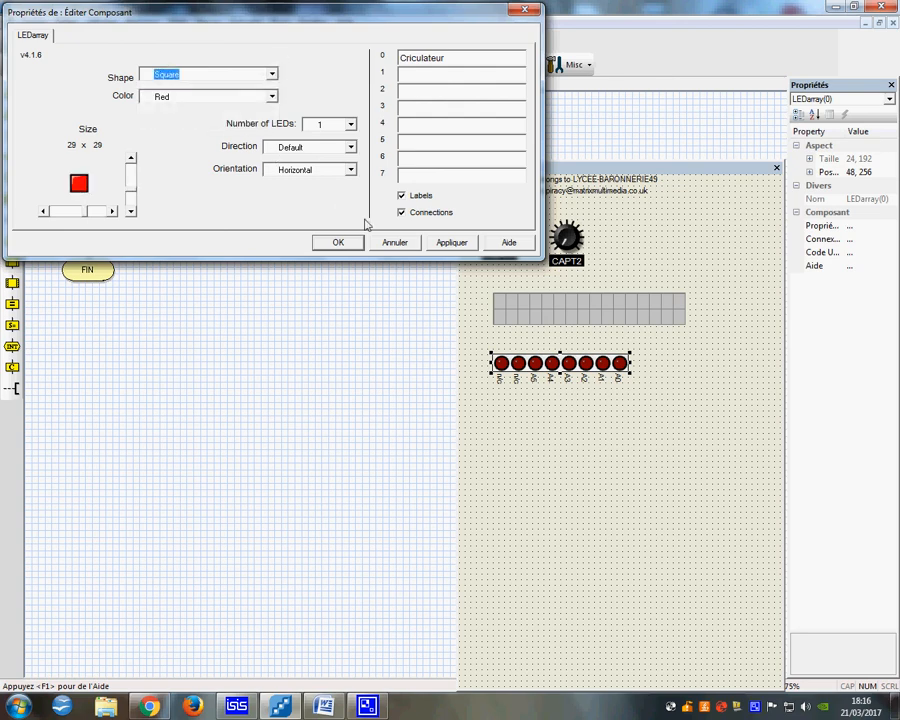
pyautogui.click(449, 245)
pyautogui.click(357, 248)
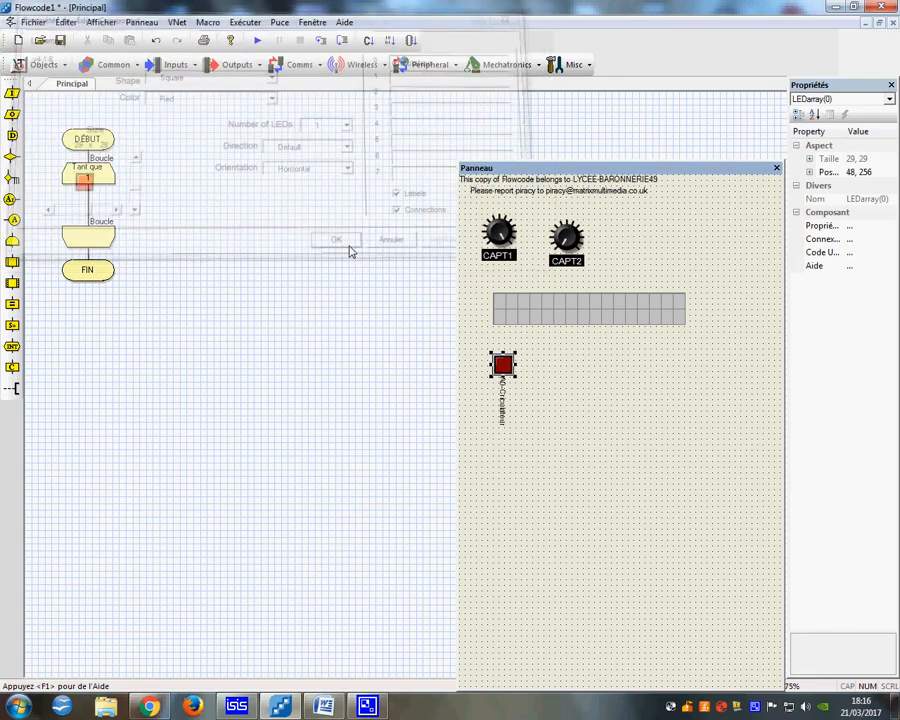
# Connect LED 0 of the LED array to PORTE bit 1 and check the assignment against the ISIS schematic.
pyautogui.rightClick(502, 364)
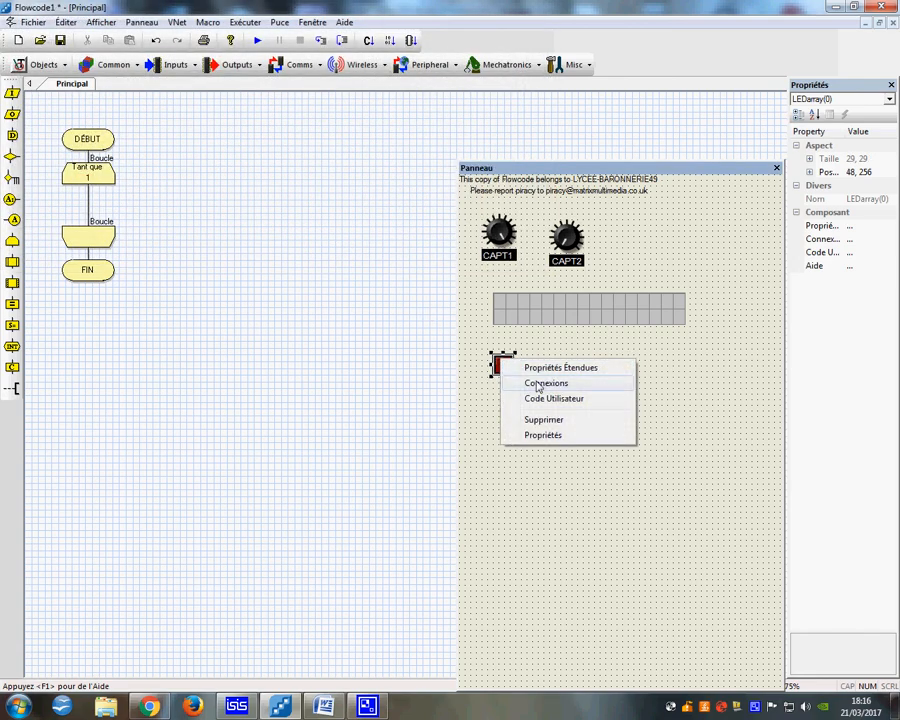
pyautogui.click(536, 381)
pyautogui.click(590, 467)
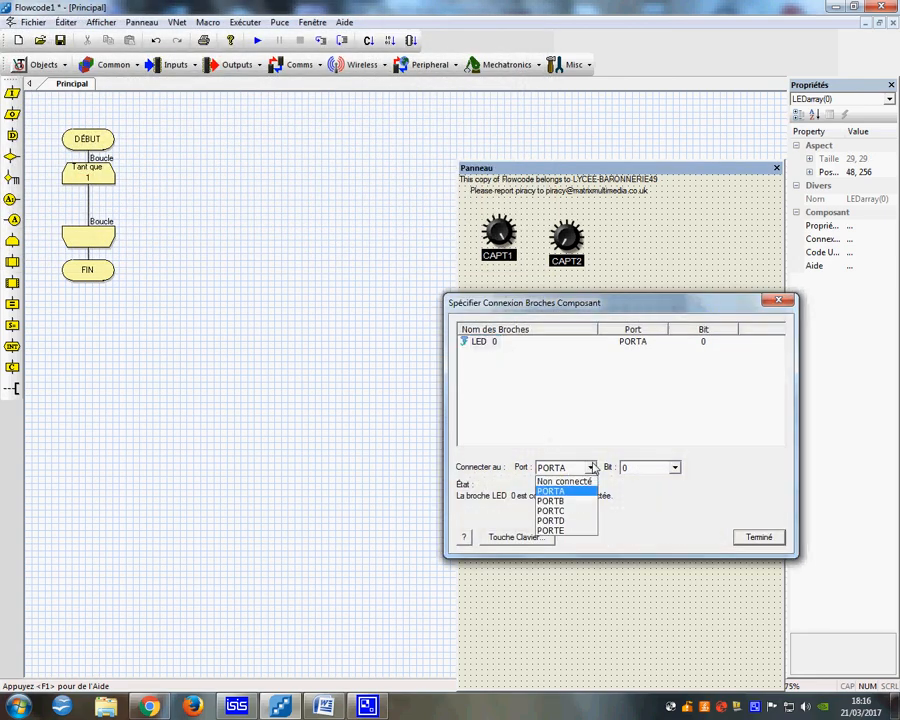
pyautogui.click(563, 530)
pyautogui.click(675, 468)
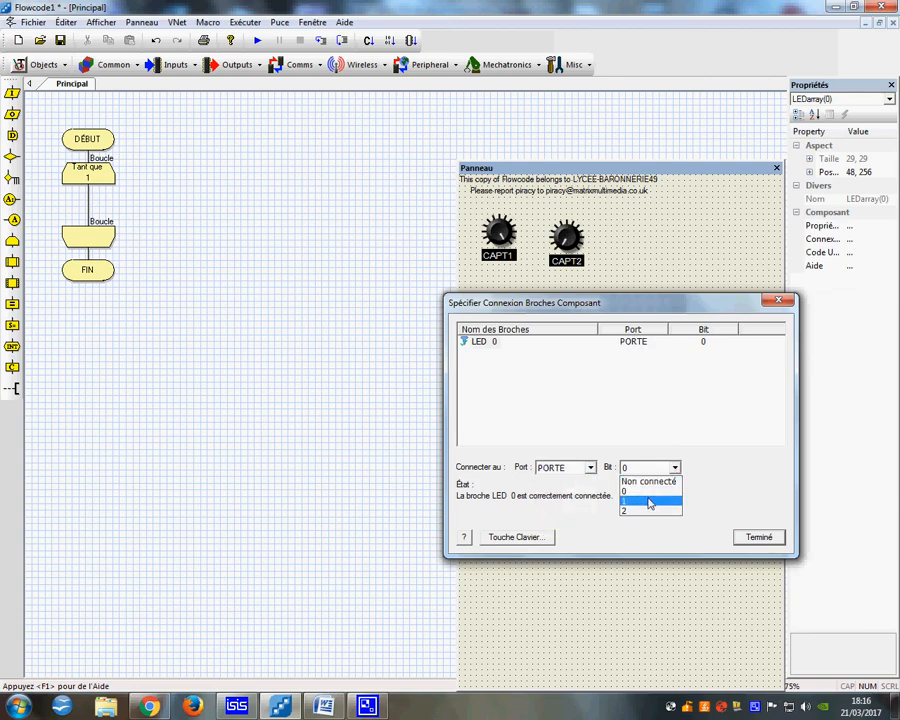
pyautogui.click(648, 500)
pyautogui.click(745, 538)
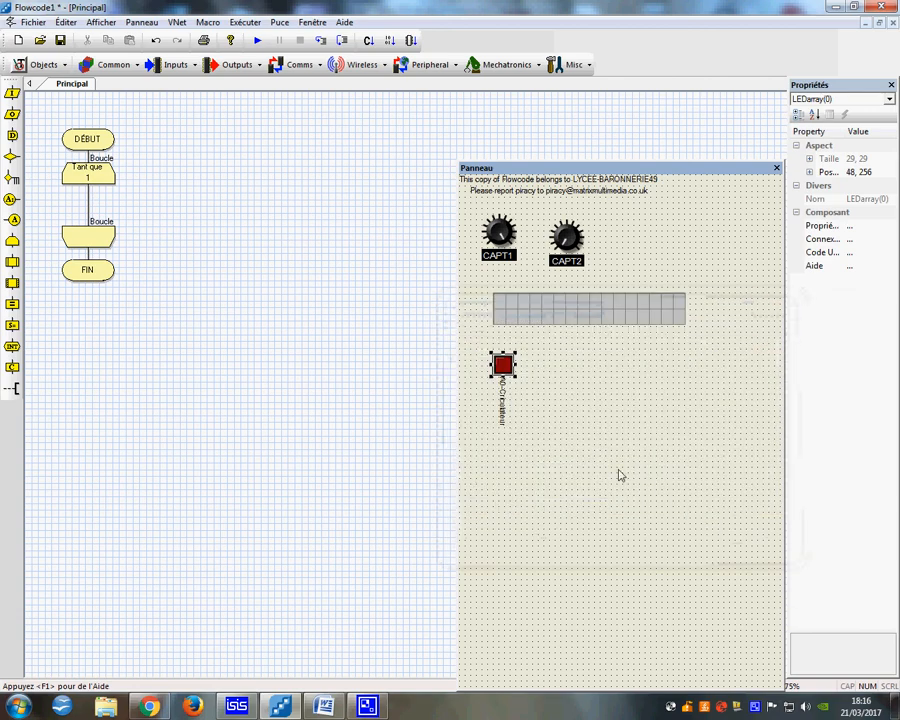
pyautogui.click(502, 462)
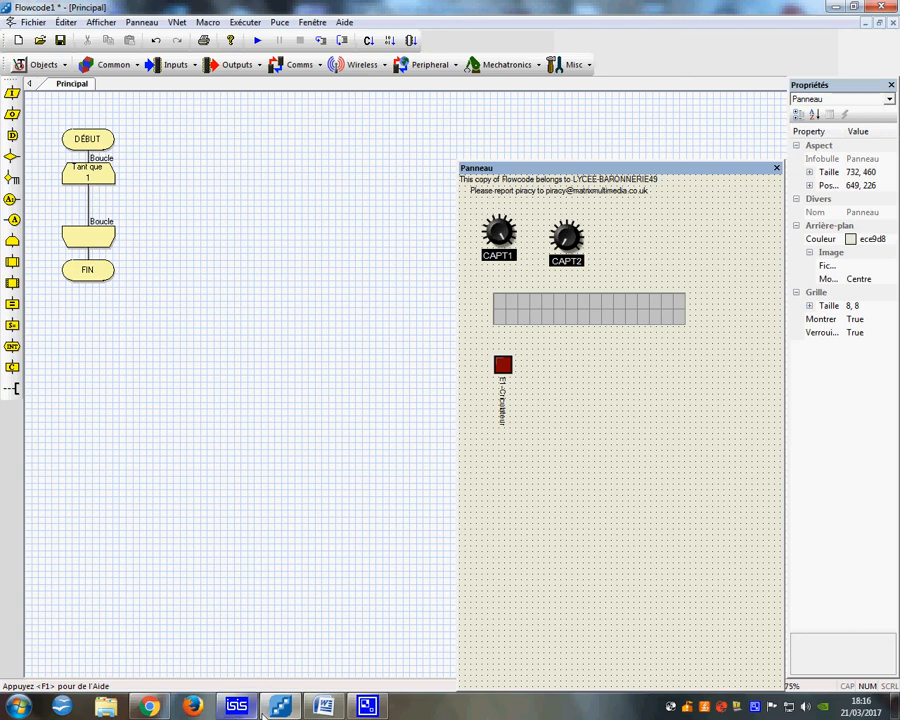
pyautogui.hotkey('alt', 'Tab')
pyautogui.scroll(-2, 360, 530)
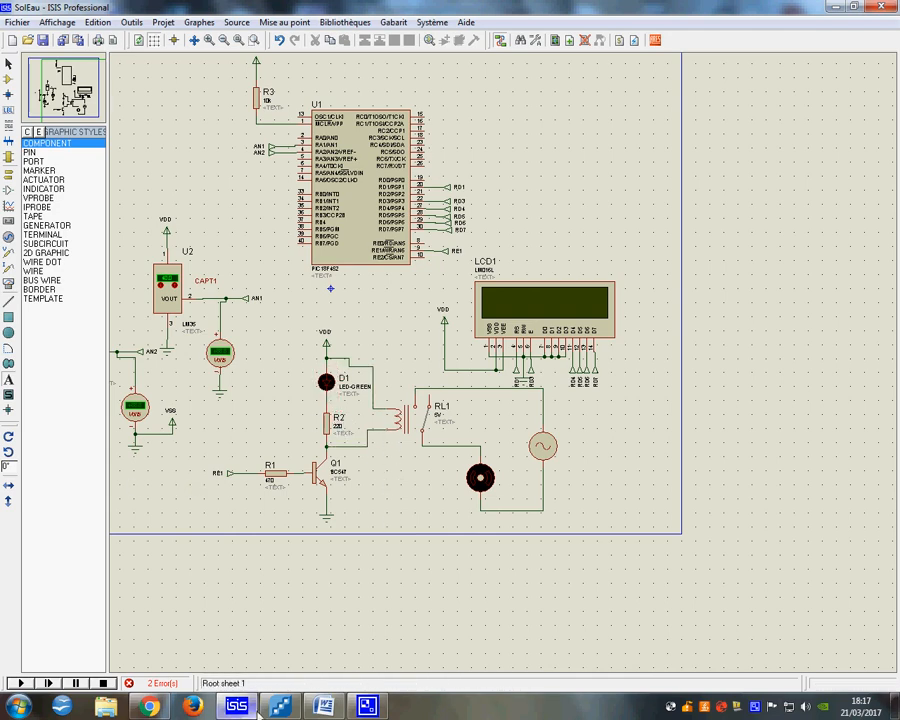
pyautogui.hotkey('alt', 'Tab')
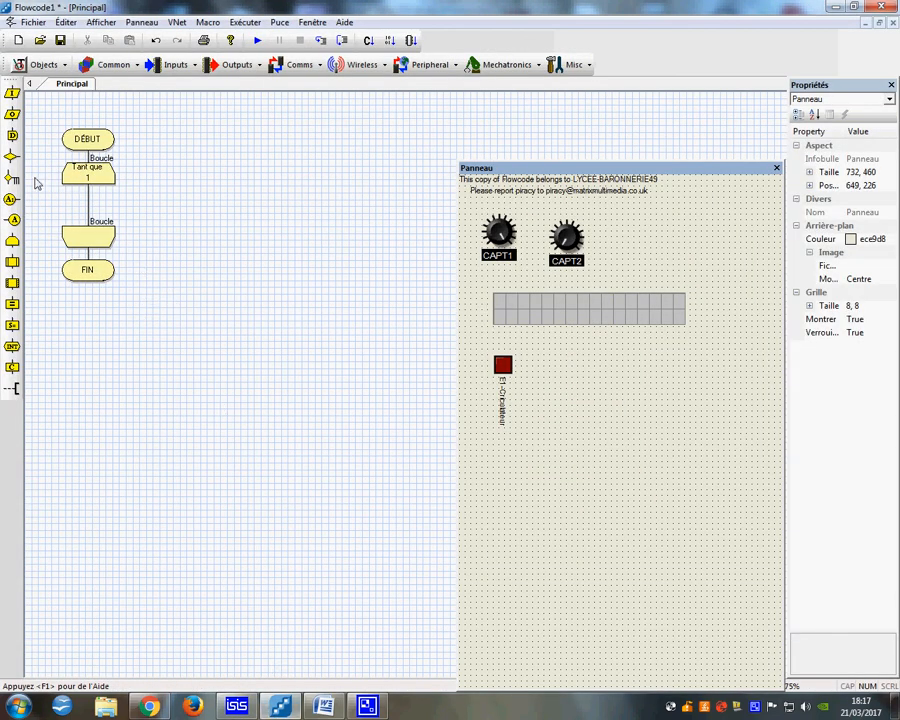
# Insert a component routine call between DÉBUT and the loop that runs the Start macro of LCDDisplay(0).
pyautogui.moveTo(12, 283); pyautogui.dragTo(86, 152)
pyautogui.doubleClick(88, 174)
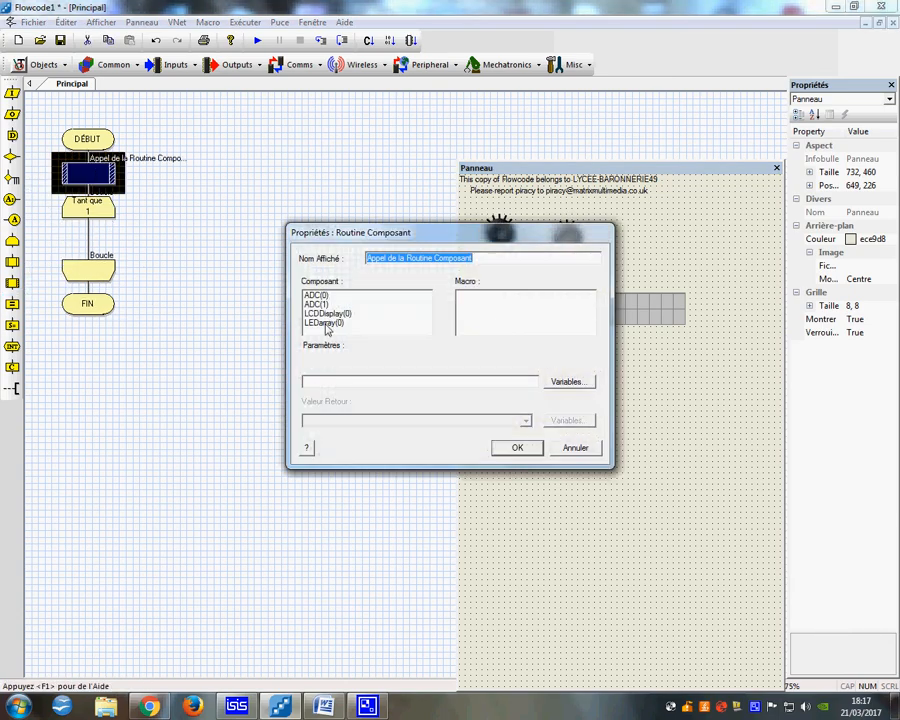
pyautogui.click(327, 313)
pyautogui.click(466, 295)
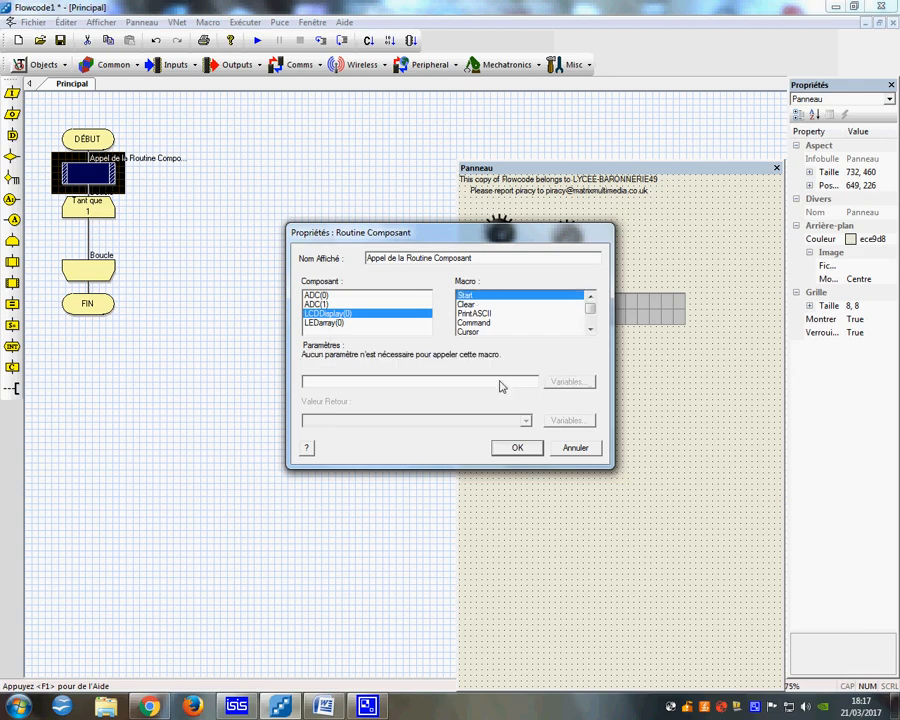
pyautogui.click(516, 448)
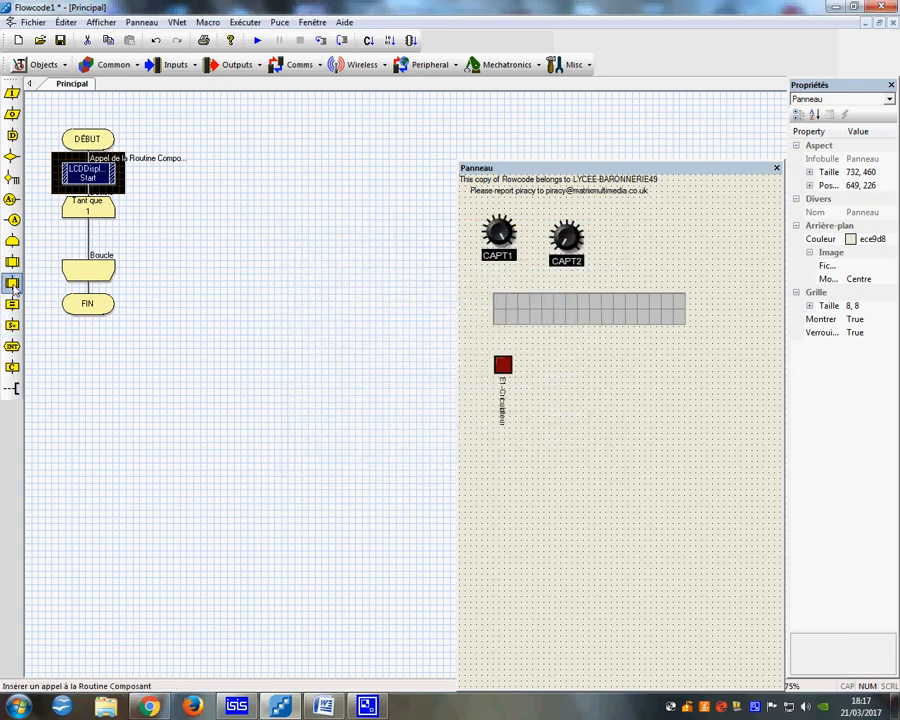
# Add a component routine call after the LCD Start call that runs the Clear macro of LCDDisplay(0).
pyautogui.moveTo(88, 186); pyautogui.dragTo(88, 196)
pyautogui.doubleClick(88, 206)
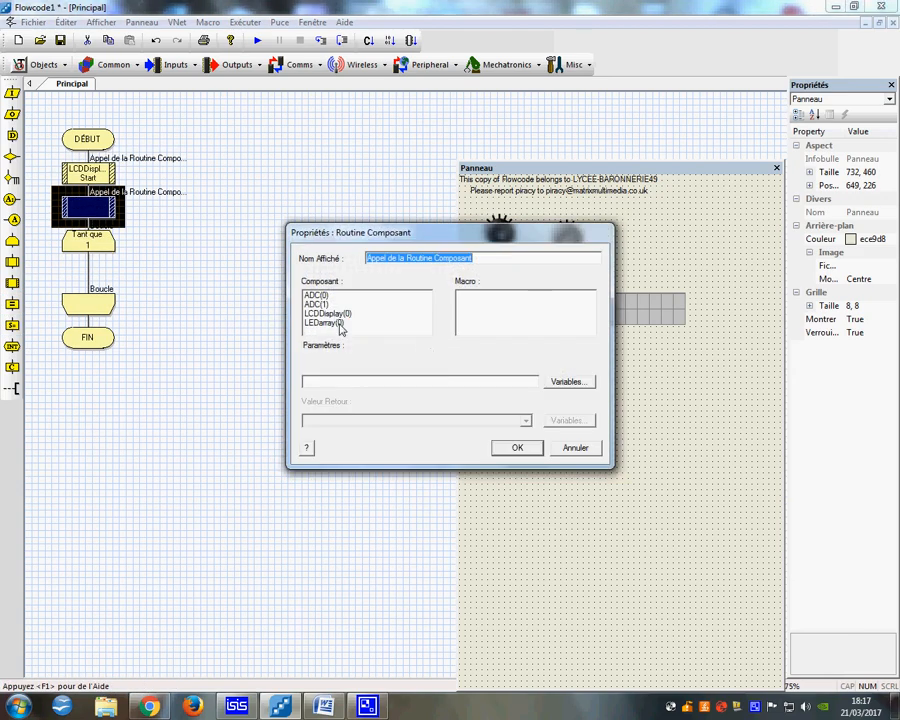
pyautogui.click(326, 313)
pyautogui.click(480, 304)
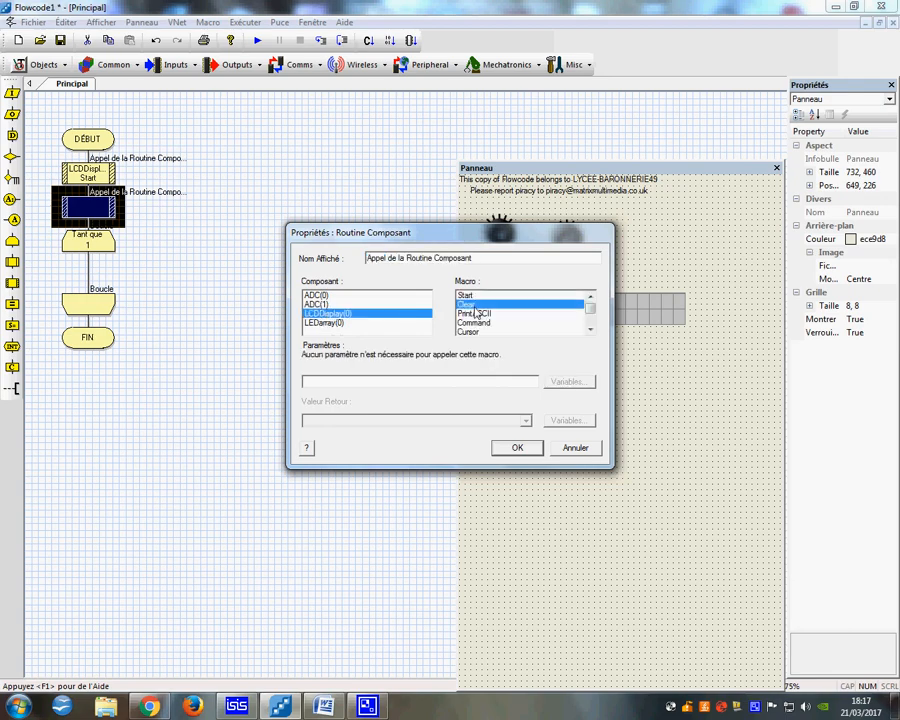
pyautogui.click(517, 447)
# Add an LCDDisplay(0) Cursor call with parameters 0, 0 after the Clear call and review its settings.
pyautogui.moveTo(12, 199); pyautogui.dragTo(92, 245)
pyautogui.doubleClick(90, 242)
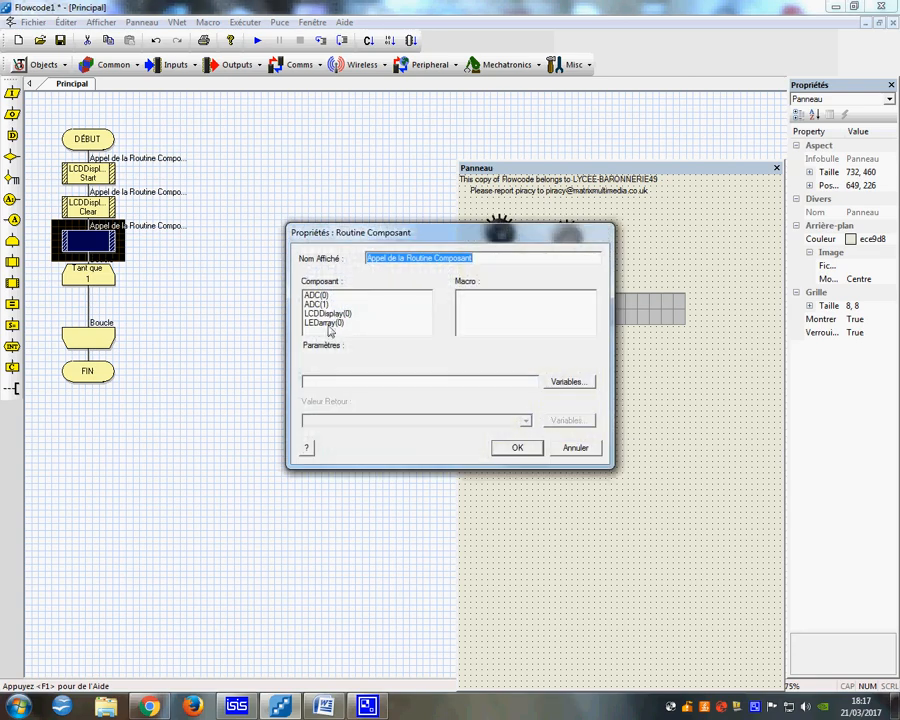
pyautogui.click(326, 313)
pyautogui.click(470, 332)
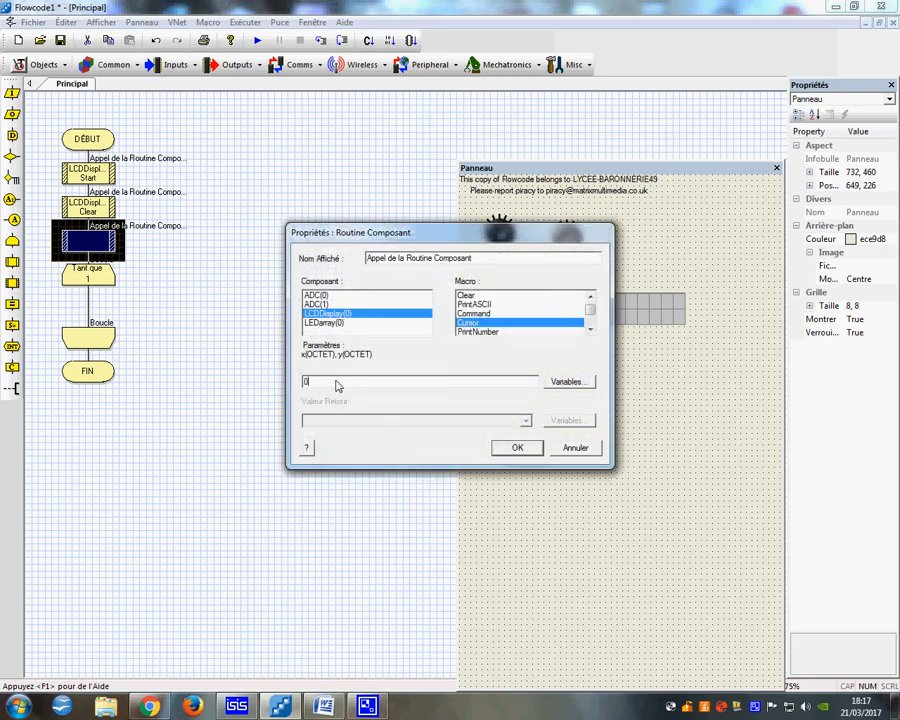
pyautogui.click(522, 448)
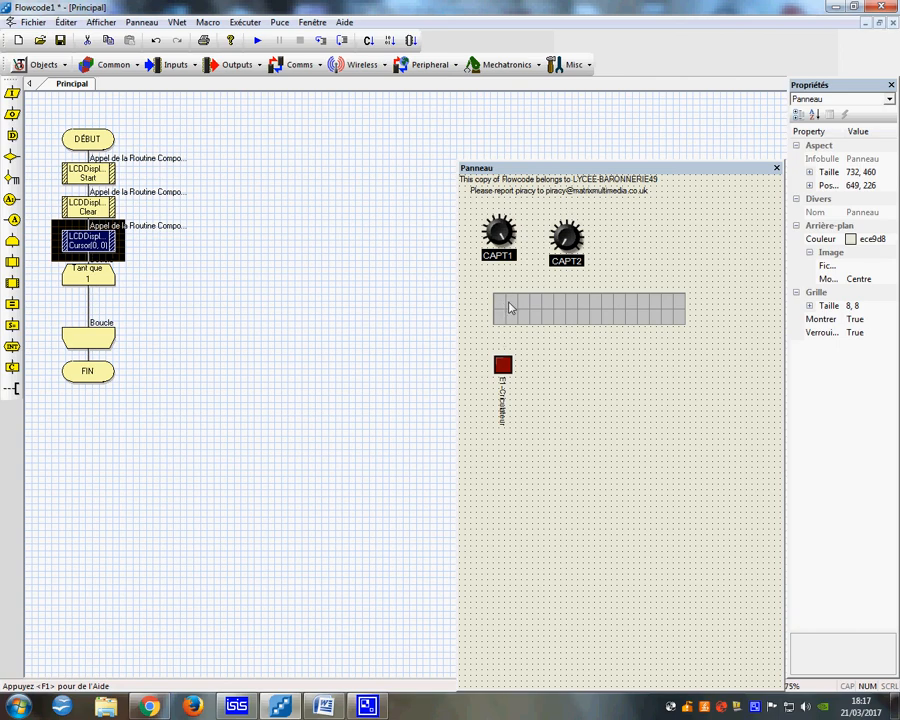
pyautogui.doubleClick(118, 255)
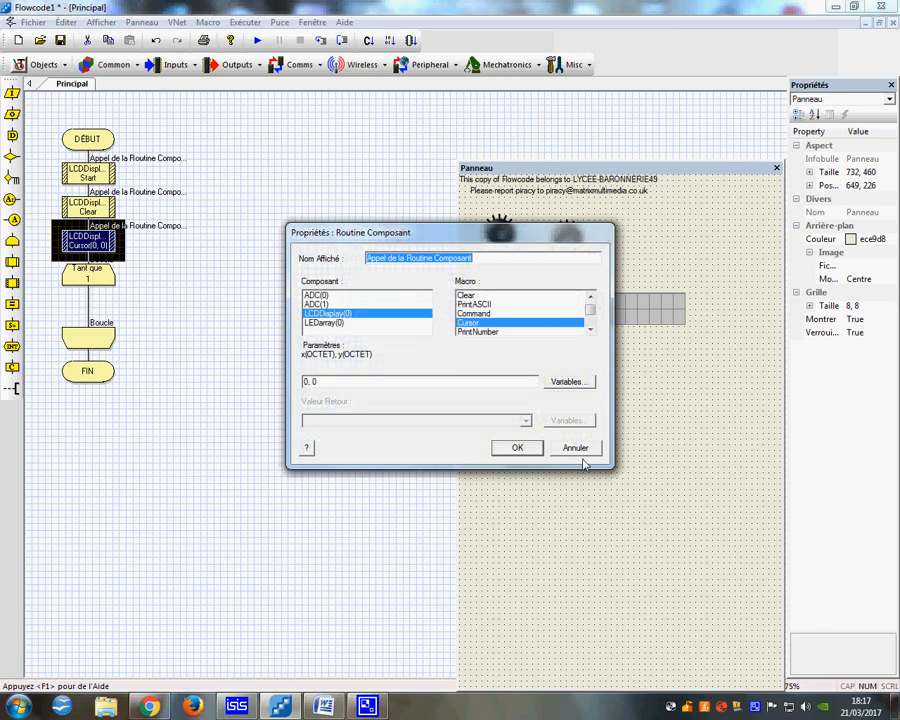
pyautogui.click(528, 452)
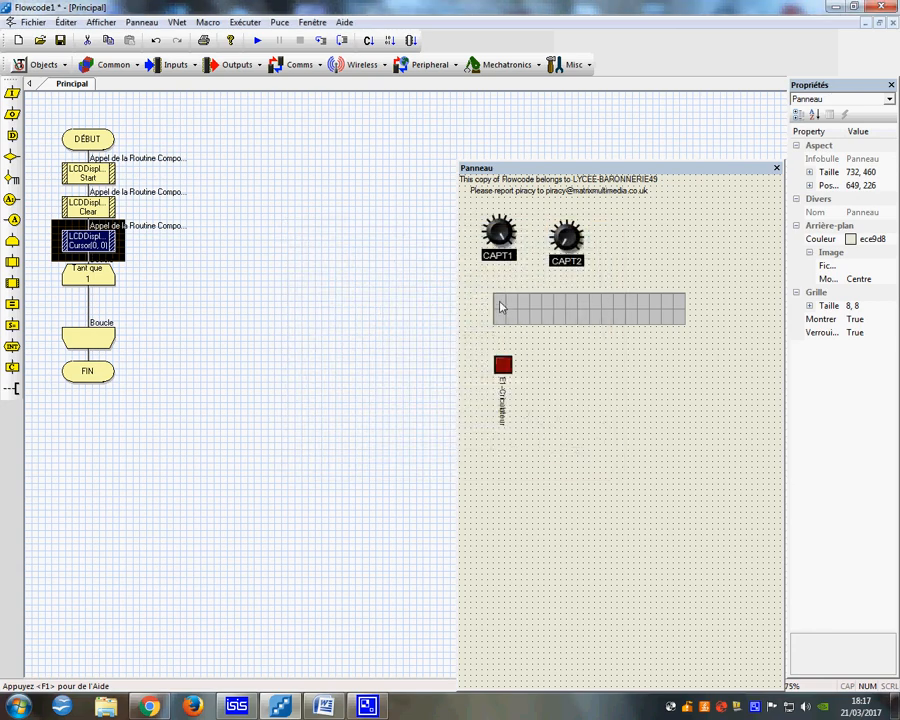
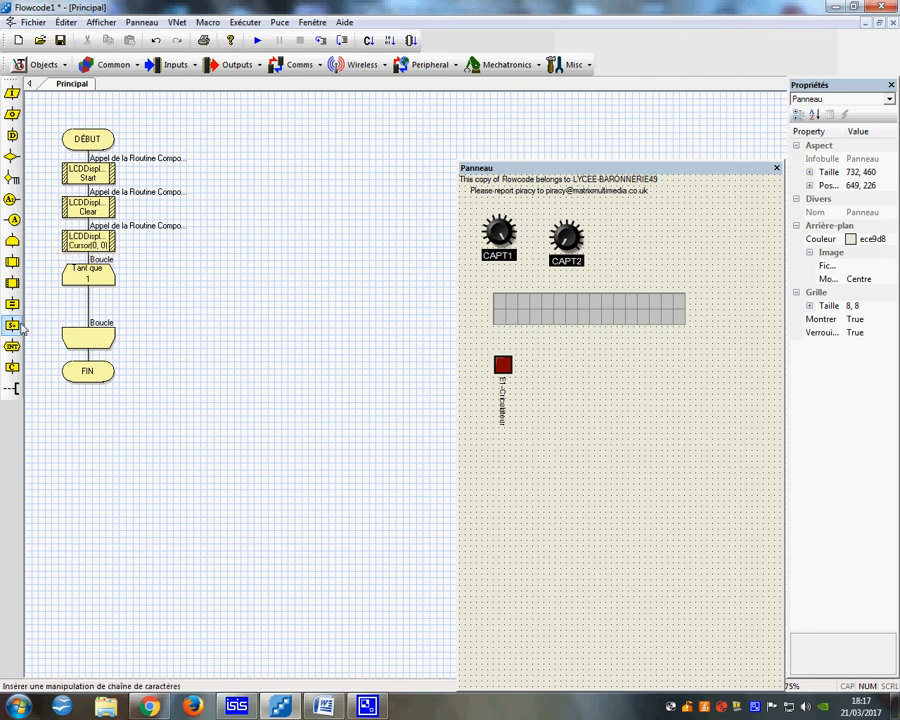
# Add an LCDDisplay(0) PrintString call with the text "Projet SolEau" after the Cursor call, then run and stop the simulation.
pyautogui.moveTo(12, 282); pyautogui.dragTo(80, 266)
pyautogui.doubleClick(94, 274)
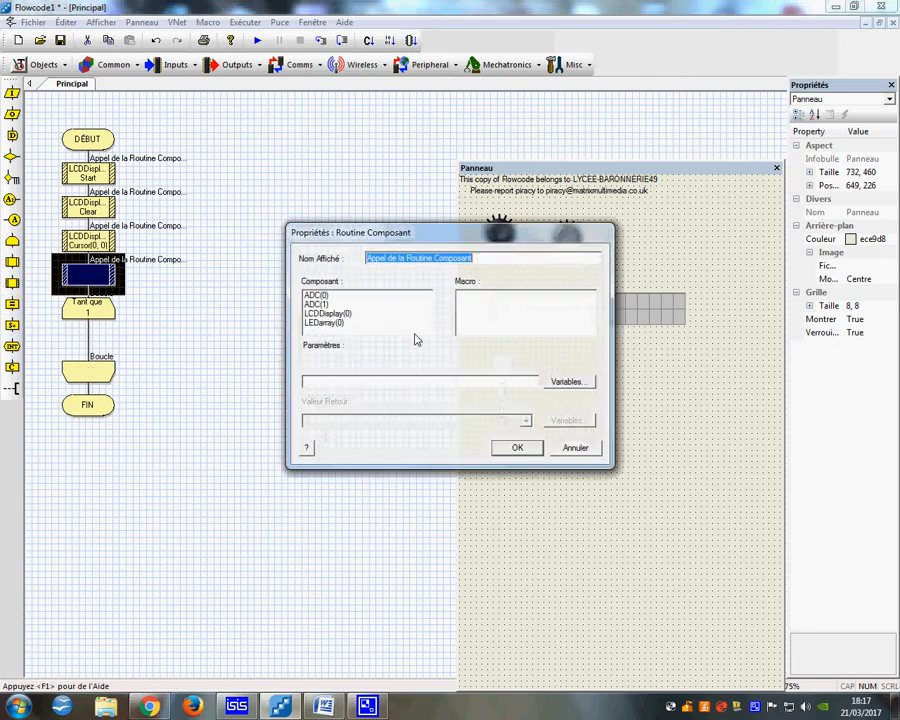
pyautogui.click(326, 314)
pyautogui.click(588, 334)
pyautogui.click(588, 334)
pyautogui.click(588, 334)
pyautogui.click(480, 322)
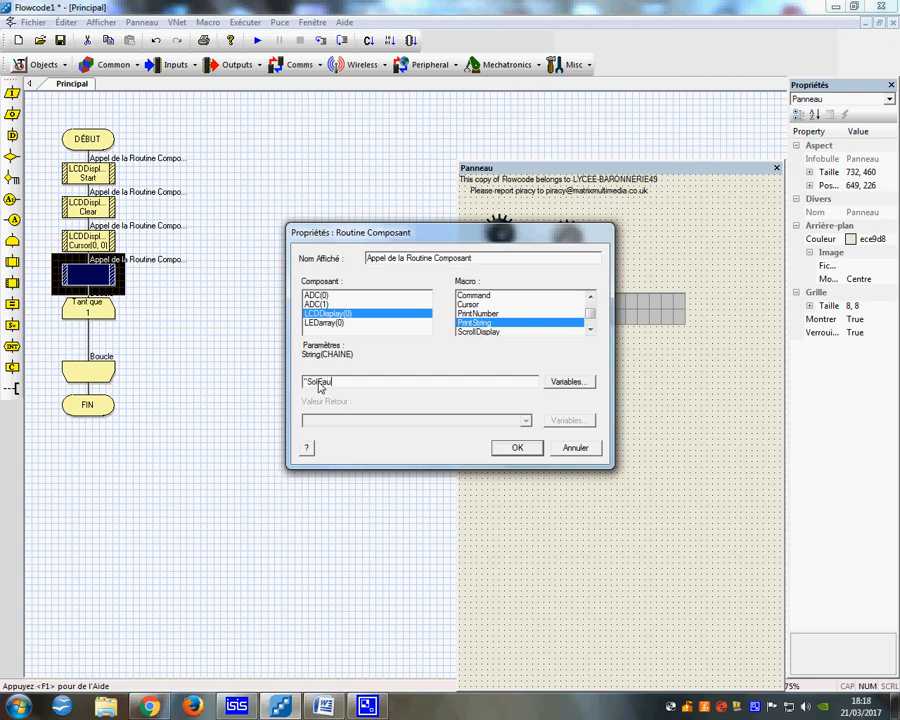
pyautogui.write('Projet')
pyautogui.click(517, 448)
pyautogui.click(257, 40)
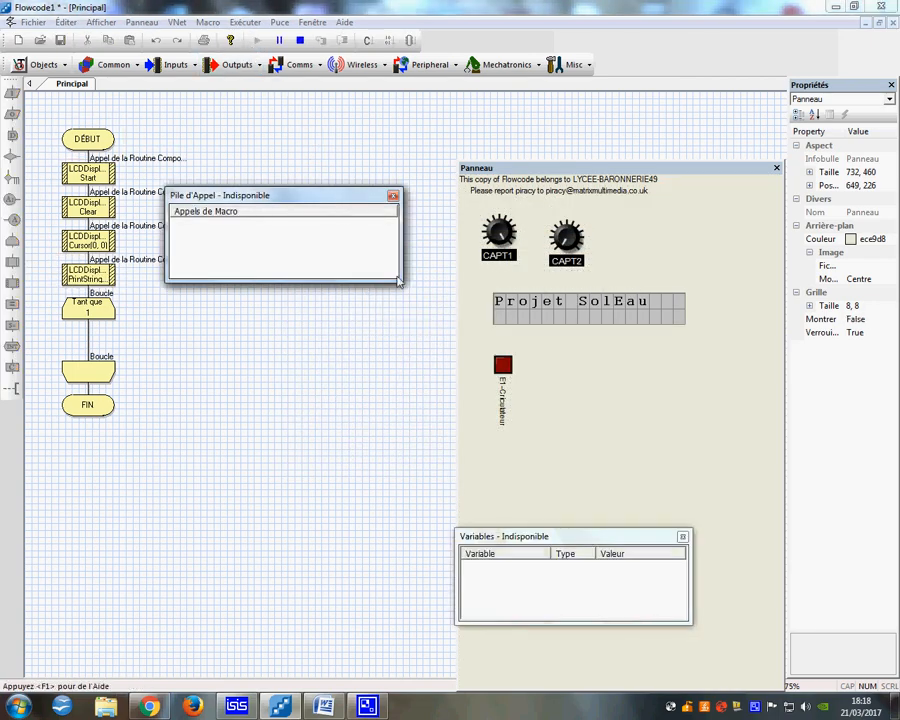
pyautogui.click(299, 40)
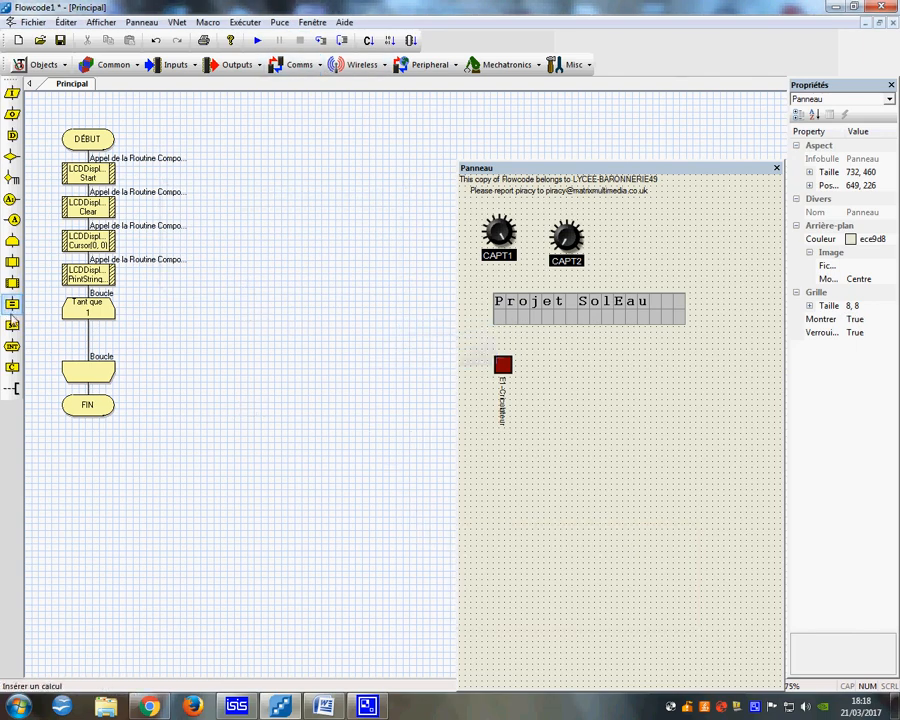
# Insert a pause of 2 seconds between the PrintString call and the loop.
pyautogui.moveTo(13, 137); pyautogui.dragTo(88, 295)
pyautogui.doubleClick(88, 306)
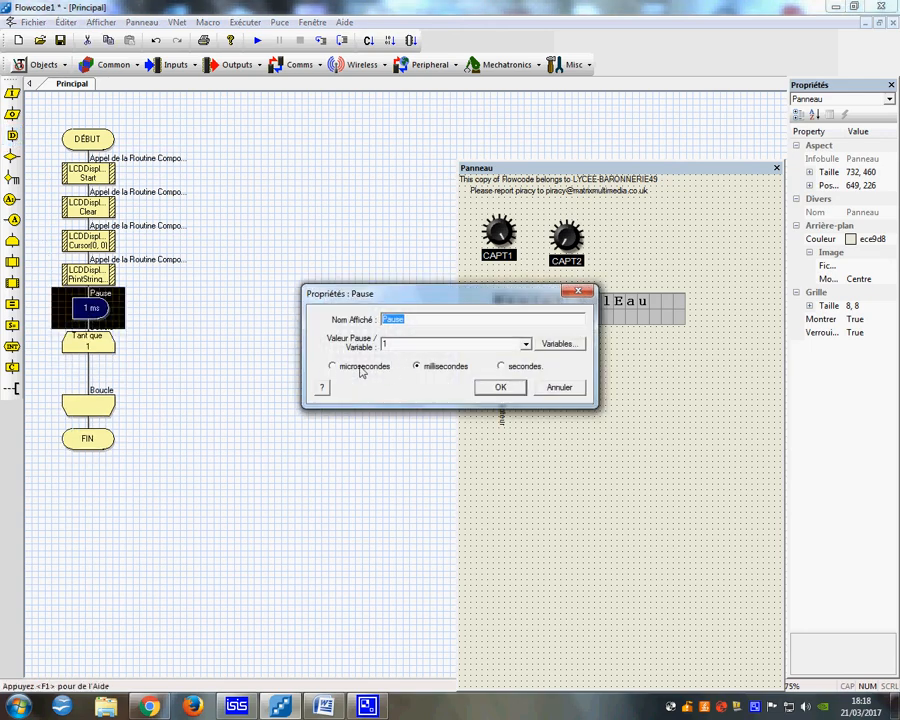
pyautogui.press('Tab')
pyautogui.write('2')
pyautogui.click(512, 366)
pyautogui.click(516, 392)
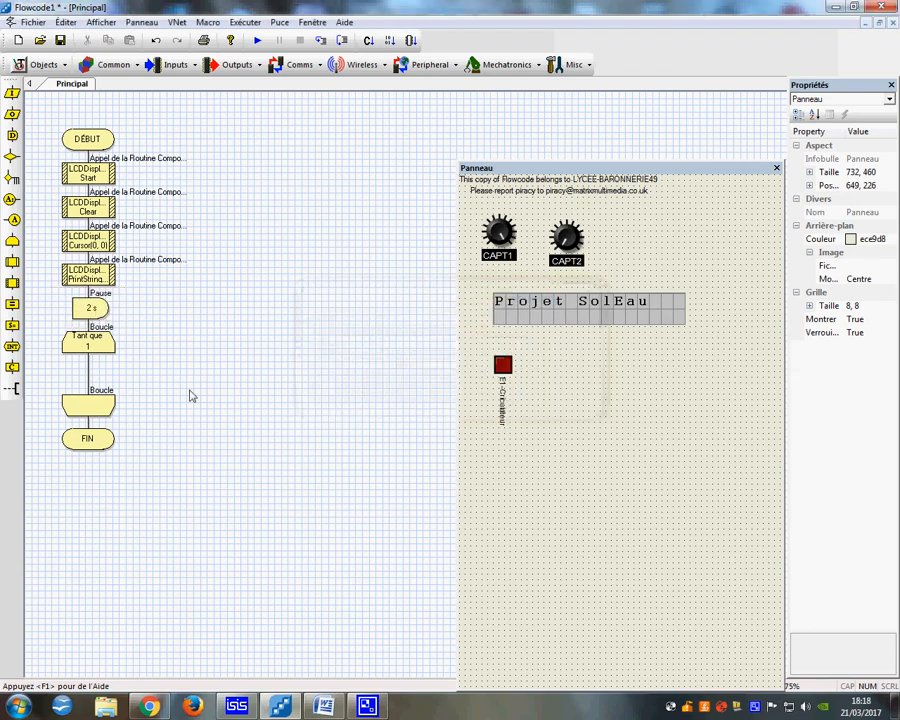
# Add an LCDDisplay(0) Clear call after the 2 s pause, then run and stop the simulation.
pyautogui.moveTo(15, 285); pyautogui.dragTo(87, 320)
pyautogui.doubleClick(98, 348)
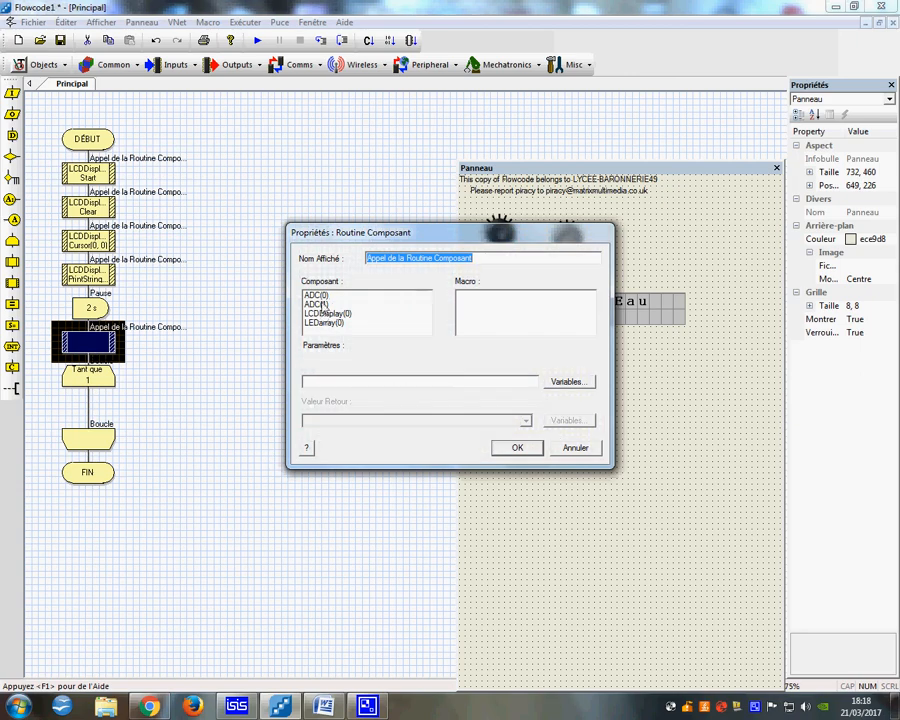
pyautogui.click(326, 314)
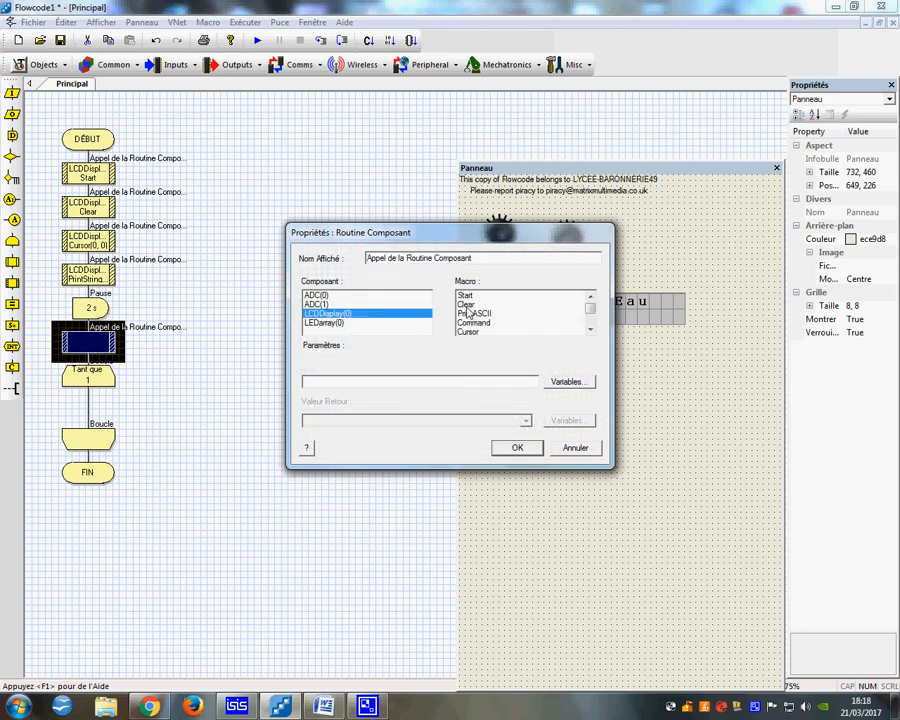
pyautogui.click(467, 305)
pyautogui.click(512, 449)
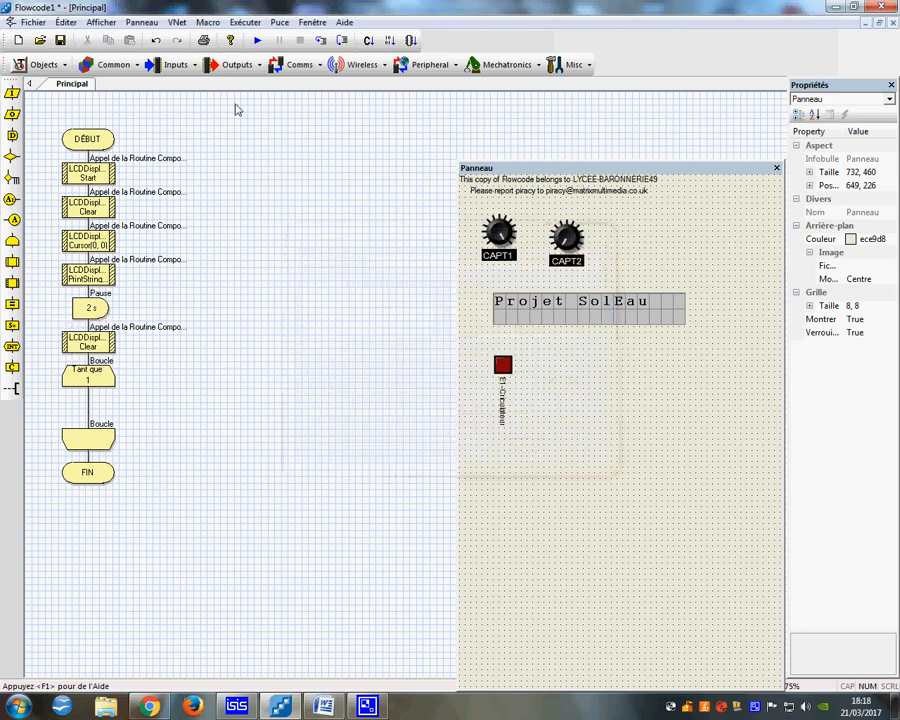
pyautogui.click(256, 43)
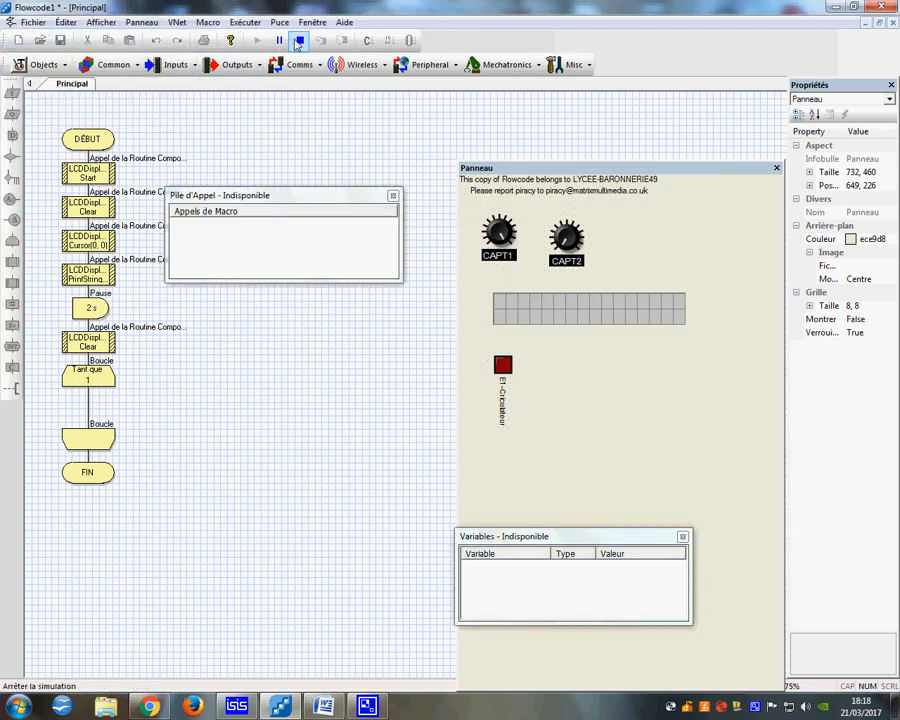
pyautogui.click(299, 40)
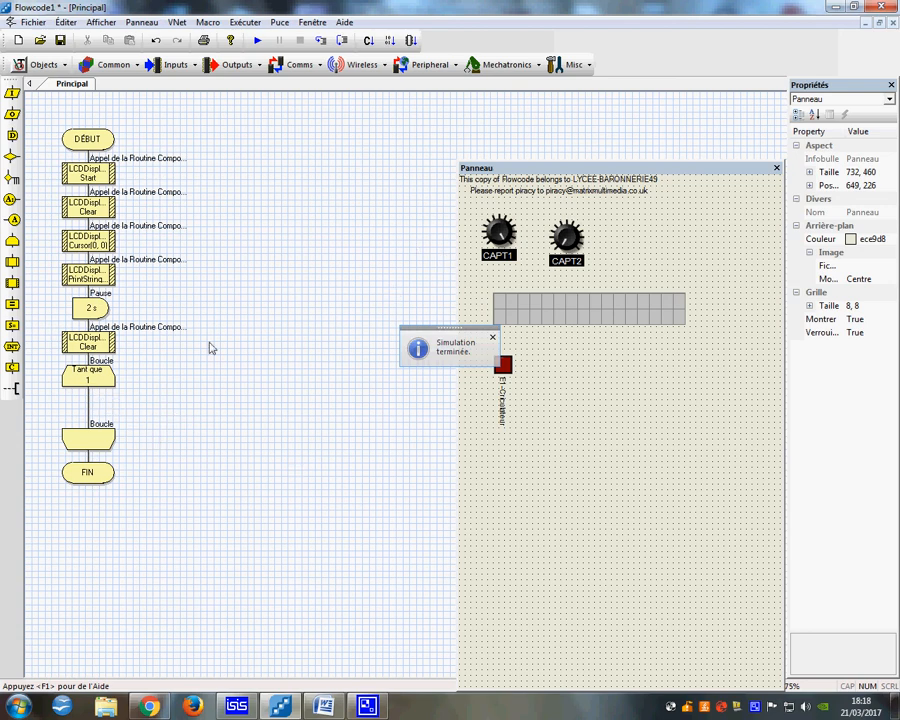
# Insert a component routine call inside the loop and assign it the ADC(0) ReadAsByte macro.
pyautogui.moveTo(12, 285); pyautogui.dragTo(85, 397)
pyautogui.doubleClick(88, 418)
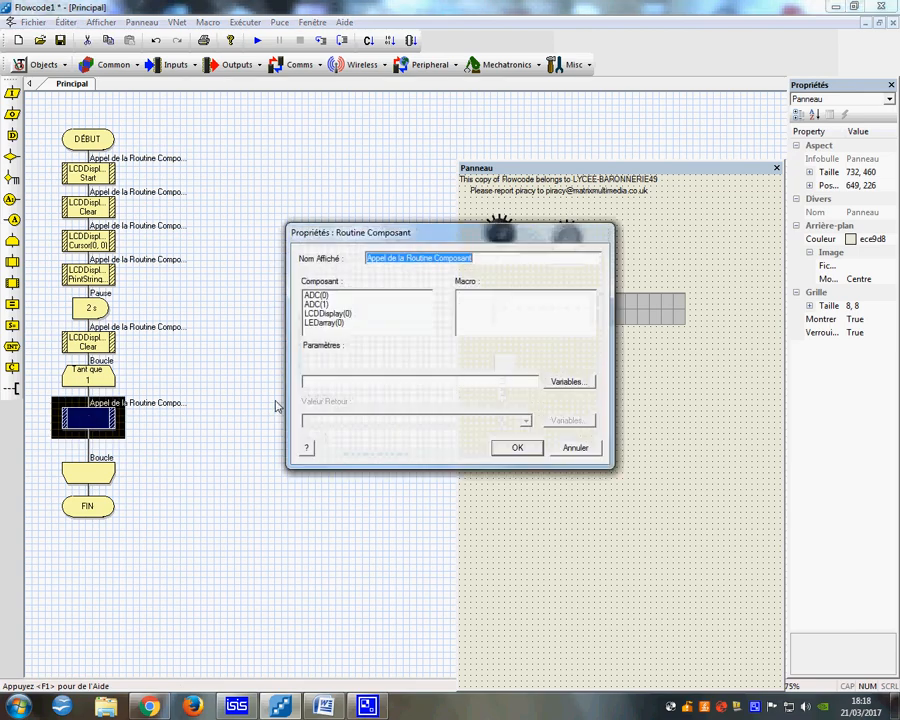
pyautogui.click(318, 295)
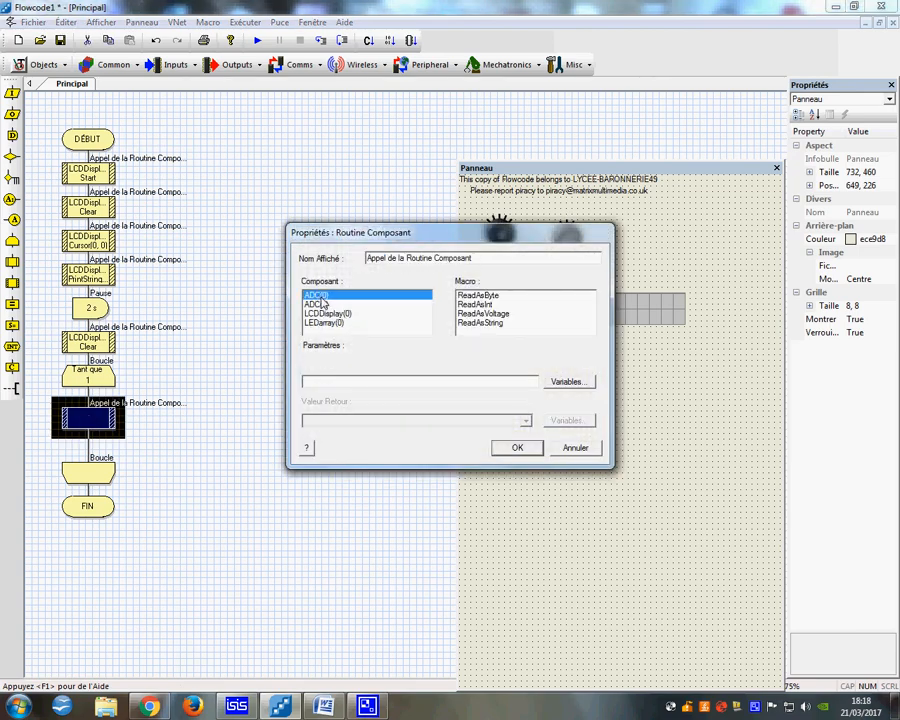
pyautogui.moveTo(367, 240); pyautogui.dragTo(375, 336)
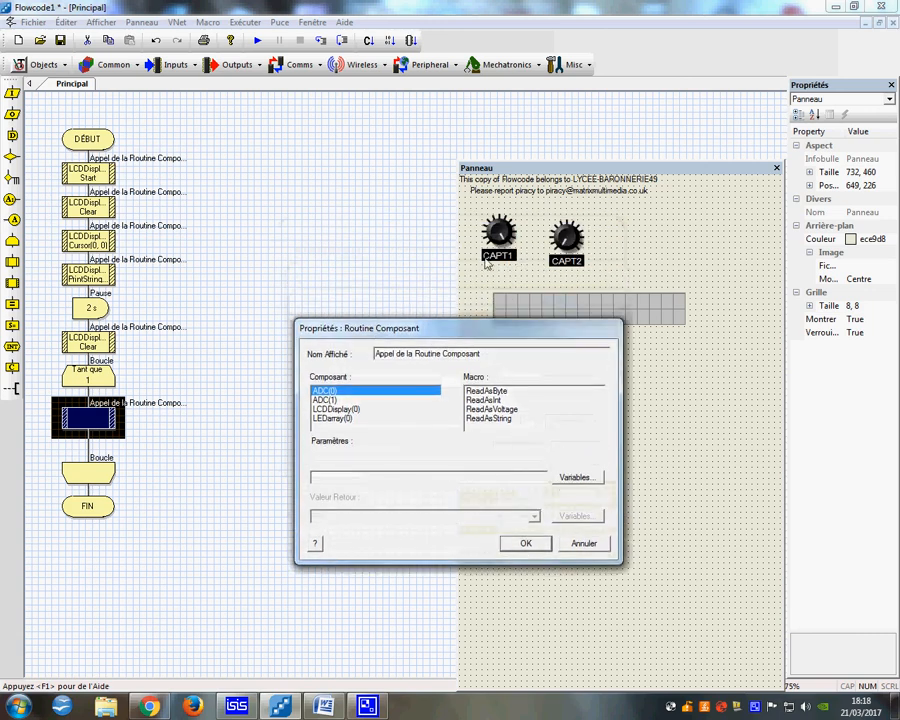
pyautogui.click(485, 391)
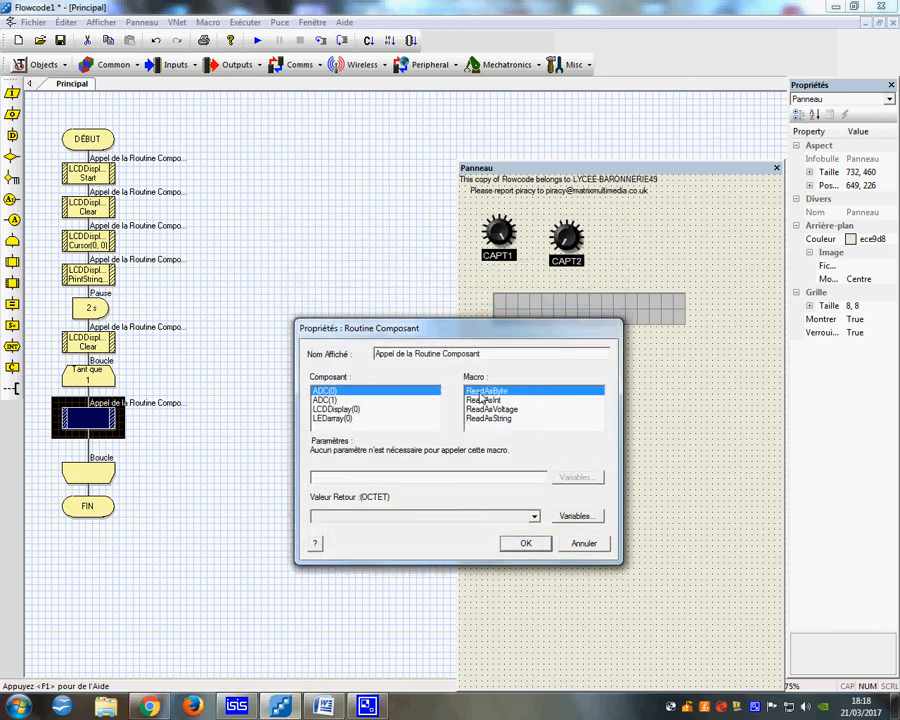
# Create the byte (Octet) variable CAPT1 and use it as the return value of the ADC(0) call.
pyautogui.click(578, 517)
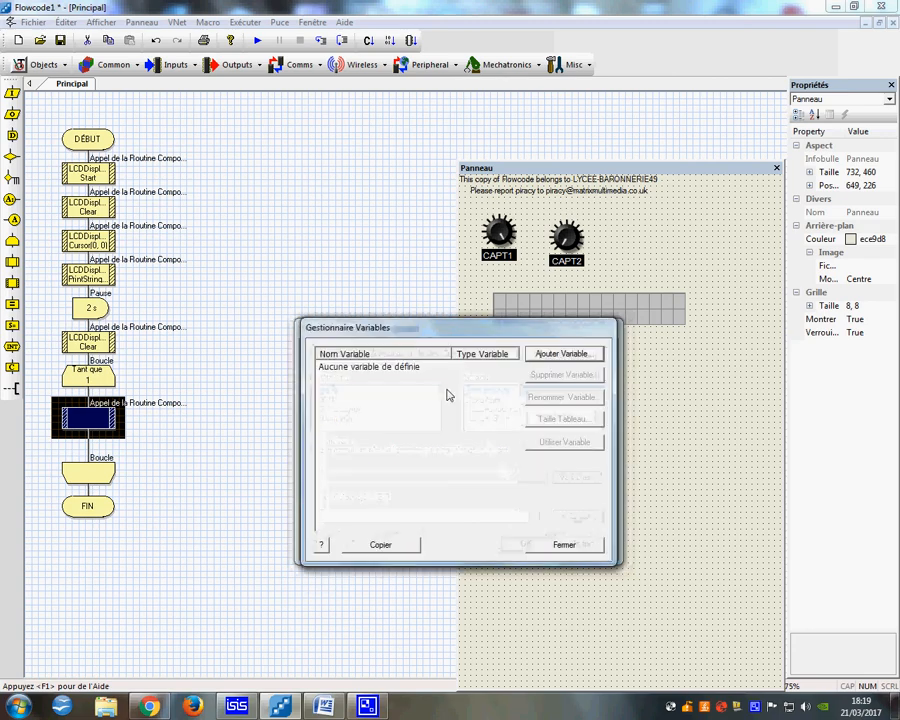
pyautogui.click(567, 356)
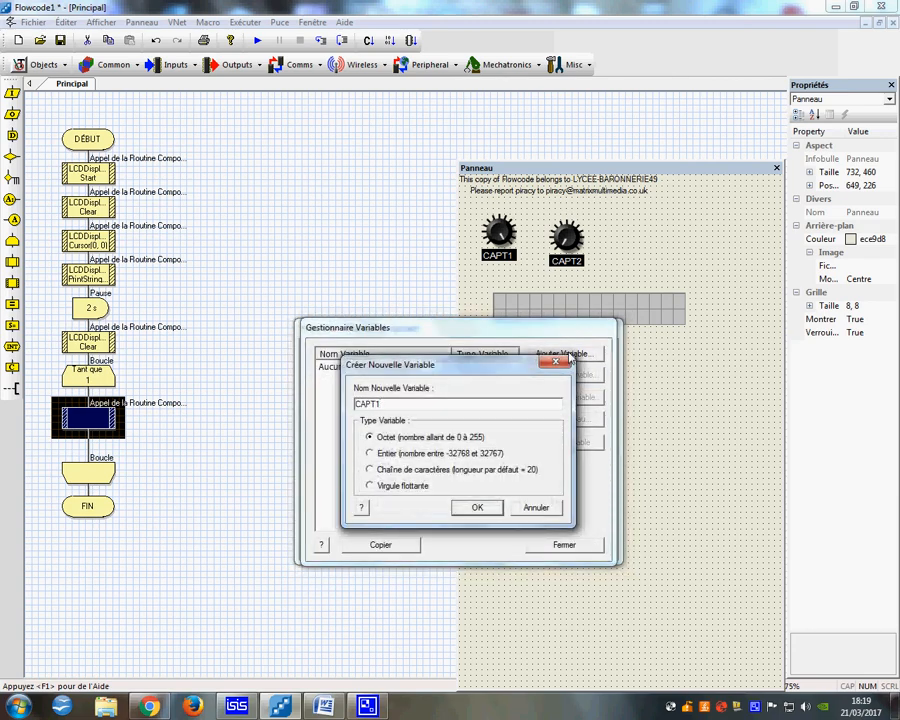
pyautogui.click(482, 508)
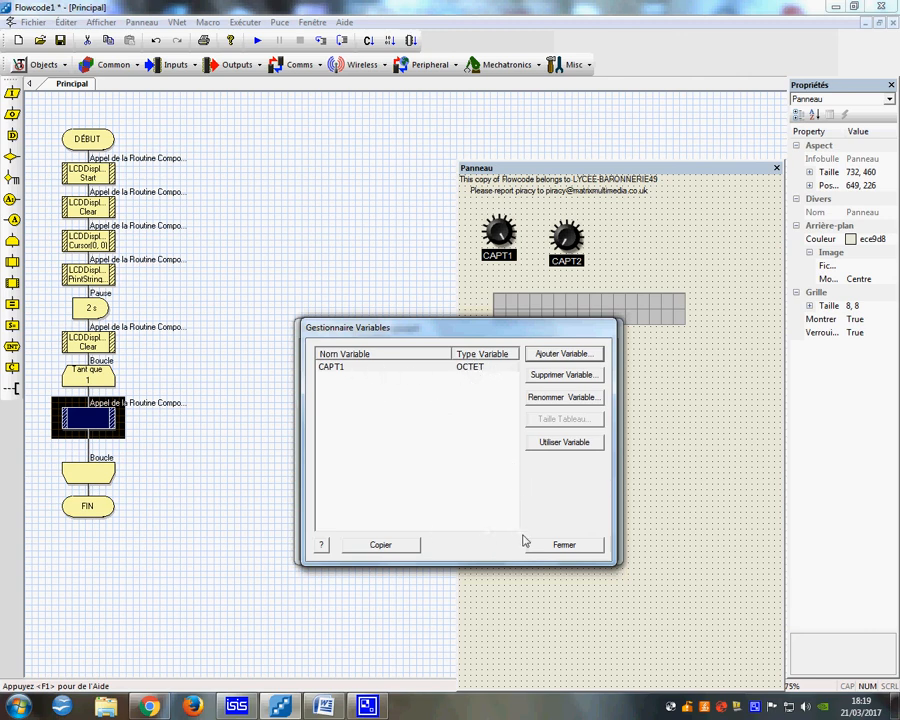
pyautogui.doubleClick(340, 368)
pyautogui.click(523, 544)
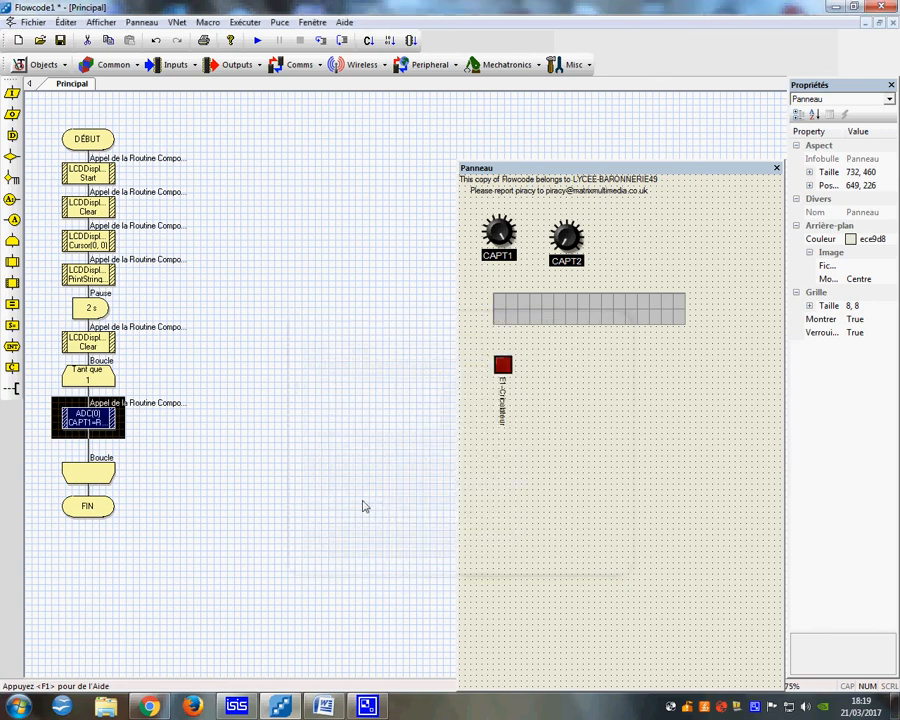
# Insert a second component routine call below the ADC(0) call and assign it the ADC(1) ReadAsByte macro.
pyautogui.moveTo(15, 279); pyautogui.dragTo(93, 456)
pyautogui.doubleClick(93, 456)
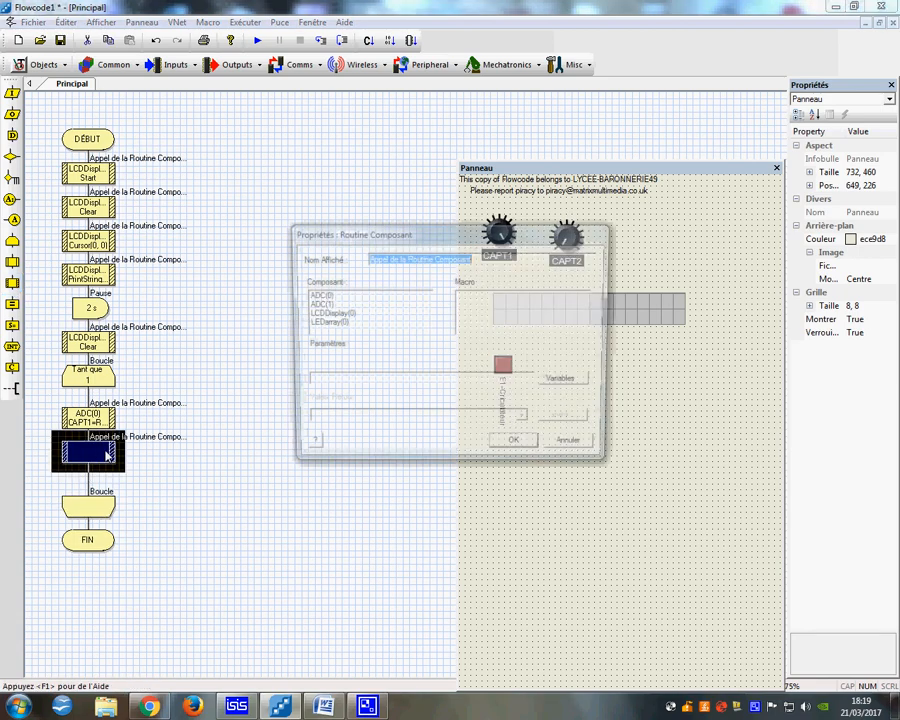
pyautogui.click(318, 304)
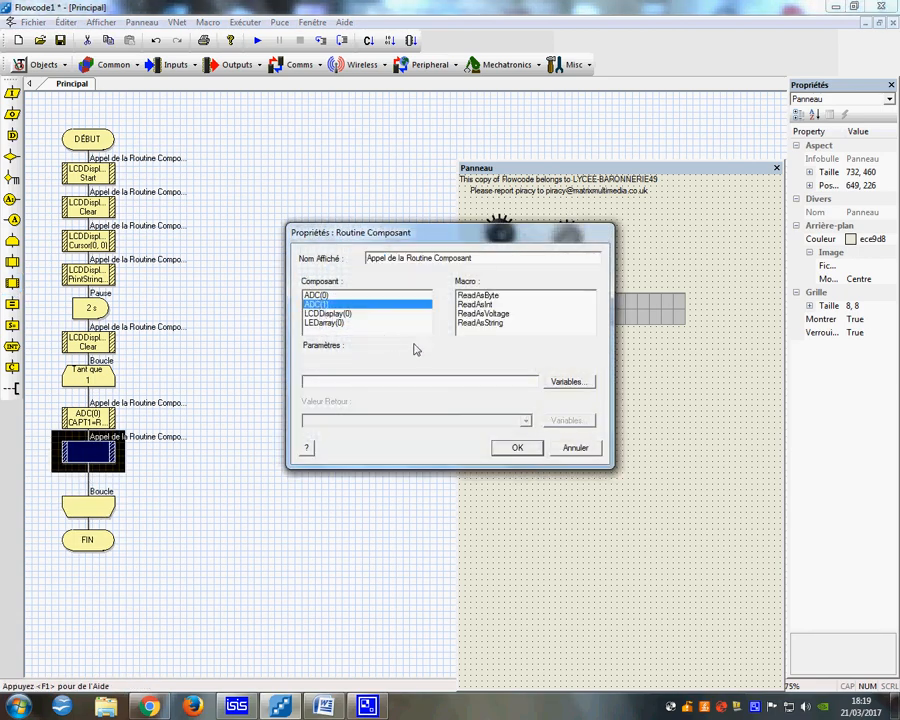
pyautogui.click(478, 295)
pyautogui.click(311, 422)
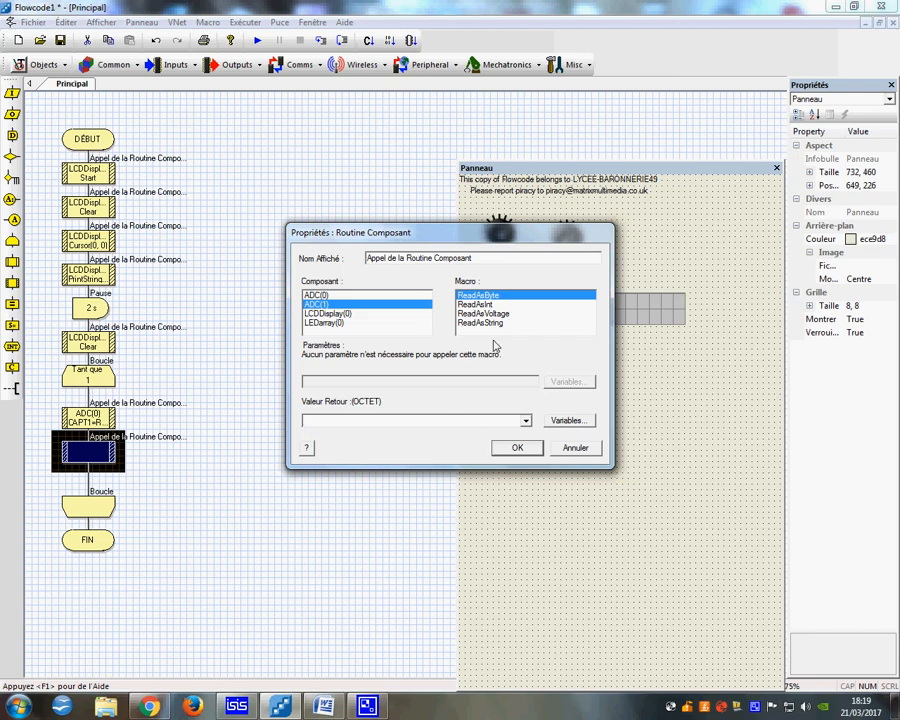
# Create the byte (Octet) variable CAPT2 and use it as the return value of the ADC(1) call.
pyautogui.click(566, 420)
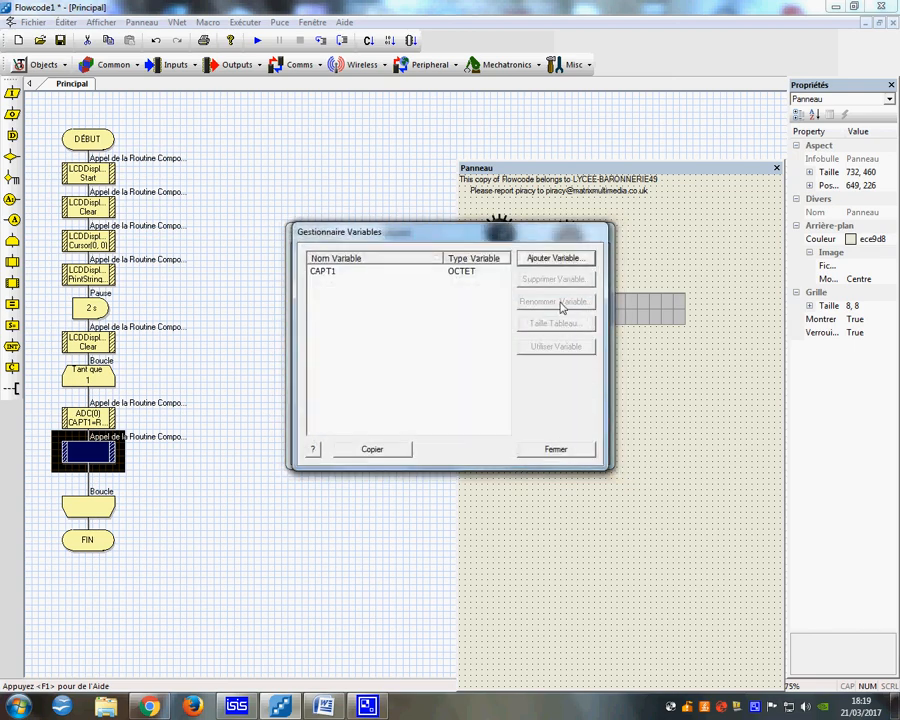
pyautogui.click(552, 259)
pyautogui.write('CAPT2')
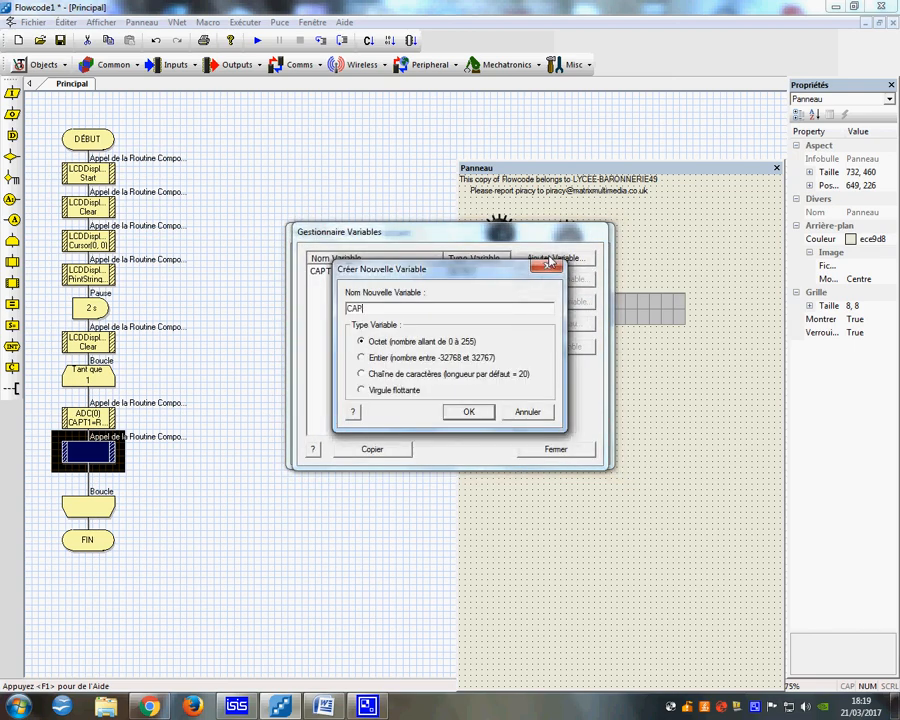
pyautogui.click(468, 411)
pyautogui.doubleClick(328, 286)
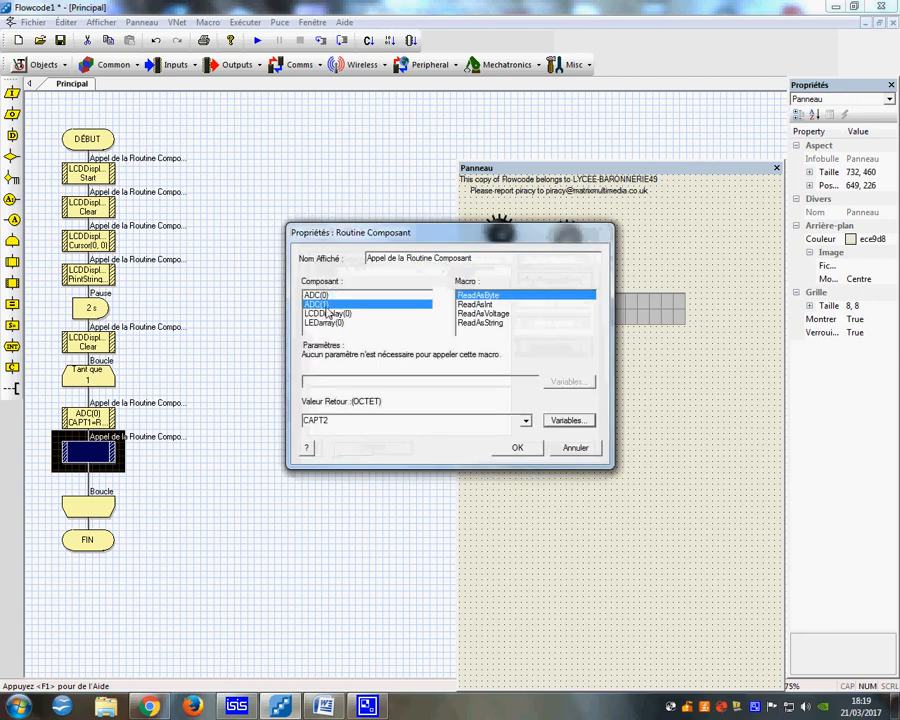
pyautogui.click(517, 447)
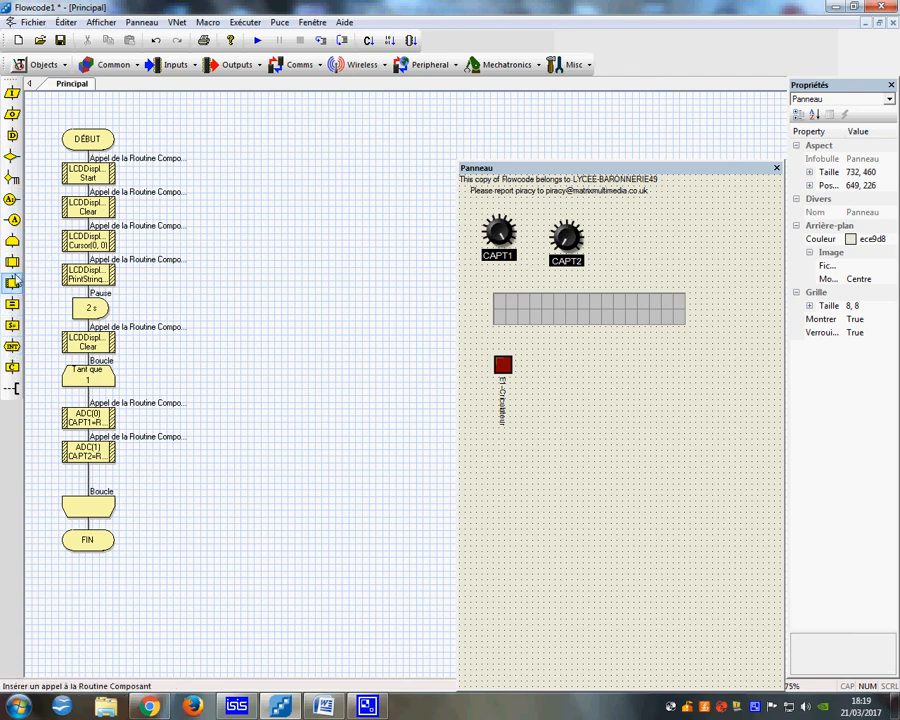
# Insert an output directly after DÉBUT that sends 0 to single bit 1 of PORTE.
pyautogui.moveTo(10, 117); pyautogui.dragTo(88, 178)
pyautogui.doubleClick(88, 178)
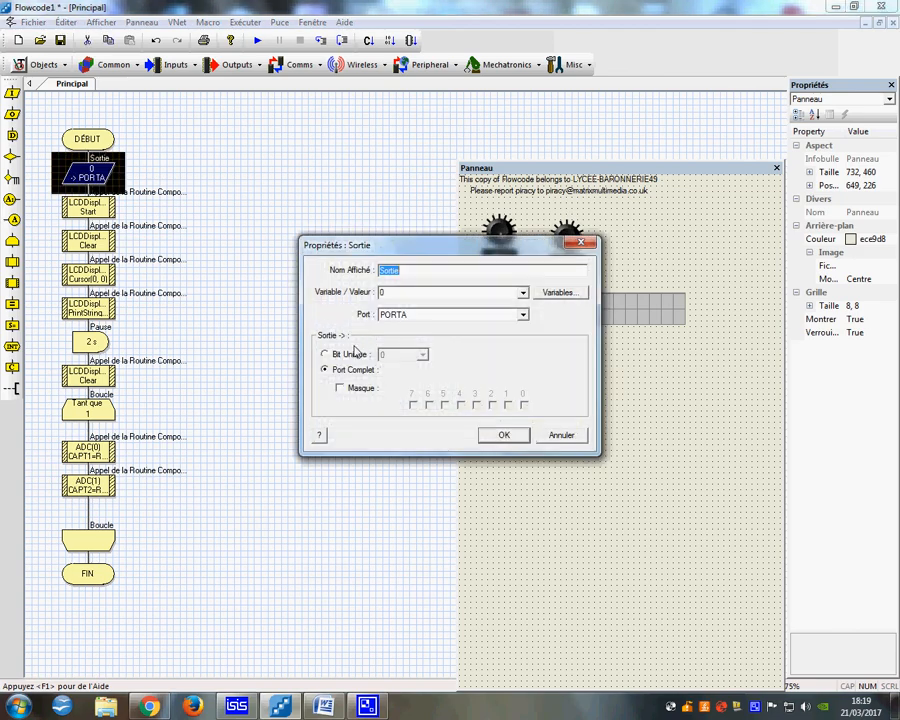
pyautogui.click(408, 316)
pyautogui.click(392, 362)
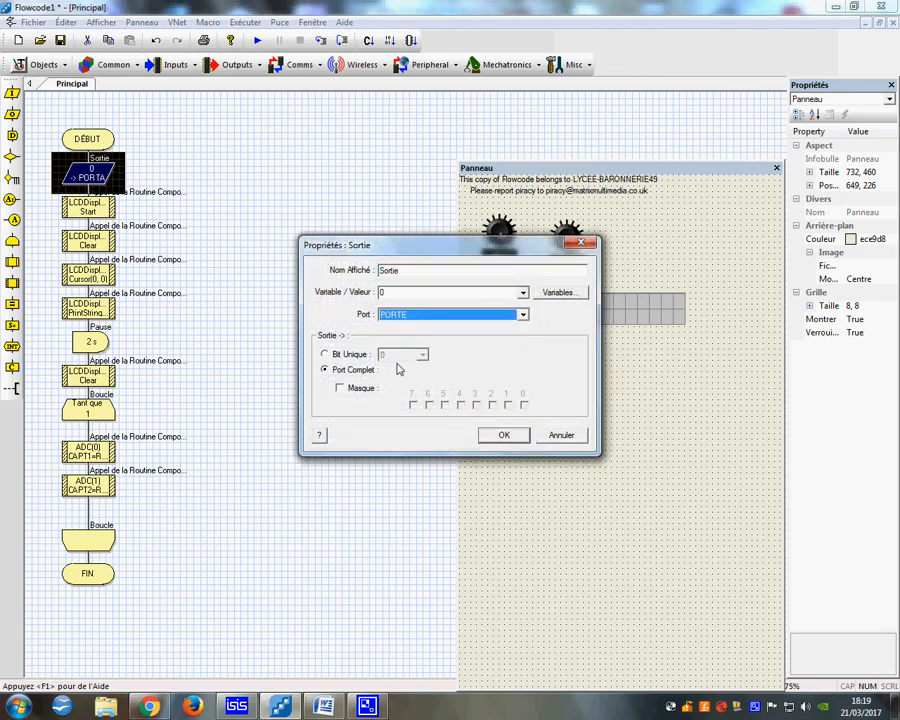
pyautogui.click(324, 354)
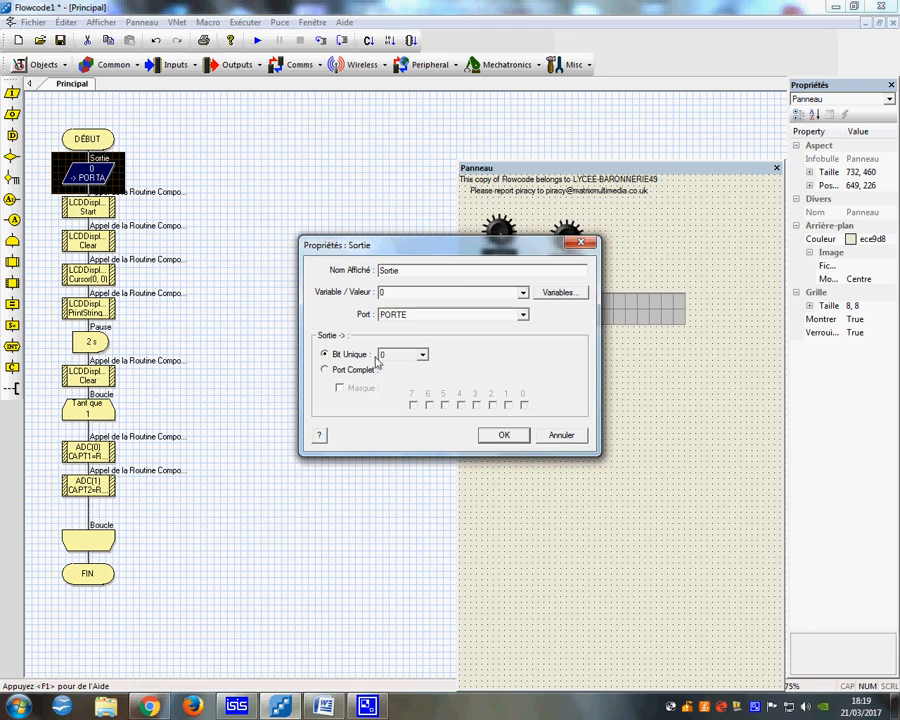
pyautogui.click(420, 355)
pyautogui.click(405, 377)
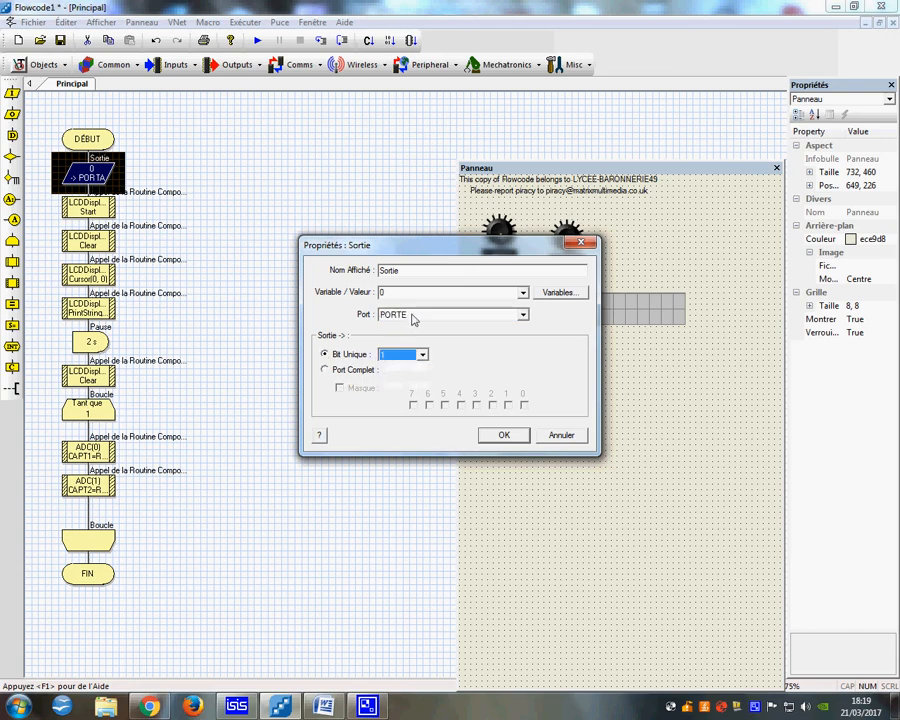
pyautogui.click(501, 436)
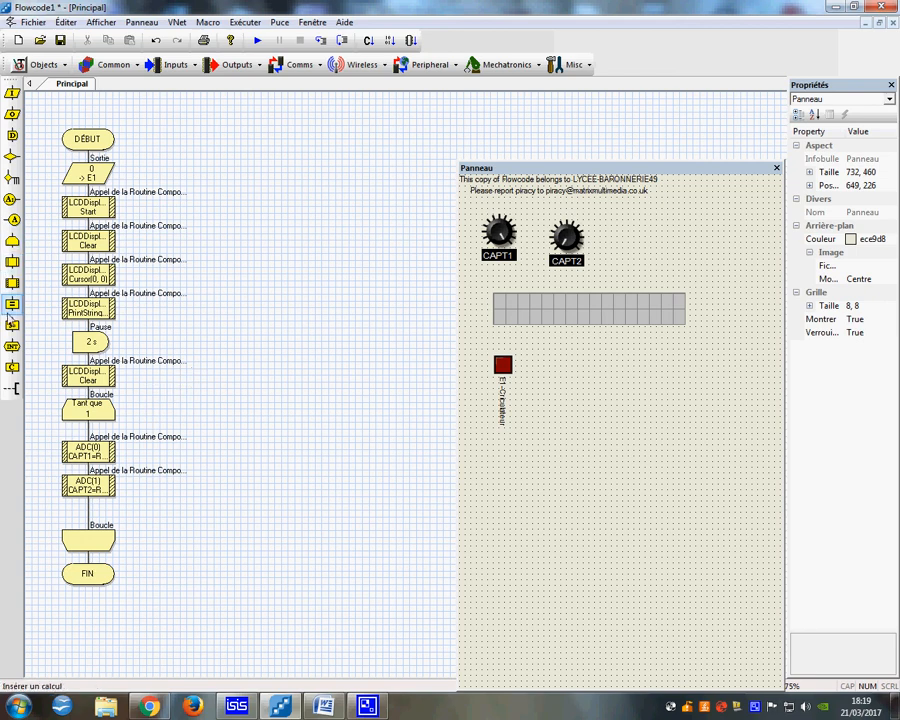
# Insert a decision below the ADC(1) call in the loop and enter the variable CAPT1 in its condition.
pyautogui.moveTo(11, 163); pyautogui.dragTo(85, 512)
pyautogui.doubleClick(87, 527)
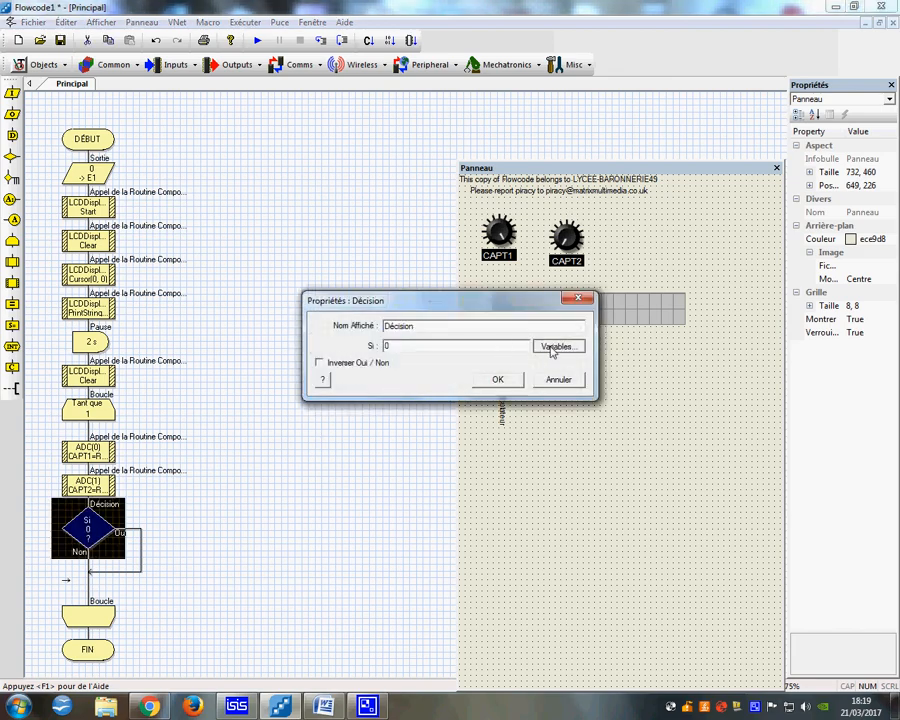
pyautogui.click(555, 345)
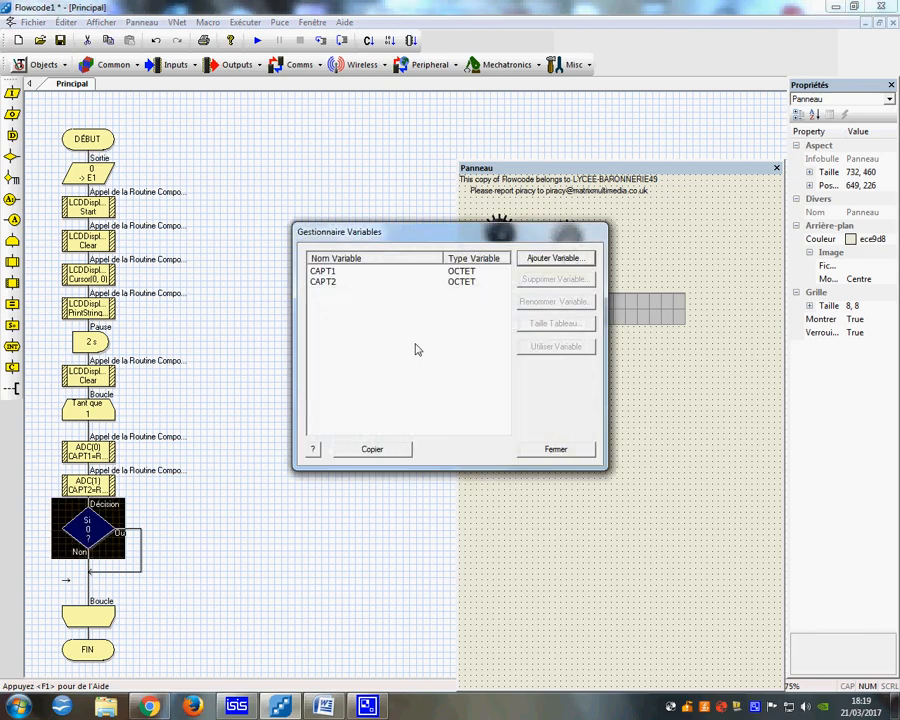
pyautogui.doubleClick(322, 271)
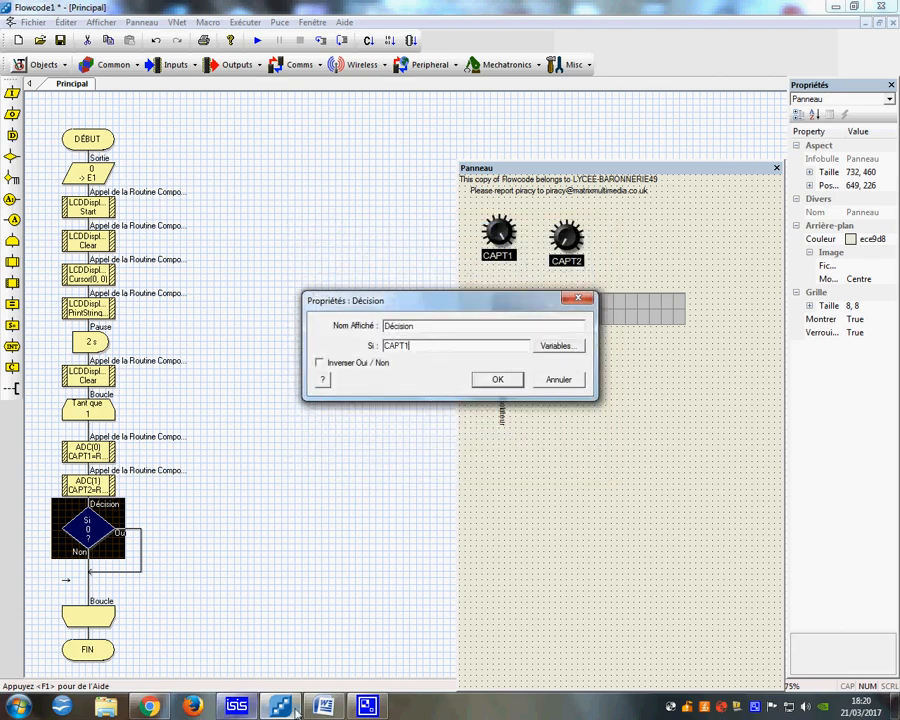
# Consult the sensor wiring in ISIS and the project description in Word, and set the Flowcode decision's condition to CAPT2>CAPT1.
pyautogui.click(237, 709)
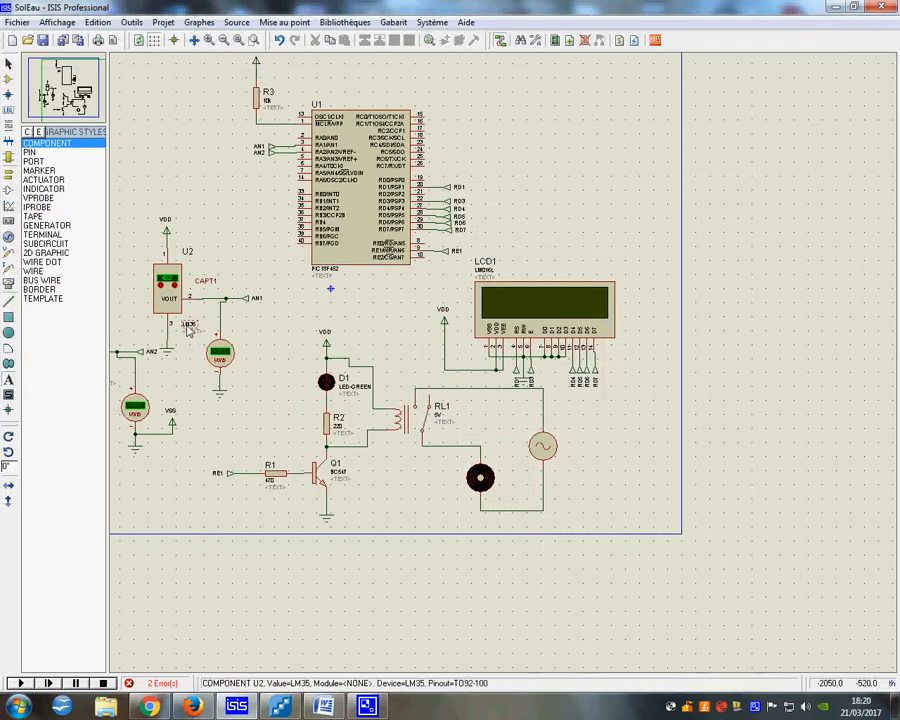
pyautogui.scroll(2, 206, 300)
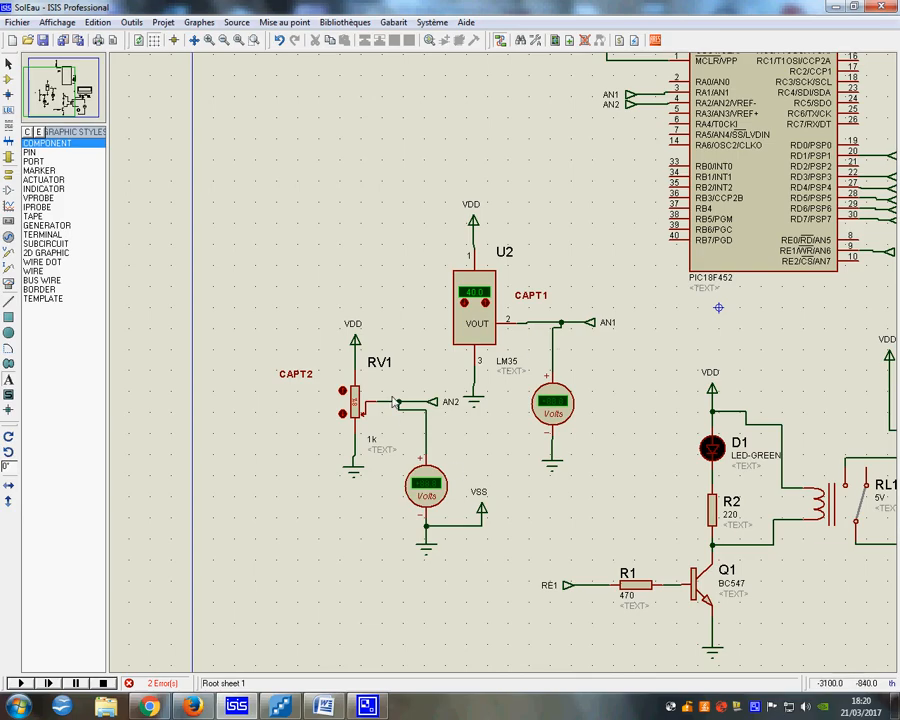
pyautogui.hotkey('alt', 'Tab')
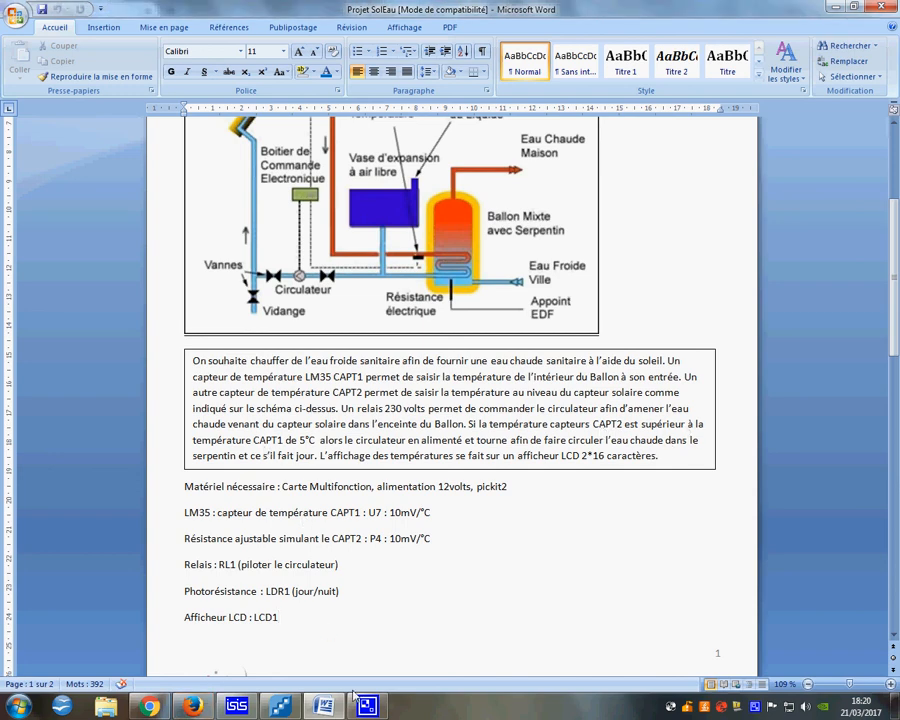
pyautogui.click(284, 710)
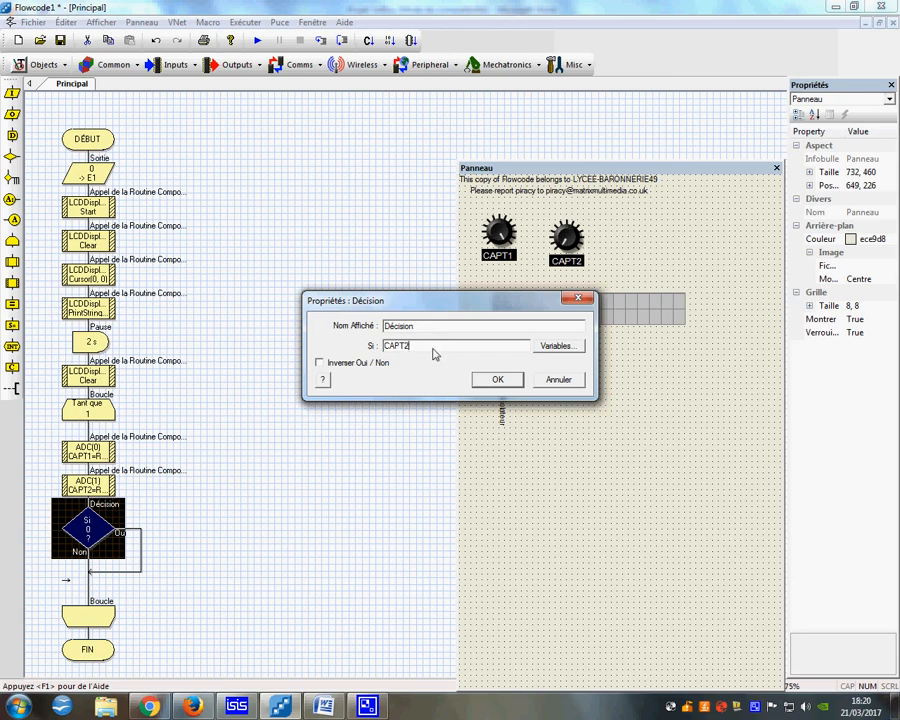
pyautogui.click(548, 345)
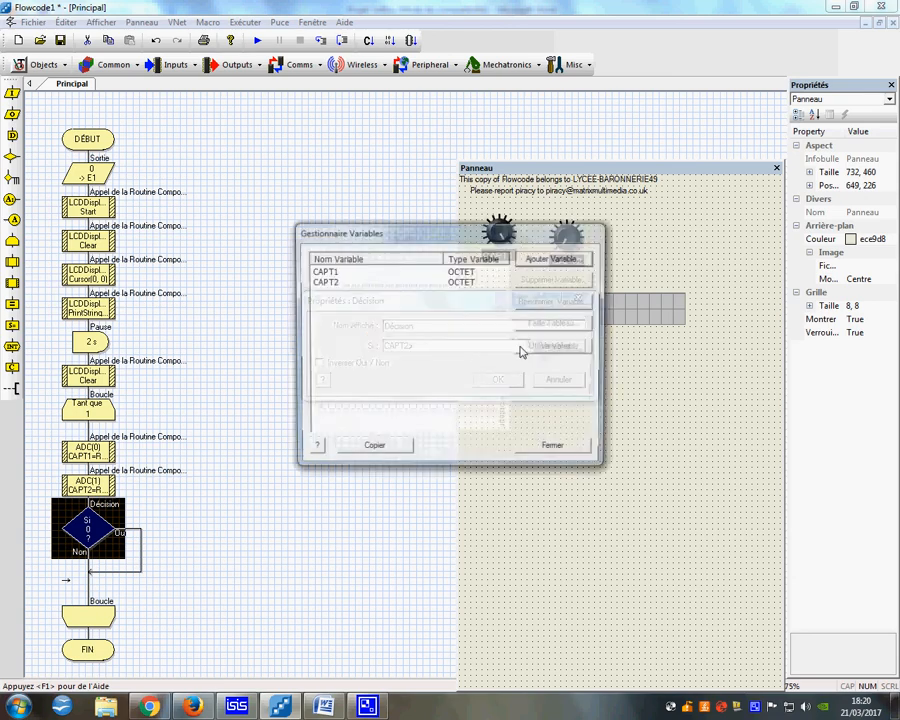
pyautogui.click(334, 272)
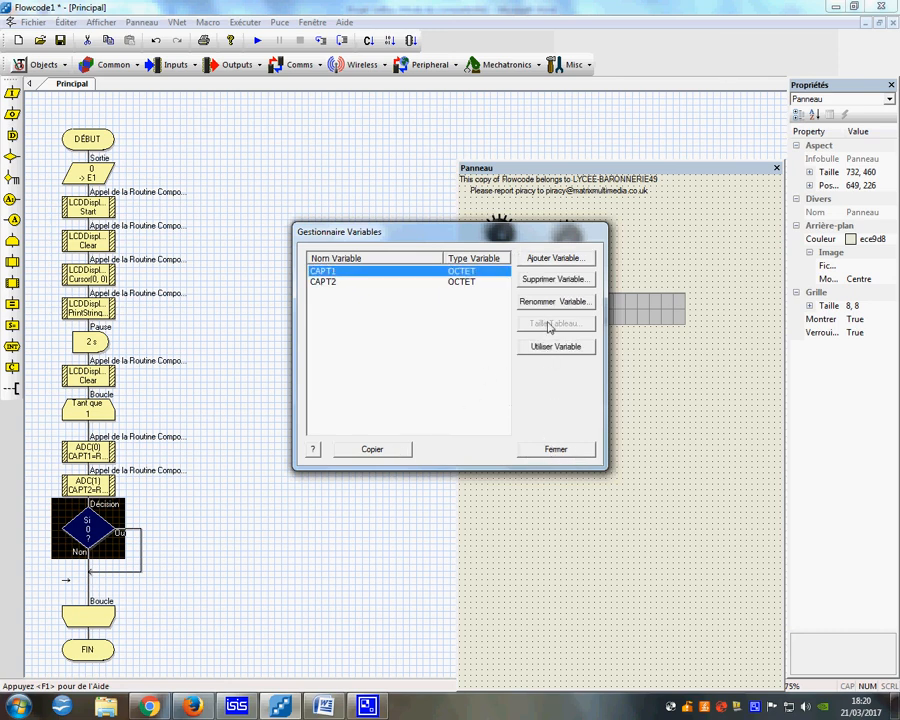
pyautogui.click(541, 260)
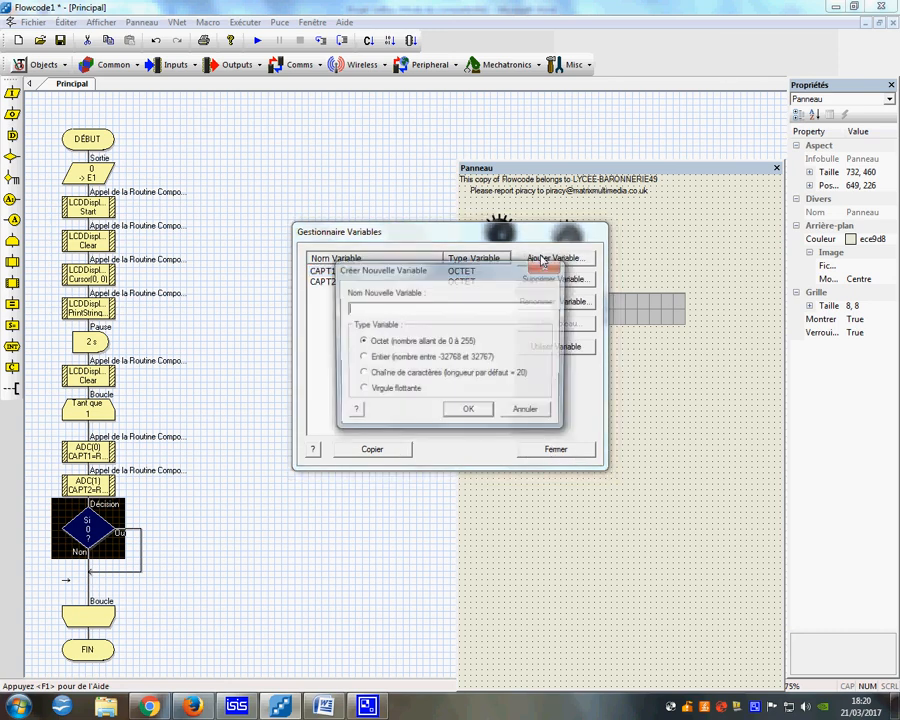
pyautogui.click(527, 412)
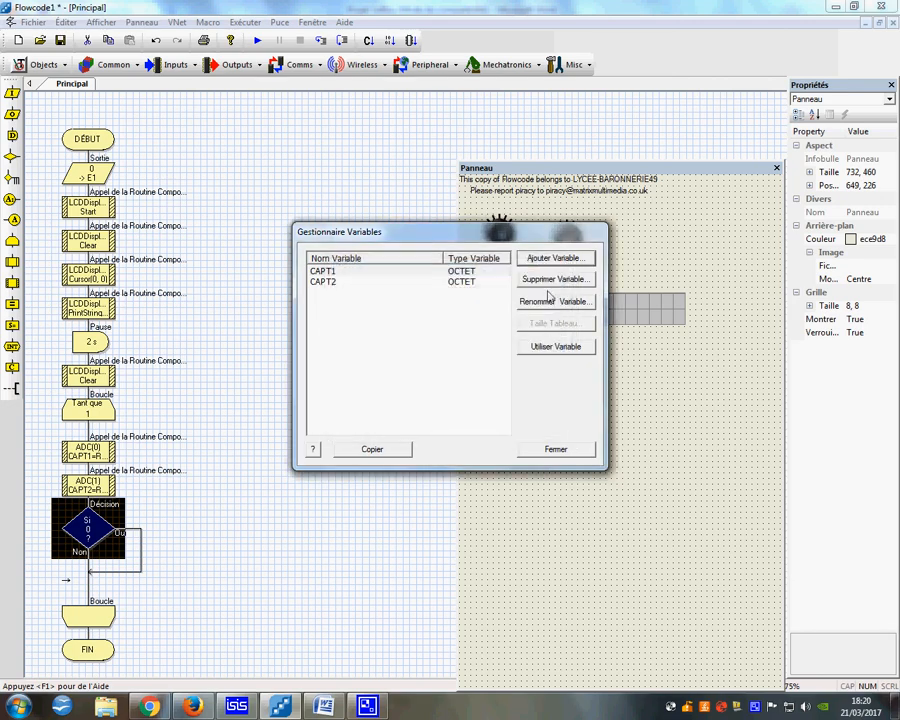
pyautogui.doubleClick(342, 272)
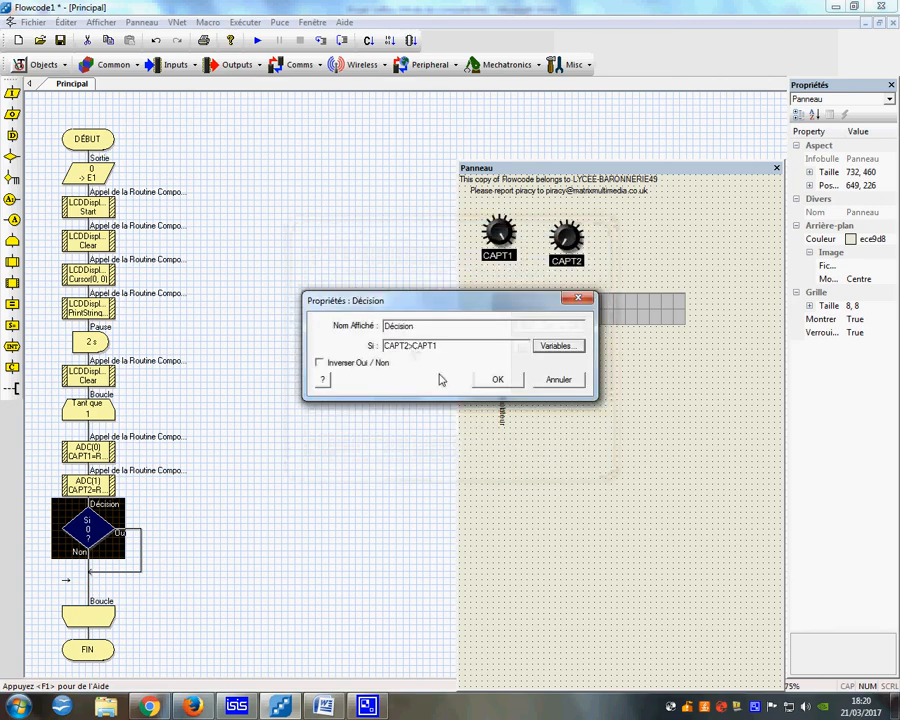
pyautogui.click(498, 380)
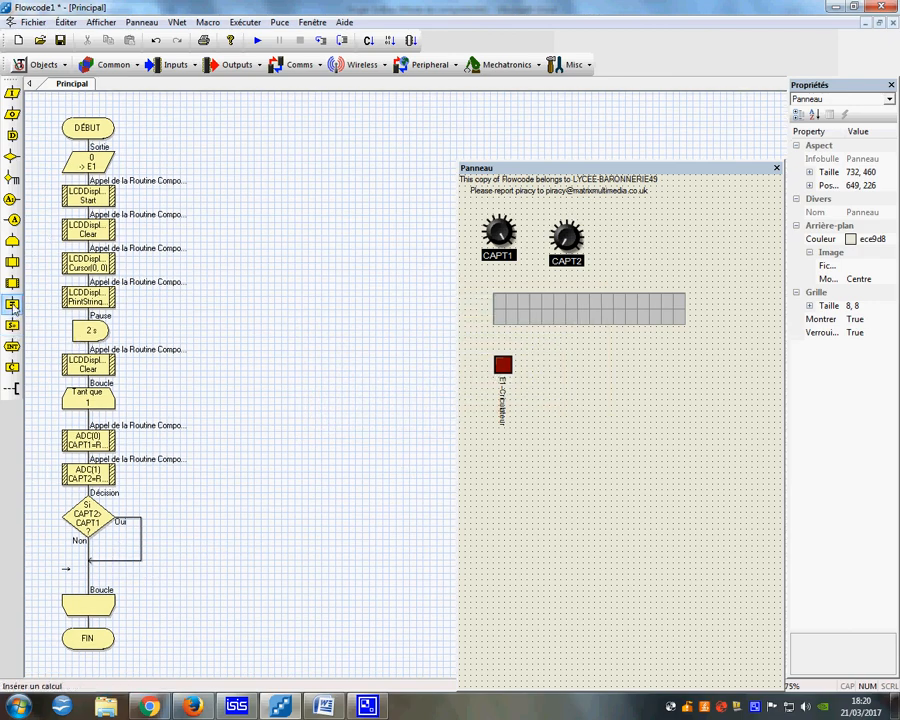
# Insert an output in the decision's Oui branch that sends 1 to single bit 0 of PORTE.
pyautogui.moveTo(12, 114); pyautogui.dragTo(140, 545)
pyautogui.doubleClick(140, 548)
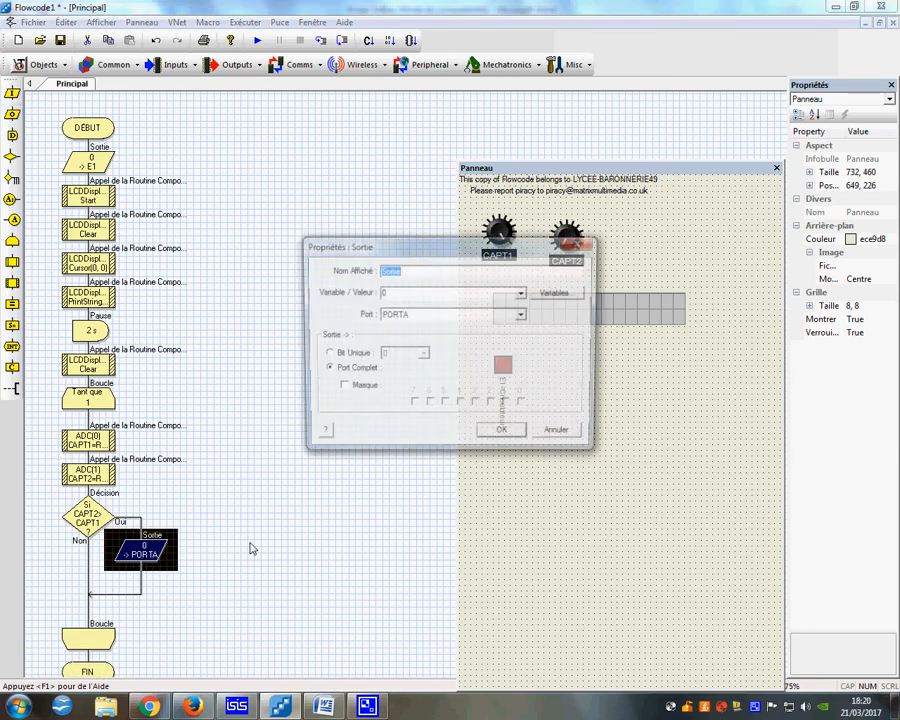
pyautogui.click(326, 355)
pyautogui.click(424, 316)
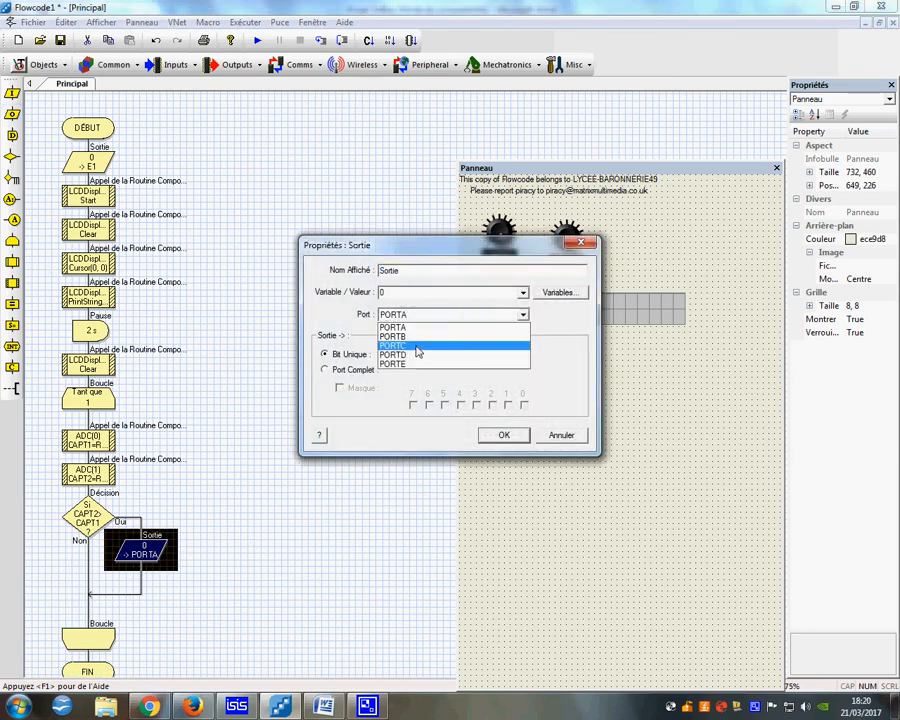
pyautogui.click(406, 366)
pyautogui.write('1')
pyautogui.click(503, 435)
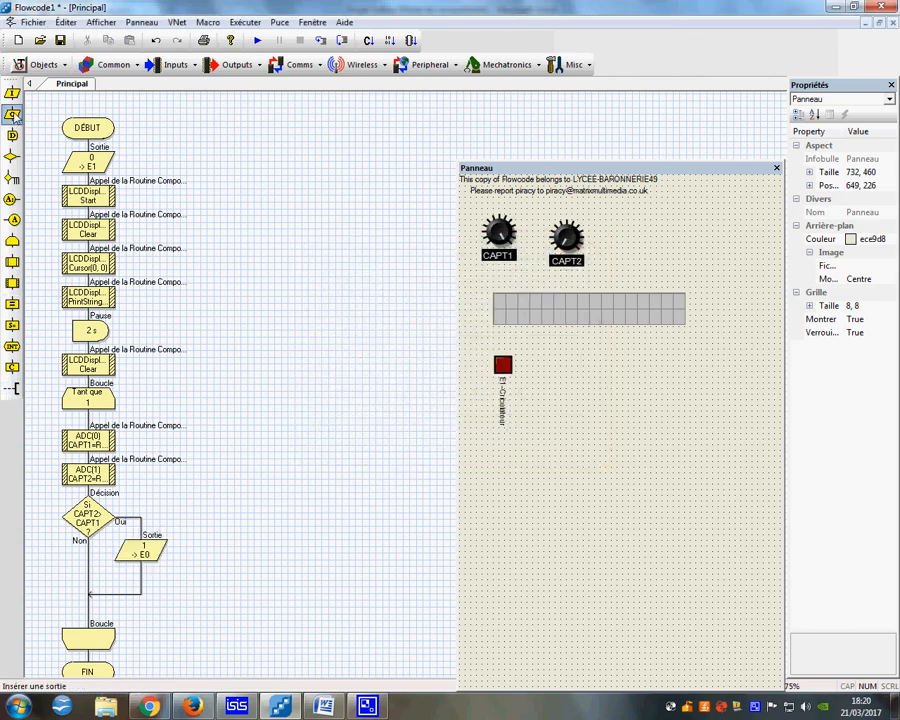
# Insert an output in the decision's Non branch that sends 0 to single bit 1 of PORTE.
pyautogui.moveTo(12, 113); pyautogui.dragTo(88, 567)
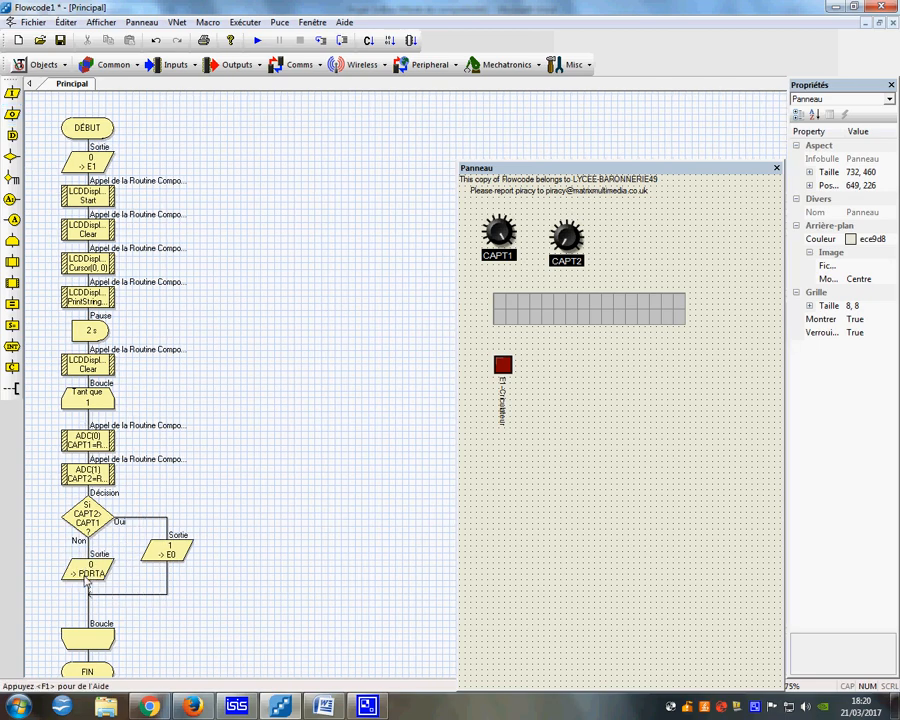
pyautogui.doubleClick(88, 570)
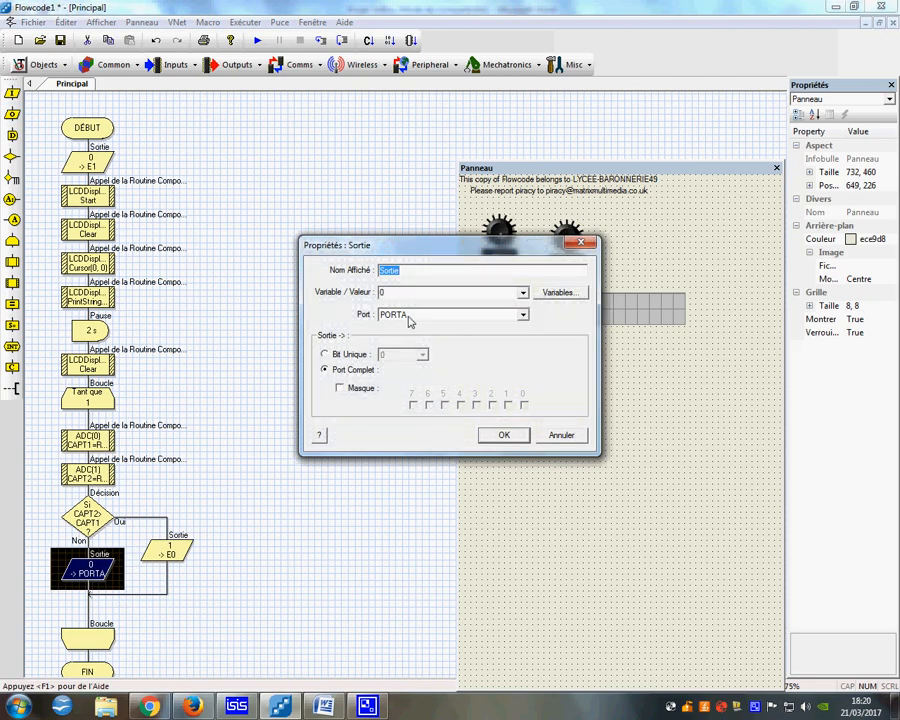
pyautogui.click(325, 355)
pyautogui.click(522, 315)
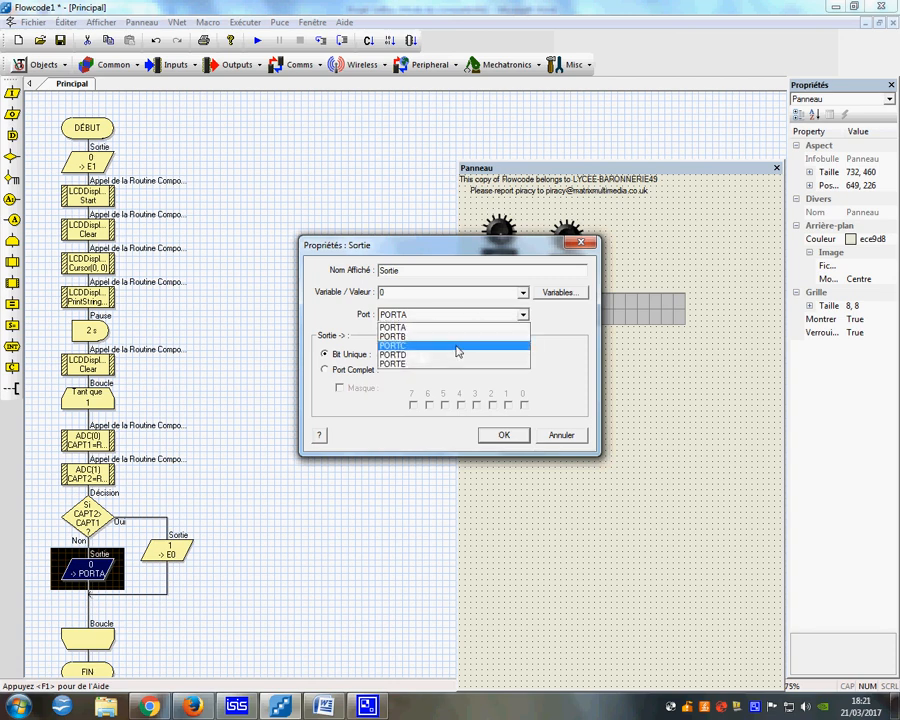
pyautogui.click(404, 366)
pyautogui.click(422, 355)
pyautogui.click(404, 379)
pyautogui.click(487, 436)
pyautogui.click(240, 550)
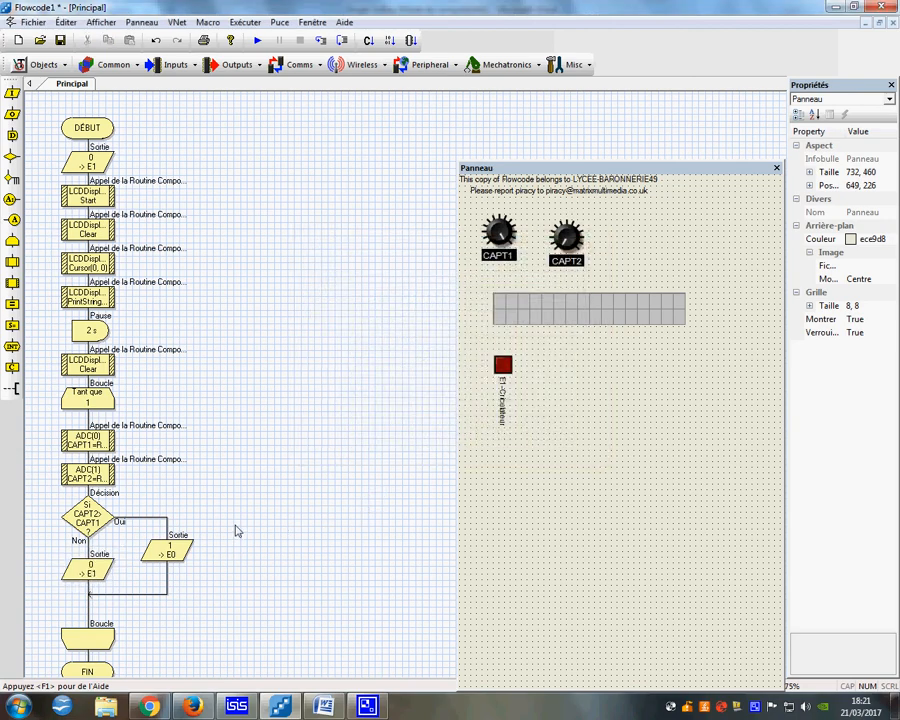
# Insert a component routine call between ADC(0) and ADC(1) that runs the LCDDisplay(0) Cursor macro with parameters 0,0.
pyautogui.scroll(-1, 236, 531)
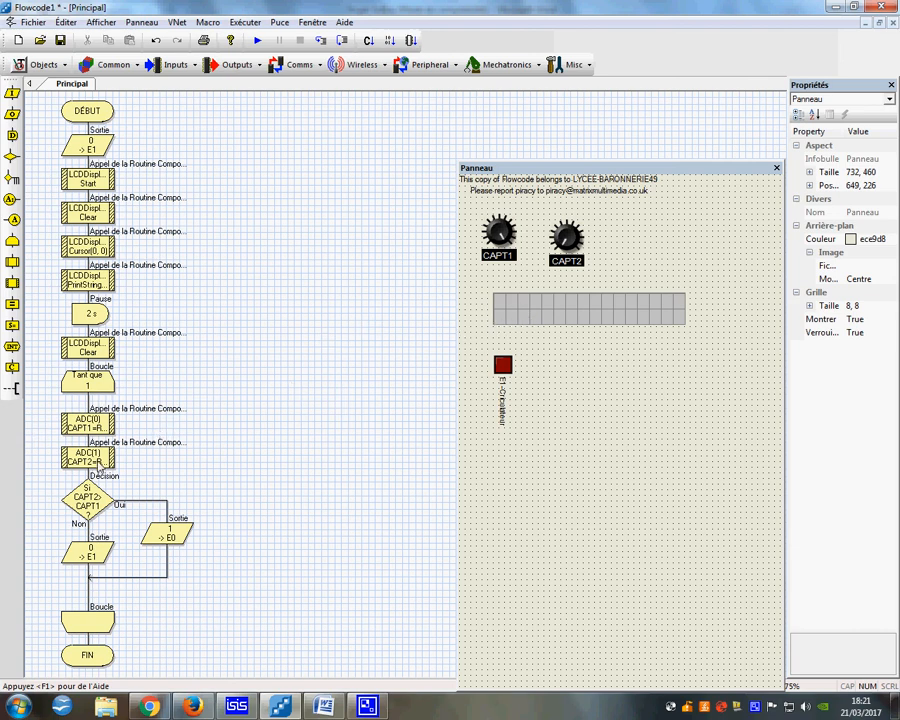
pyautogui.click(88, 427)
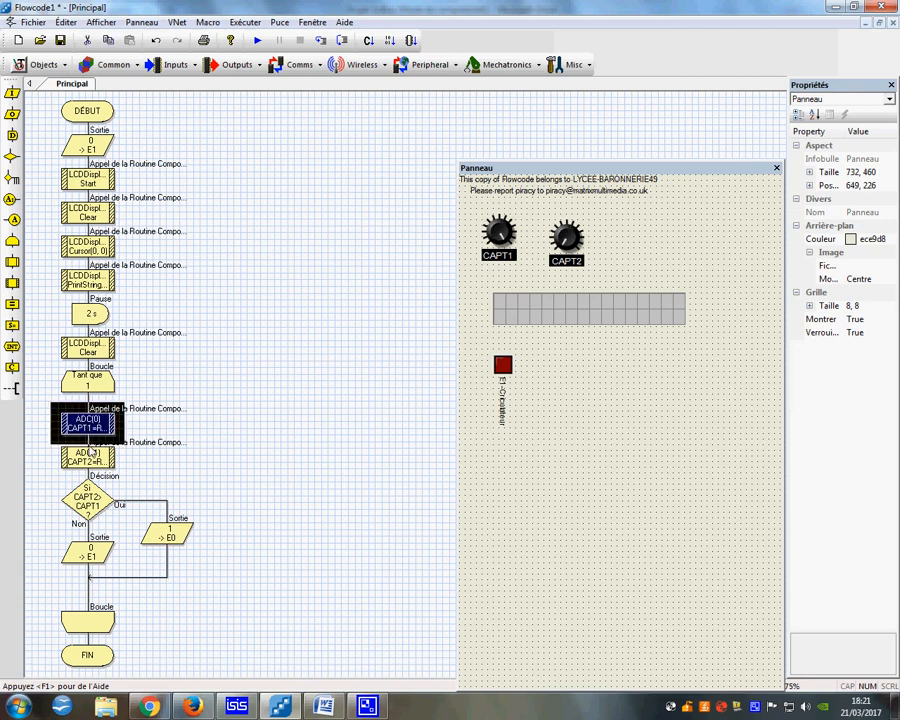
pyautogui.click(90, 452)
pyautogui.click(206, 460)
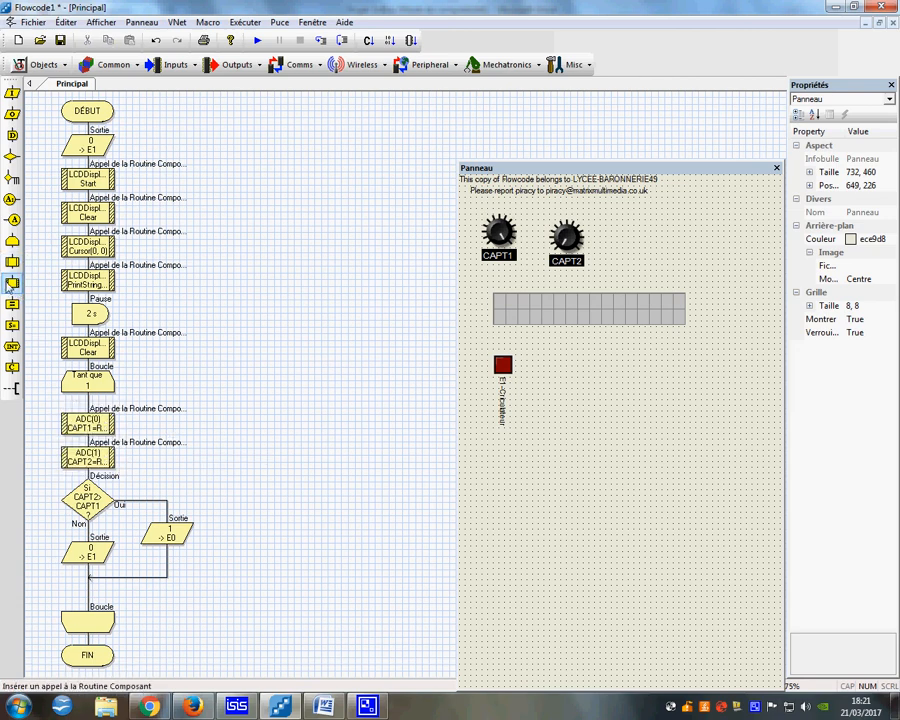
pyautogui.moveTo(26, 327); pyautogui.dragTo(77, 440)
pyautogui.doubleClick(88, 458)
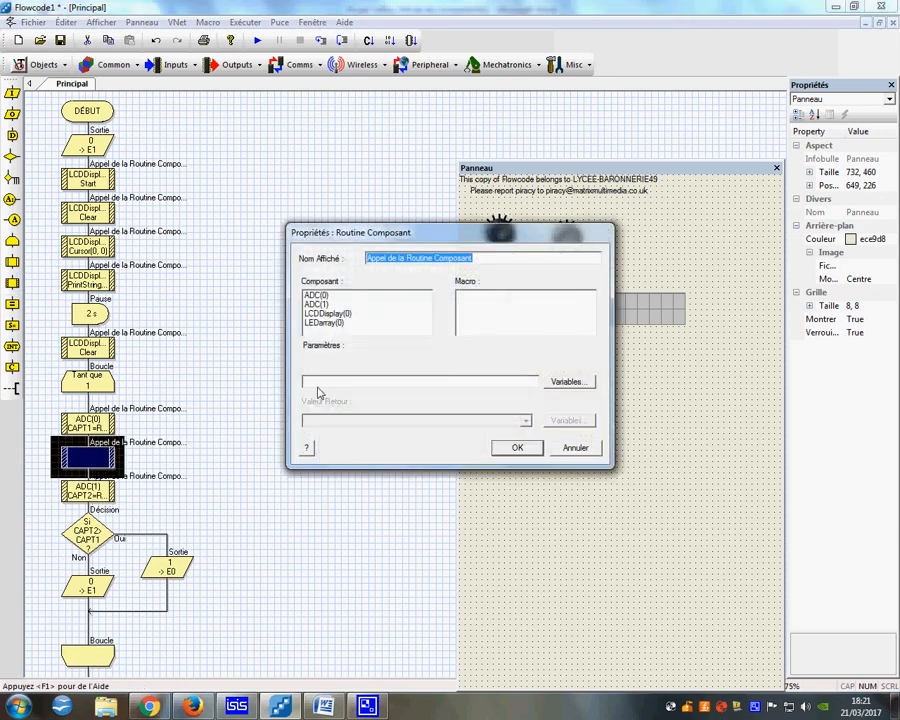
pyautogui.click(330, 313)
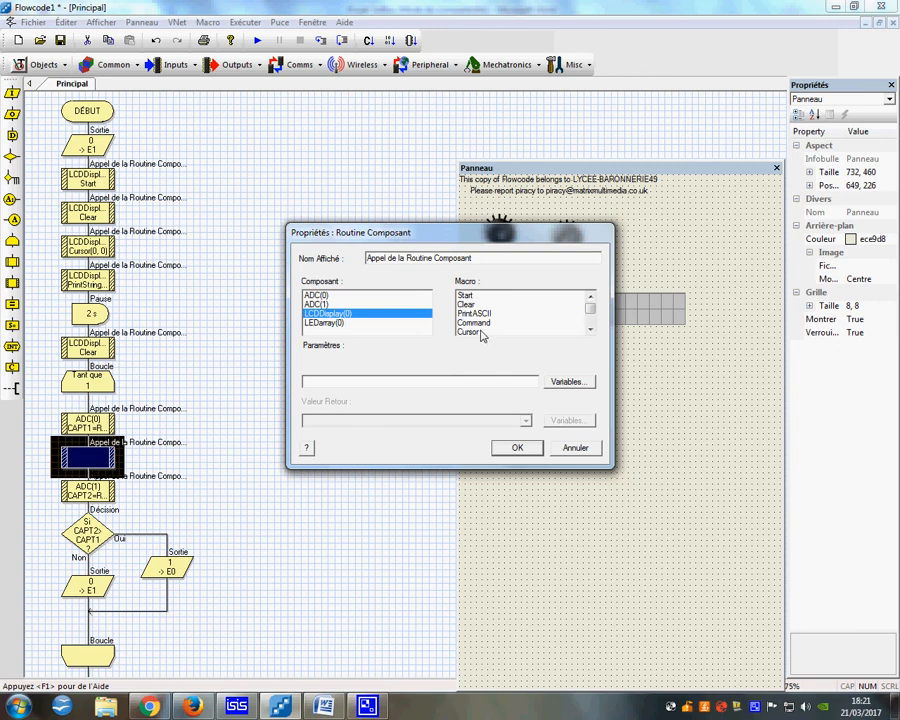
pyautogui.click(545, 330)
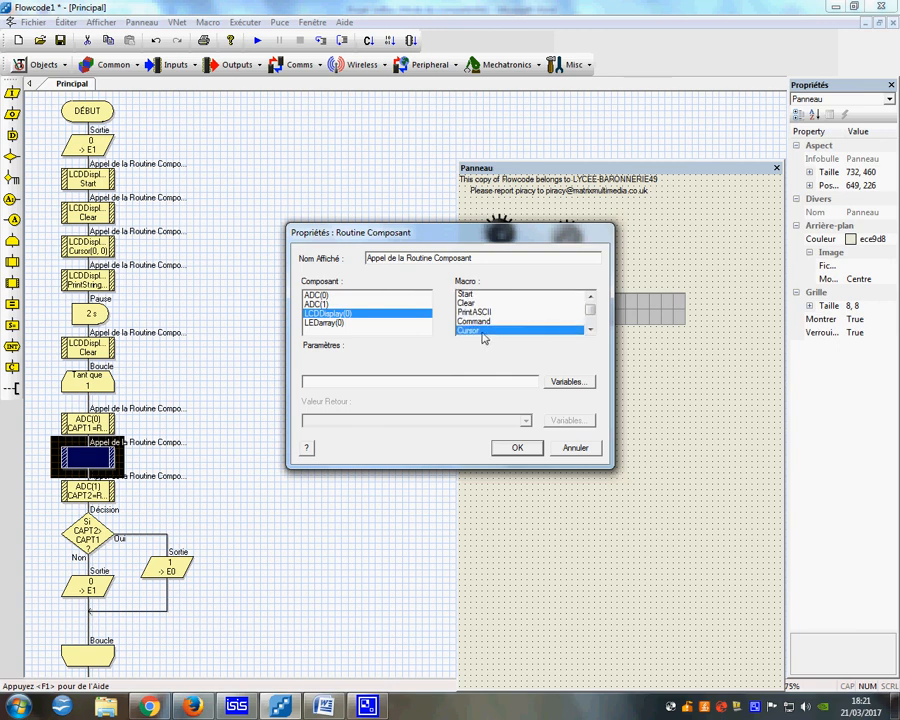
pyautogui.click(322, 381)
pyautogui.write('0,0')
pyautogui.click(510, 449)
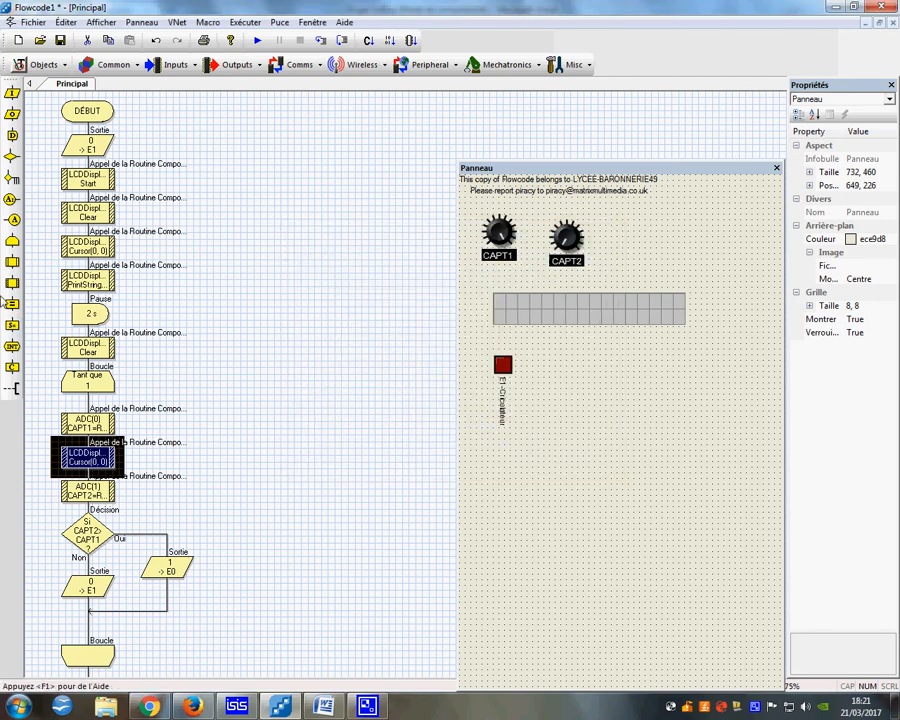
# Add an LCDDisplay(0) PrintNumber call with the variable CAPT1 directly below the Cursor(0, 0) call in the loop.
pyautogui.moveTo(84, 474); pyautogui.dragTo(84, 475)
pyautogui.doubleClick(93, 495)
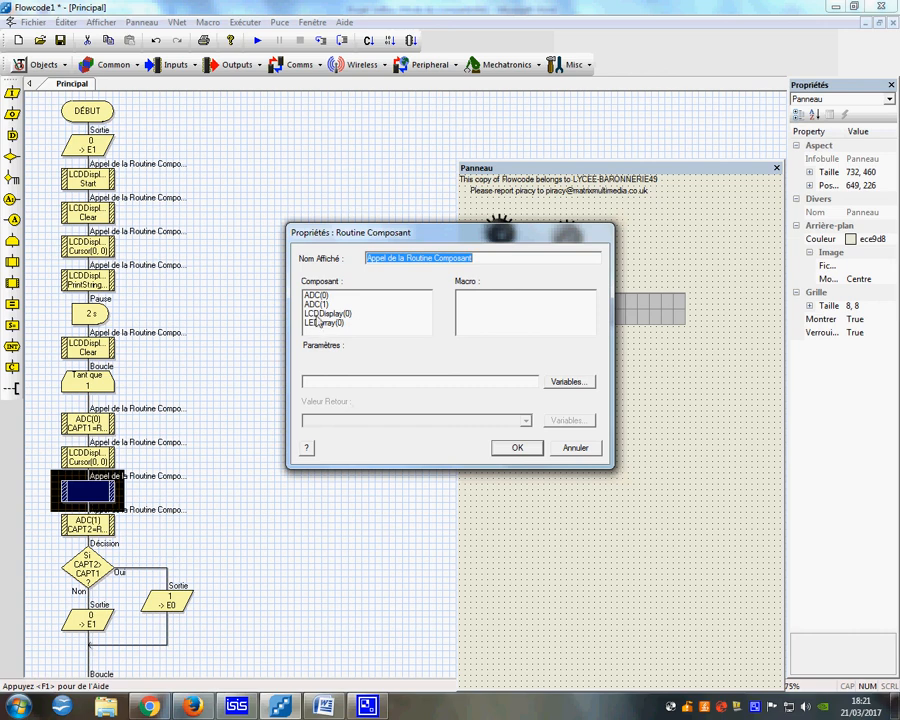
pyautogui.click(340, 314)
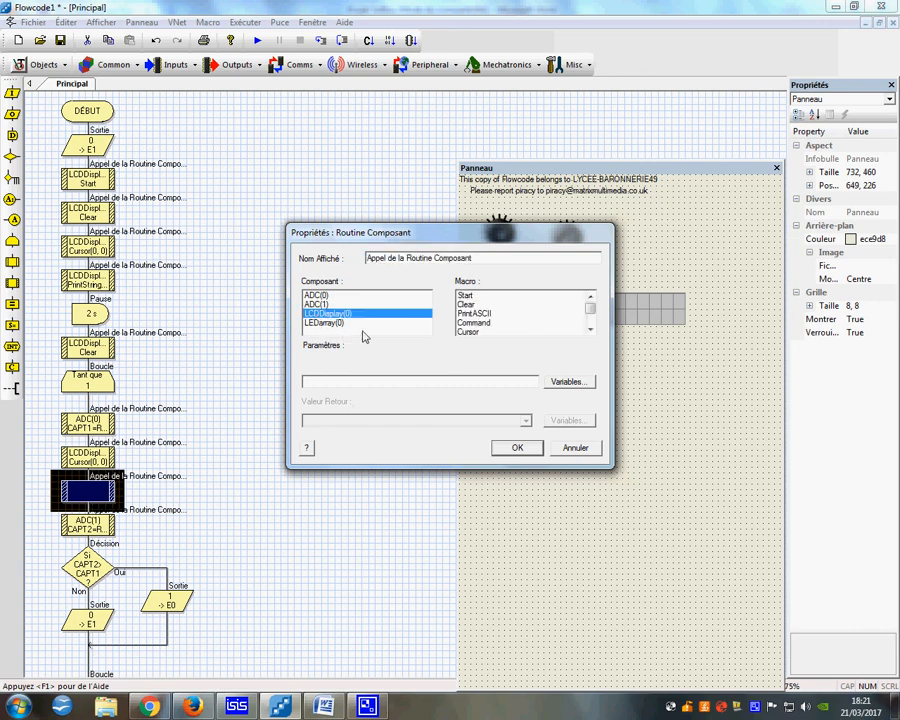
pyautogui.click(590, 329)
pyautogui.click(590, 329)
pyautogui.click(478, 323)
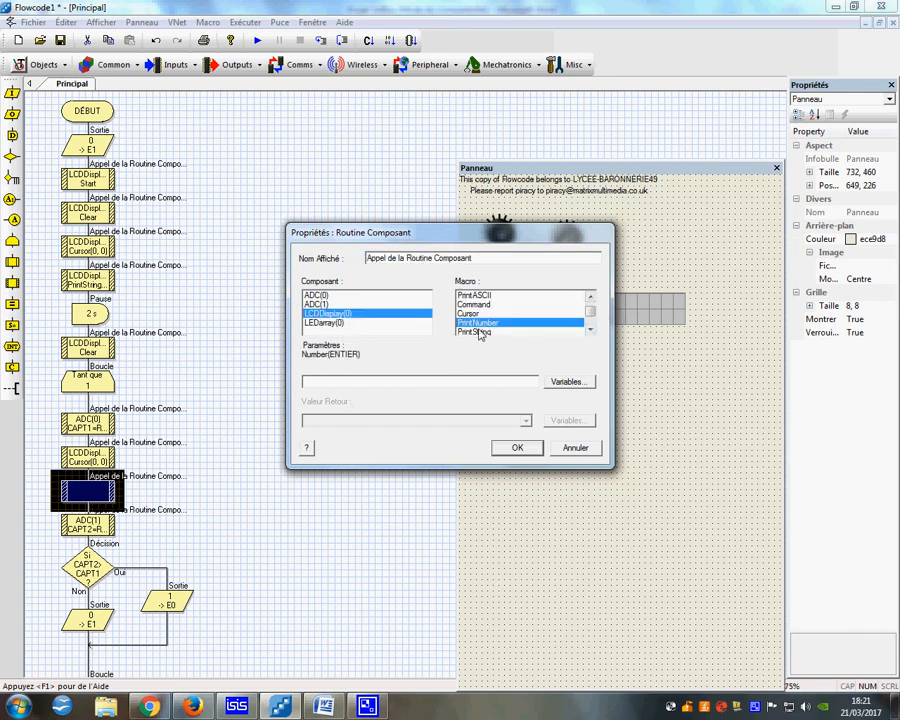
pyautogui.click(568, 381)
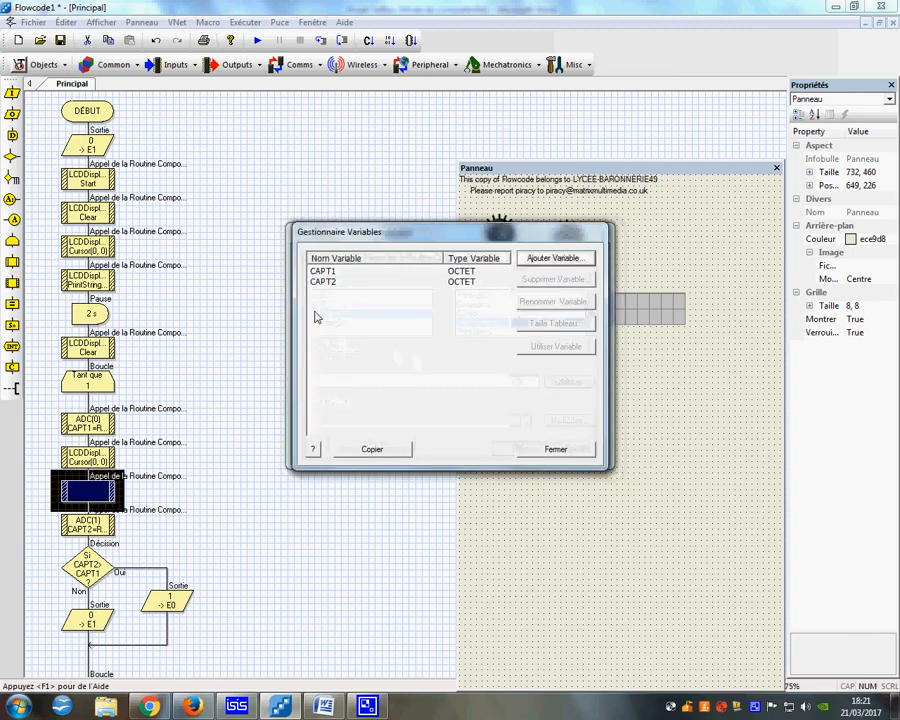
pyautogui.doubleClick(323, 274)
pyautogui.press('Return')
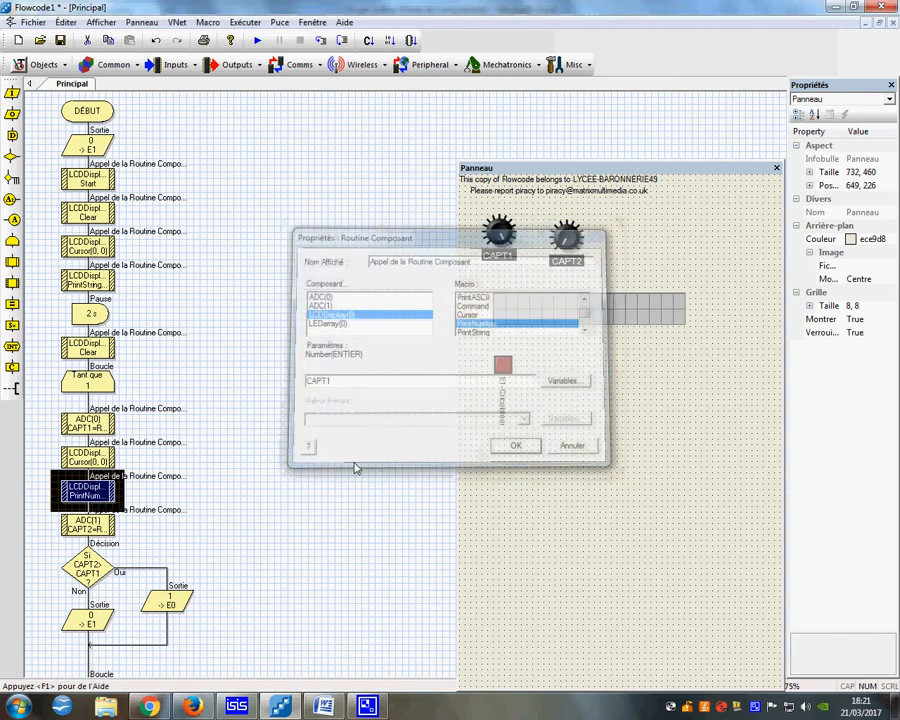
# Insert an LCDDisplay(0) Cursor call with parameters 0,1 directly below the ADC(1) call.
pyautogui.moveTo(12, 283); pyautogui.dragTo(106, 578)
pyautogui.doubleClick(88, 558)
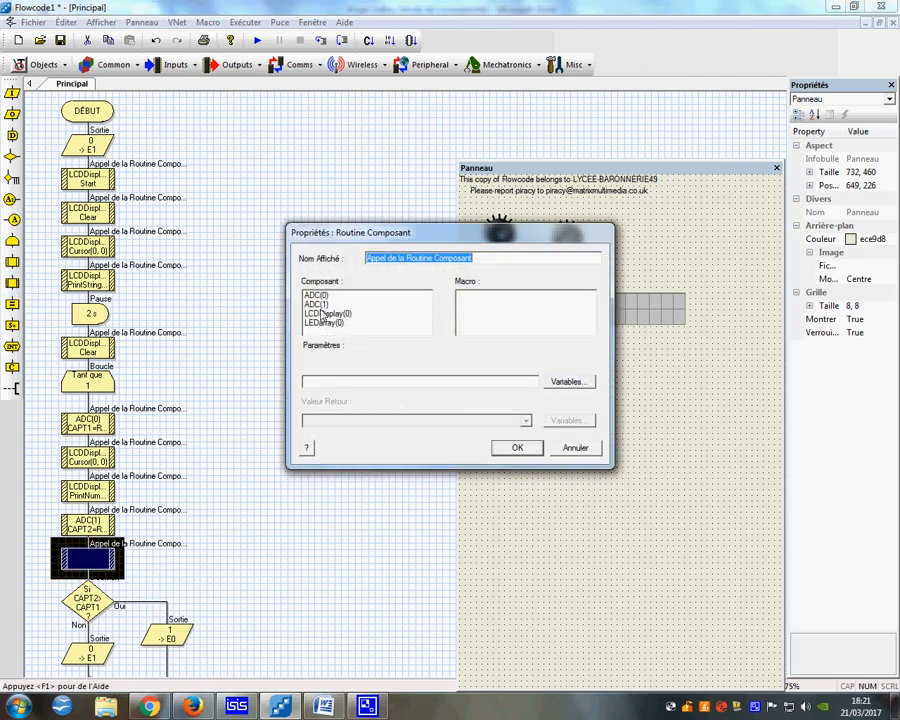
pyautogui.click(330, 313)
pyautogui.moveTo(588, 305); pyautogui.dragTo(588, 320)
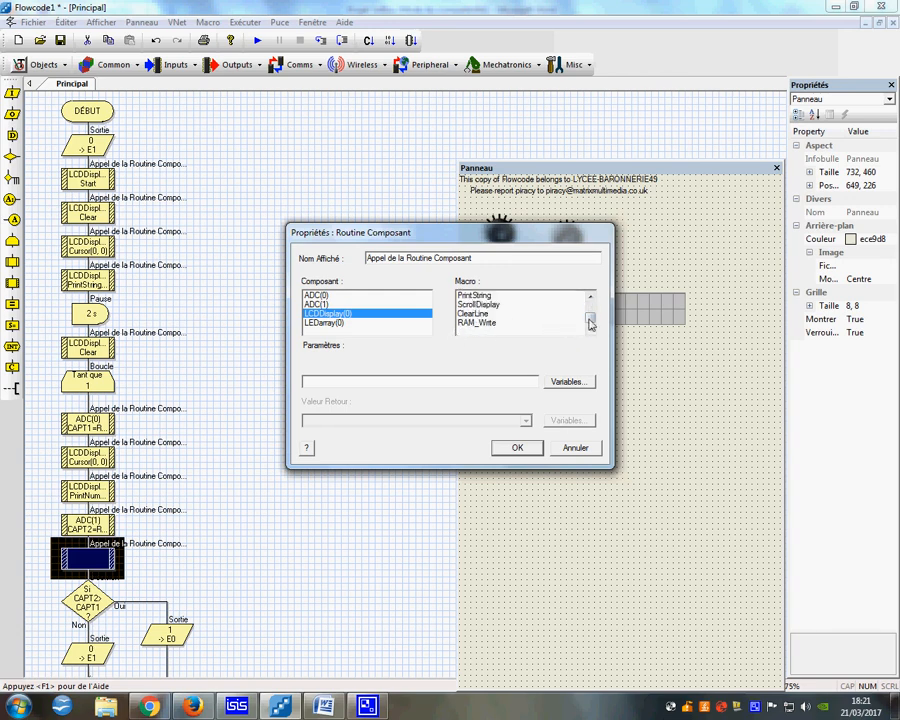
pyautogui.click(590, 296)
pyautogui.click(590, 296)
pyautogui.click(590, 296)
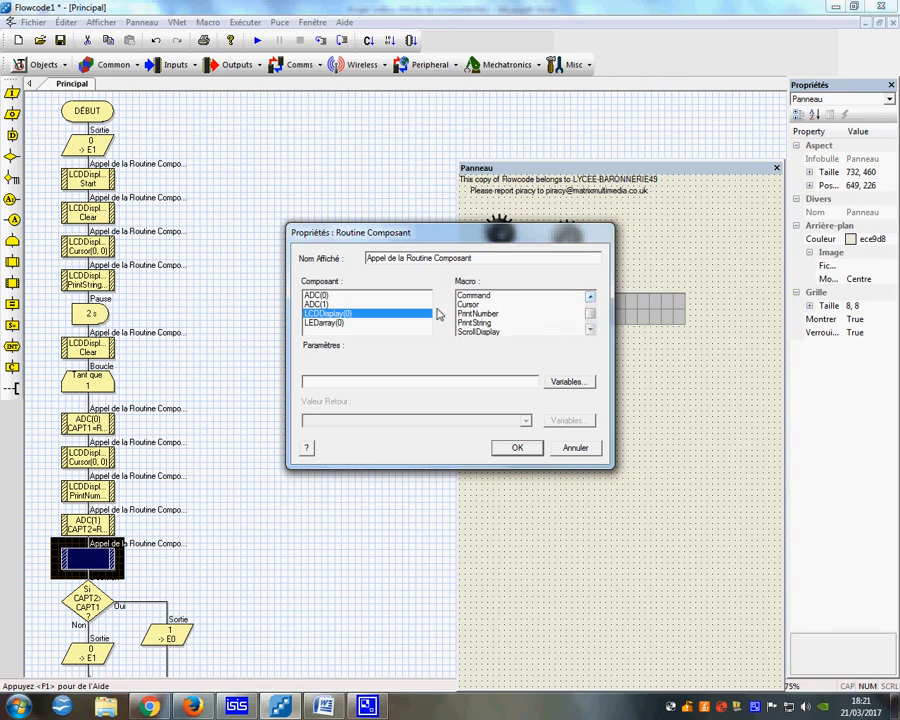
pyautogui.click(474, 304)
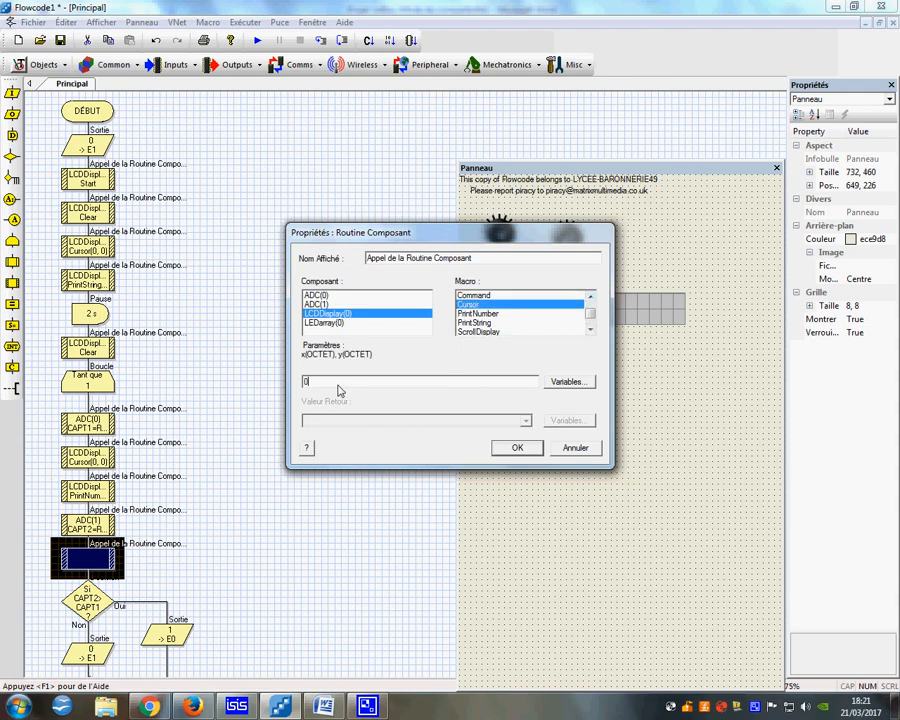
pyautogui.click(518, 449)
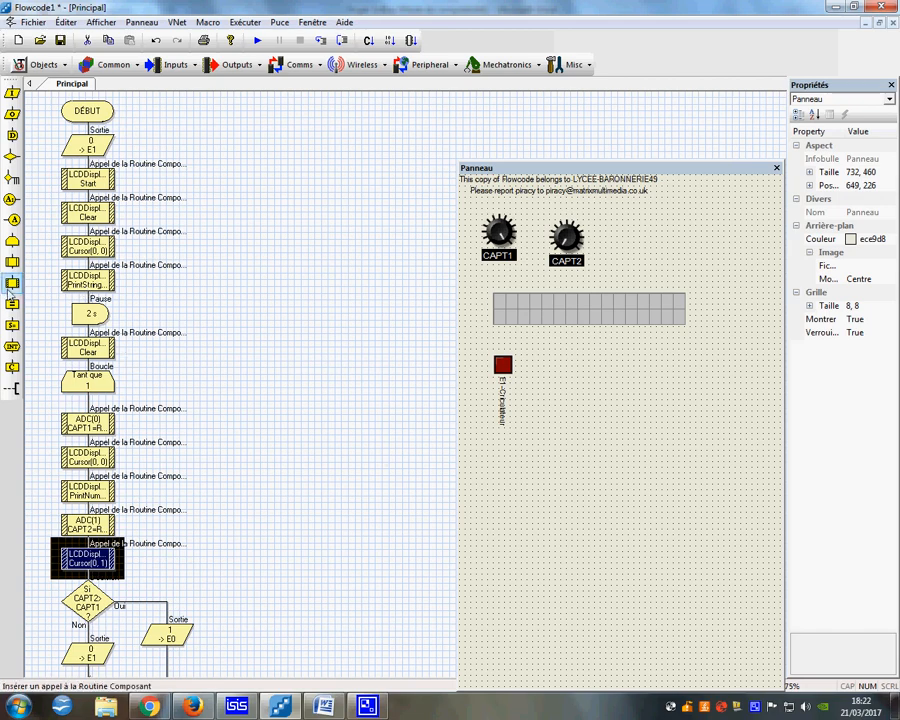
# Add an LCDDisplay(0) PrintNumber call with the variable CAPT2 between the Cursor(0, 1) call and the decision.
pyautogui.moveTo(11, 284); pyautogui.dragTo(85, 576)
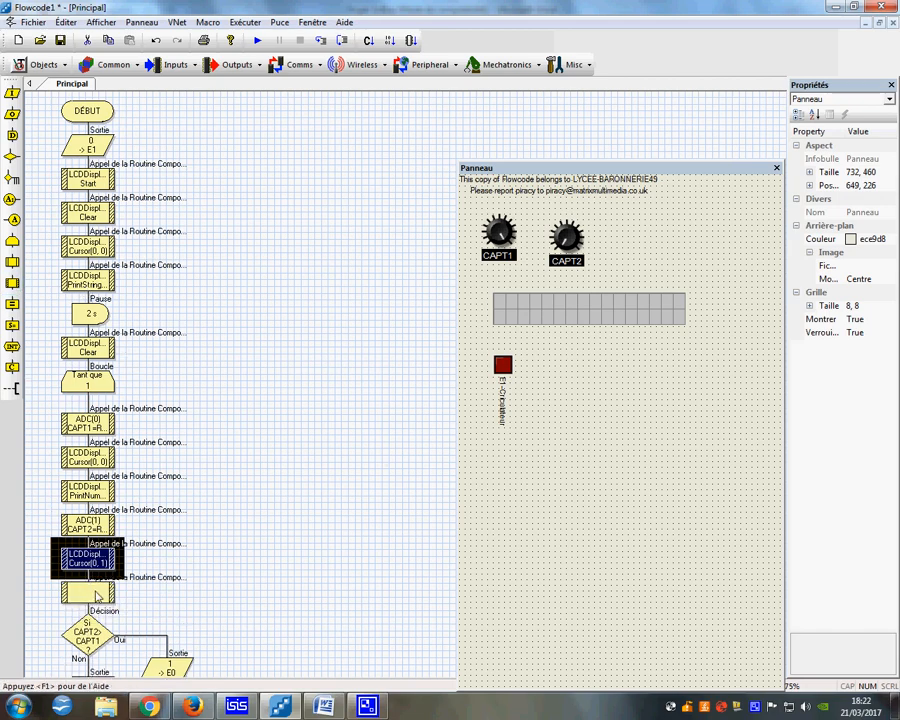
pyautogui.doubleClick(95, 590)
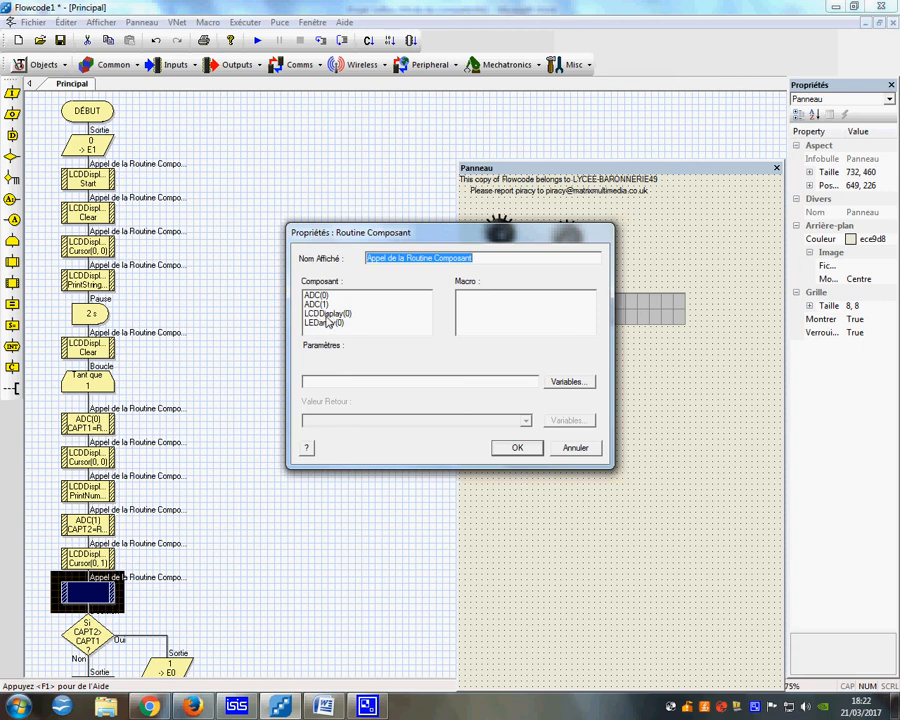
pyautogui.click(327, 314)
pyautogui.doubleClick(590, 329)
pyautogui.click(590, 329)
pyautogui.click(490, 313)
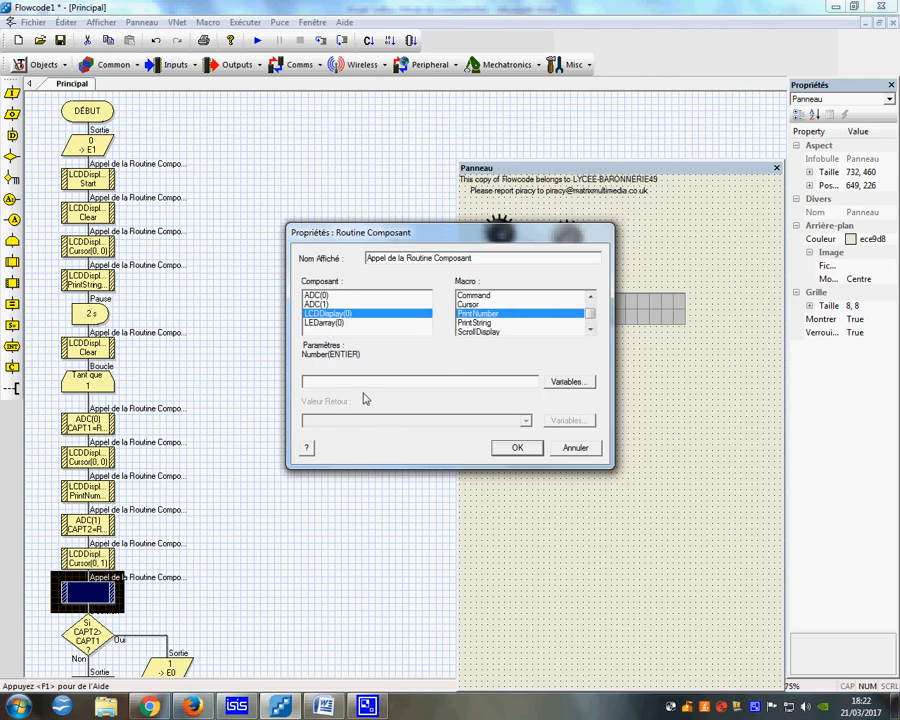
pyautogui.click(567, 381)
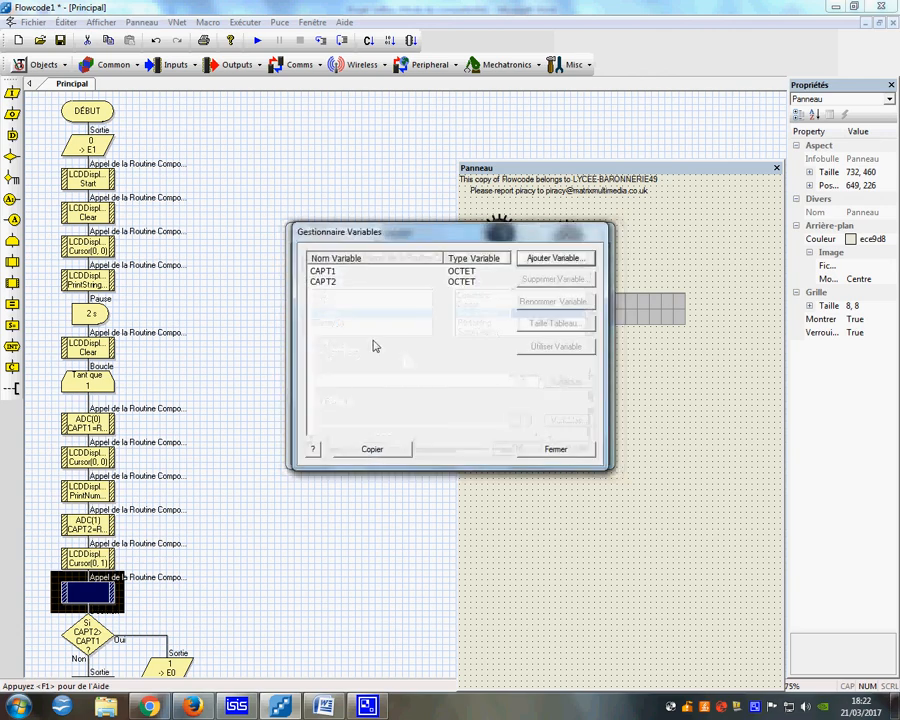
pyautogui.click(320, 284)
pyautogui.doubleClick(320, 284)
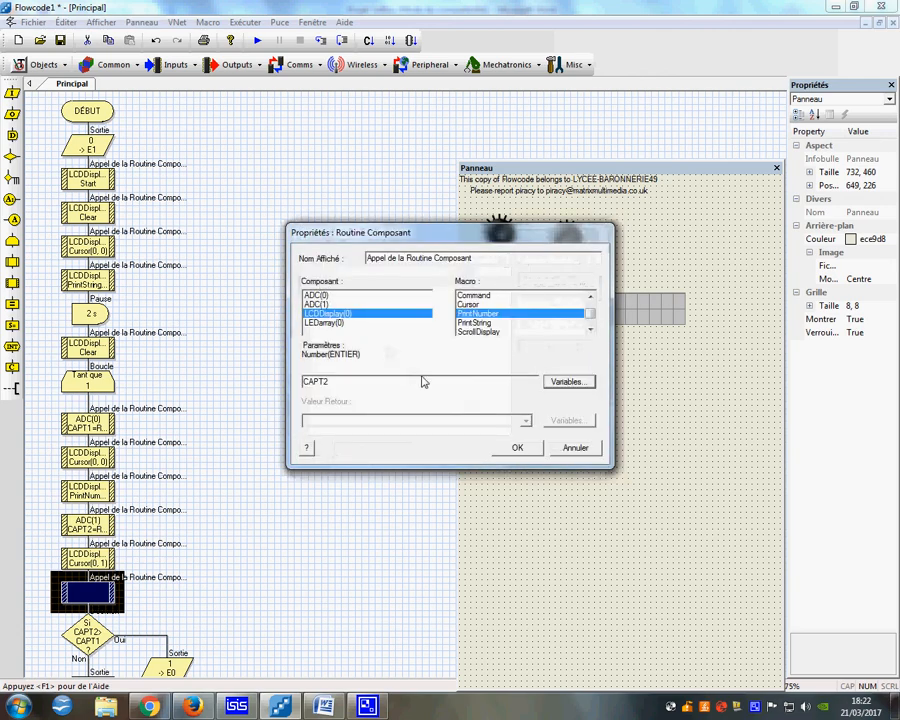
pyautogui.click(516, 447)
# Run the simulation, turn the CAPT1 and CAPT2 knobs to check the display and circulator LED, and stop it.
pyautogui.scroll(-4, 269, 446)
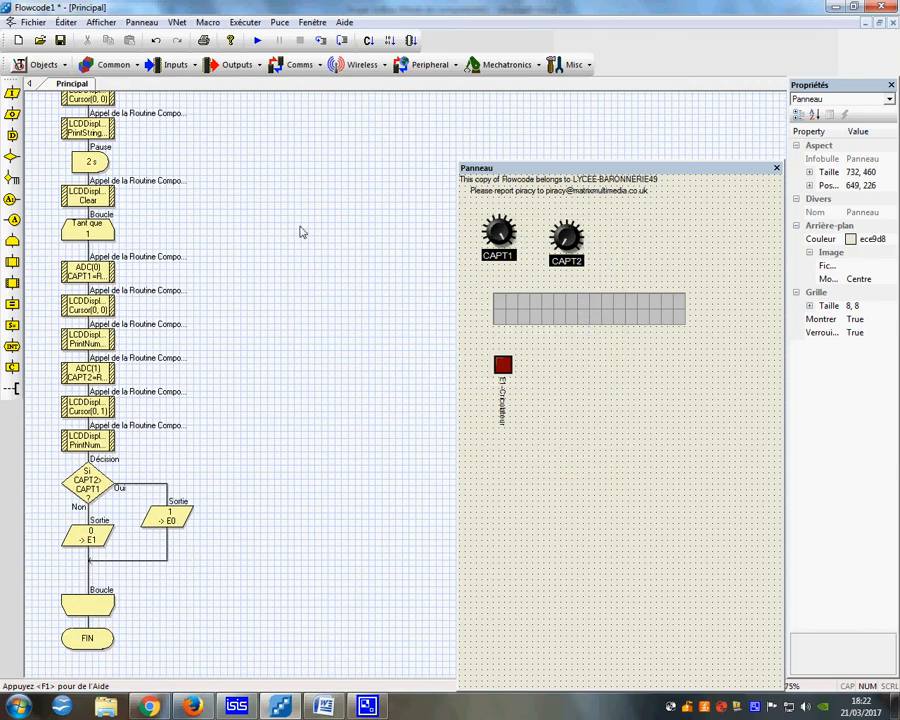
pyautogui.click(257, 40)
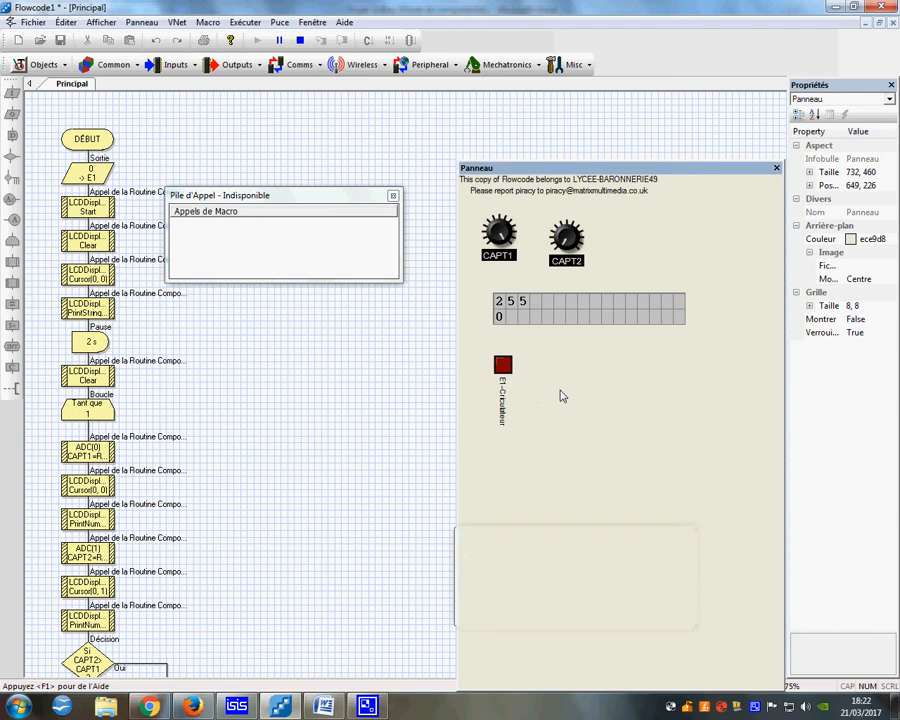
pyautogui.moveTo(508, 243); pyautogui.dragTo(488, 237)
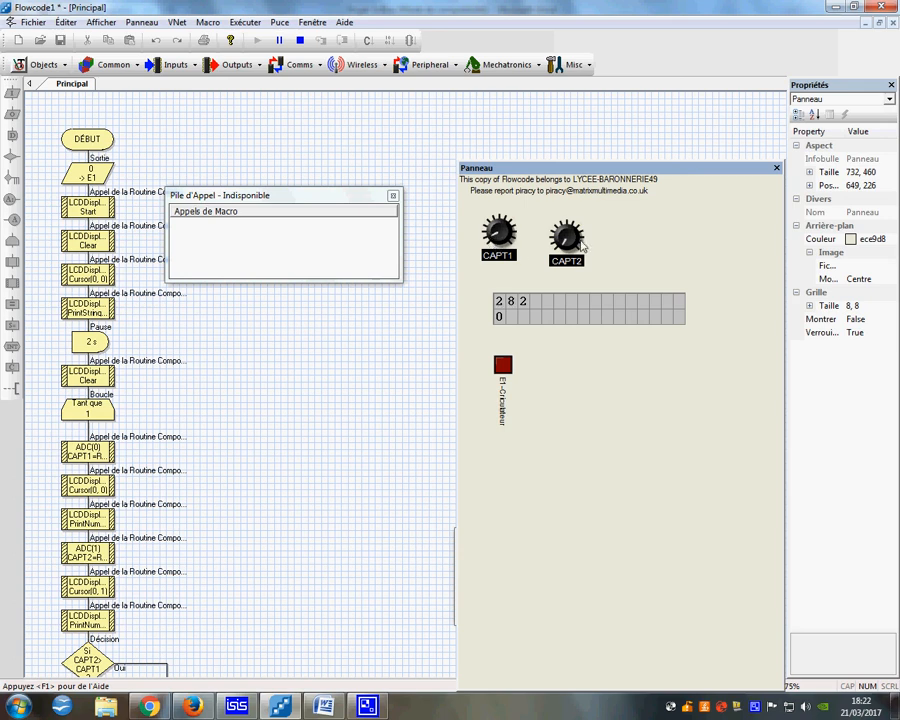
pyautogui.moveTo(566, 245)
pyautogui.mouseDown()
pyautogui.moveTo(562, 232)
pyautogui.moveTo(577, 242)
pyautogui.moveTo(568, 226)
pyautogui.moveTo(566, 240)
pyautogui.mouseUp()
pyautogui.moveTo(558, 248); pyautogui.dragTo(587, 252)
pyautogui.moveTo(499, 215); pyautogui.dragTo(551, 250)
pyautogui.click(300, 40)
# Put both variables of the decision's condition in parentheses so that it compares (CAPT2) > (CAPT1).
pyautogui.scroll(-4, 281, 312)
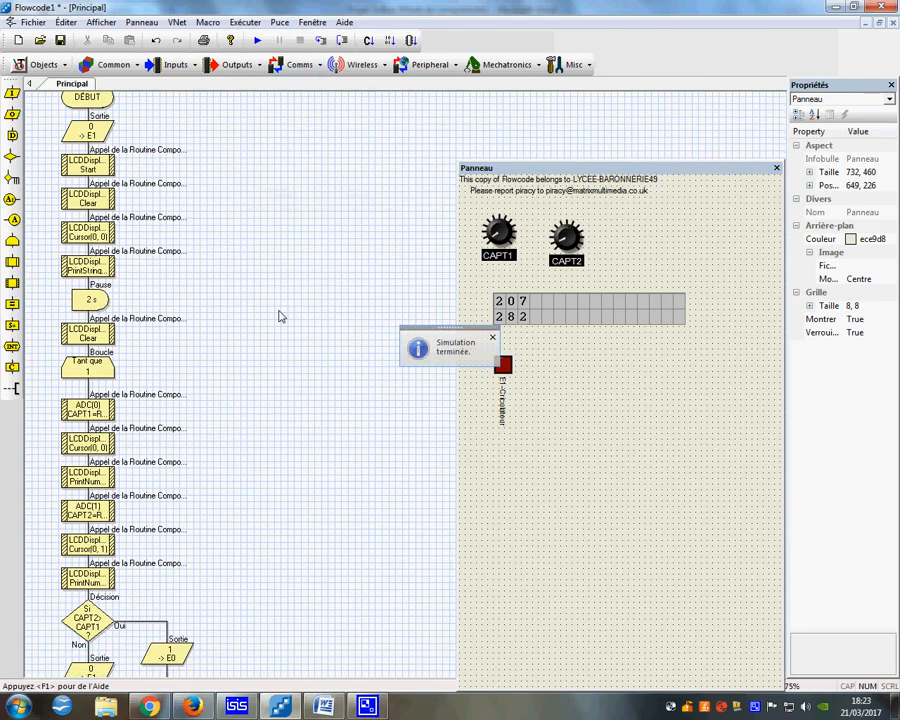
pyautogui.scroll(-1, 281, 318)
pyautogui.doubleClick(88, 518)
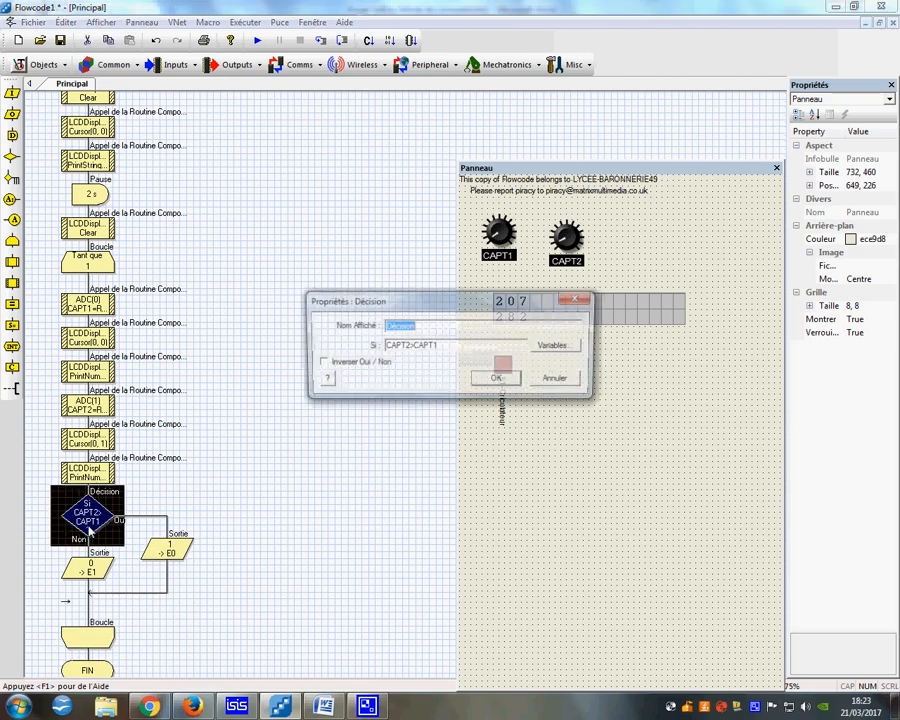
pyautogui.click(412, 346)
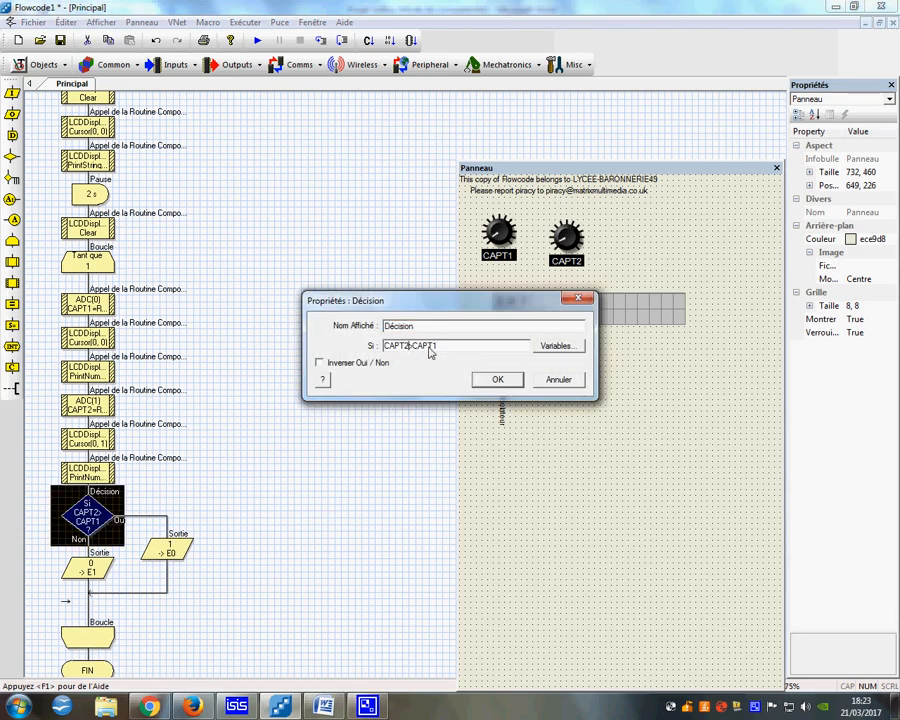
pyautogui.write('(')
pyautogui.press('Right')
pyautogui.write(')')
pyautogui.press('Right')
pyautogui.click(497, 379)
# Insert a calculation directly below the start of the flowchart that sets CAPT1 = 0 and CAPT2 = 0.
pyautogui.scroll(2, 235, 360)
pyautogui.scroll(3, 230, 335)
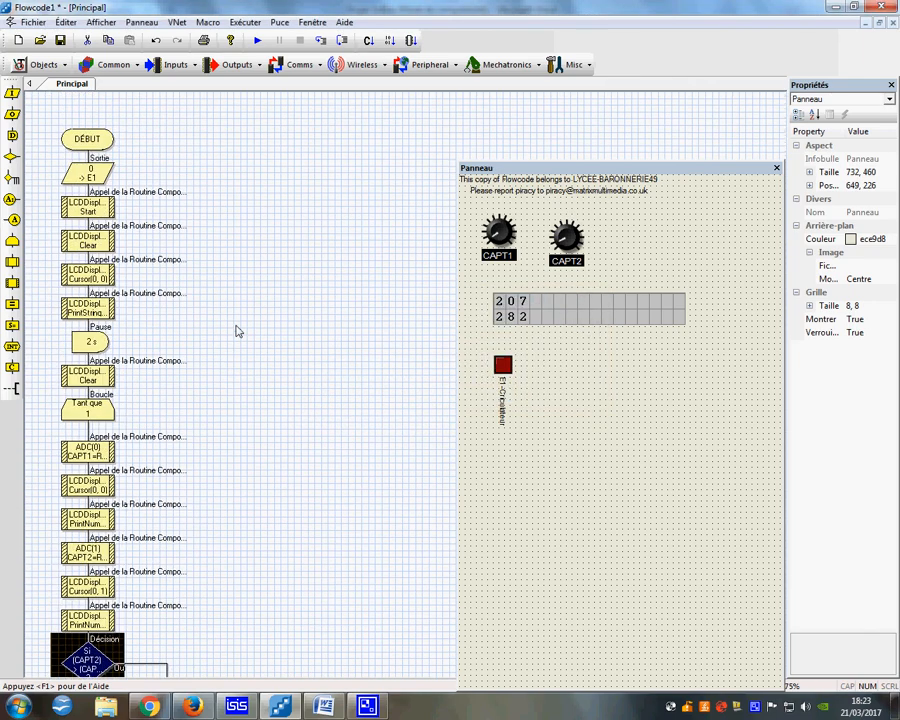
pyautogui.moveTo(12, 304); pyautogui.dragTo(99, 185)
pyautogui.doubleClick(99, 180)
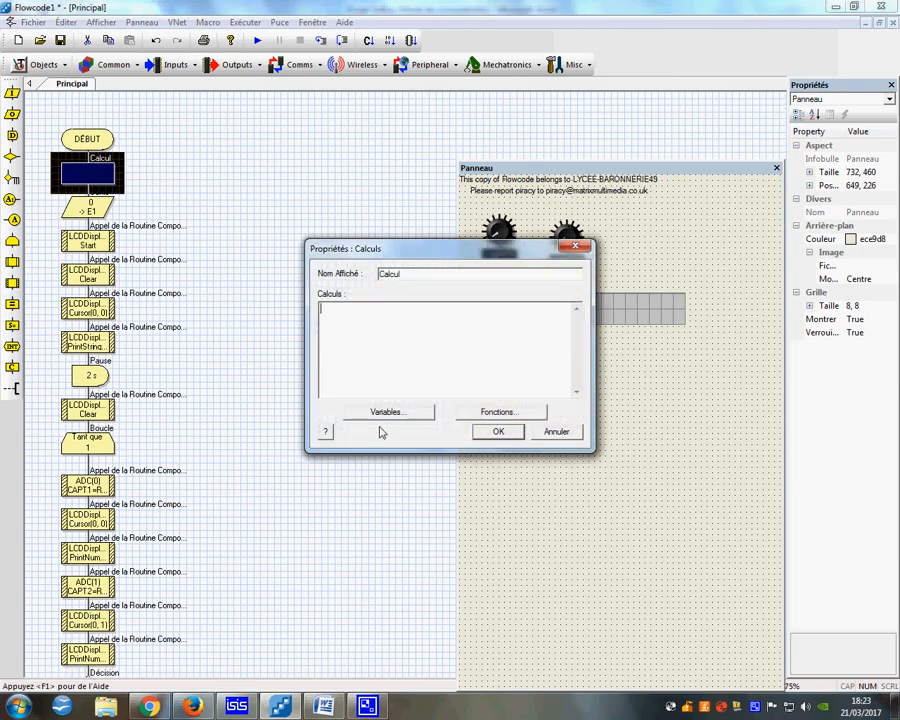
pyautogui.click(385, 413)
pyautogui.doubleClick(324, 220)
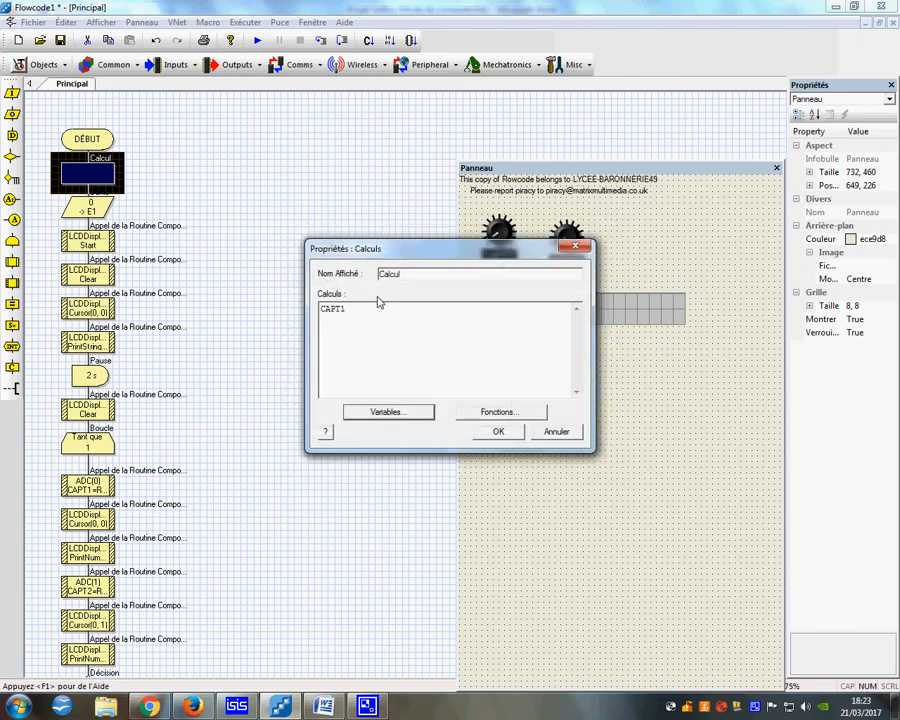
pyautogui.write('=0')
pyautogui.click(374, 412)
pyautogui.click(323, 283)
pyautogui.doubleClick(323, 284)
pyautogui.click(498, 431)
# Run the simulation, turn the CAPT2 knob to check the circulator LED, and stop it.
pyautogui.click(257, 40)
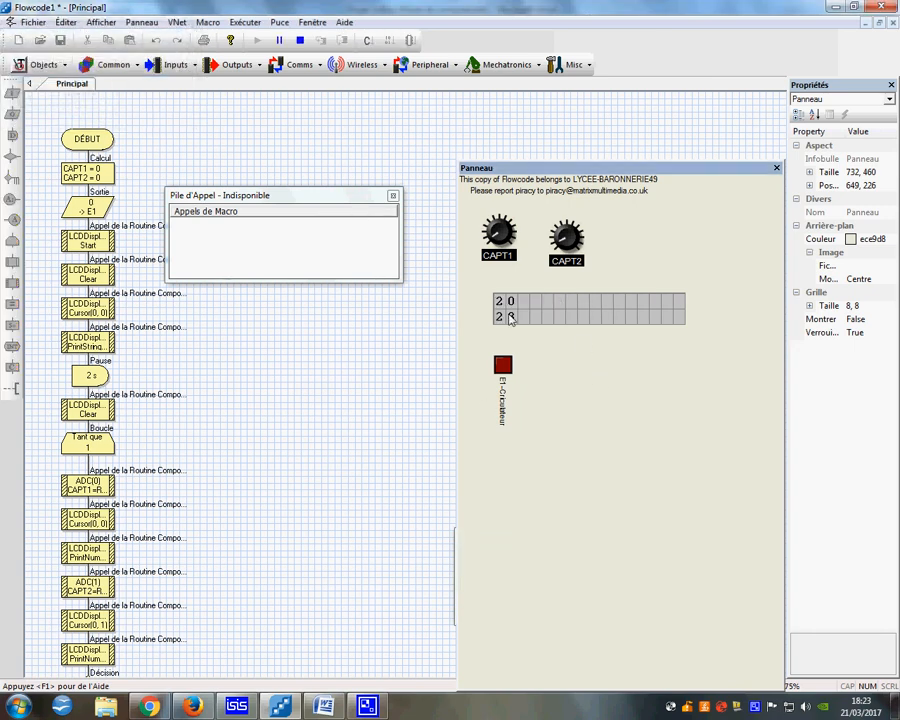
pyautogui.moveTo(558, 255)
pyautogui.mouseDown()
pyautogui.moveTo(558, 231)
pyautogui.moveTo(568, 228)
pyautogui.moveTo(573, 241)
pyautogui.mouseUp()
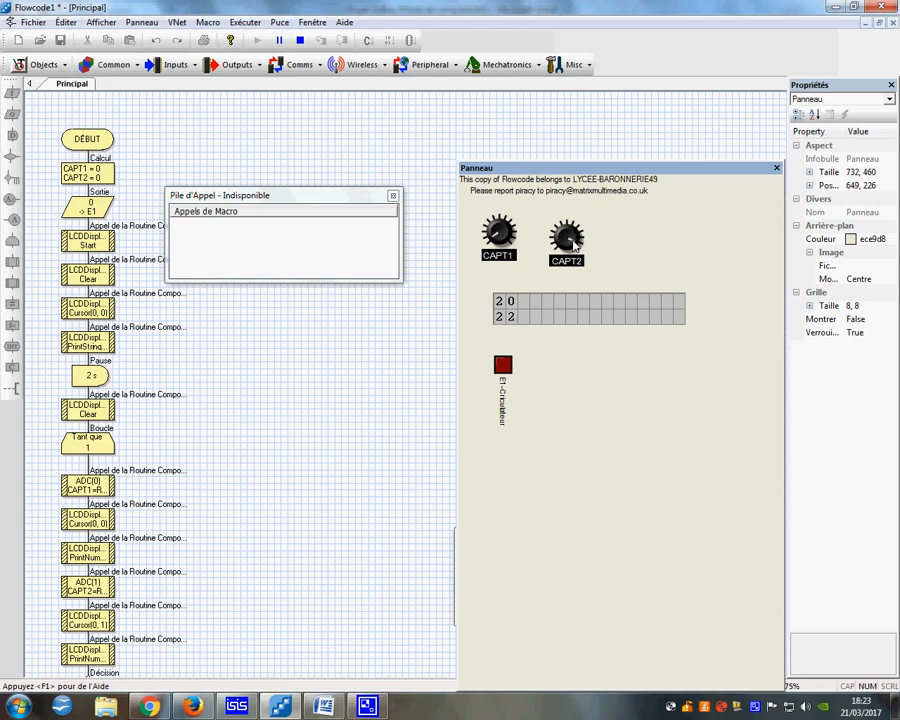
pyautogui.click(299, 40)
# Change the output in the decision's Oui branch to single bit 1 of PORTE.
pyautogui.scroll(-3, 306, 277)
pyautogui.scroll(-3, 306, 277)
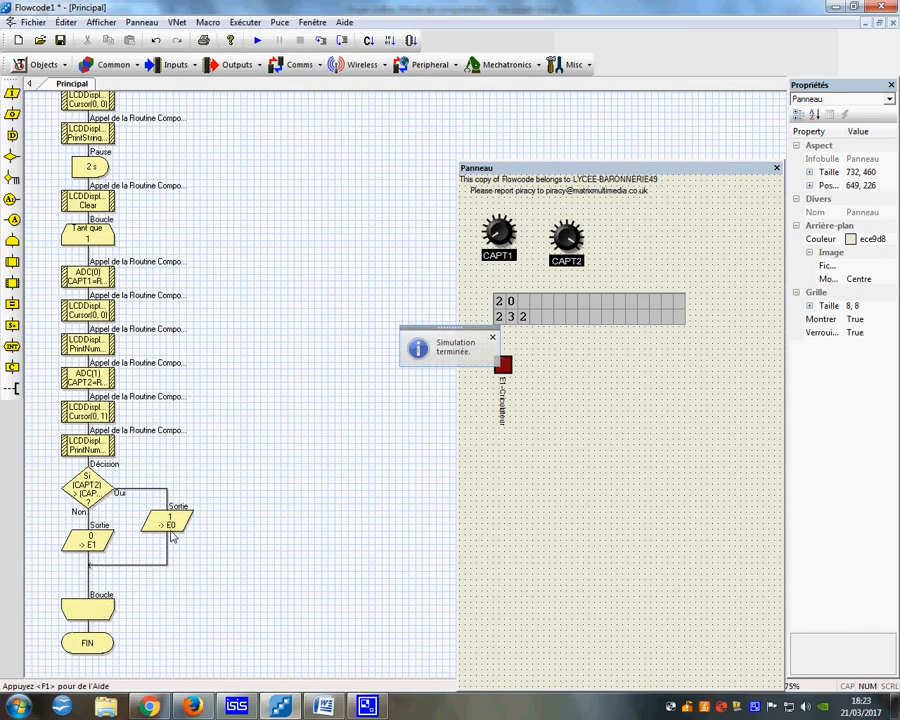
pyautogui.click(172, 535)
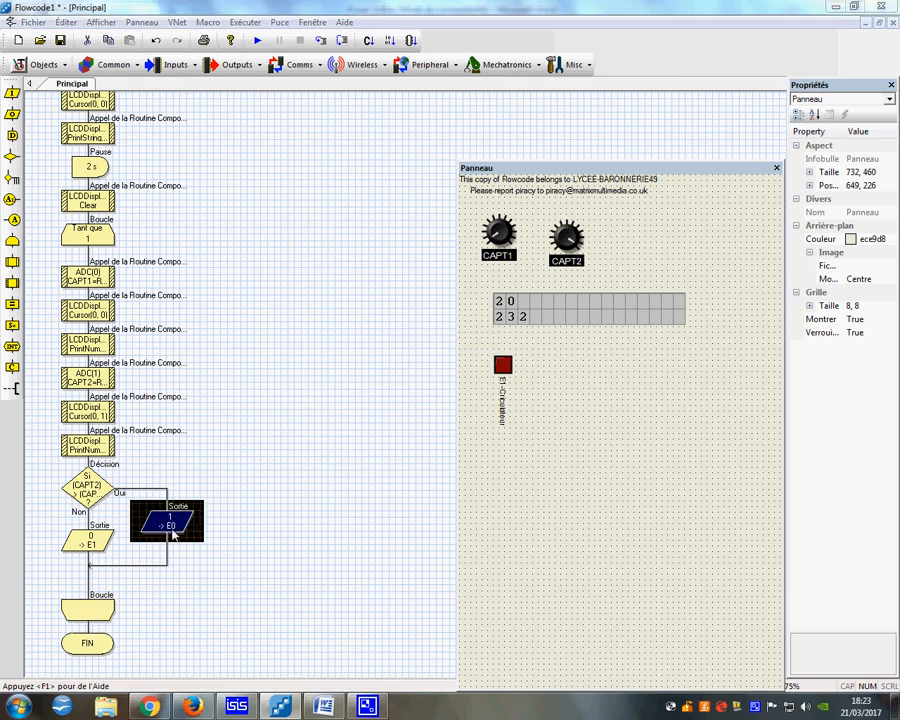
pyautogui.doubleClick(172, 535)
pyautogui.click(422, 355)
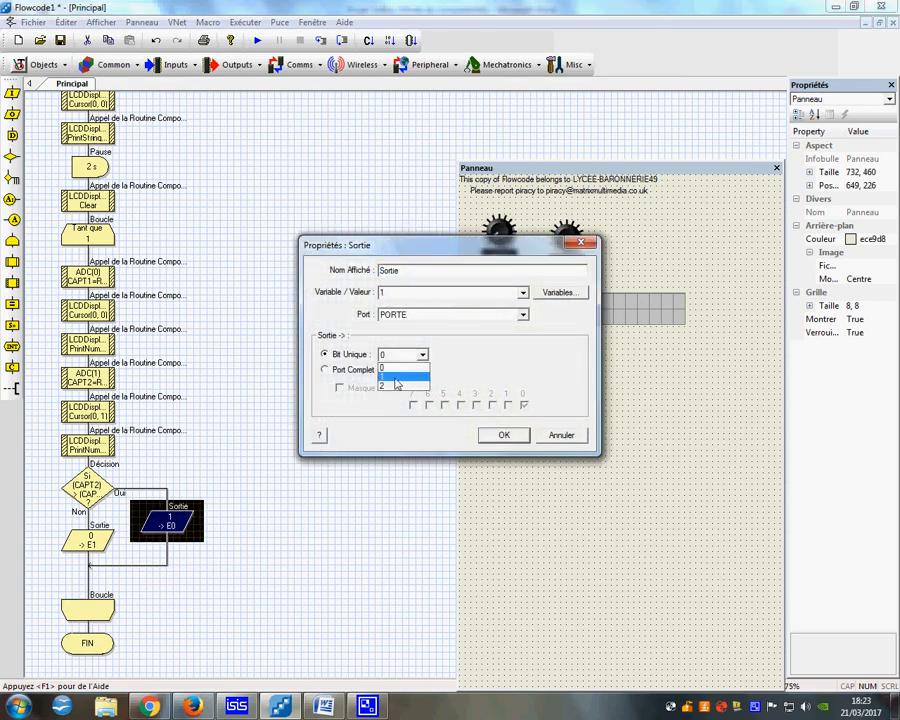
pyautogui.click(396, 381)
pyautogui.click(501, 435)
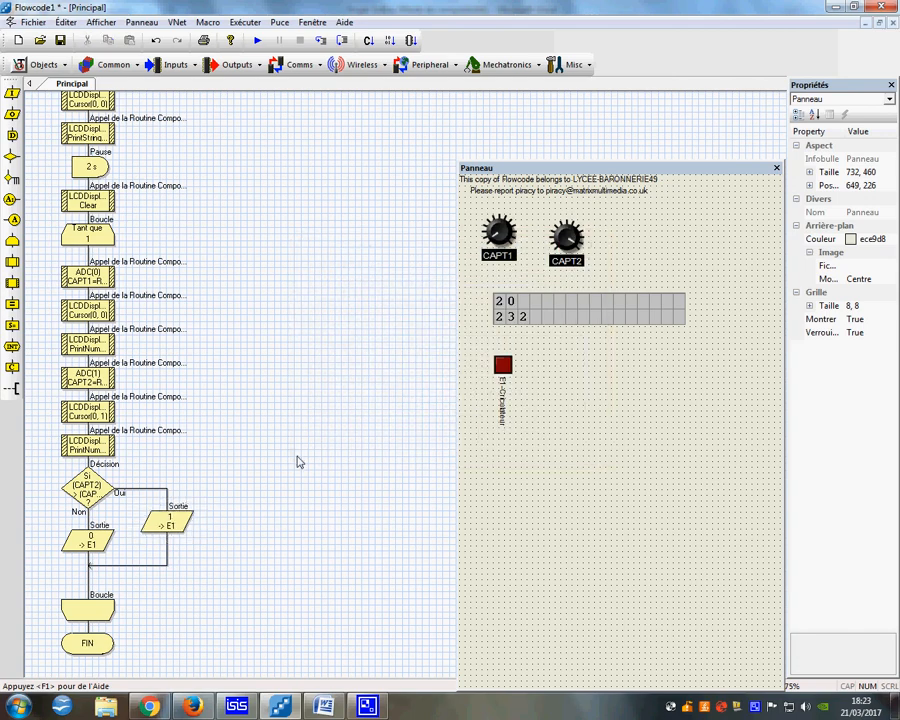
# Simulate the program again, turn both sensor knobs to compare the LCD values with the circulator LED, and stop it.
pyautogui.click(256, 39)
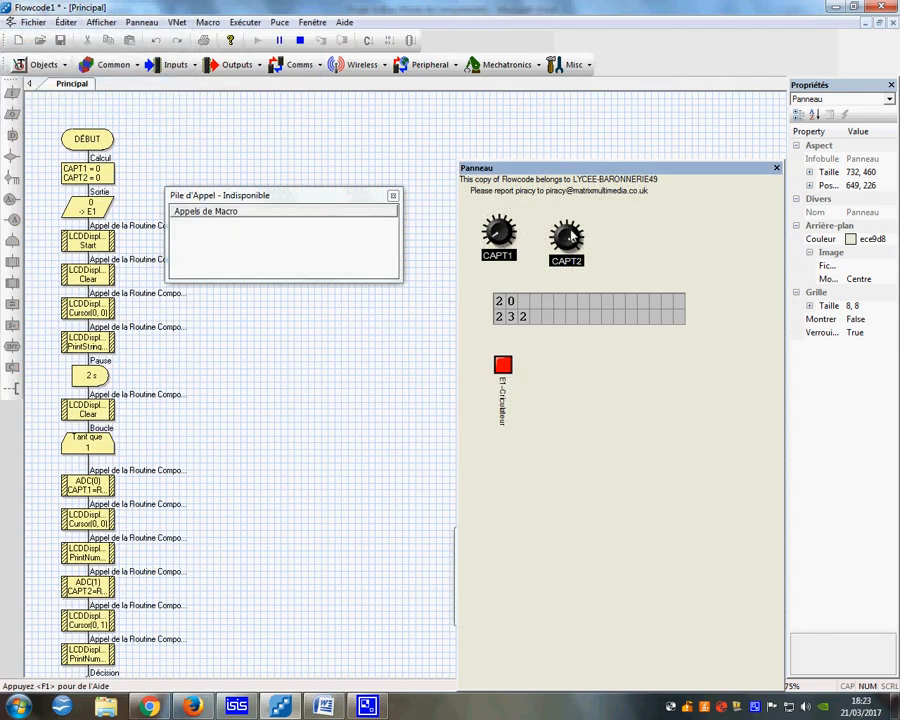
pyautogui.moveTo(571, 240)
pyautogui.mouseDown()
pyautogui.moveTo(565, 228)
pyautogui.moveTo(557, 246)
pyautogui.mouseUp()
pyautogui.moveTo(502, 232); pyautogui.dragTo(501, 229)
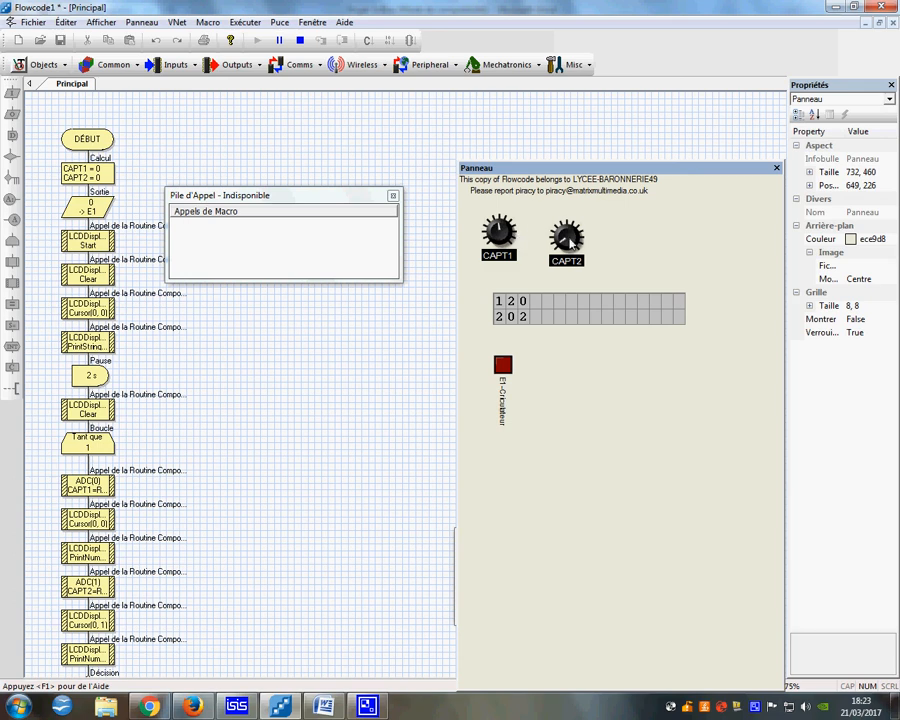
pyautogui.moveTo(572, 236); pyautogui.dragTo(553, 244)
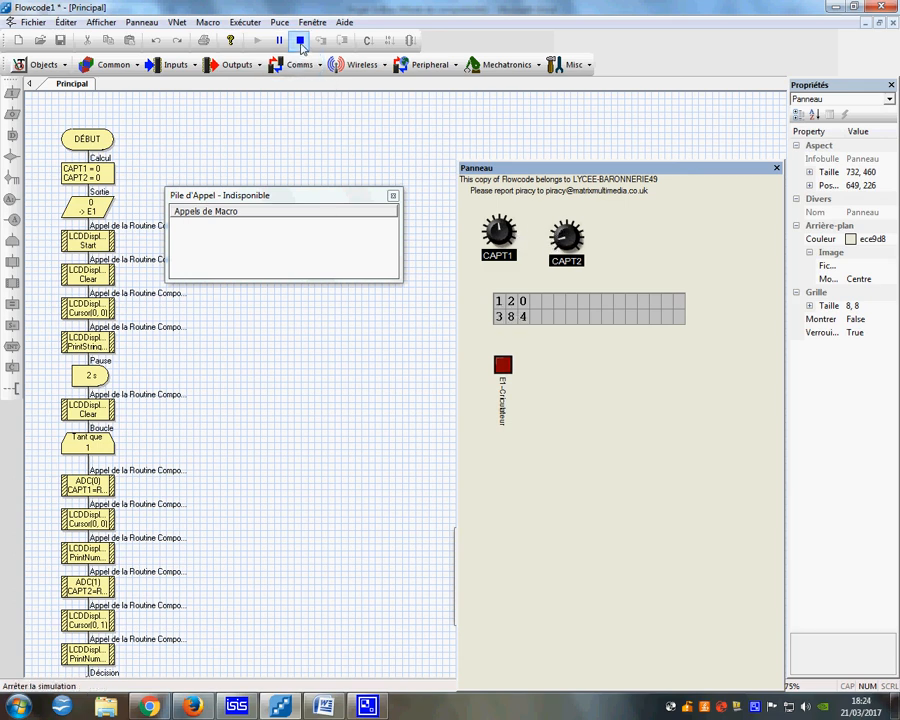
pyautogui.moveTo(557, 240); pyautogui.dragTo(561, 249)
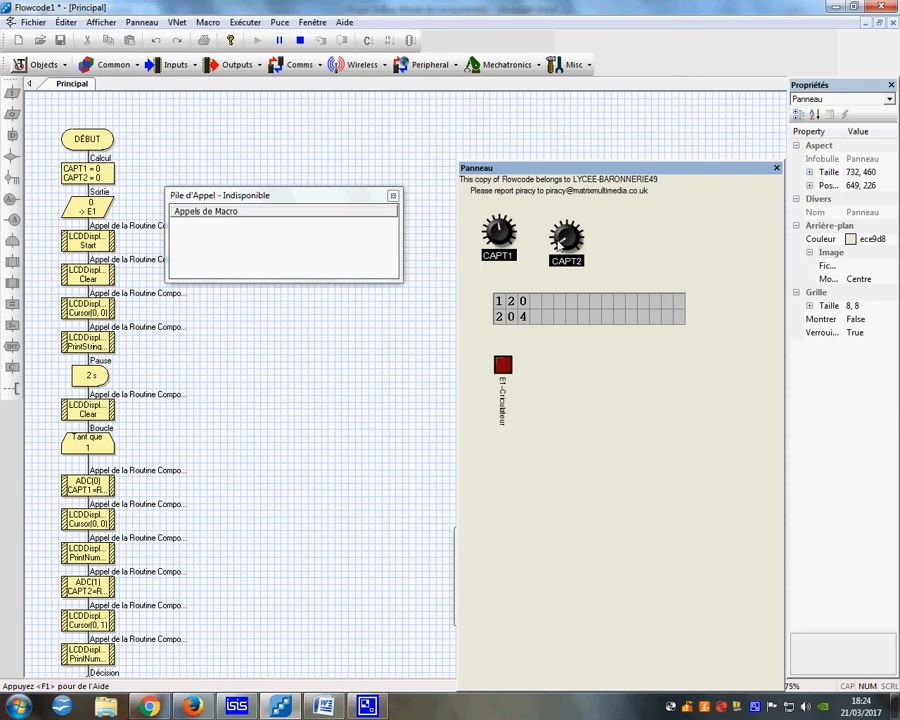
pyautogui.click(299, 40)
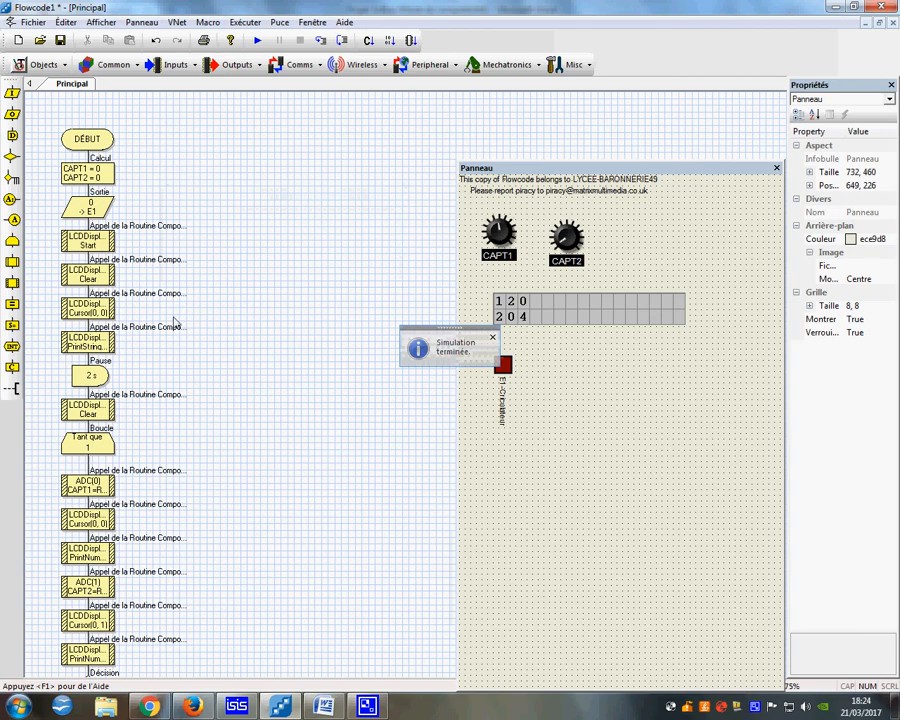
# Insert an LCDDisplay(0) ClearLine call with parameter 0 directly below the Cursor(0, 0) call in the loop.
pyautogui.scroll(-2, 174, 320)
pyautogui.scroll(-3, 170, 327)
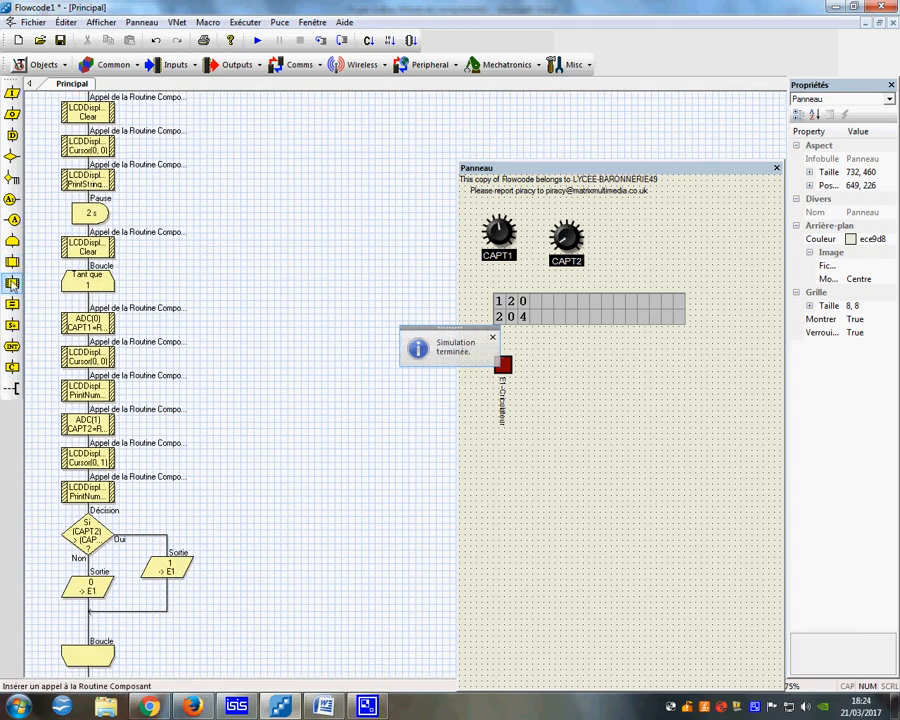
pyautogui.click(97, 335)
pyautogui.click(90, 365)
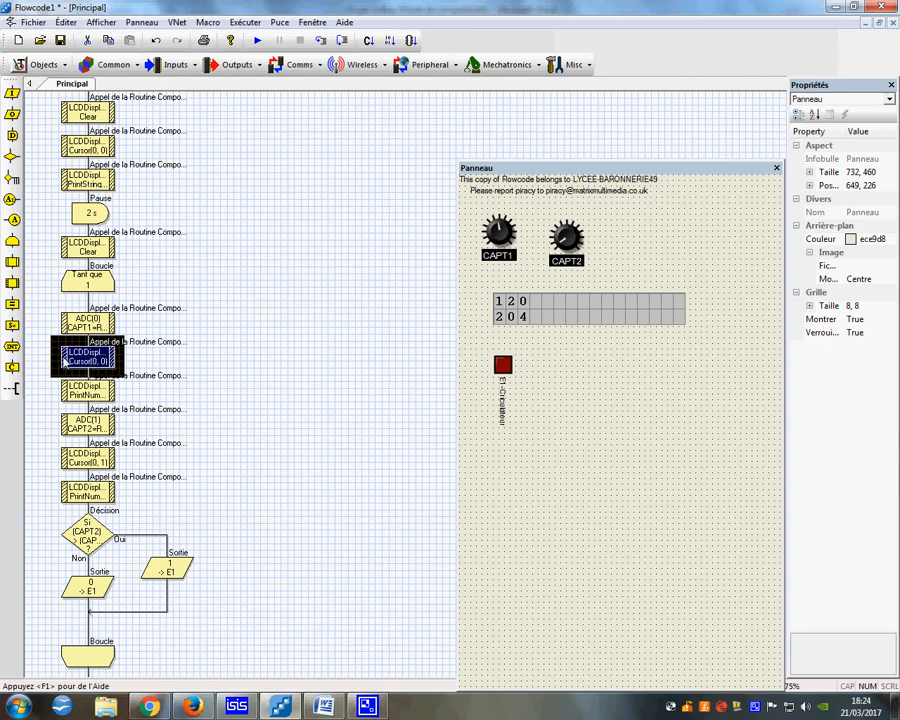
pyautogui.moveTo(14, 285); pyautogui.dragTo(85, 374)
pyautogui.doubleClick(89, 393)
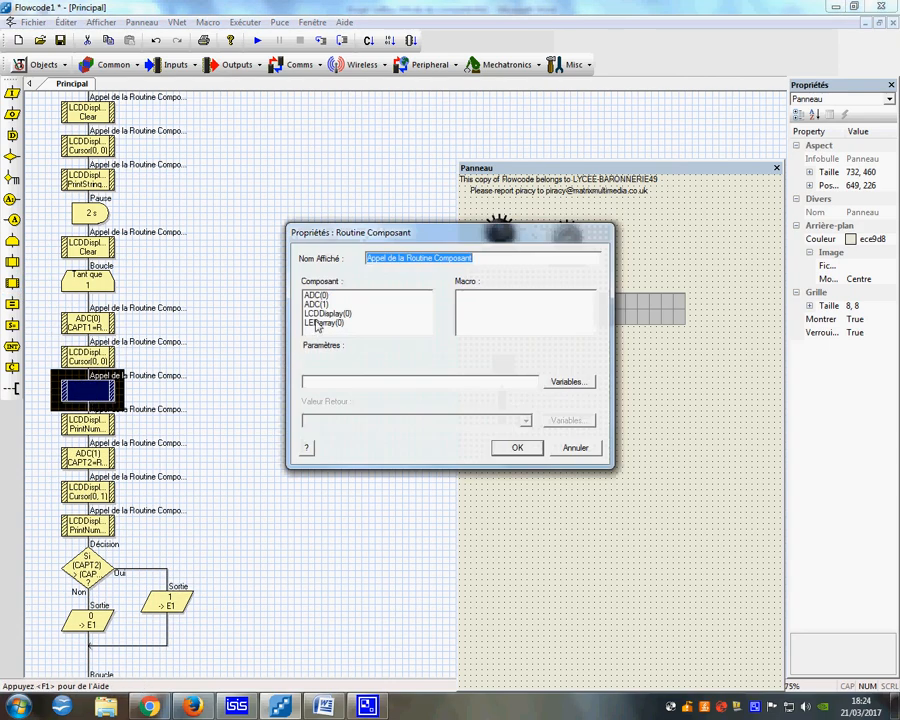
pyautogui.click(316, 304)
pyautogui.click(326, 313)
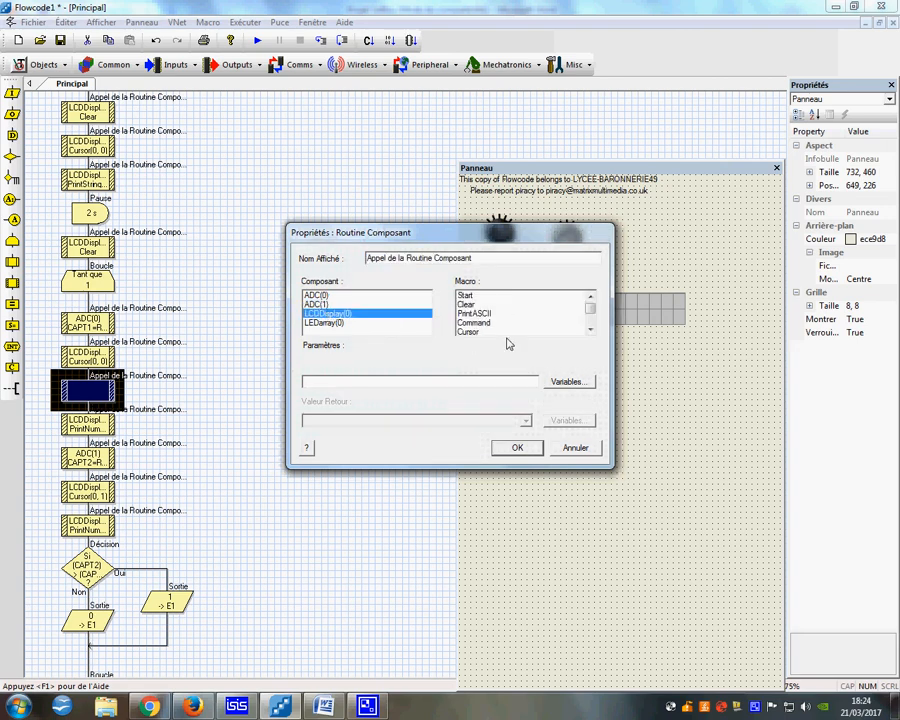
pyautogui.click(591, 331)
pyautogui.click(591, 331)
pyautogui.click(591, 331)
pyautogui.click(591, 331)
pyautogui.click(591, 331)
pyautogui.click(472, 322)
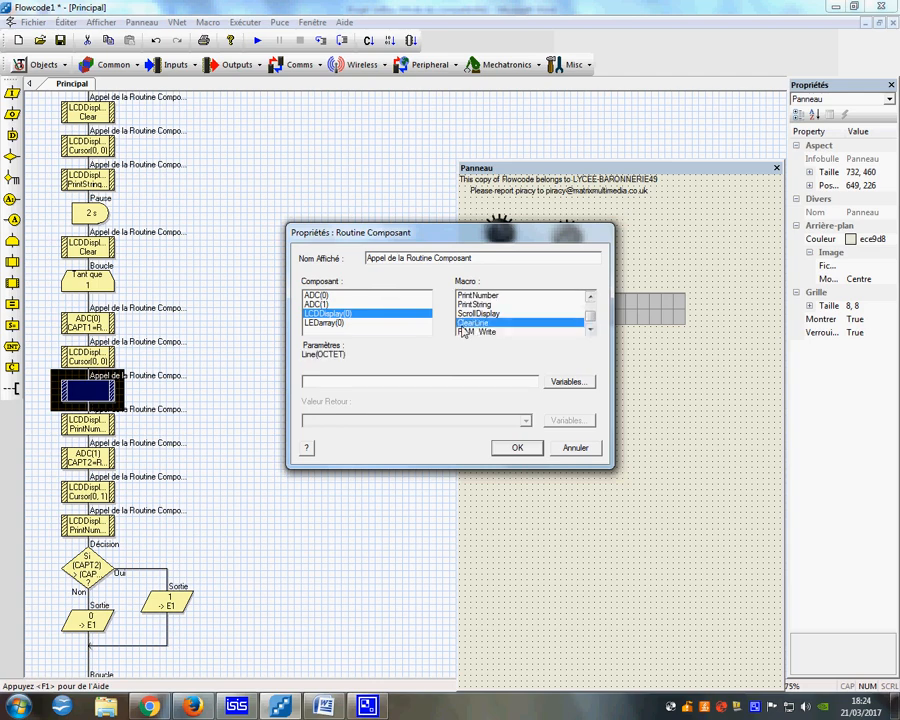
pyautogui.write('0')
pyautogui.click(517, 447)
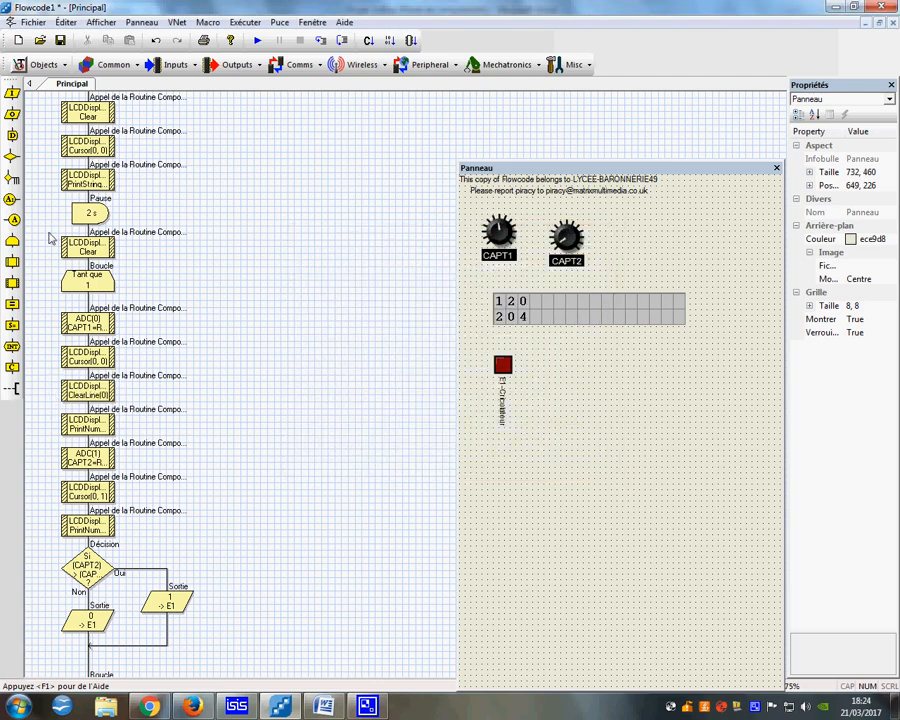
# Insert an LCDDisplay(0) ClearLine call with parameter 1 directly below the Cursor(0, 1) call.
pyautogui.click(106, 432)
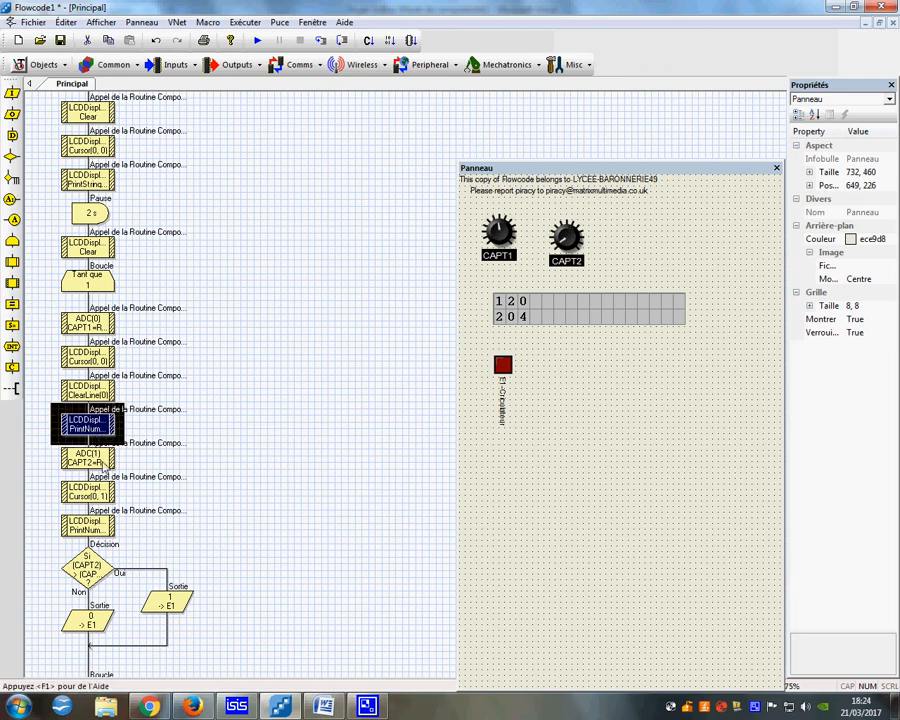
pyautogui.click(101, 455)
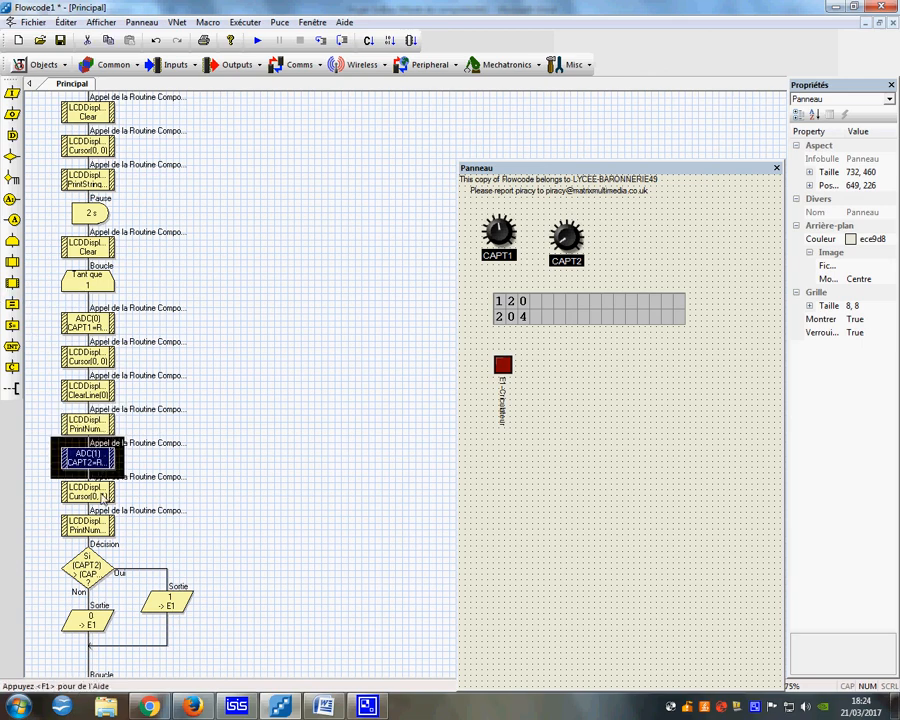
pyautogui.click(99, 495)
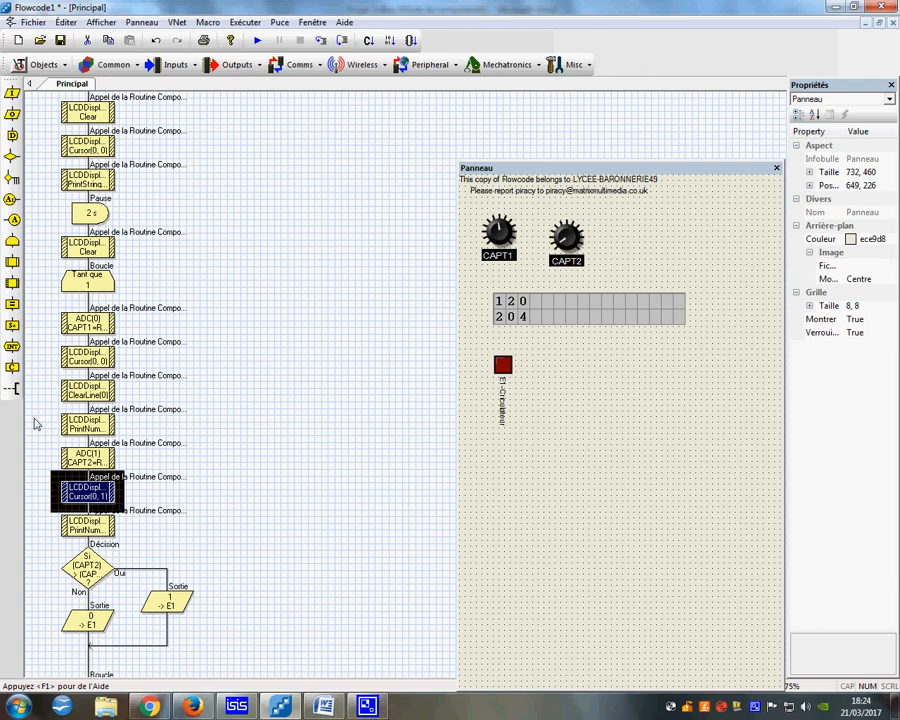
pyautogui.moveTo(28, 366); pyautogui.dragTo(85, 510)
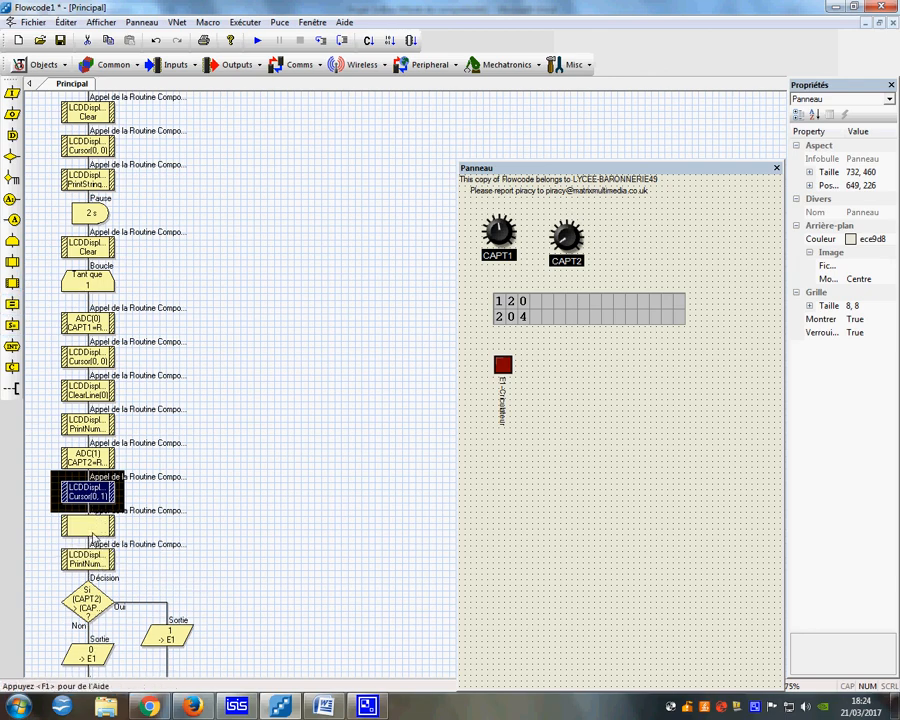
pyautogui.doubleClick(92, 532)
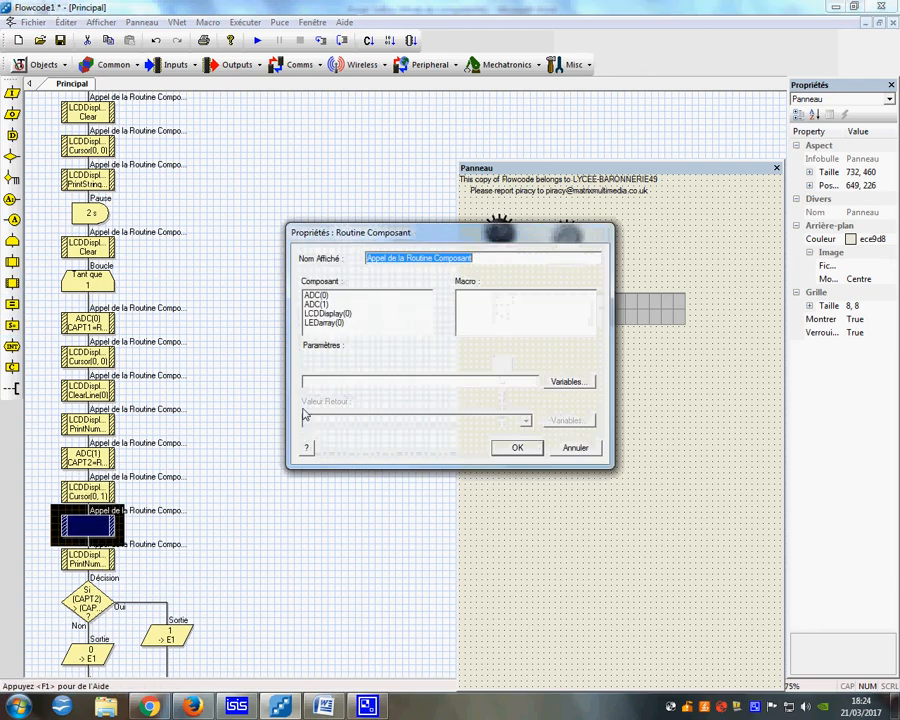
pyautogui.click(328, 313)
pyautogui.click(590, 329)
pyautogui.click(590, 329)
pyautogui.click(590, 329)
pyautogui.click(590, 329)
pyautogui.click(590, 329)
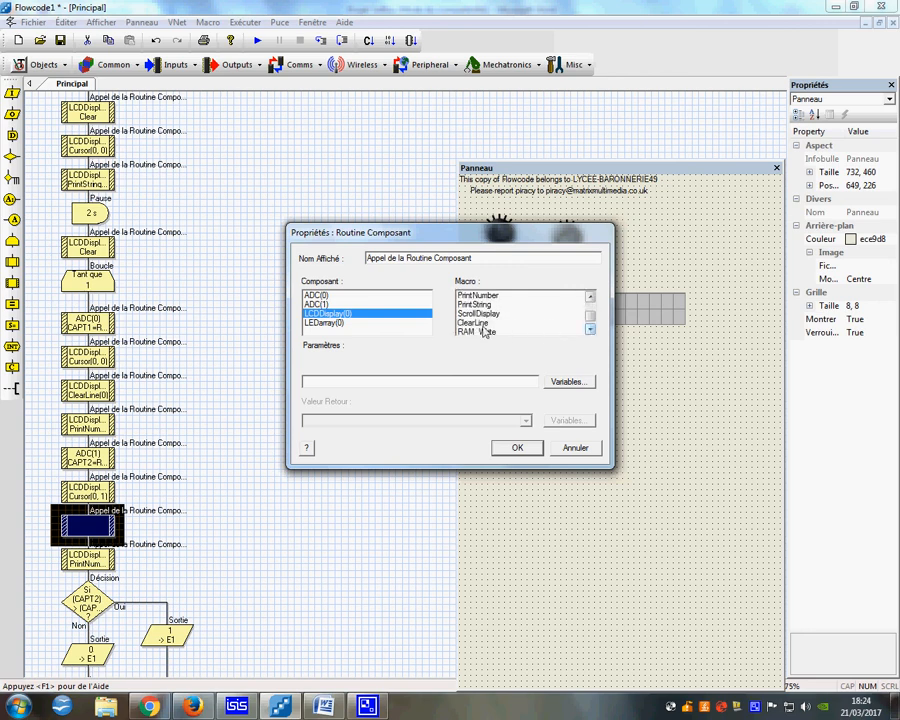
pyautogui.click(480, 322)
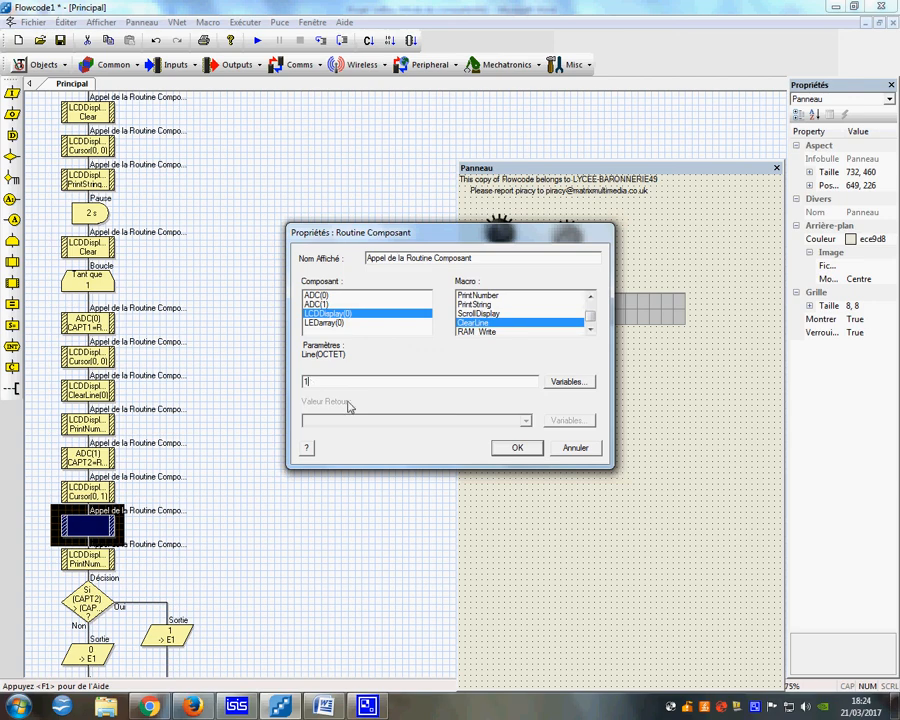
pyautogui.click(516, 447)
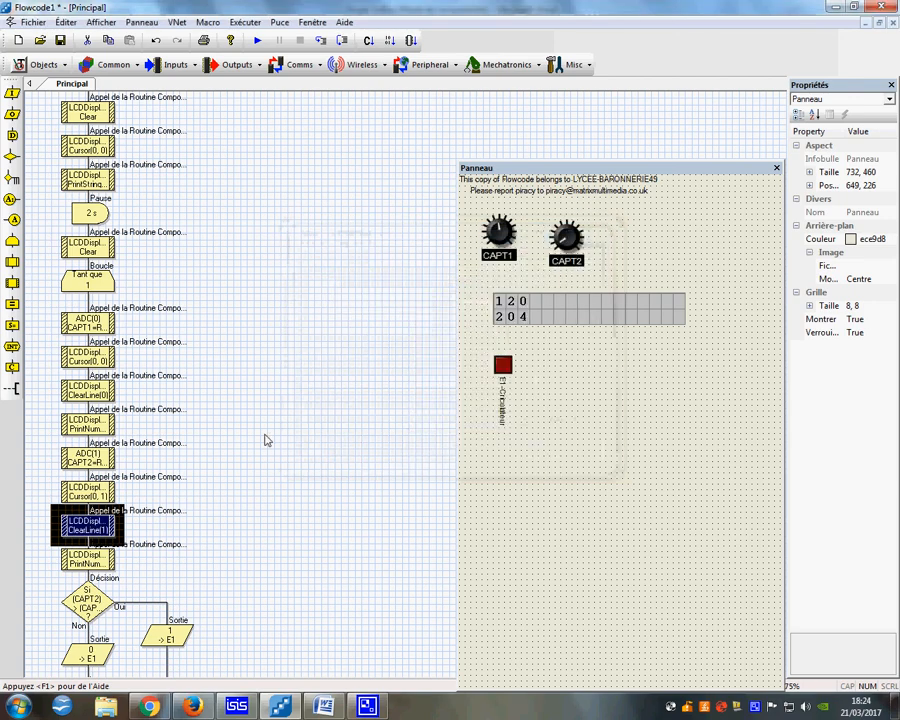
# Run the simulation with the line clearing in place, vary CAPT1 and CAPT2 to check the display and circulator LED, and stop it.
pyautogui.click(257, 41)
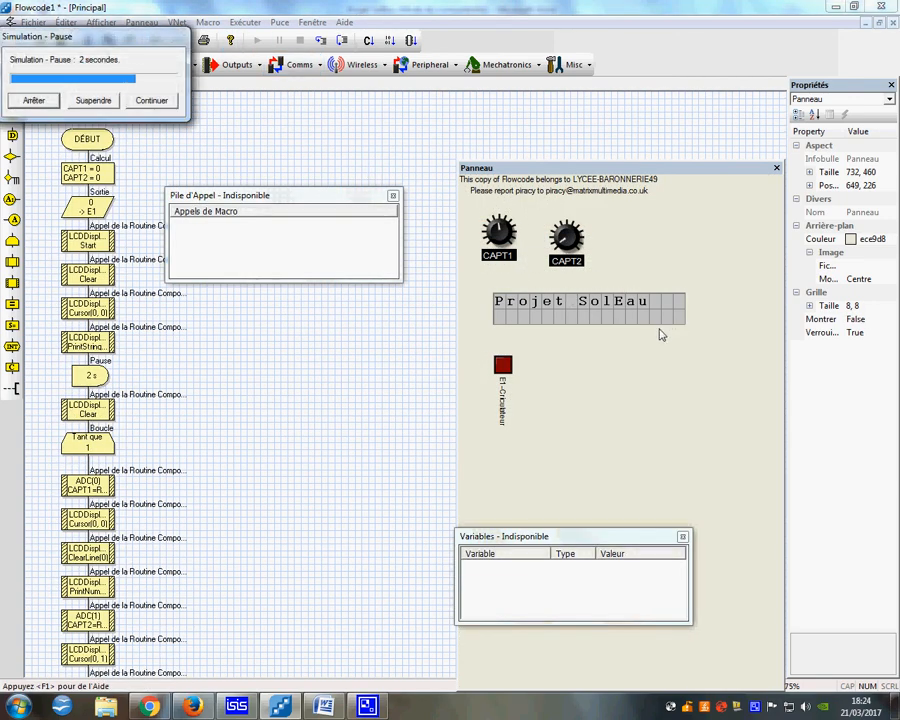
pyautogui.moveTo(558, 246)
pyautogui.mouseDown()
pyautogui.moveTo(571, 229)
pyautogui.moveTo(578, 239)
pyautogui.moveTo(572, 232)
pyautogui.moveTo(556, 248)
pyautogui.mouseUp()
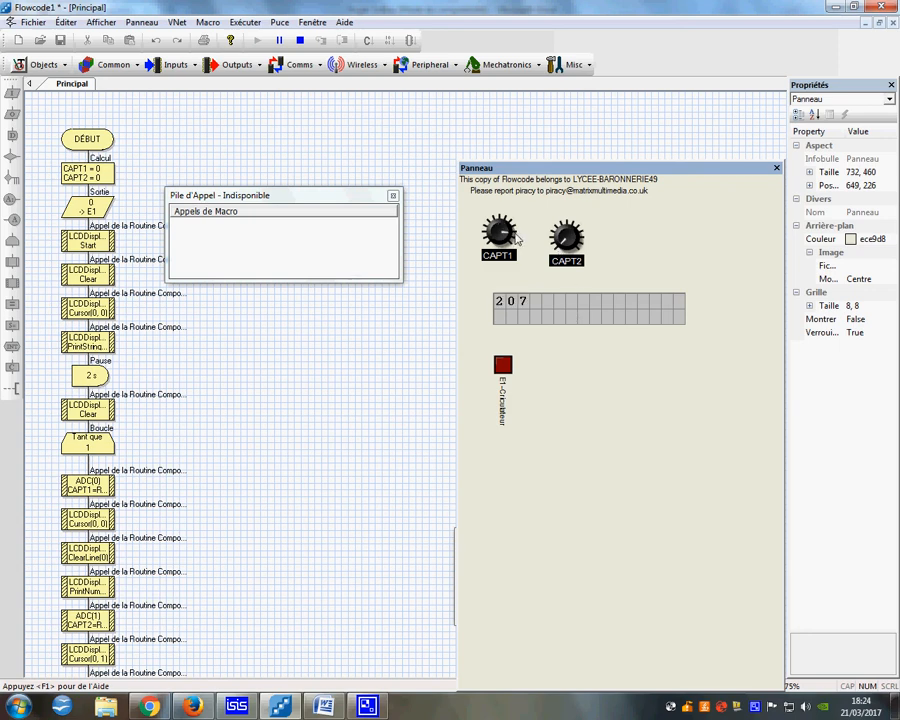
pyautogui.moveTo(511, 239); pyautogui.dragTo(485, 237)
pyautogui.moveTo(562, 244)
pyautogui.mouseDown()
pyautogui.moveTo(556, 228)
pyautogui.moveTo(553, 240)
pyautogui.mouseUp()
pyautogui.moveTo(502, 243)
pyautogui.mouseDown()
pyautogui.moveTo(475, 226)
pyautogui.moveTo(507, 227)
pyautogui.mouseUp()
pyautogui.moveTo(510, 246); pyautogui.dragTo(502, 217)
pyautogui.moveTo(341, 158); pyautogui.dragTo(340, 93)
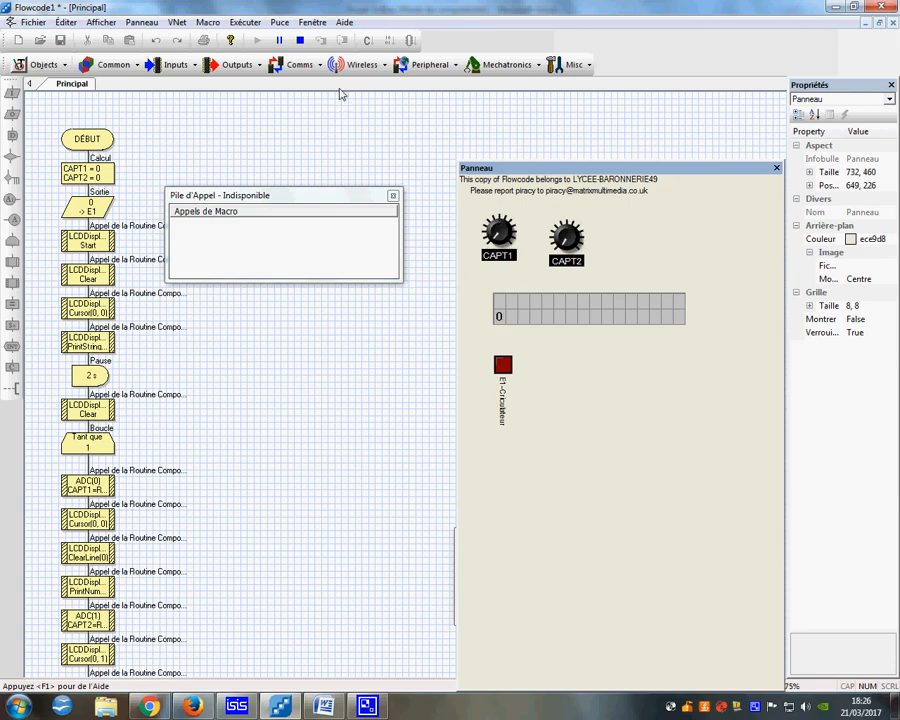
pyautogui.click(299, 40)
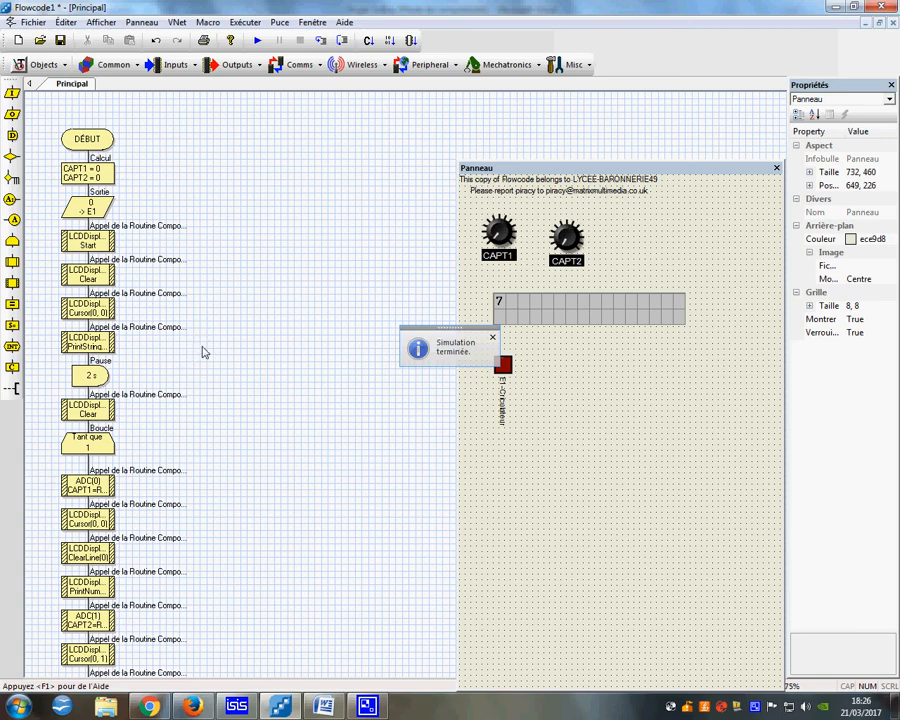
# Switch the ADC(0) call in the loop to the ReadAsInt macro and change variable CAPT1 to type Entier.
pyautogui.click(492, 337)
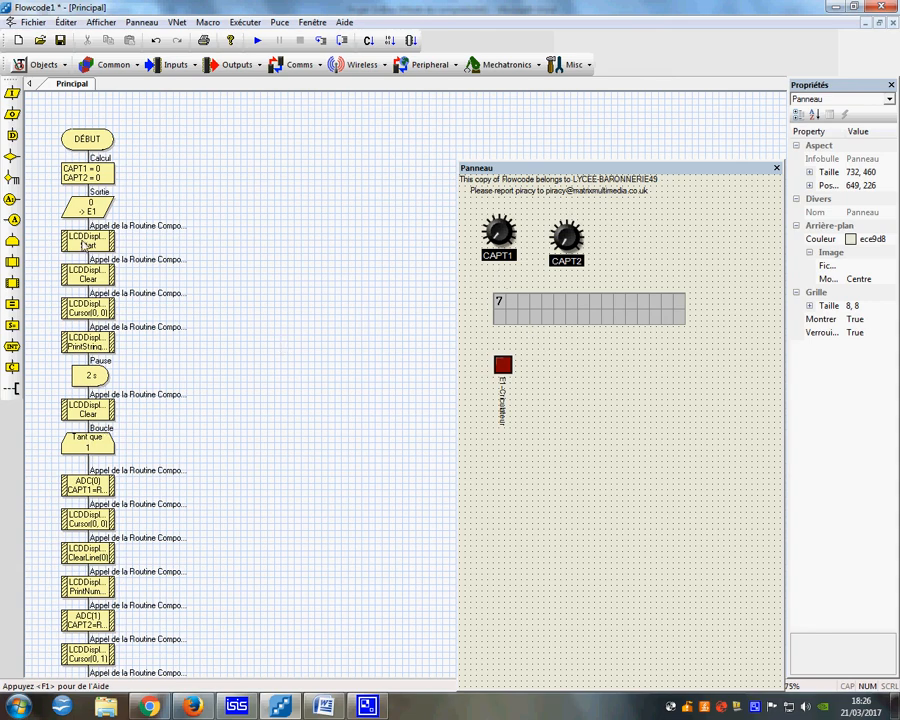
pyautogui.doubleClick(97, 487)
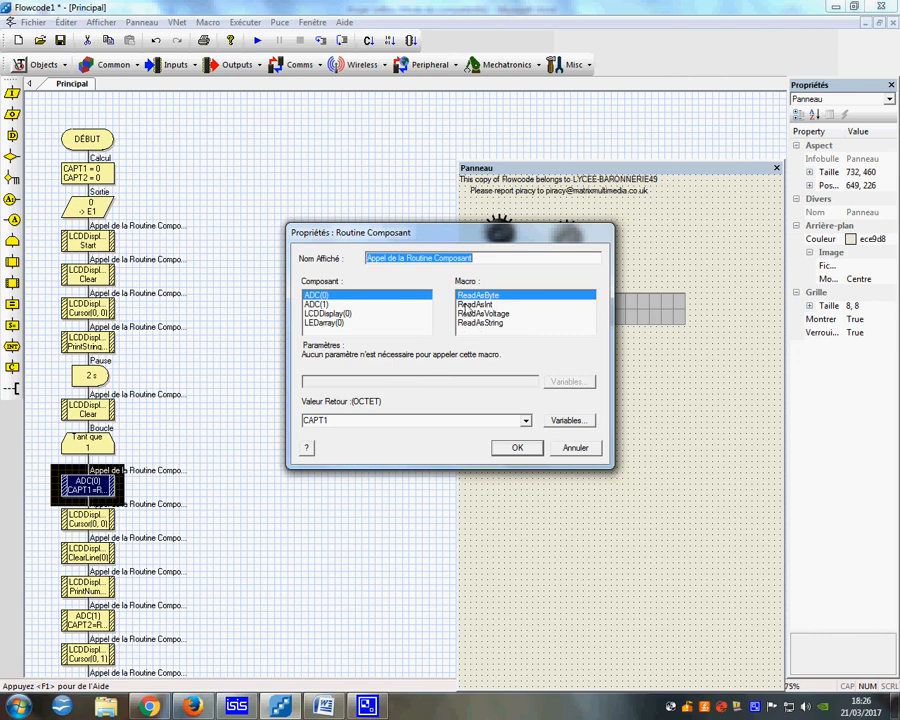
pyautogui.click(470, 304)
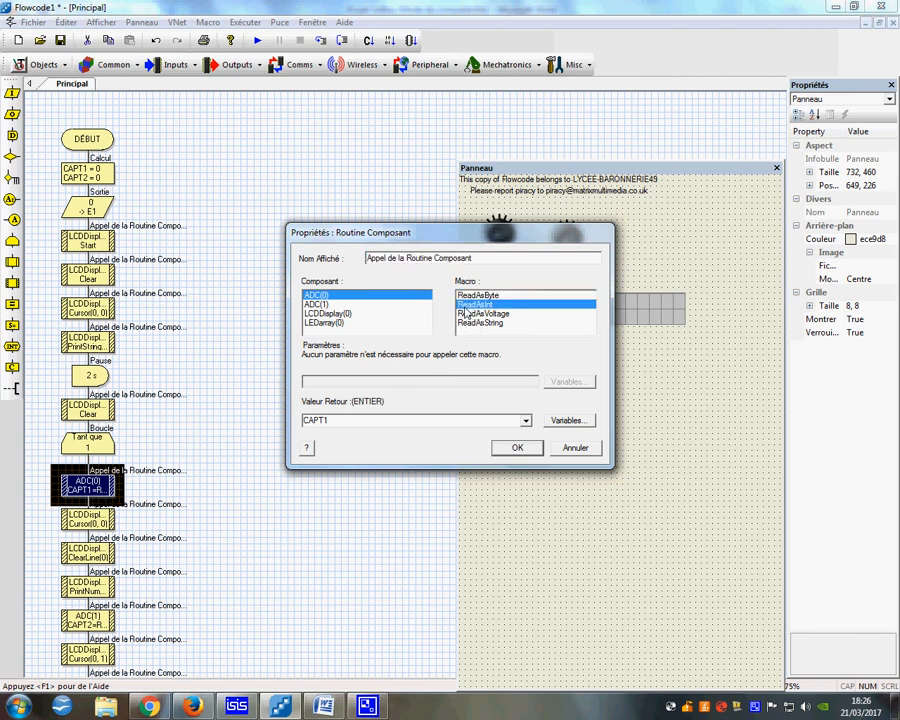
pyautogui.click(567, 421)
pyautogui.click(345, 272)
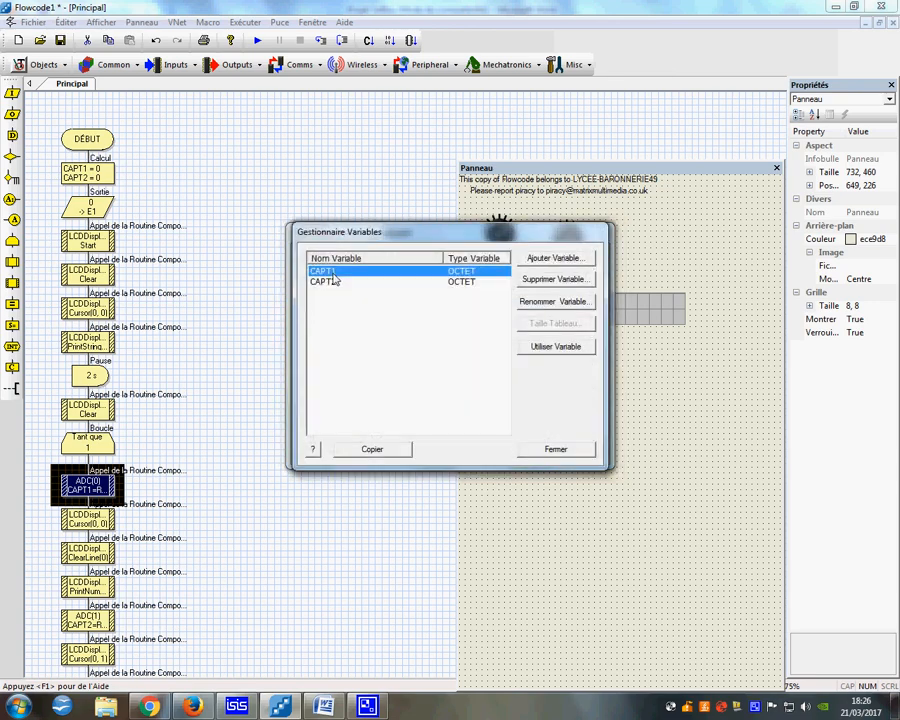
pyautogui.click(543, 301)
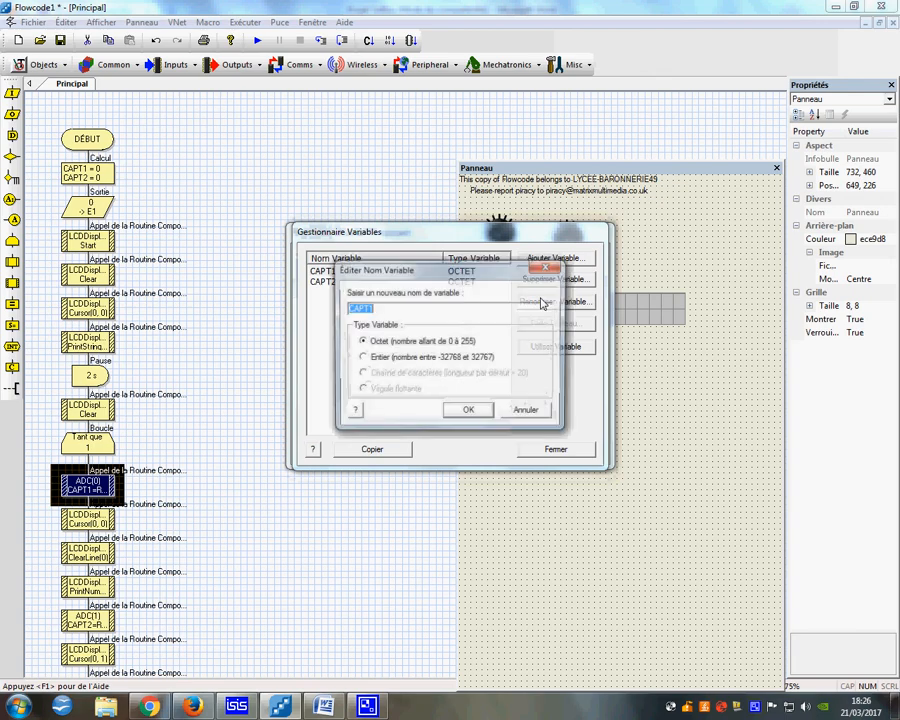
pyautogui.click(362, 357)
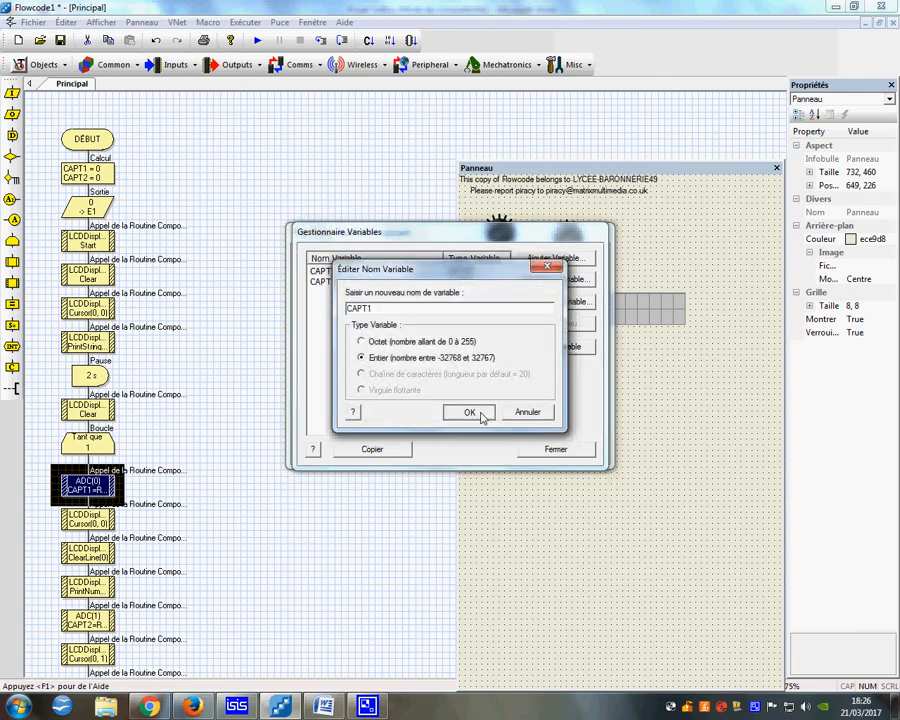
pyautogui.click(470, 412)
# Change variable CAPT2 to type Entier and accept the ADC(0) call's settings.
pyautogui.click(322, 282)
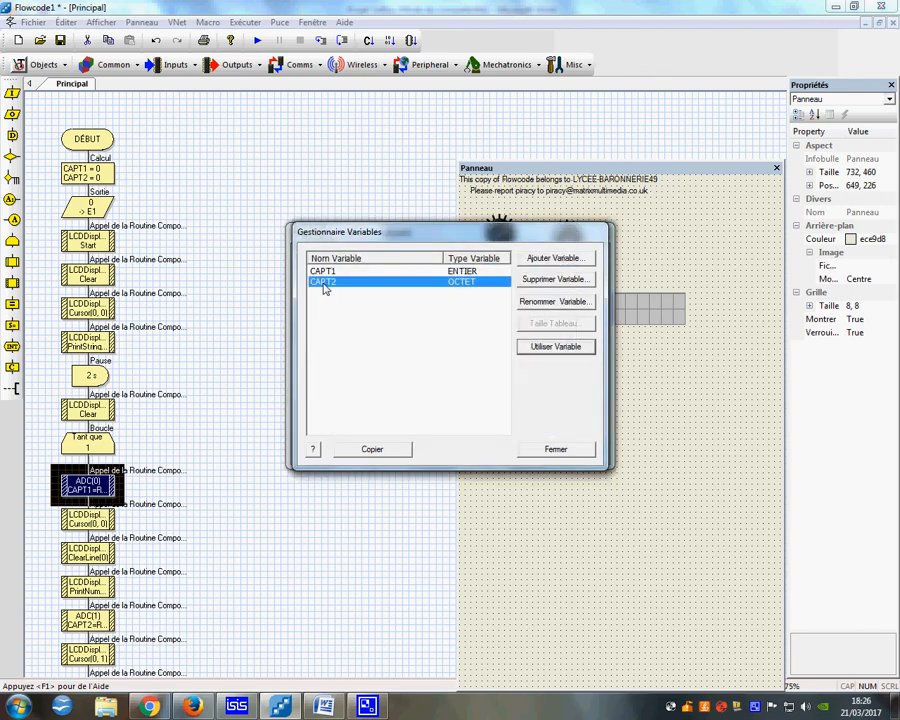
pyautogui.click(545, 303)
pyautogui.click(362, 357)
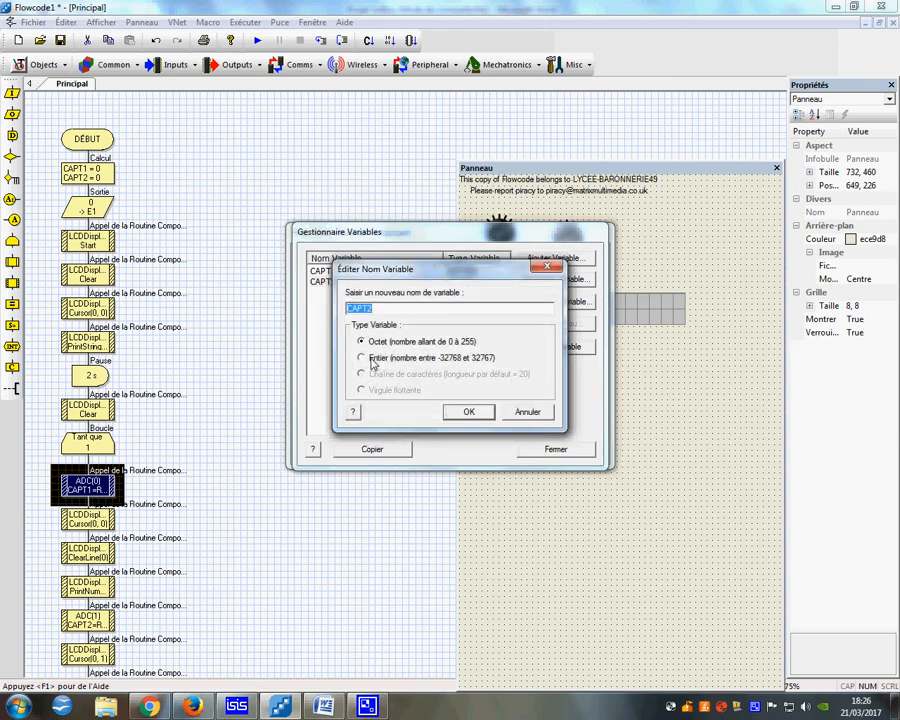
pyautogui.click(466, 411)
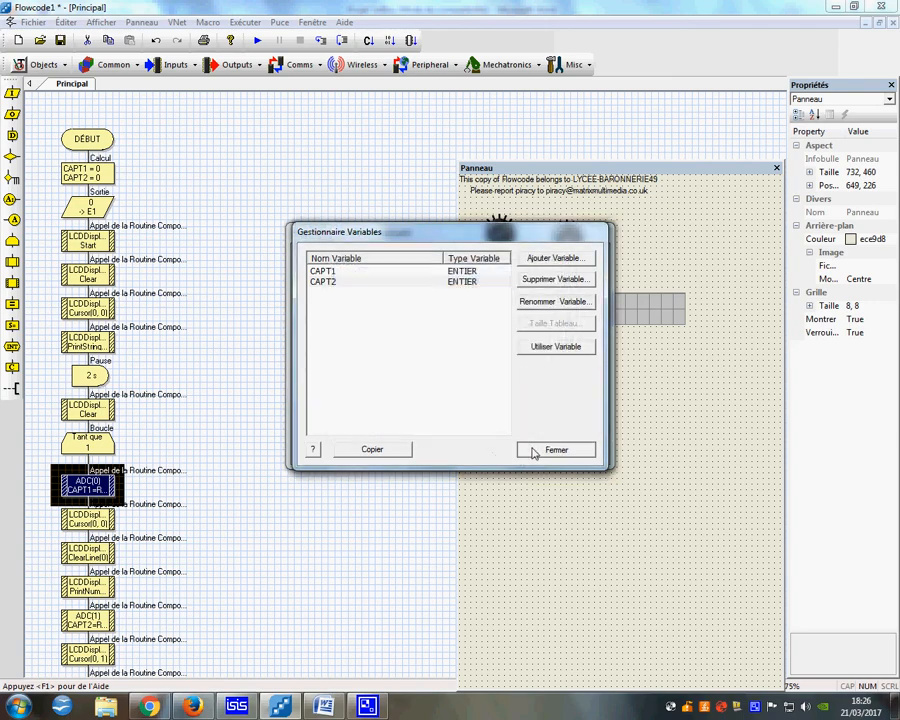
pyautogui.click(533, 452)
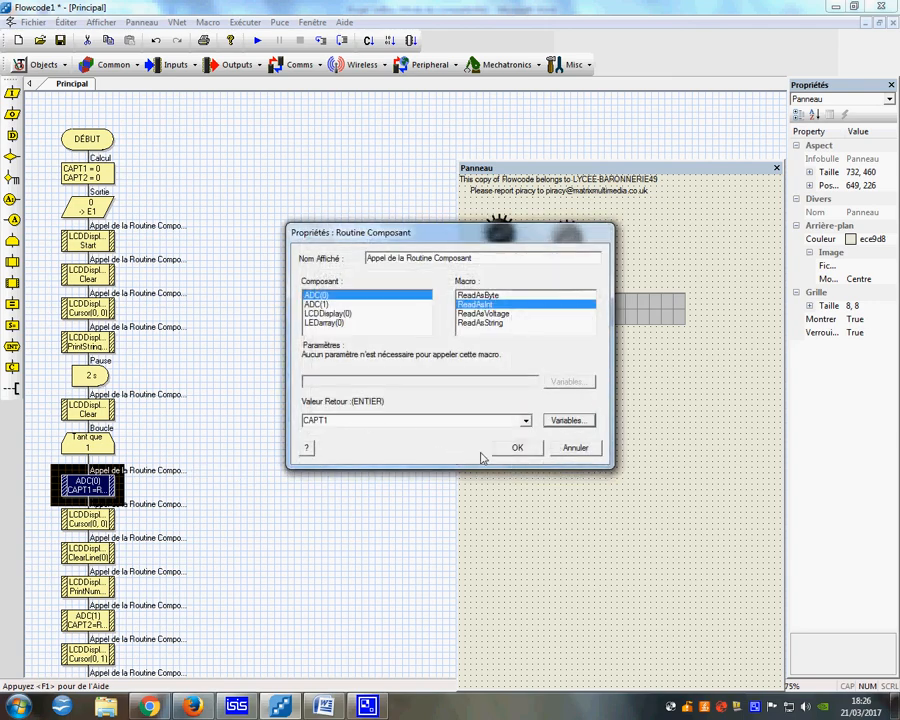
pyautogui.press('Return')
# Switch the ADC(1) call in the loop to the ReadAsInt macro, with CAPT2 as its return value.
pyautogui.scroll(-3, 279, 491)
pyautogui.scroll(-2, 279, 491)
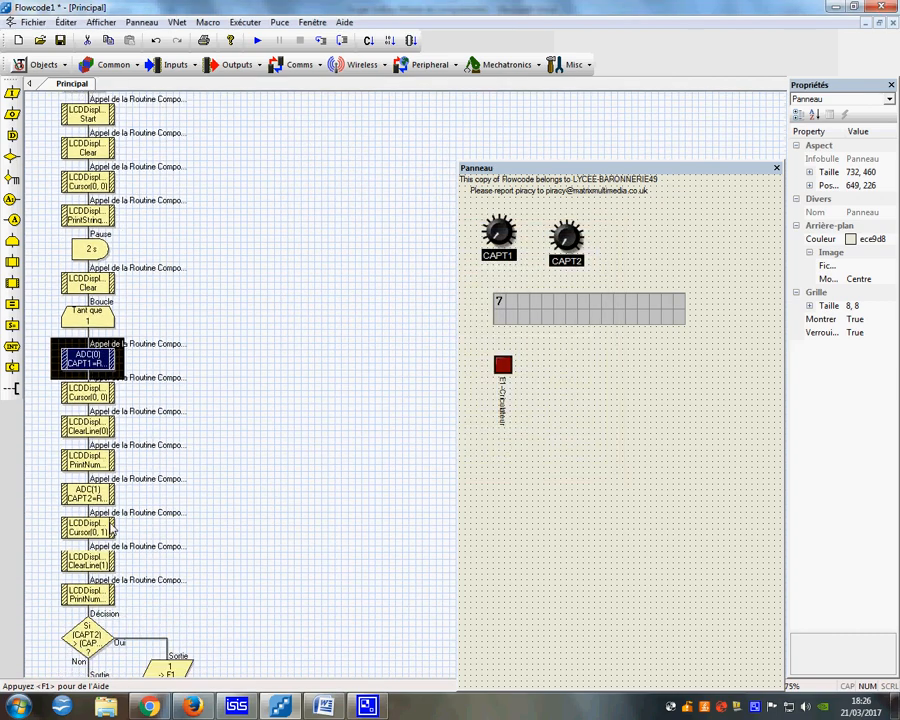
pyautogui.doubleClick(90, 494)
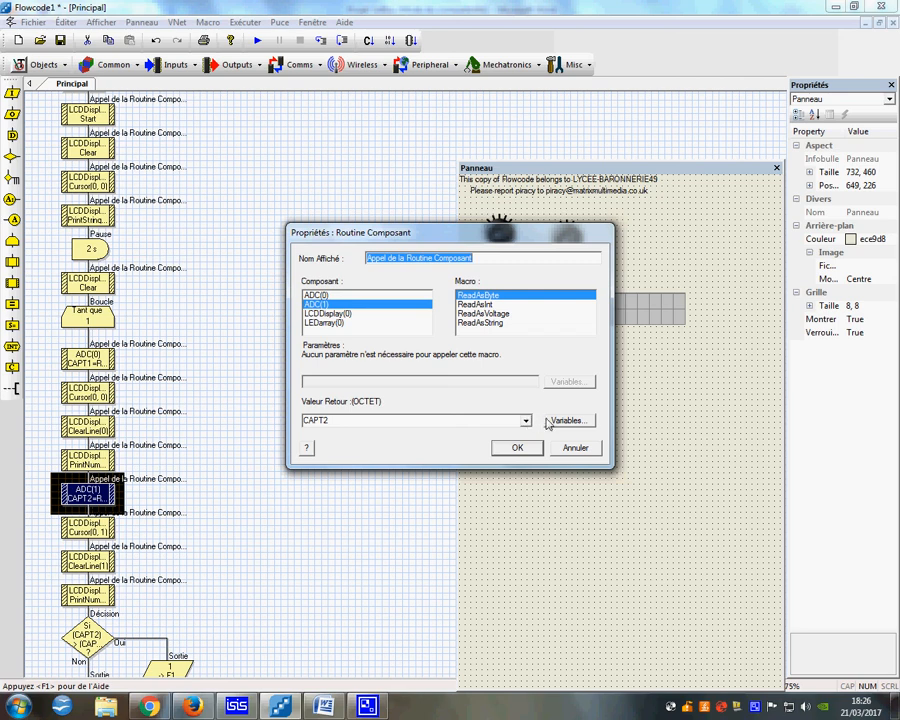
pyautogui.click(527, 421)
pyautogui.click(527, 422)
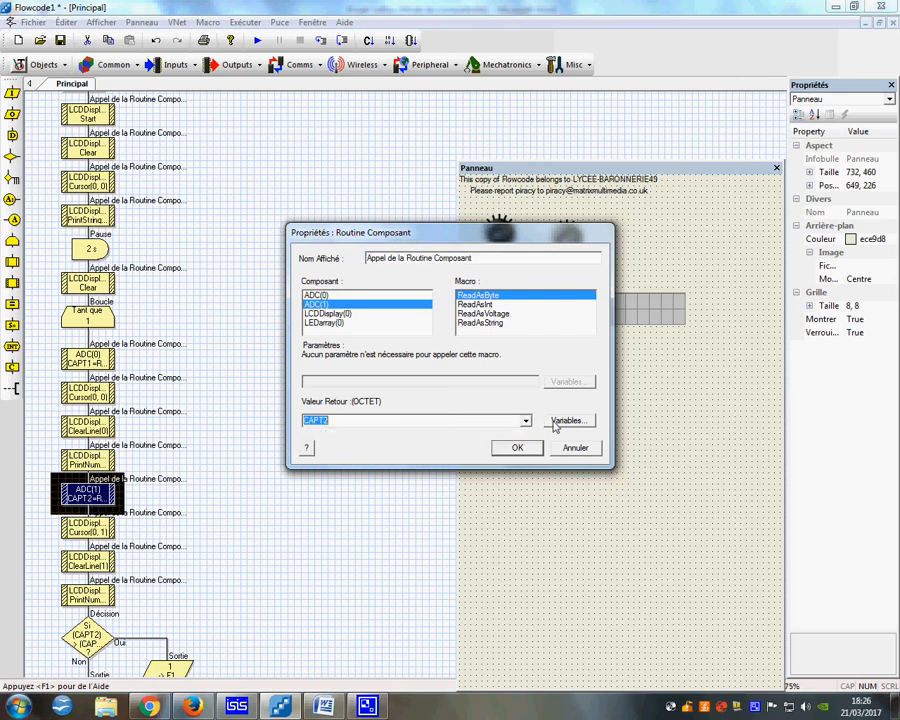
pyautogui.click(476, 305)
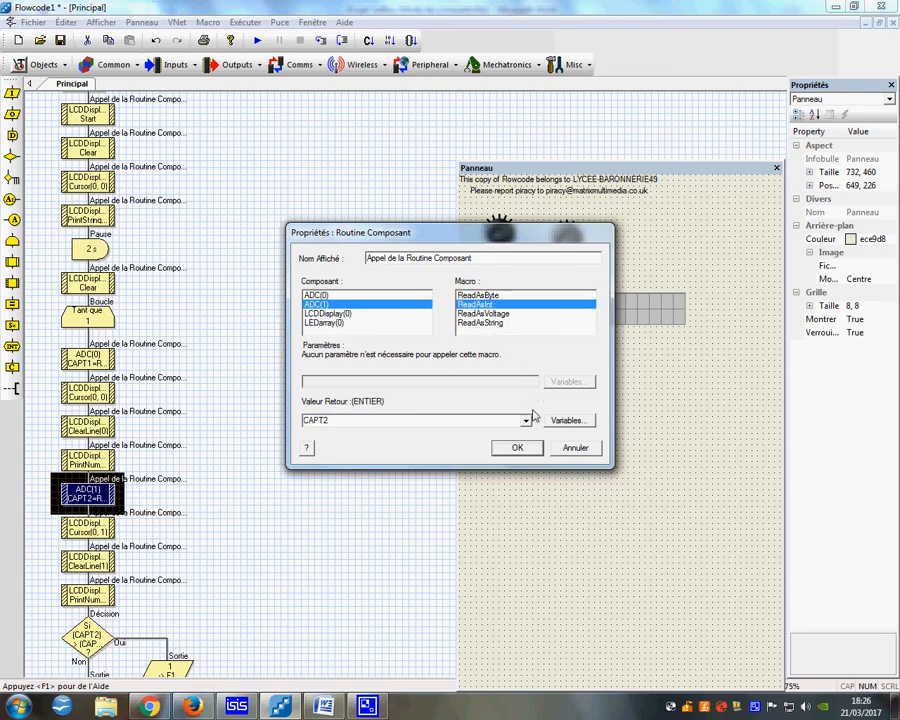
pyautogui.click(517, 447)
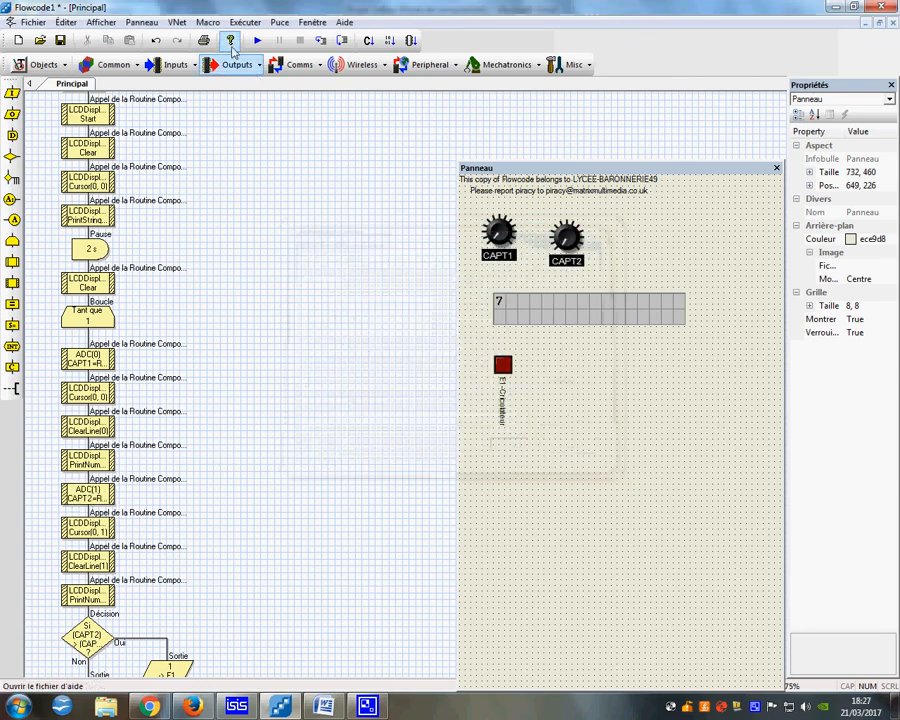
# Simulate the integer version, vary CAPT1 and CAPT2 to check the LCD, look at the ISIS sensor circuit, and stop the simulation.
pyautogui.click(257, 40)
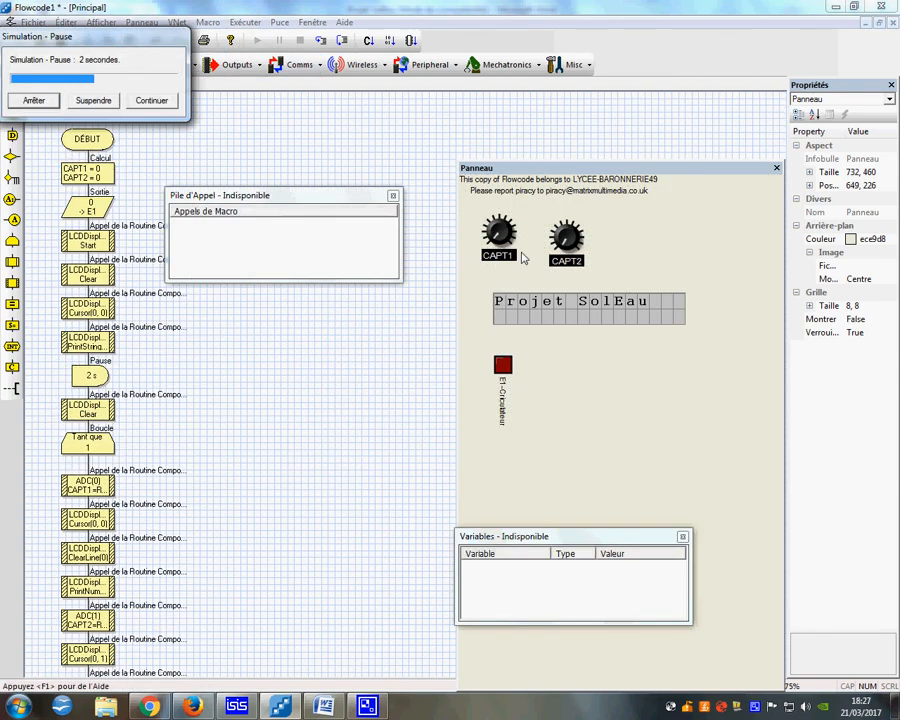
pyautogui.moveTo(519, 255); pyautogui.dragTo(586, 245)
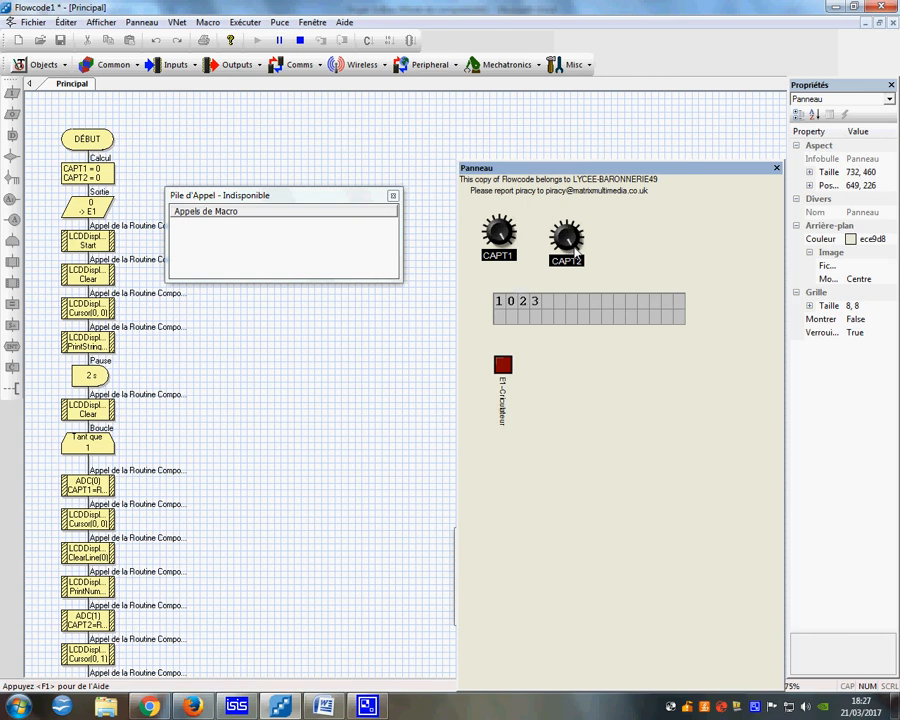
pyautogui.moveTo(575, 250); pyautogui.dragTo(556, 244)
pyautogui.moveTo(556, 238); pyautogui.dragTo(560, 240)
pyautogui.moveTo(502, 238)
pyautogui.mouseDown()
pyautogui.moveTo(505, 222)
pyautogui.moveTo(493, 224)
pyautogui.mouseUp()
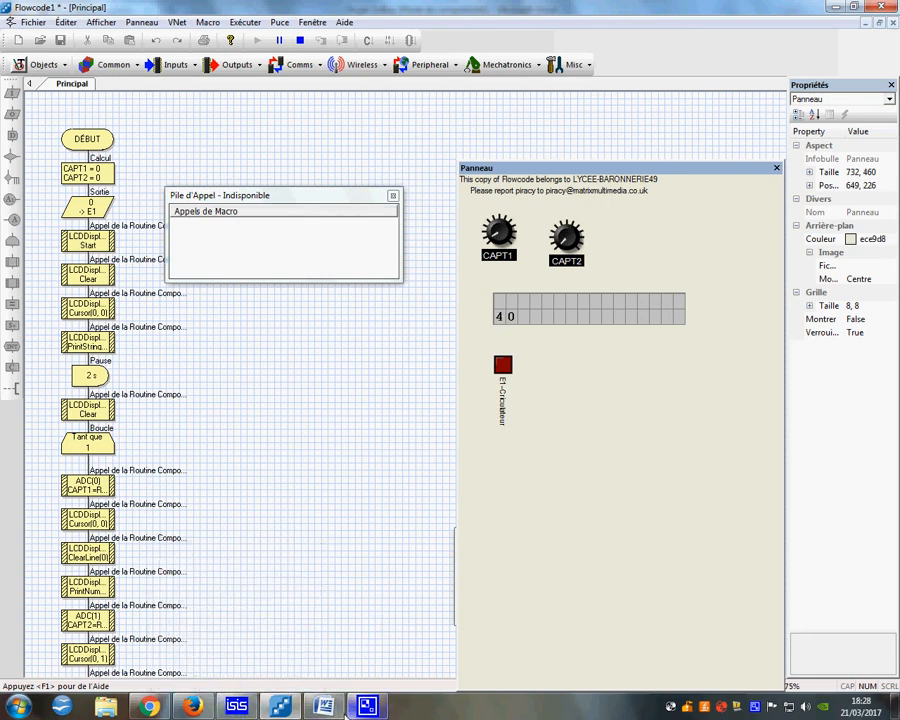
pyautogui.click(239, 708)
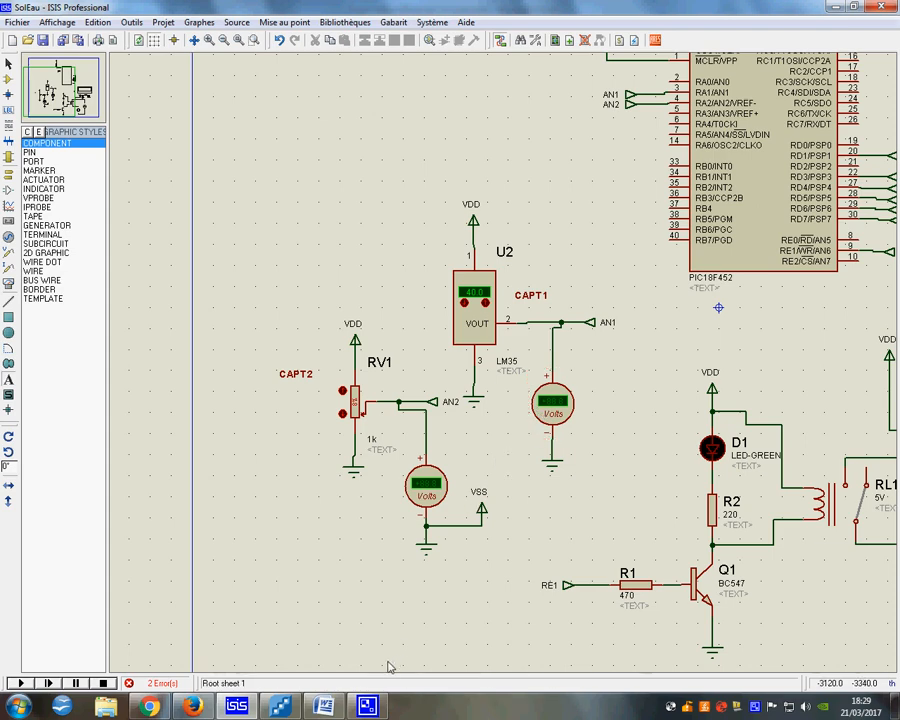
pyautogui.hotkey('alt', 'Tab')
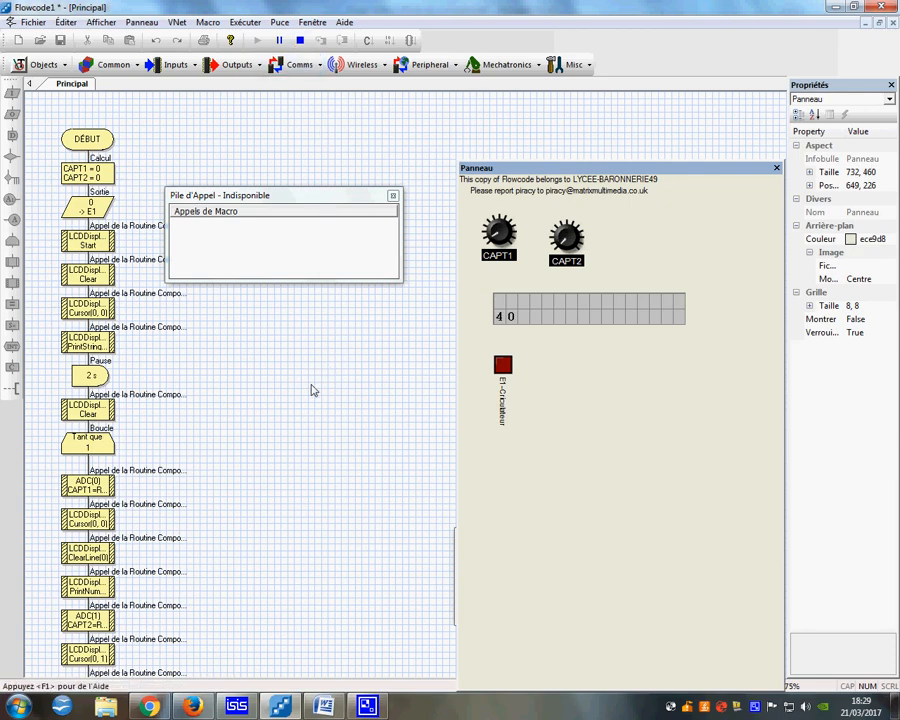
pyautogui.click(300, 42)
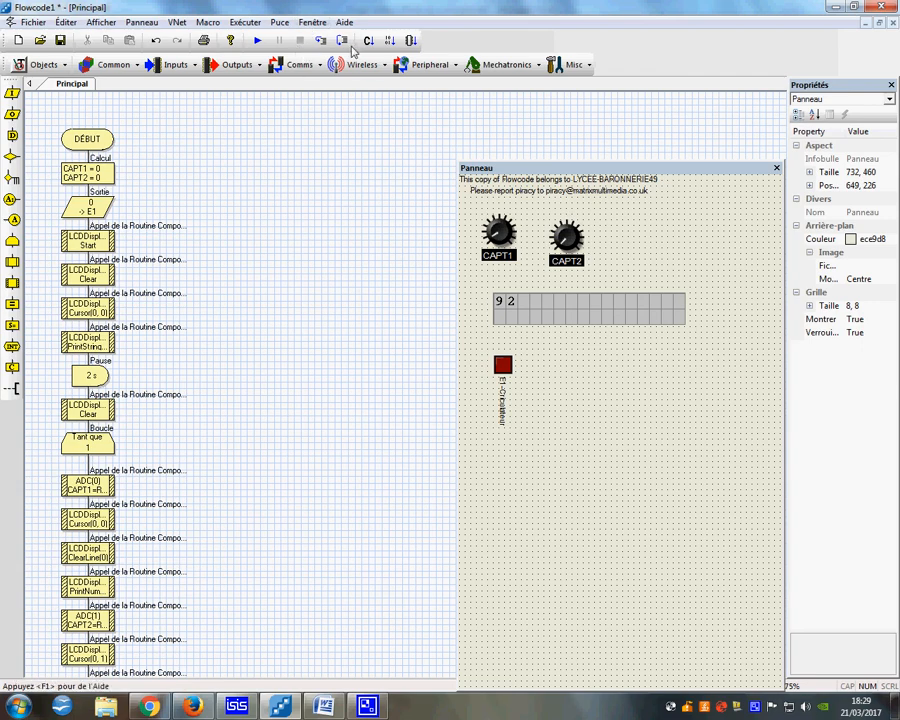
# Compile the flowchart to HEX, saving it as SolEau in the 1-BTS CIM folder and replacing the existing file.
pyautogui.scroll(-5, 217, 380)
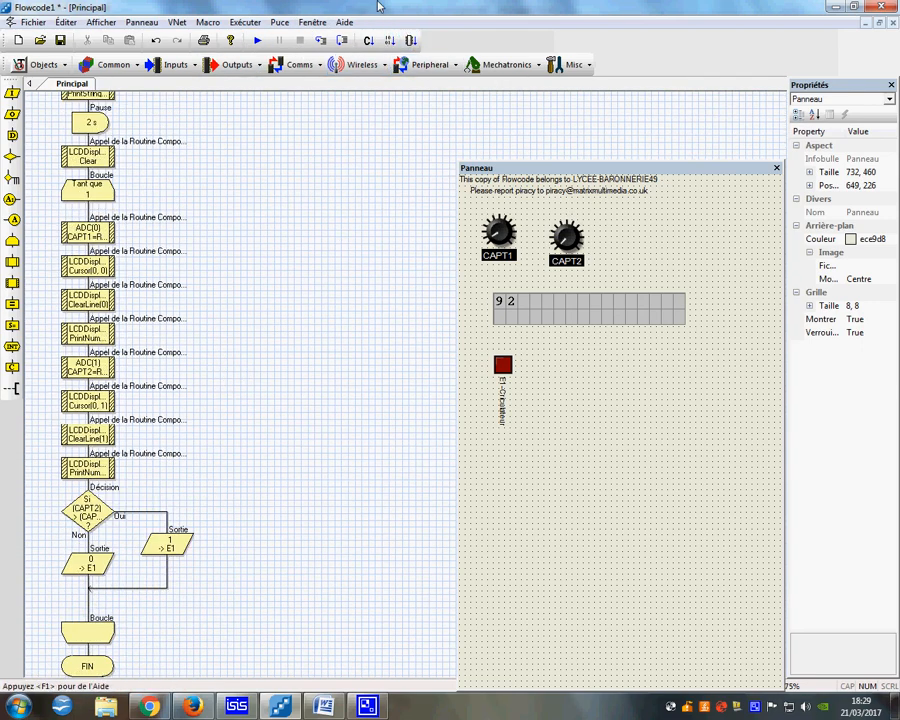
pyautogui.click(389, 40)
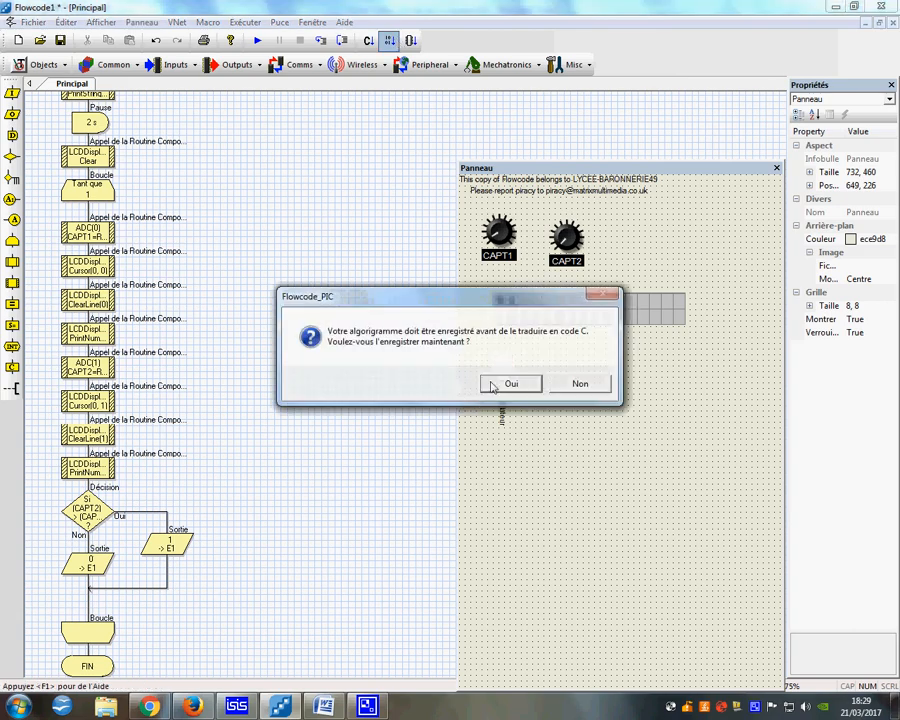
pyautogui.click(530, 390)
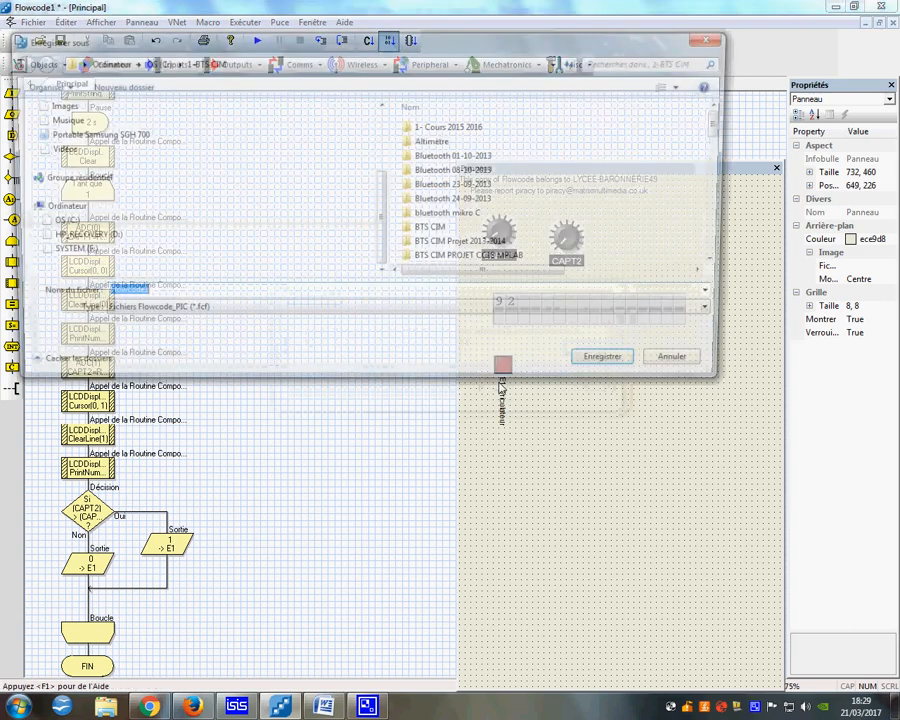
pyautogui.write('Sol')
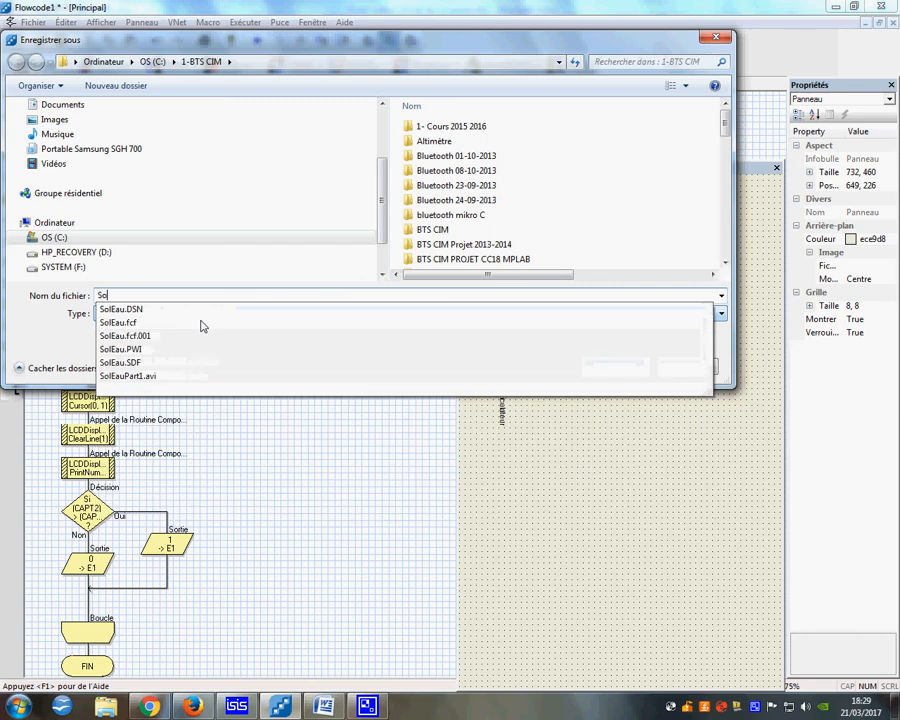
pyautogui.write('Eau')
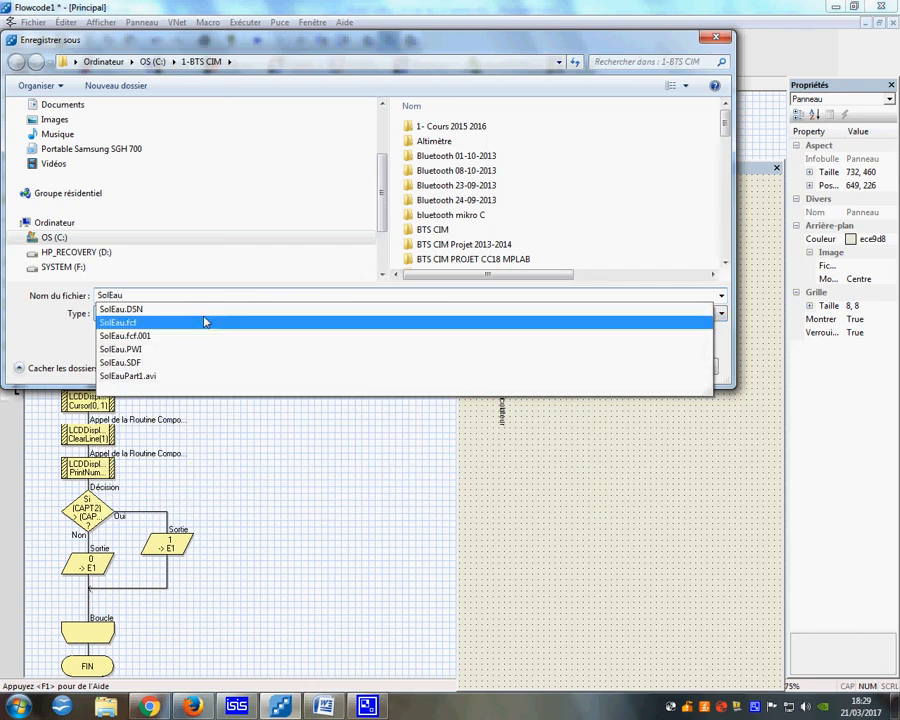
pyautogui.click(114, 238)
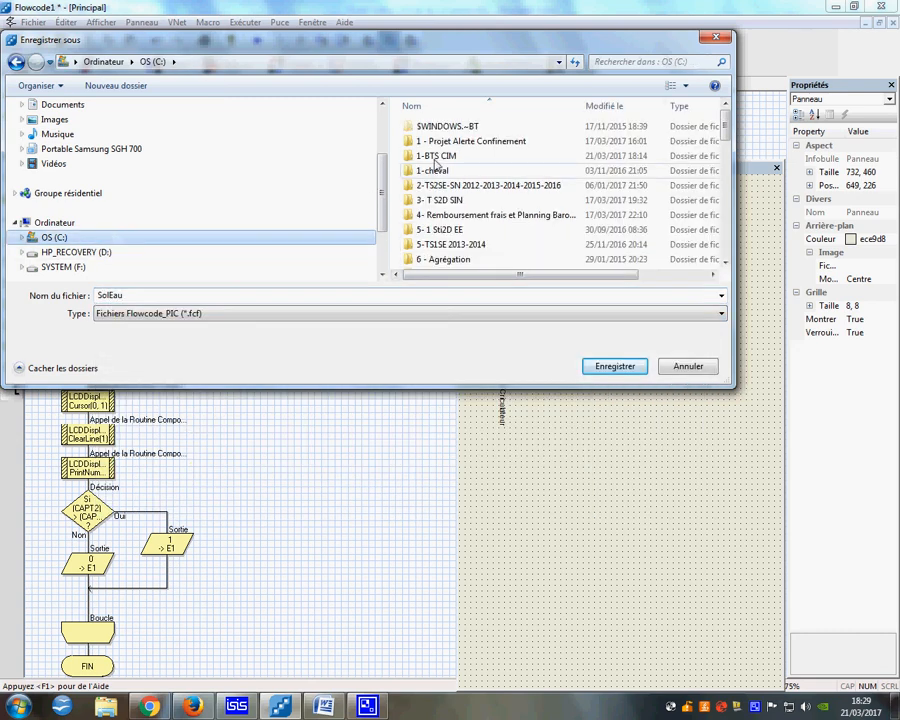
pyautogui.doubleClick(436, 156)
pyautogui.click(622, 368)
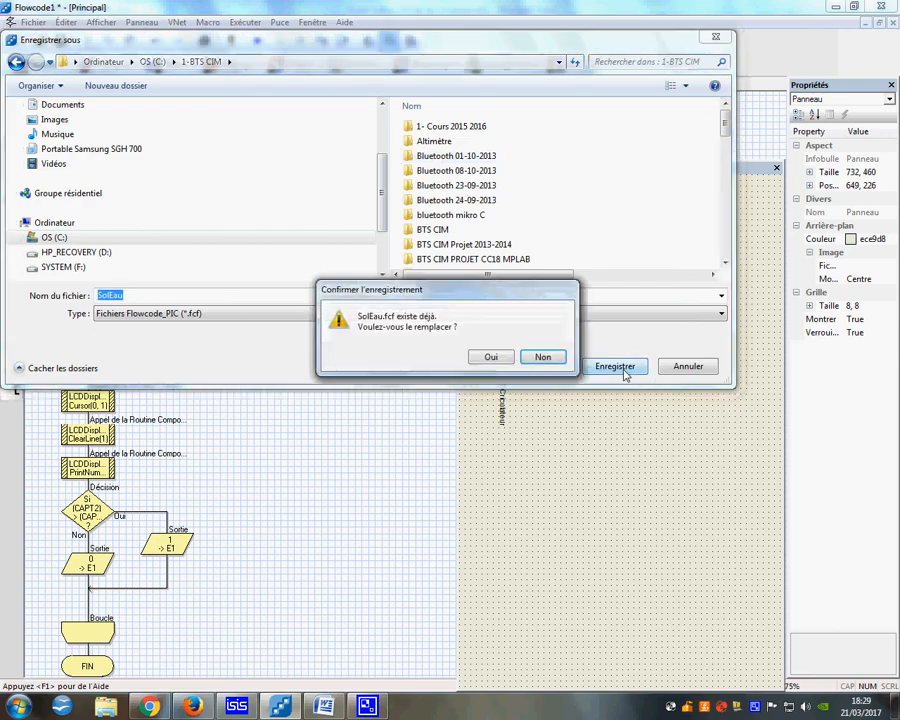
pyautogui.click(487, 358)
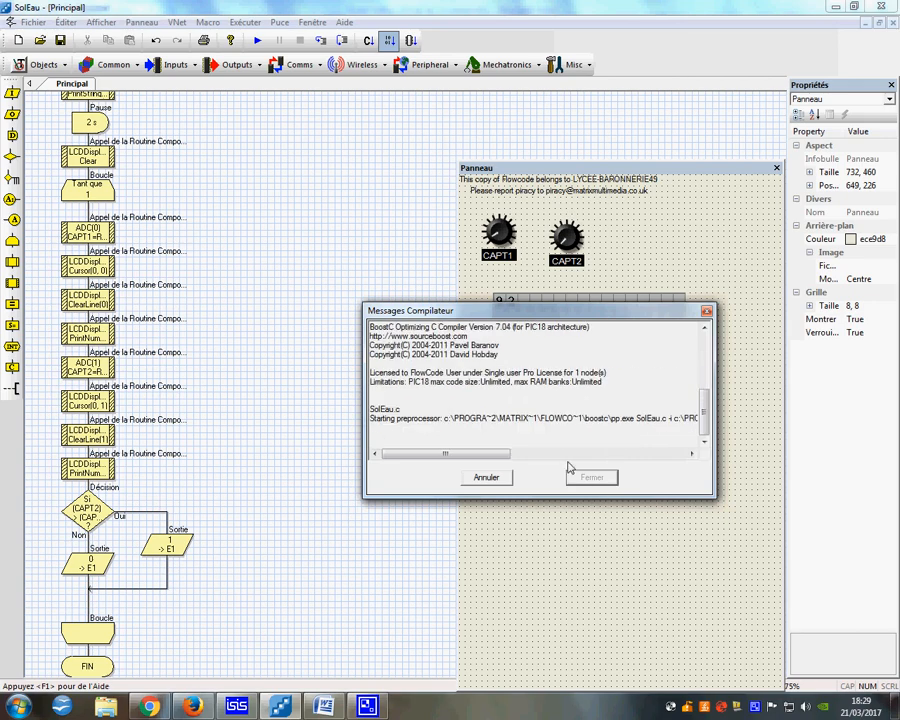
pyautogui.moveTo(546, 314); pyautogui.dragTo(535, 448)
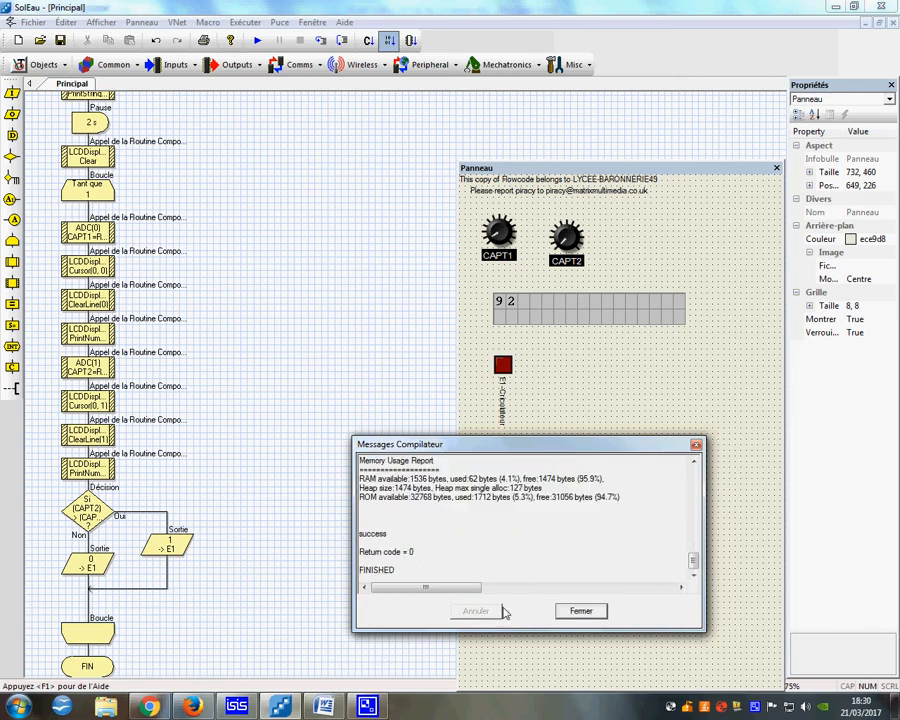
pyautogui.click(581, 612)
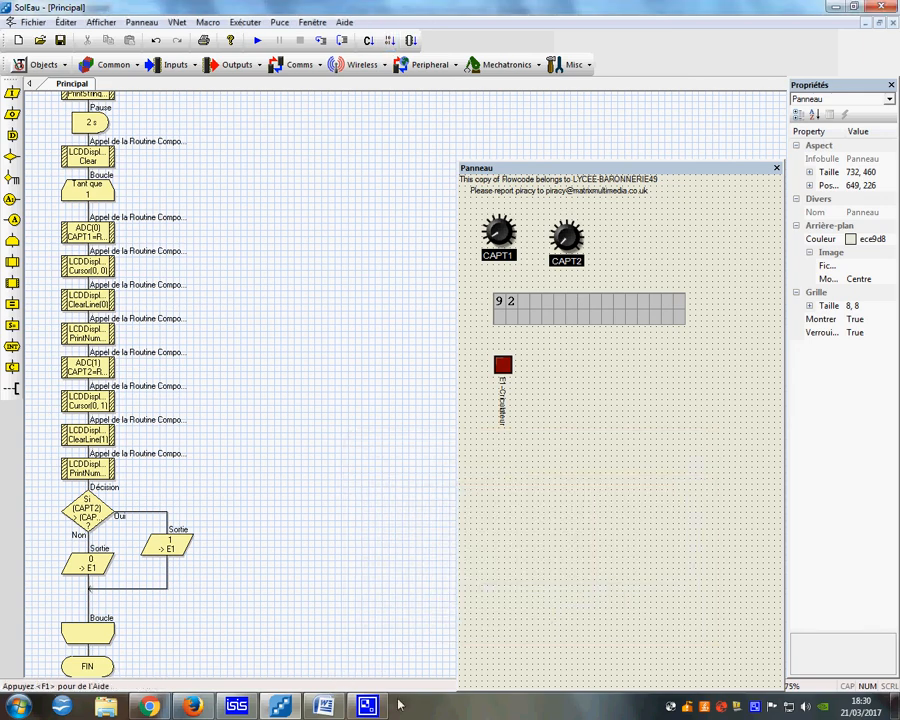
# Switch to ISIS and load SolEau.hex from the 1-BTS CIM folder as the PIC18F452's program file.
pyautogui.hotkey('alt', 'Tab')
pyautogui.scroll(1, 645, 365)
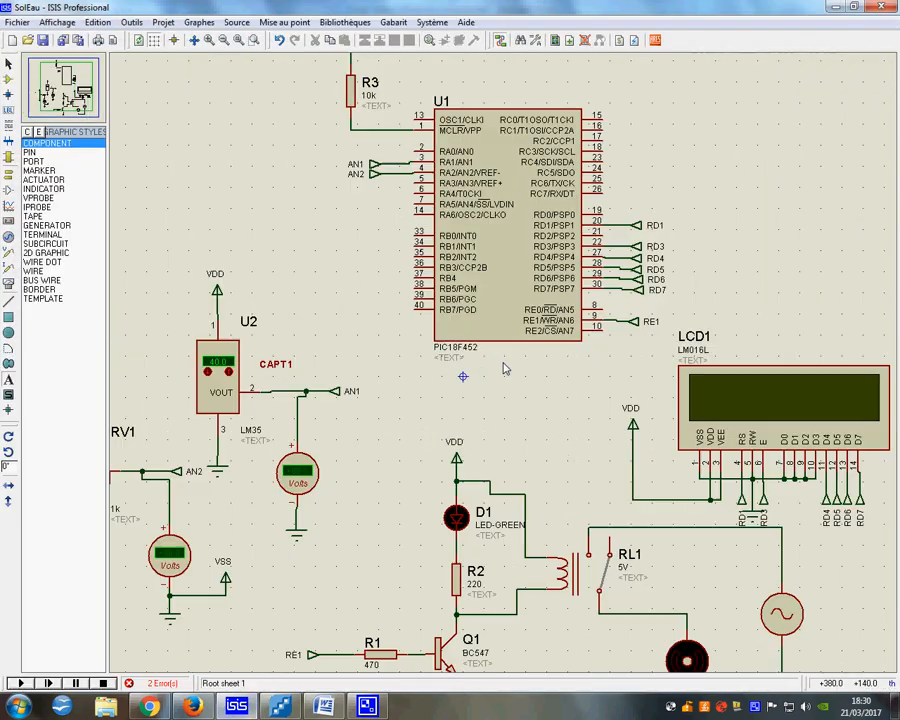
pyautogui.scroll(-2, 502, 366)
pyautogui.rightClick(513, 308)
pyautogui.click(541, 332)
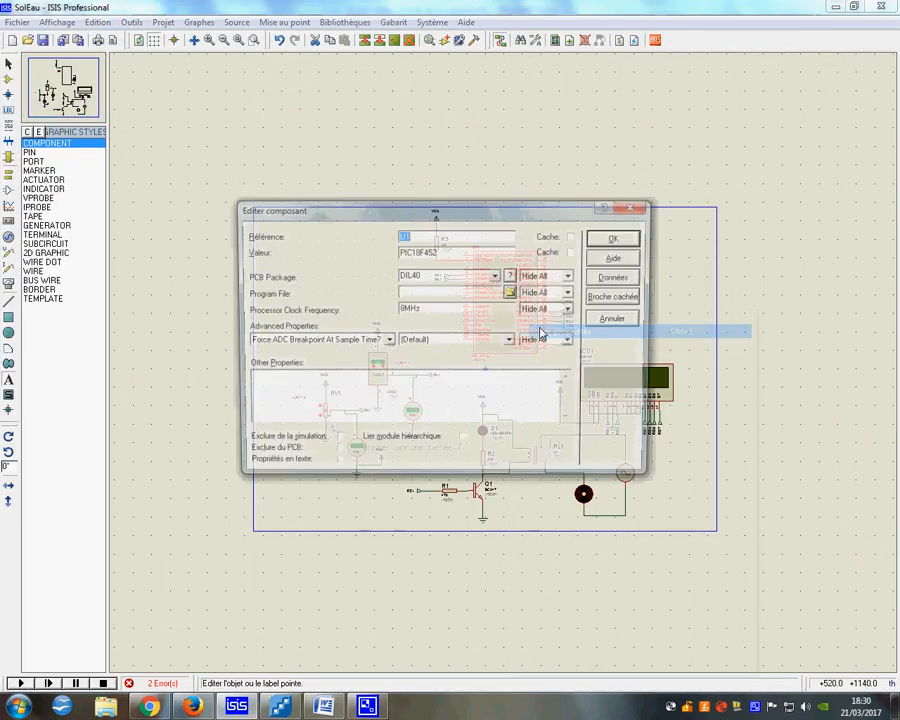
pyautogui.click(512, 292)
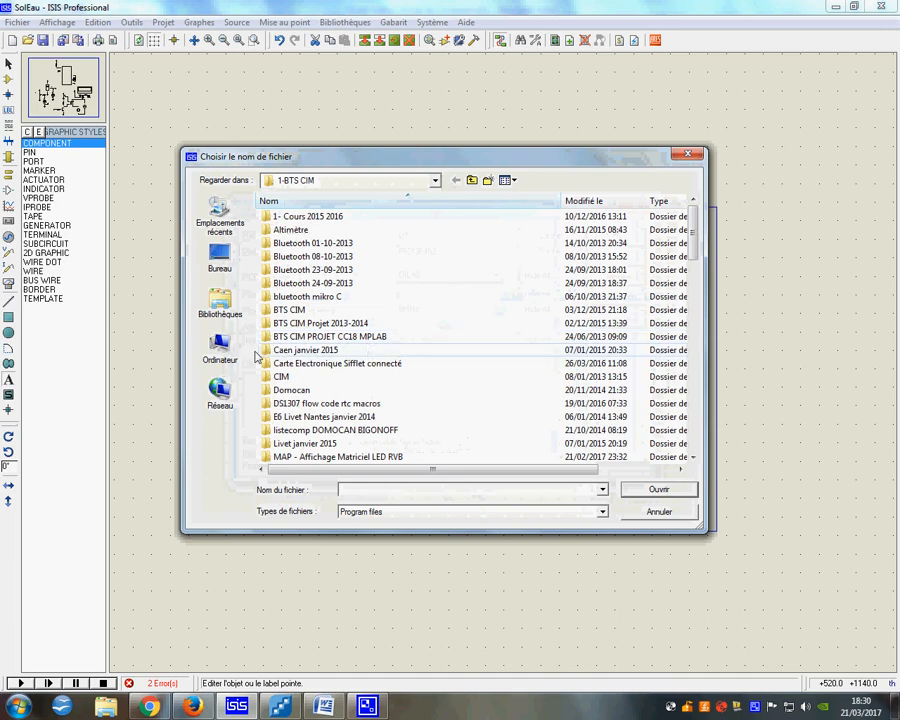
pyautogui.moveTo(690, 250); pyautogui.dragTo(699, 448)
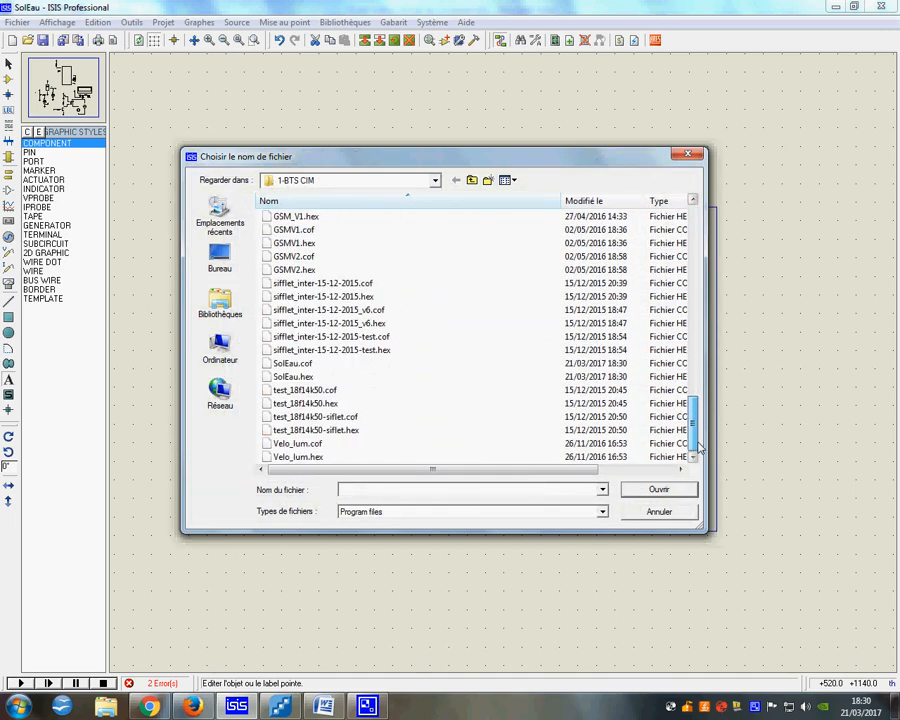
pyautogui.click(330, 377)
pyautogui.click(637, 489)
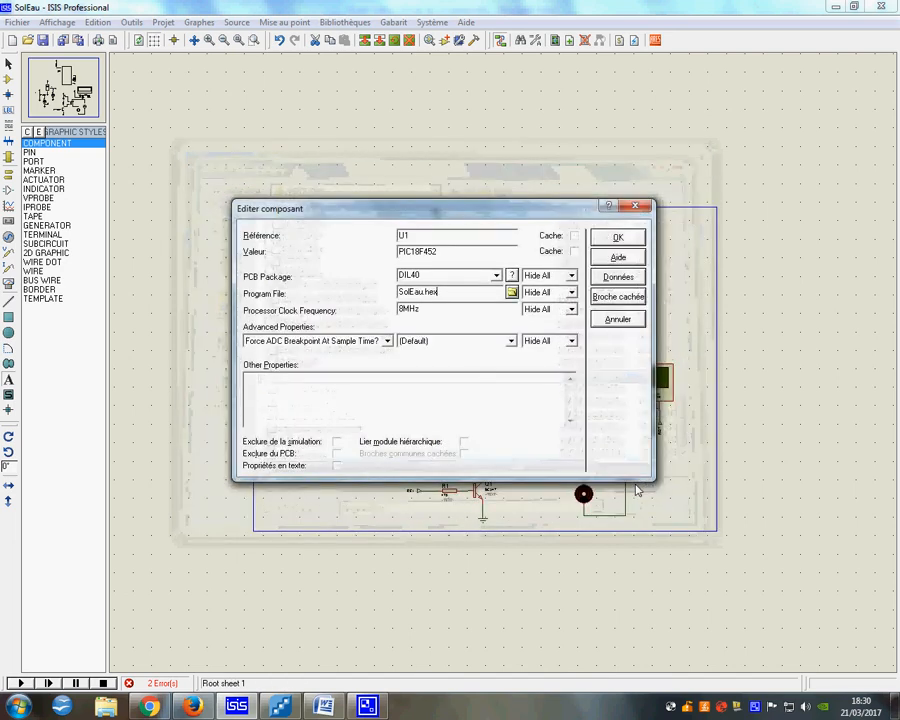
pyautogui.click(614, 238)
# Run the circuit simulation and try adjusting the CAPT2 potentiometer RV1 while checking the LCD and motor.
pyautogui.scroll(1, 511, 336)
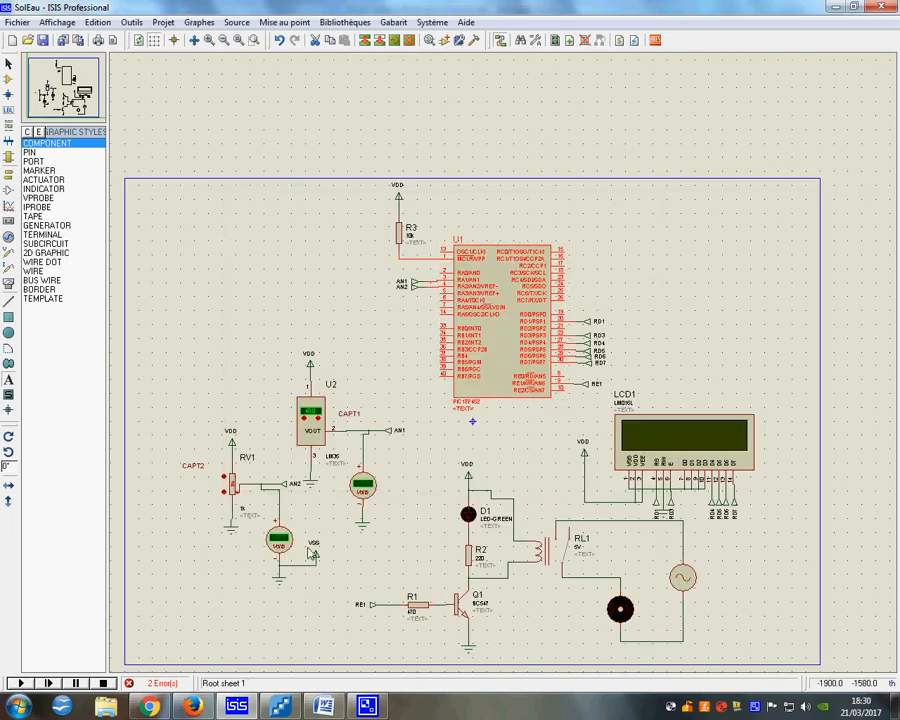
pyautogui.click(20, 684)
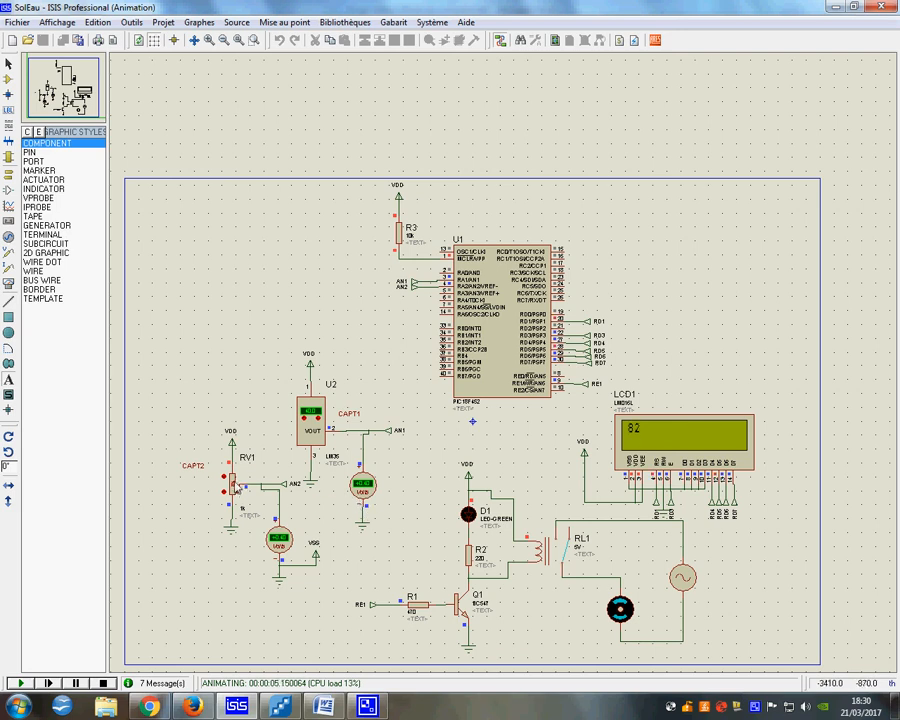
pyautogui.click(228, 481)
pyautogui.click(228, 481)
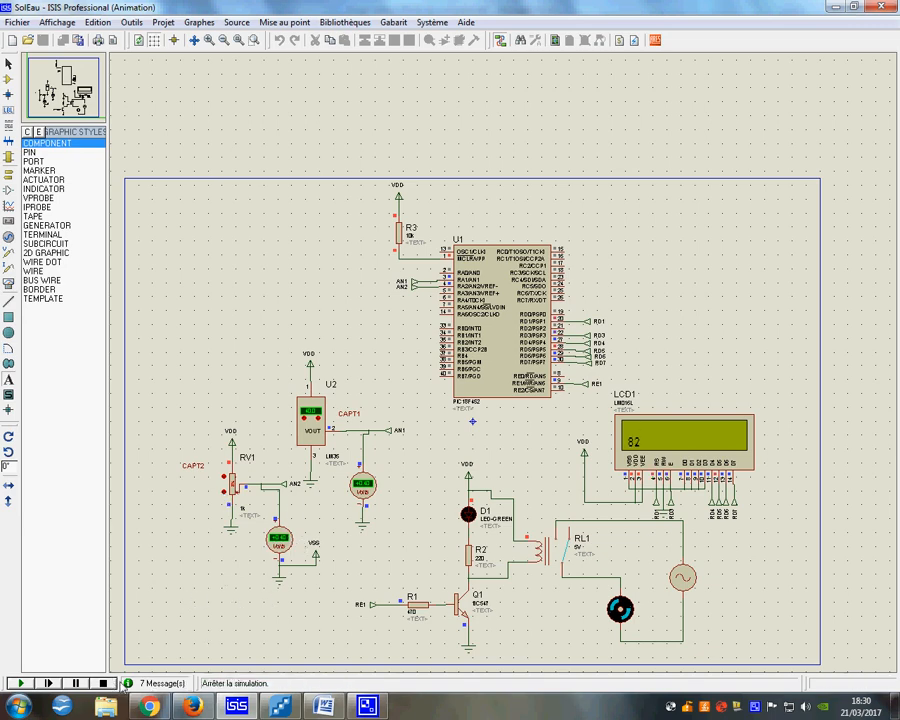
# Check the photoresistor LDR1 requirement in the Word project document, return to ISIS and stop the simulation.
pyautogui.click(324, 706)
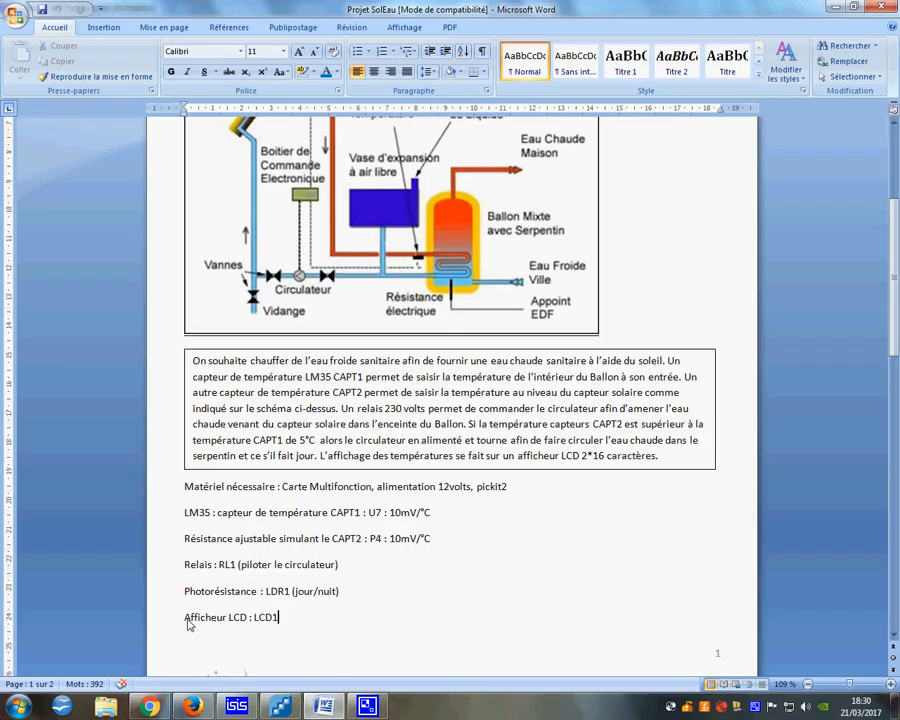
pyautogui.moveTo(185, 601); pyautogui.dragTo(358, 595)
pyautogui.click(309, 641)
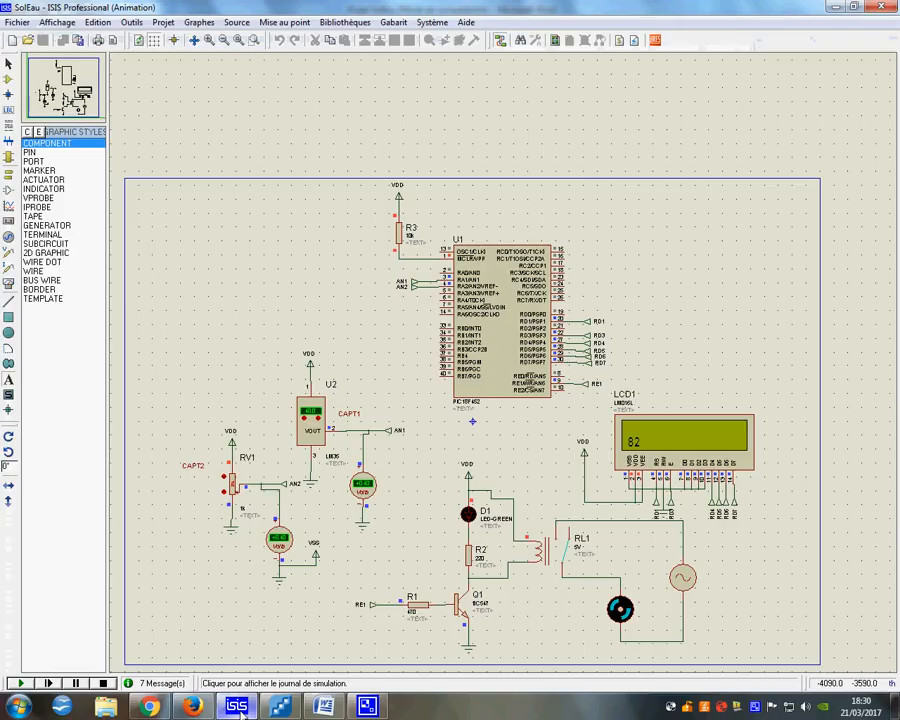
pyautogui.click(236, 706)
pyautogui.click(102, 683)
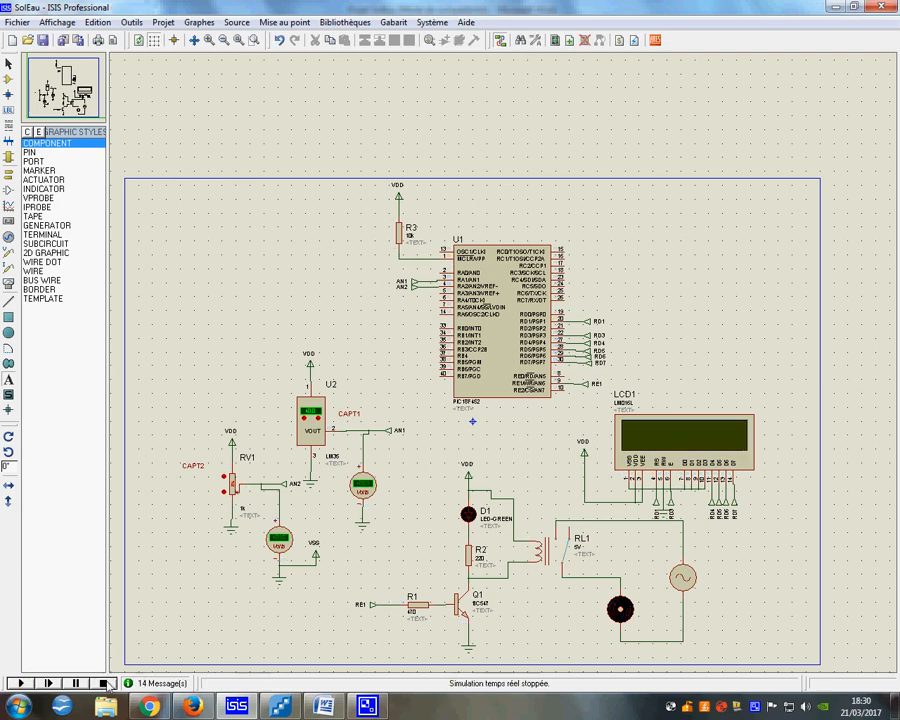
# Save the SolEau circuit project.
pyautogui.click(27, 133)
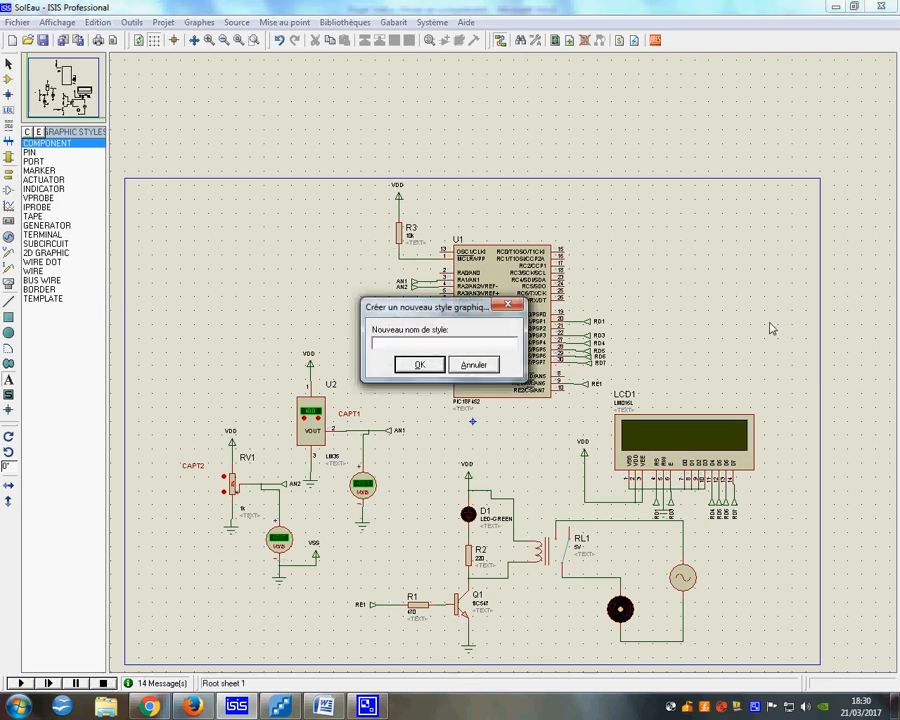
pyautogui.click(474, 365)
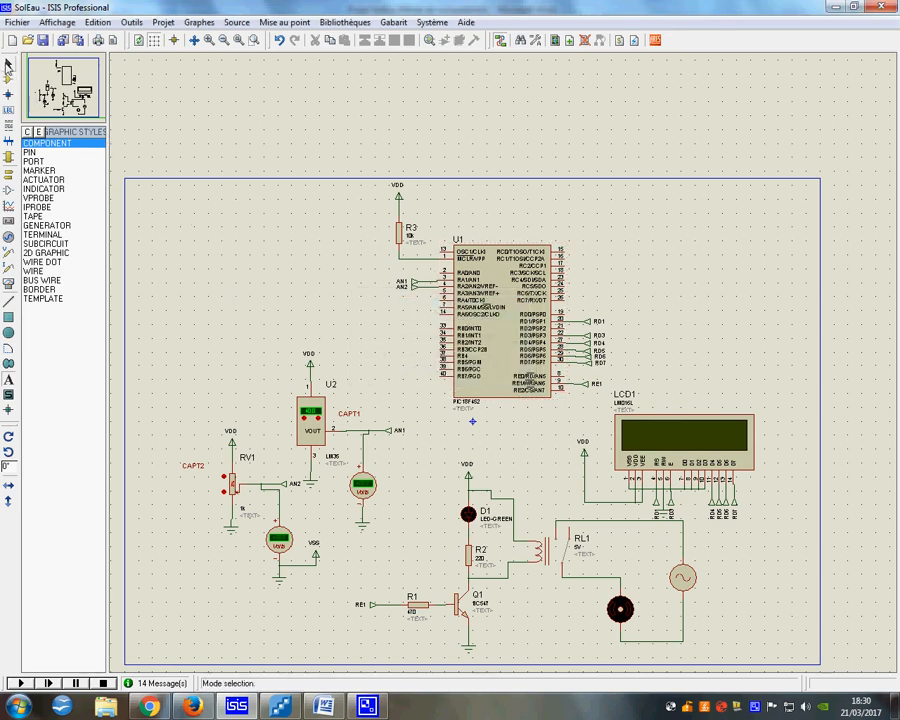
pyautogui.click(43, 42)
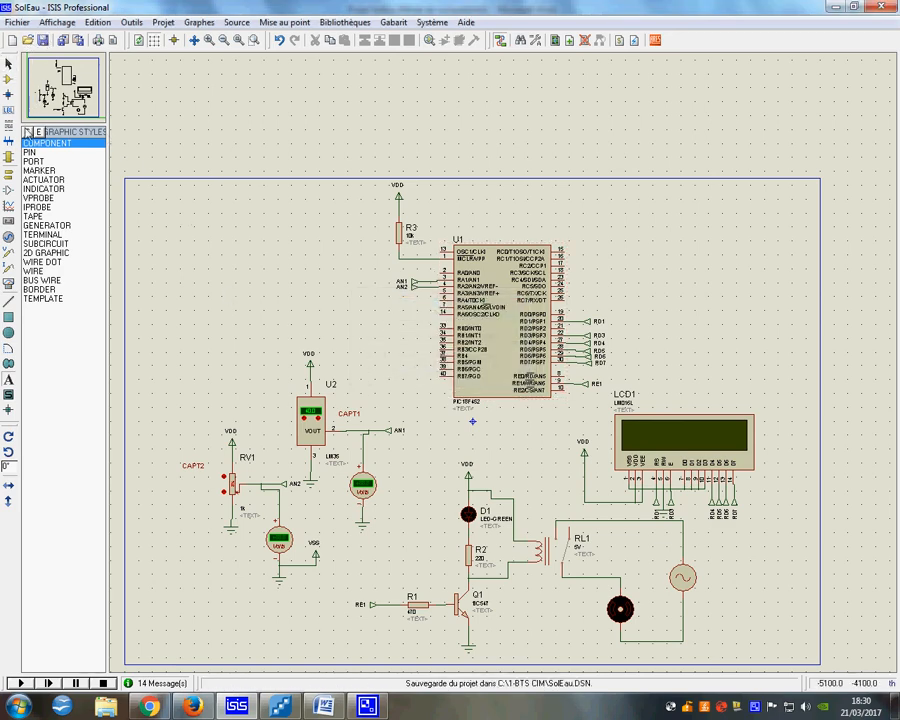
# Search the device library for LDR and add TORCH_LDR to the project's devices.
pyautogui.click(8, 78)
pyautogui.click(28, 133)
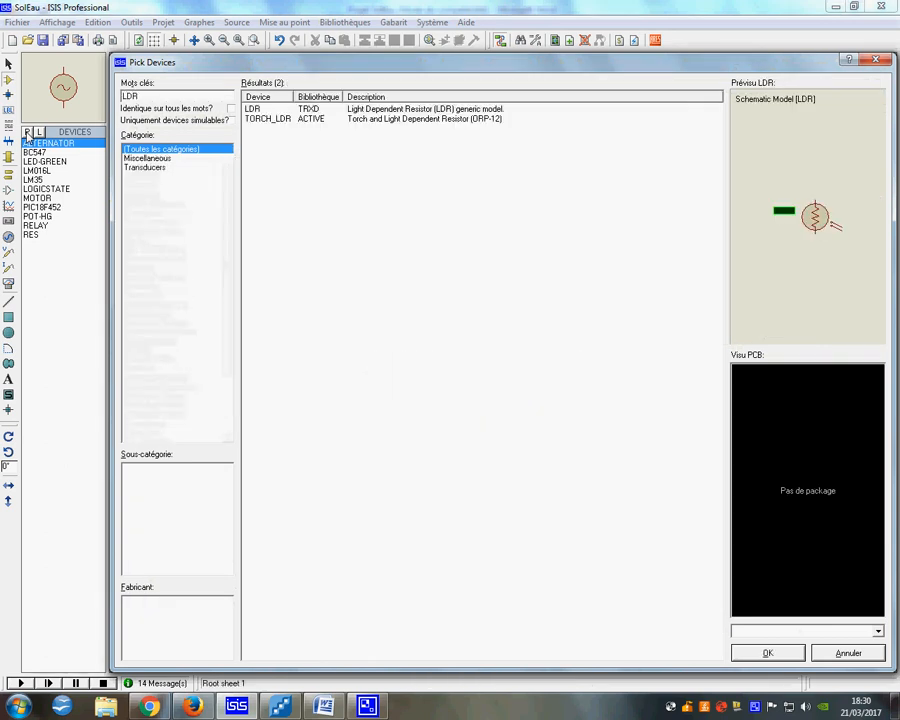
pyautogui.click(263, 111)
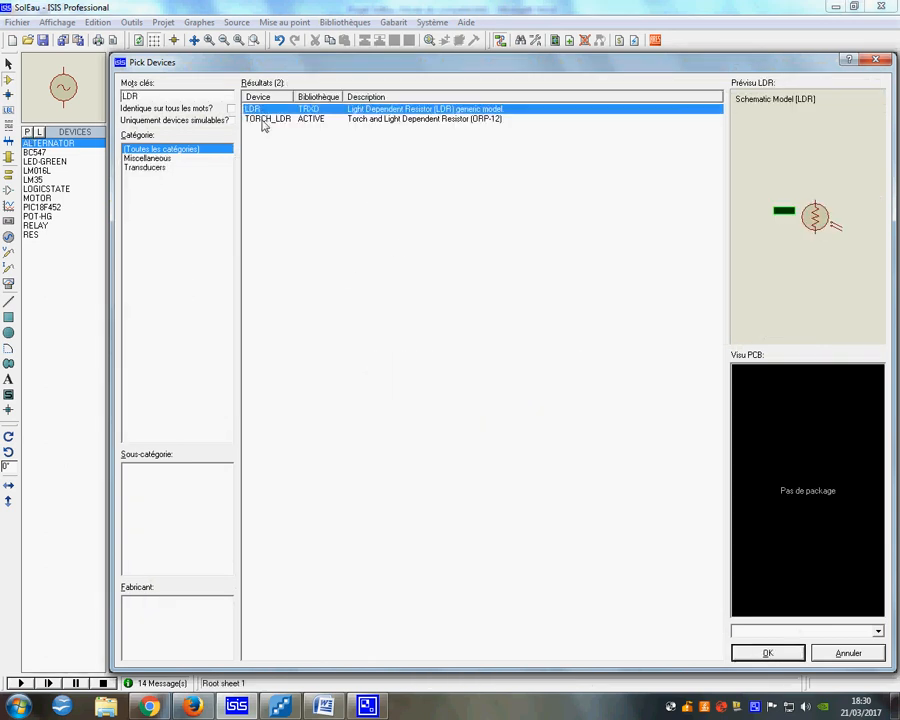
pyautogui.click(264, 121)
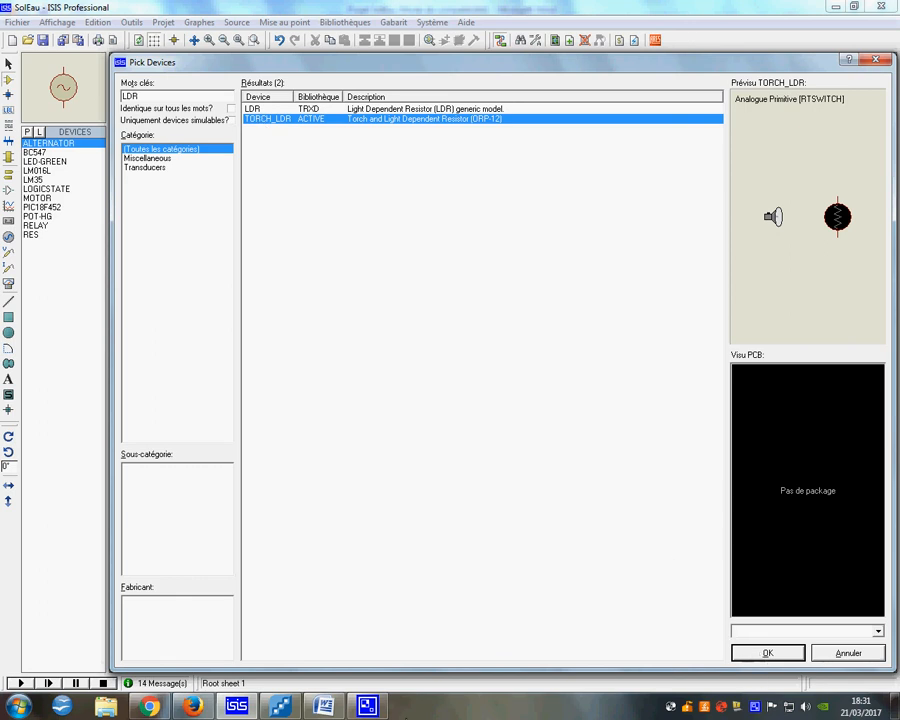
pyautogui.click(248, 707)
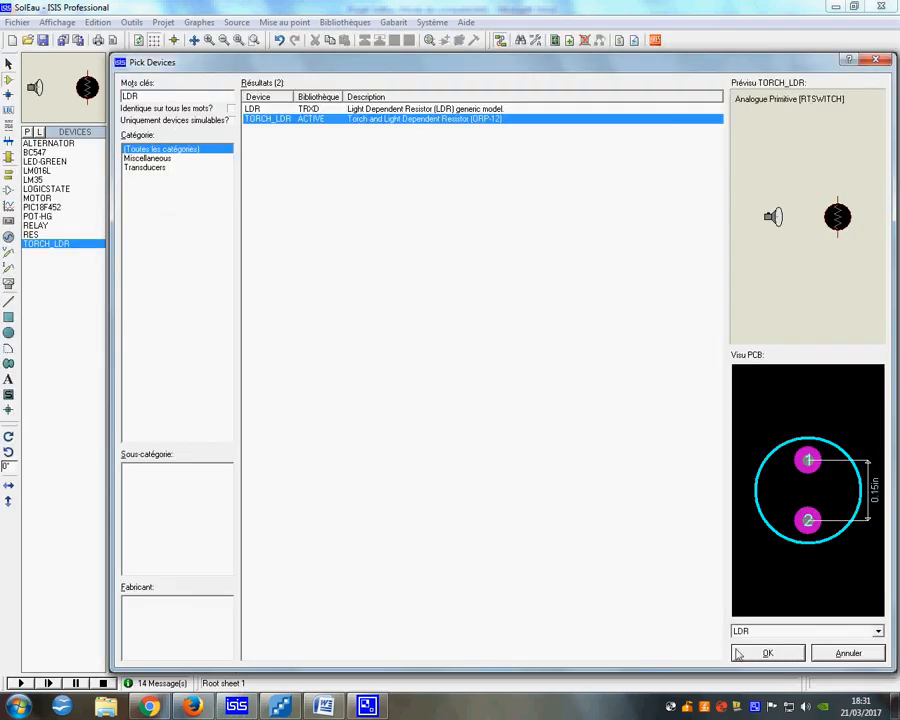
pyautogui.click(767, 653)
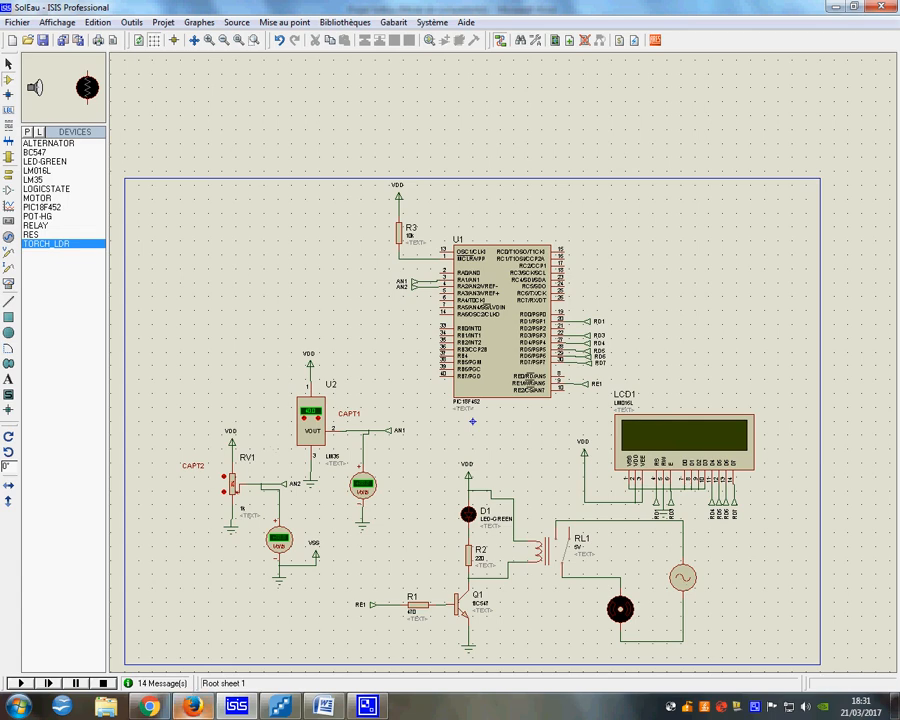
# Open the carte multi fonction V7.0 2012-2013 project in a second ISIS instance and examine its LDR1 circuit.
pyautogui.click(18, 706)
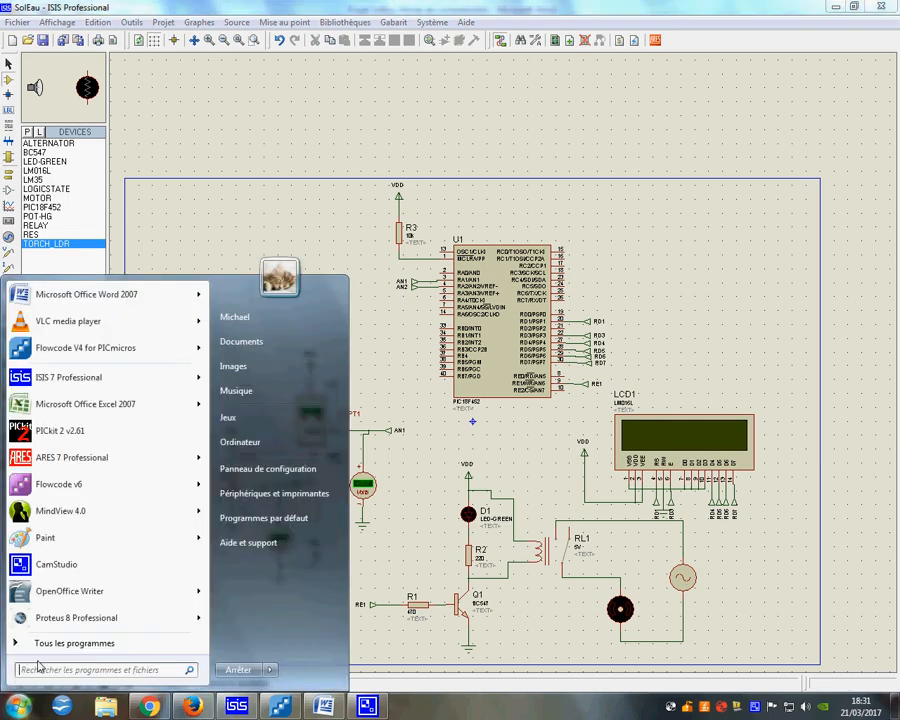
pyautogui.click(38, 377)
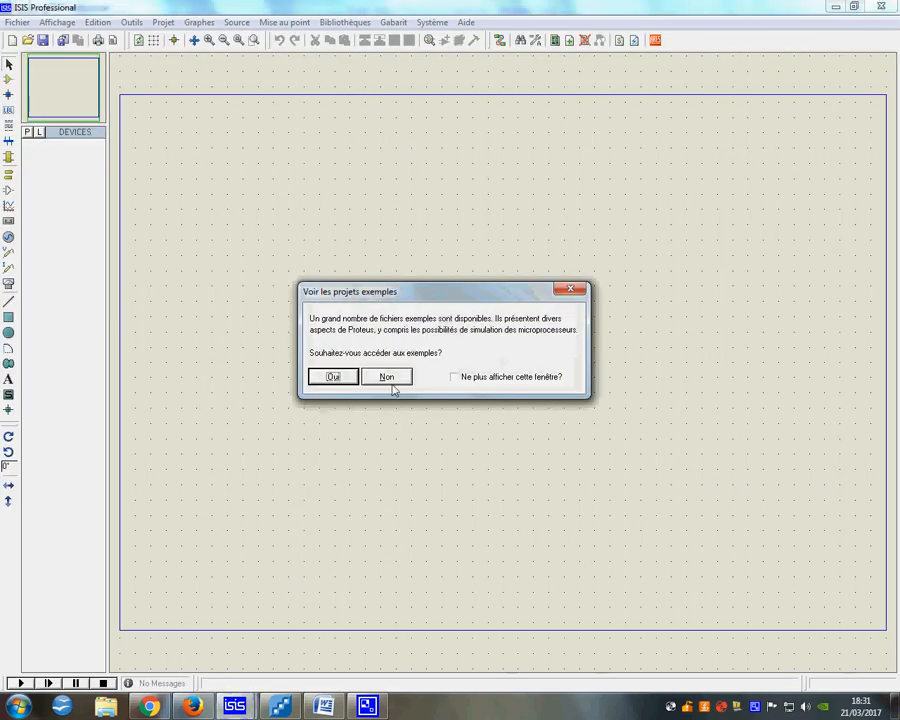
pyautogui.click(392, 488)
pyautogui.click(386, 384)
pyautogui.click(634, 279)
pyautogui.click(14, 22)
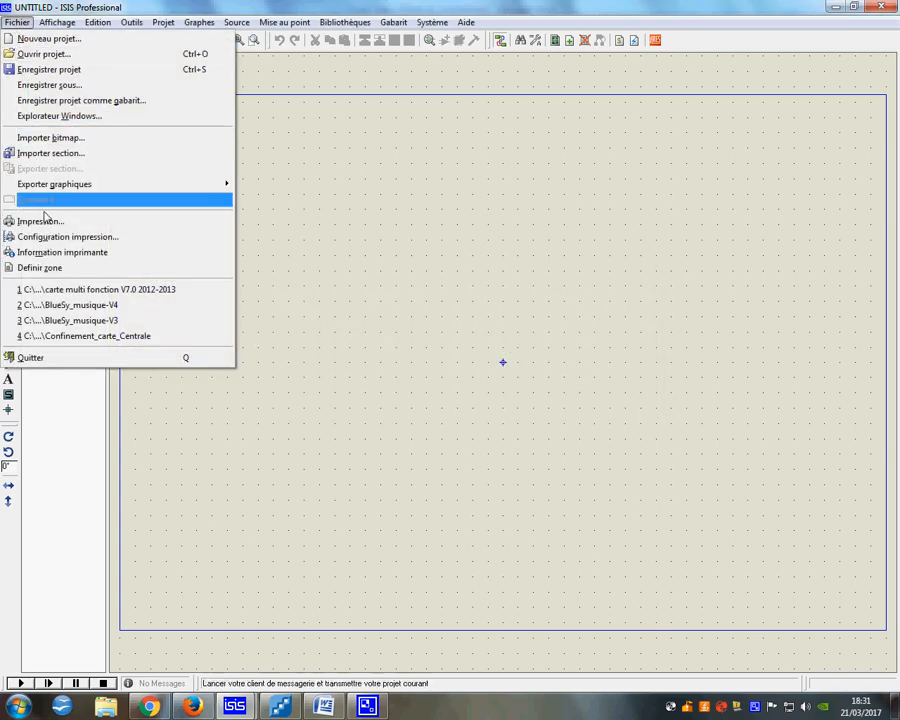
pyautogui.click(60, 289)
pyautogui.scroll(1, 420, 532)
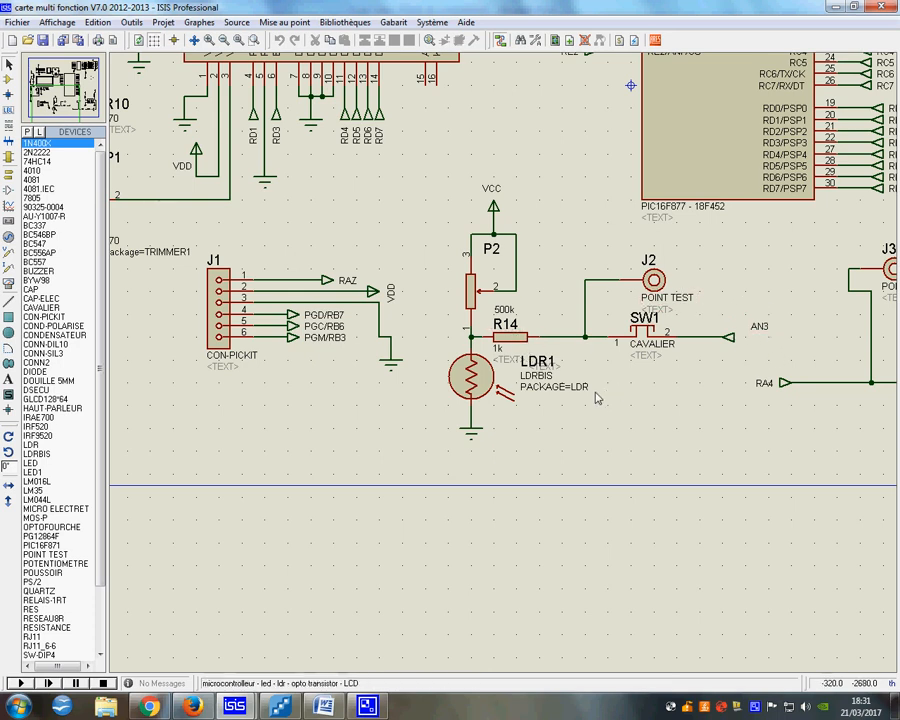
# Switch back to the SolEau circuit and place a TORCH_LDR below the CAPT2 potentiometer circuit.
pyautogui.moveTo(234, 706)
pyautogui.click(311, 661)
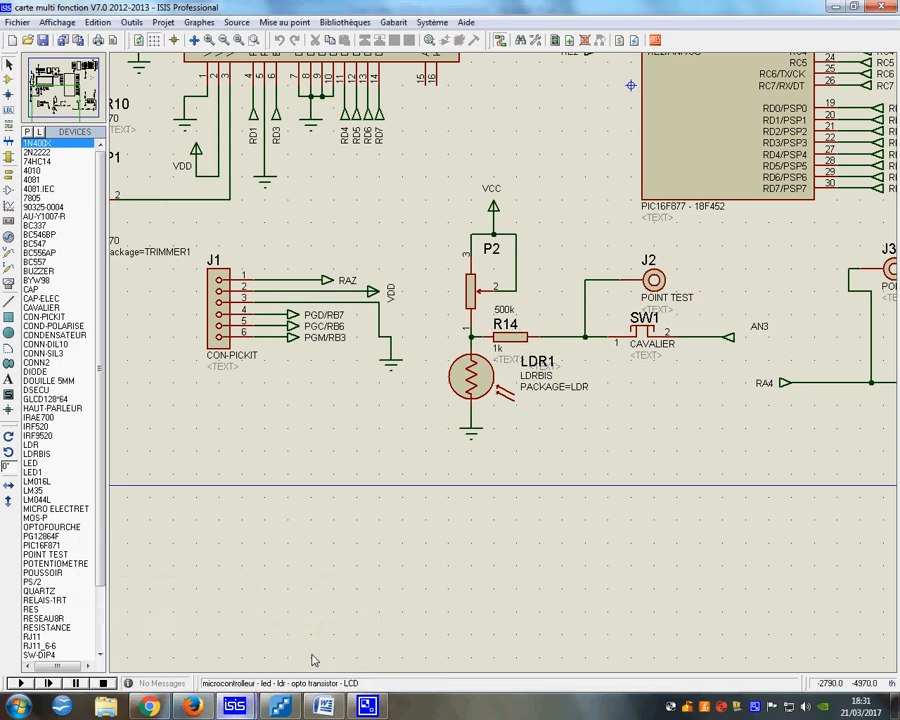
pyautogui.click(241, 708)
pyautogui.click(170, 619)
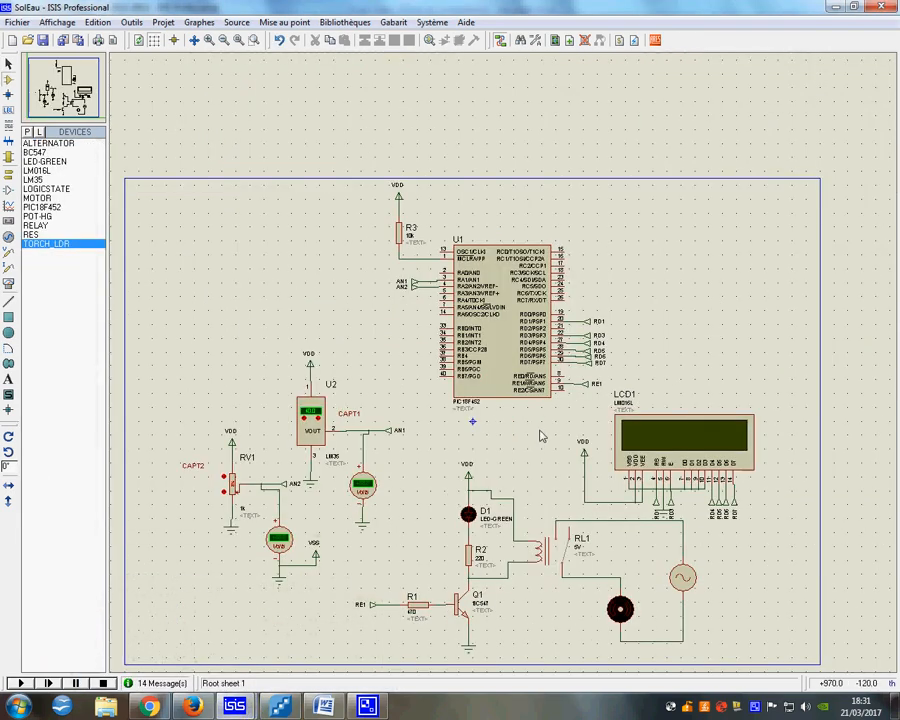
pyautogui.click(40, 244)
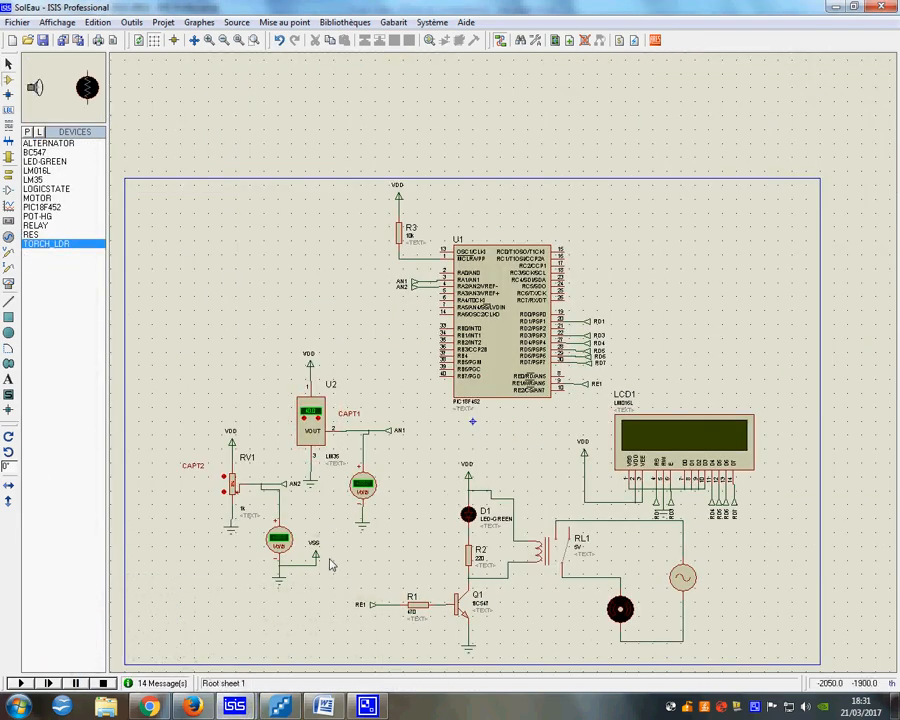
pyautogui.click(227, 611)
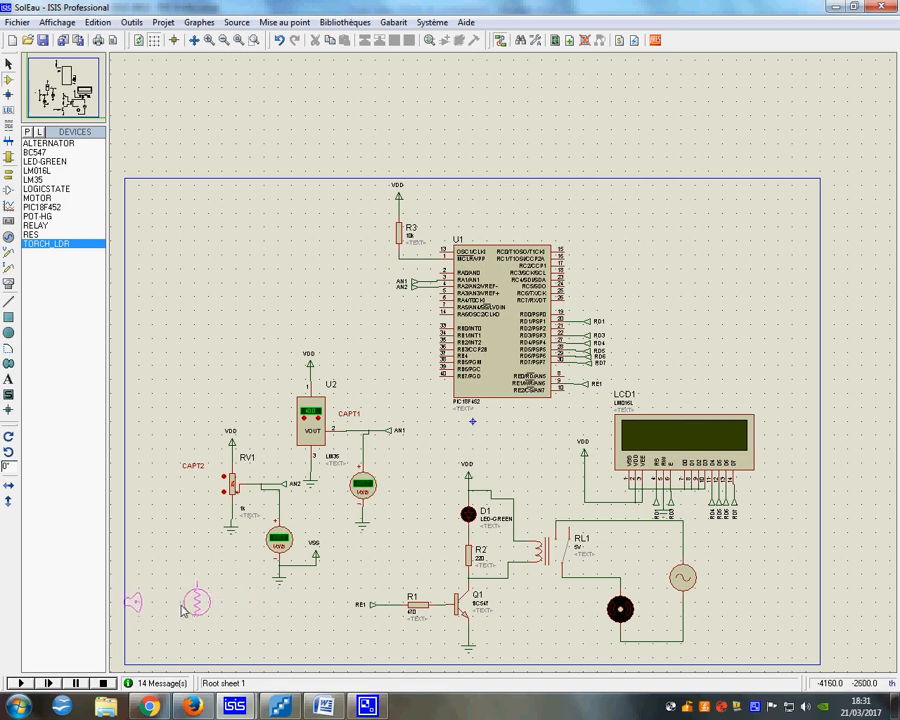
pyautogui.click(186, 621)
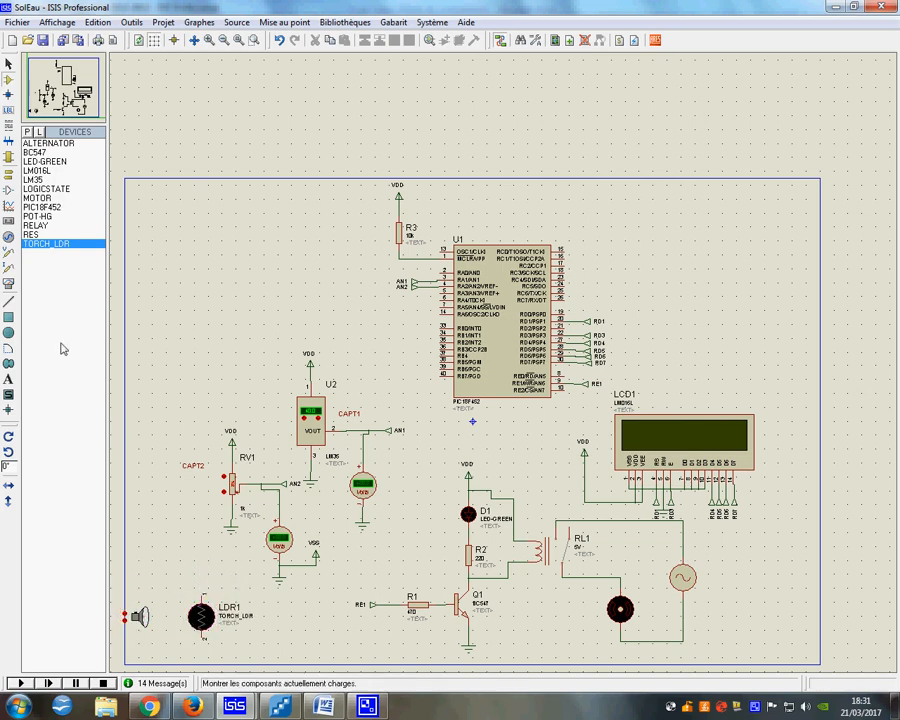
# Place a RES resistor, rotated 270°, directly above LDR1.
pyautogui.doubleClick(37, 242)
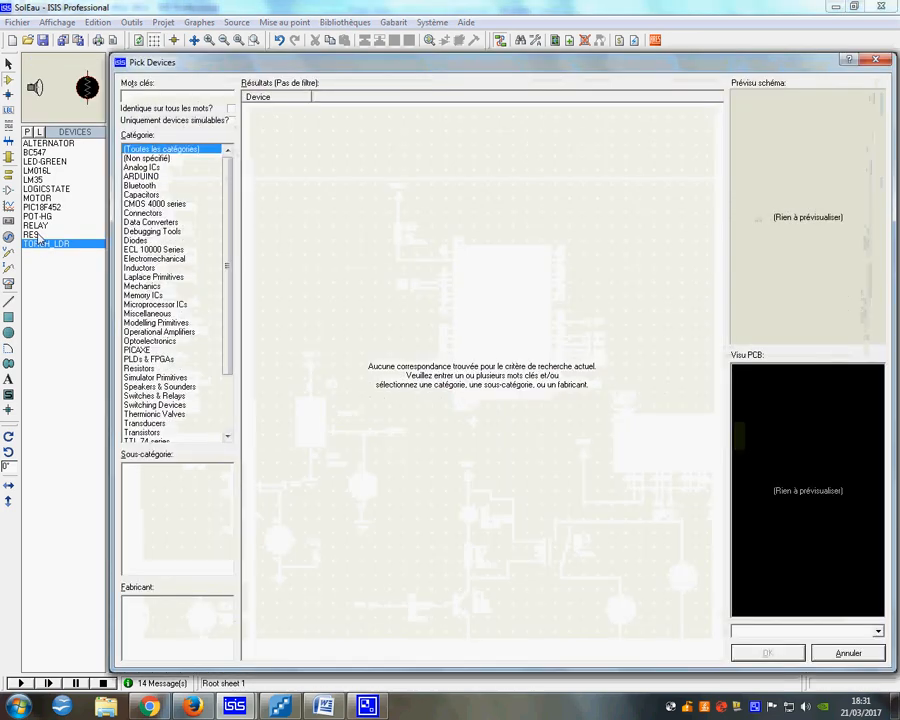
pyautogui.press('Escape')
pyautogui.click(33, 234)
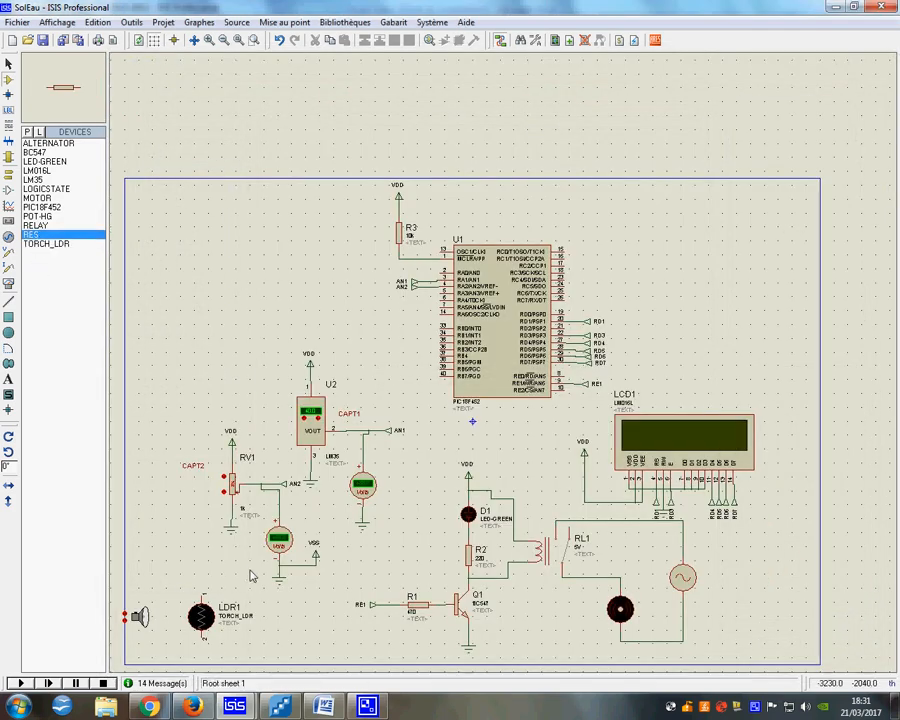
pyautogui.press('KP_Add')
pyautogui.press('KP_Add')
pyautogui.press('KP_Add')
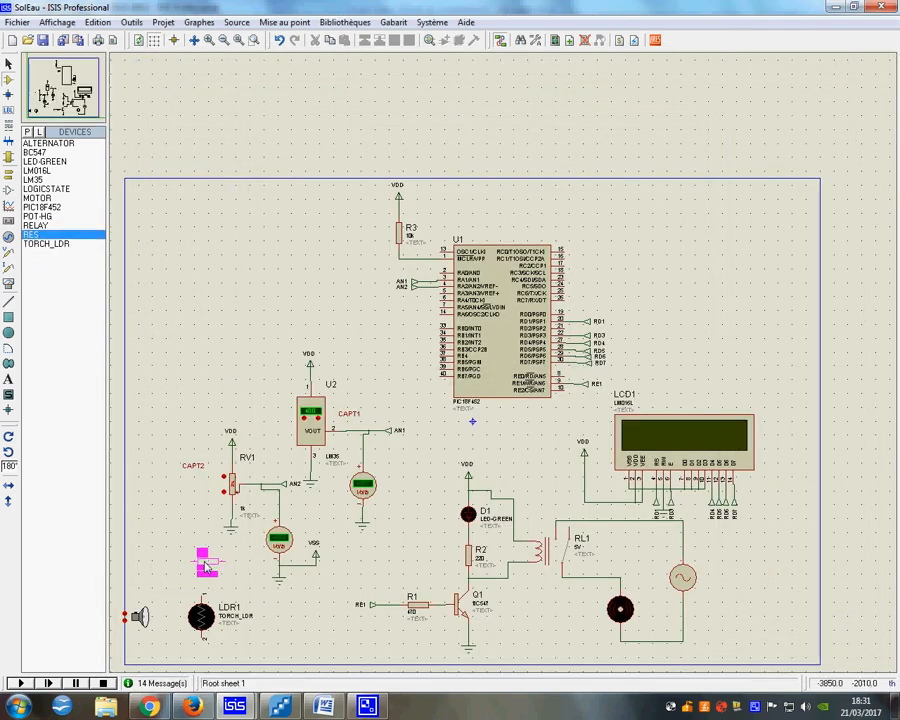
pyautogui.click(203, 566)
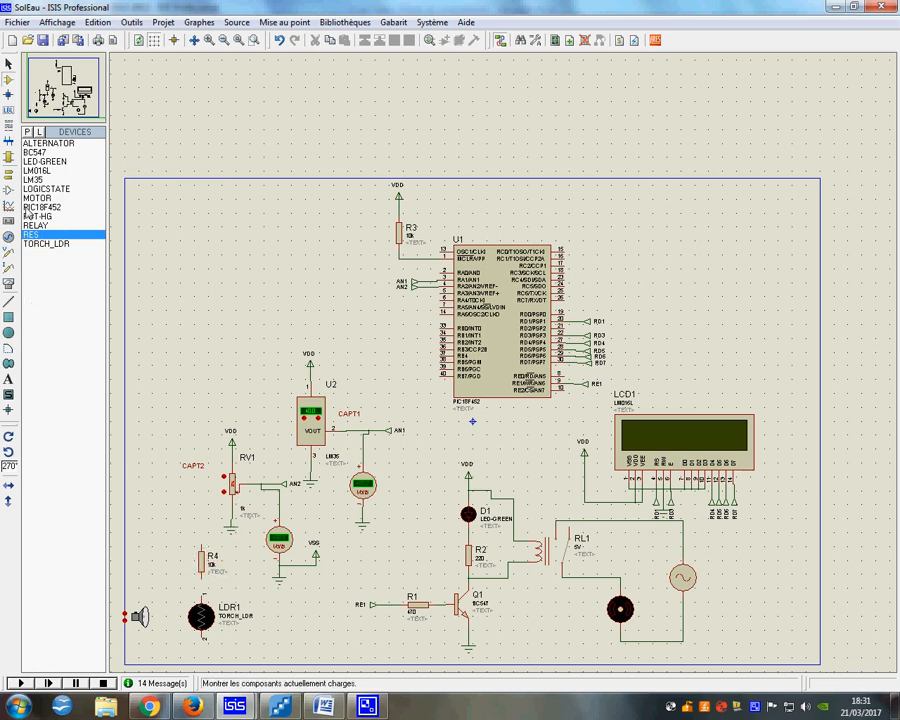
# Place a POWER terminal above R4 and a GROUND terminal below LDR1.
pyautogui.click(8, 176)
pyautogui.click(40, 180)
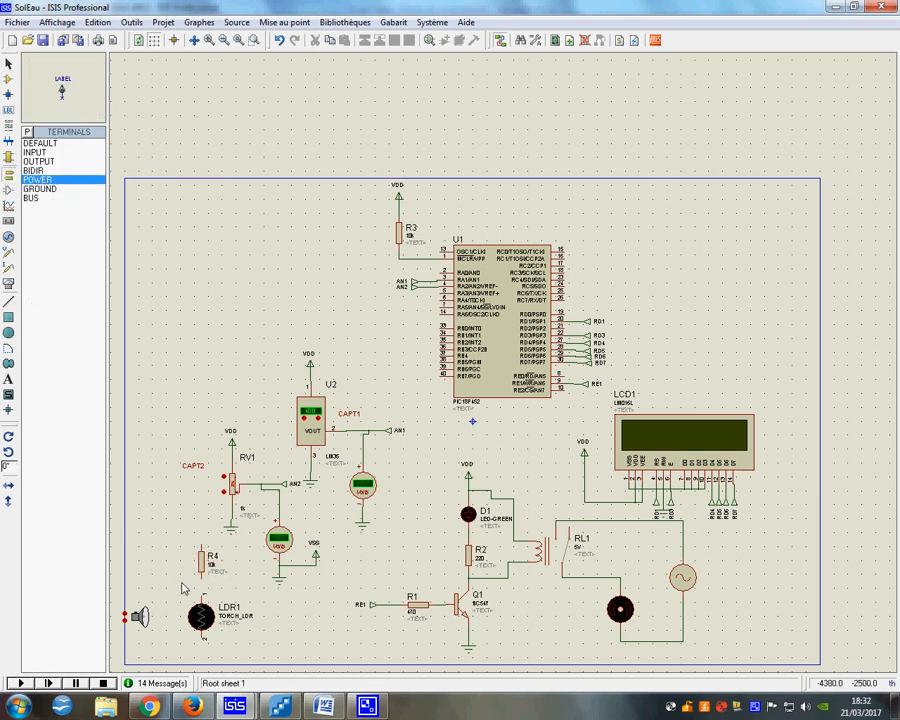
pyautogui.click(201, 527)
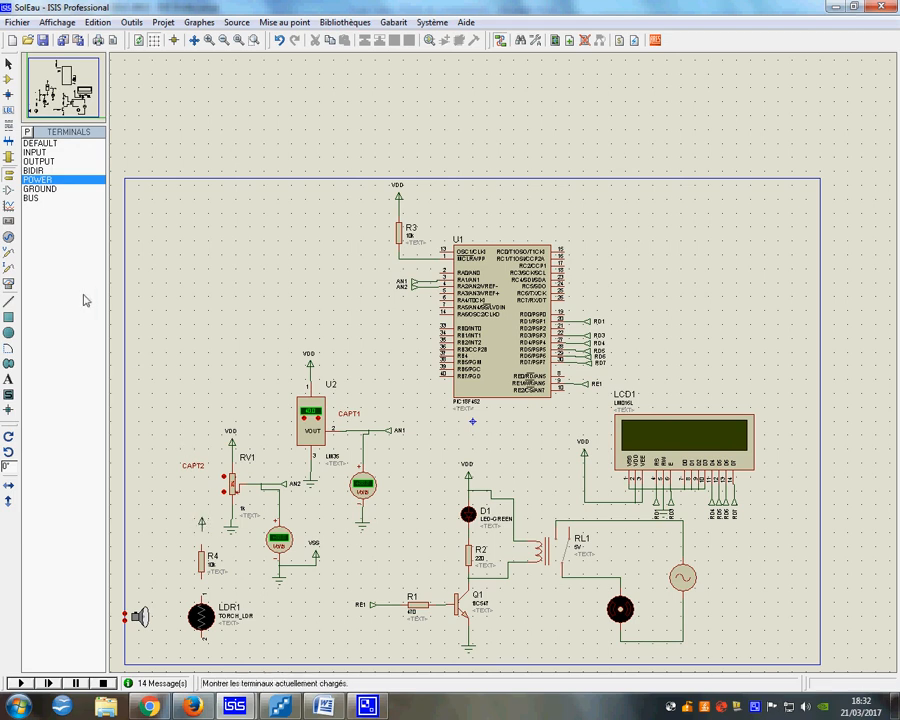
pyautogui.click(40, 189)
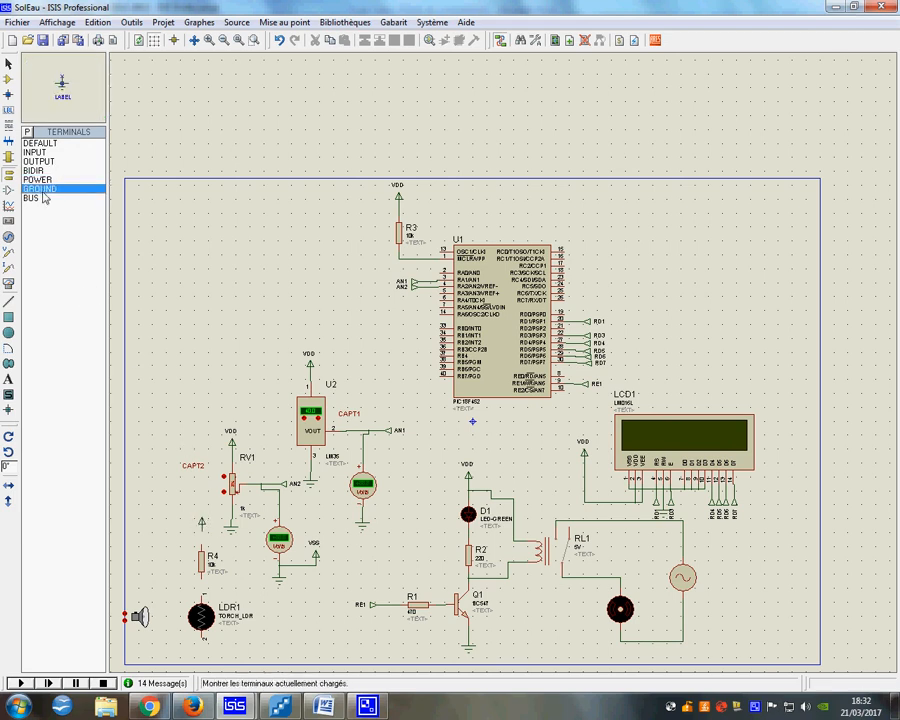
pyautogui.click(200, 659)
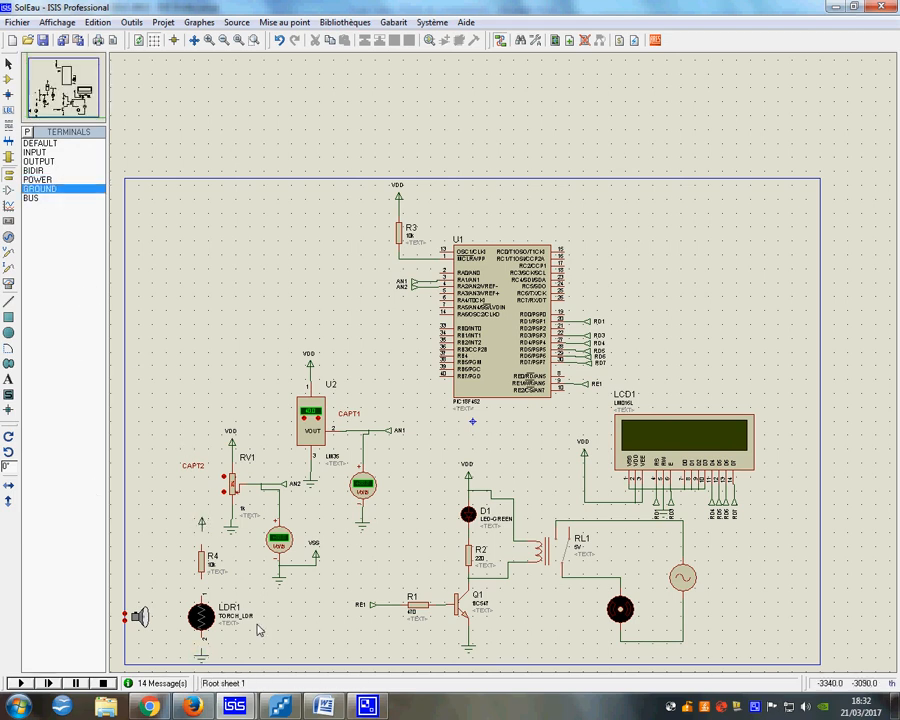
# Place INPUT terminals beside the R4–LDR1 junction, rotated 180°, and beside U1's RA3/AN3 pin, facing the pin.
pyautogui.click(40, 152)
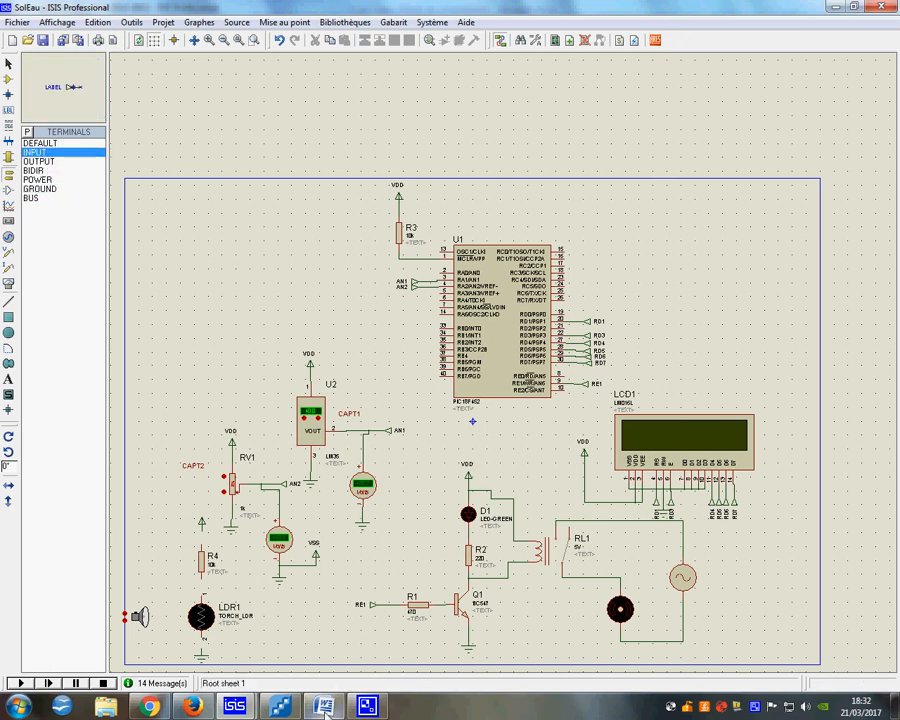
pyautogui.press('KP_Add')
pyautogui.click(243, 592)
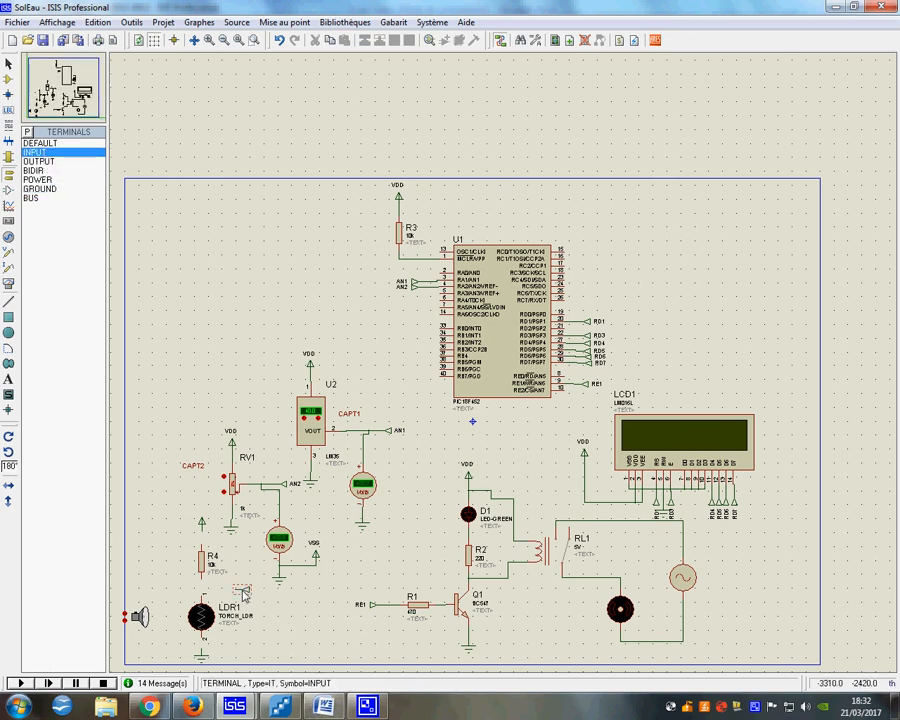
pyautogui.scroll(2, 408, 313)
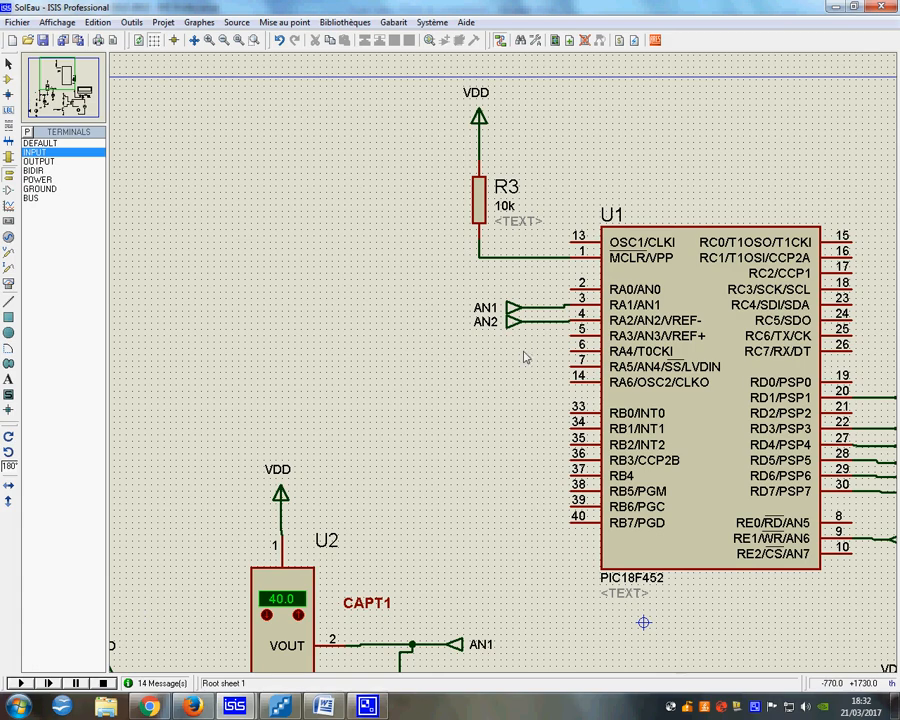
pyautogui.press('KP_Add')
pyautogui.press('KP_Add')
pyautogui.scroll(-2, 368, 508)
pyautogui.scroll(1, 440, 300)
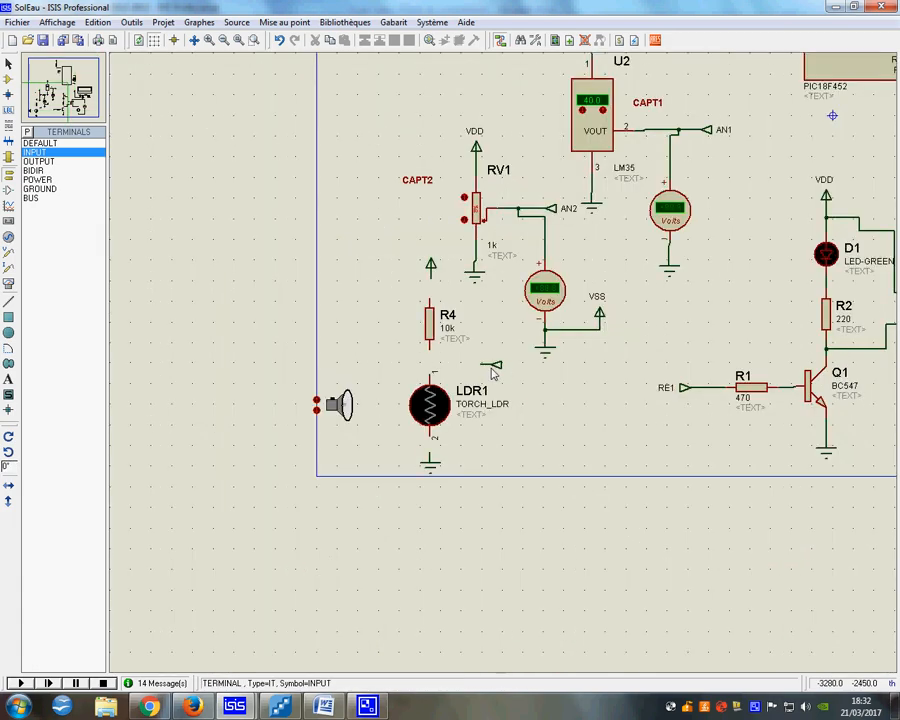
# Label the power terminal above R4 as VDD.
pyautogui.rightClick(432, 271)
pyautogui.click(485, 281)
pyautogui.click(489, 233)
pyautogui.click(396, 361)
pyautogui.click(492, 486)
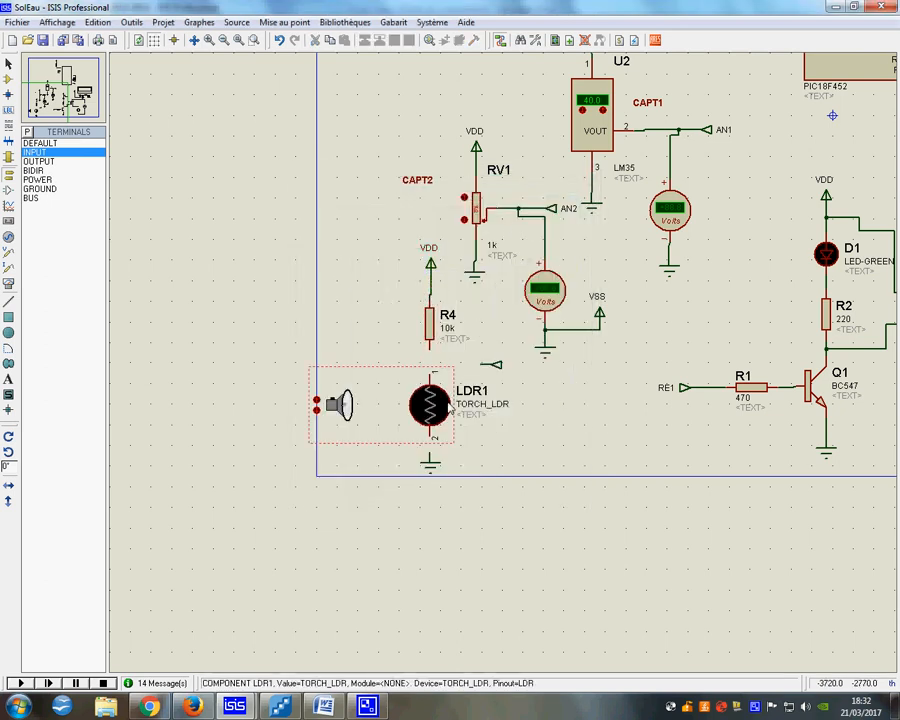
# Review LDR1's component properties, including its dark resistance.
pyautogui.rightClick(451, 407)
pyautogui.click(490, 27)
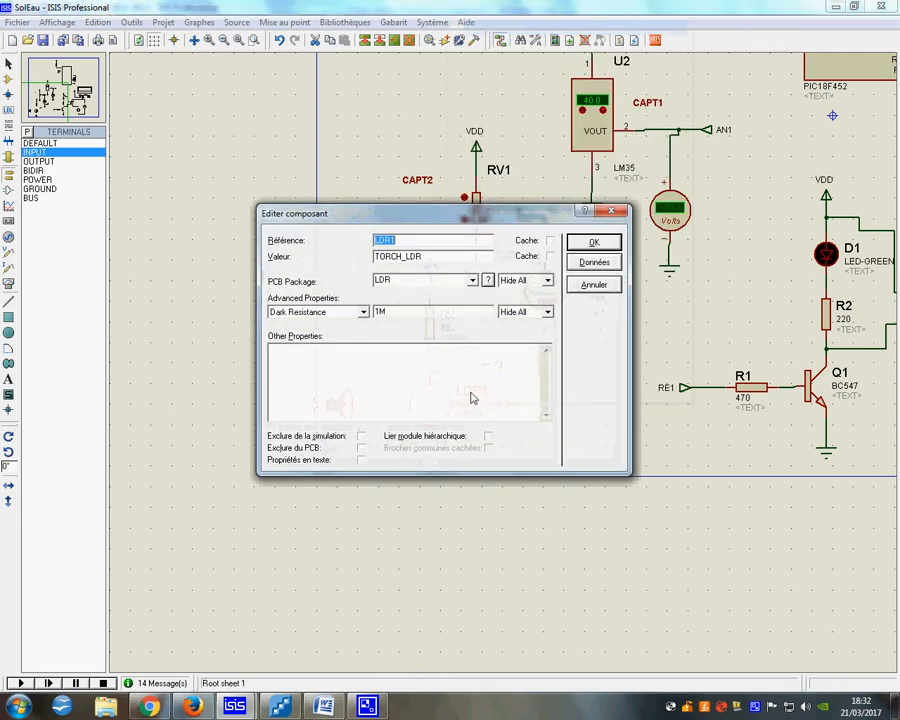
pyautogui.click(590, 246)
# Set R4's resistance to 1M.
pyautogui.rightClick(440, 324)
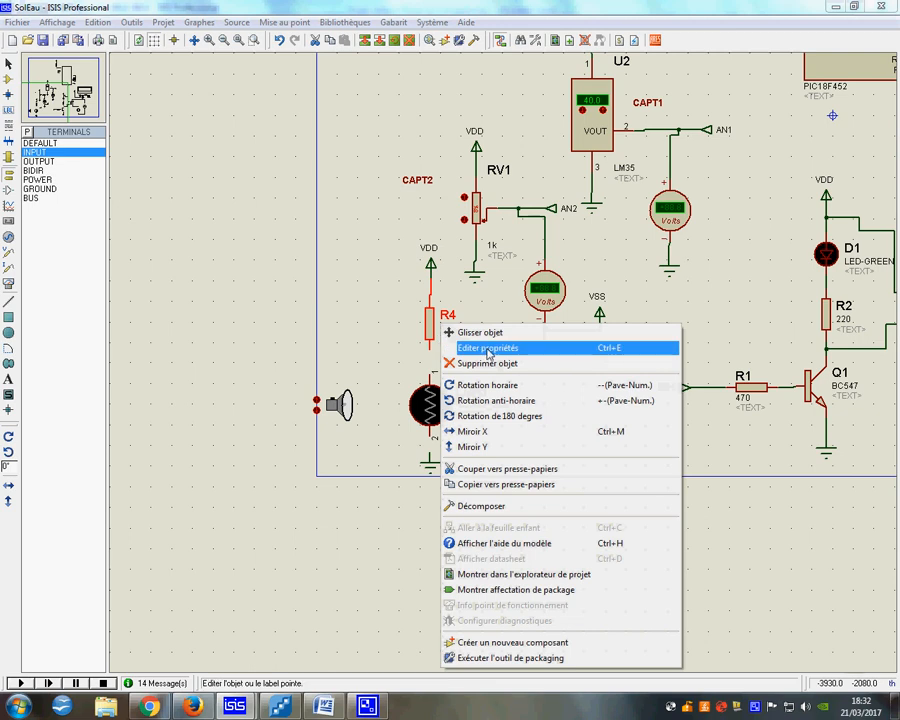
pyautogui.click(487, 348)
pyautogui.press('Tab')
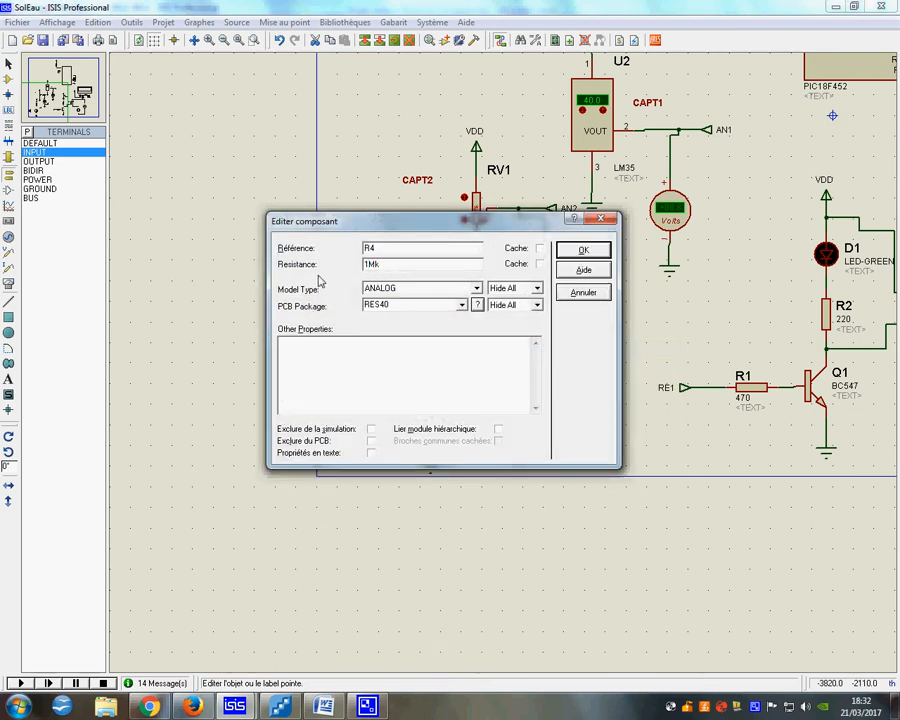
pyautogui.click(565, 252)
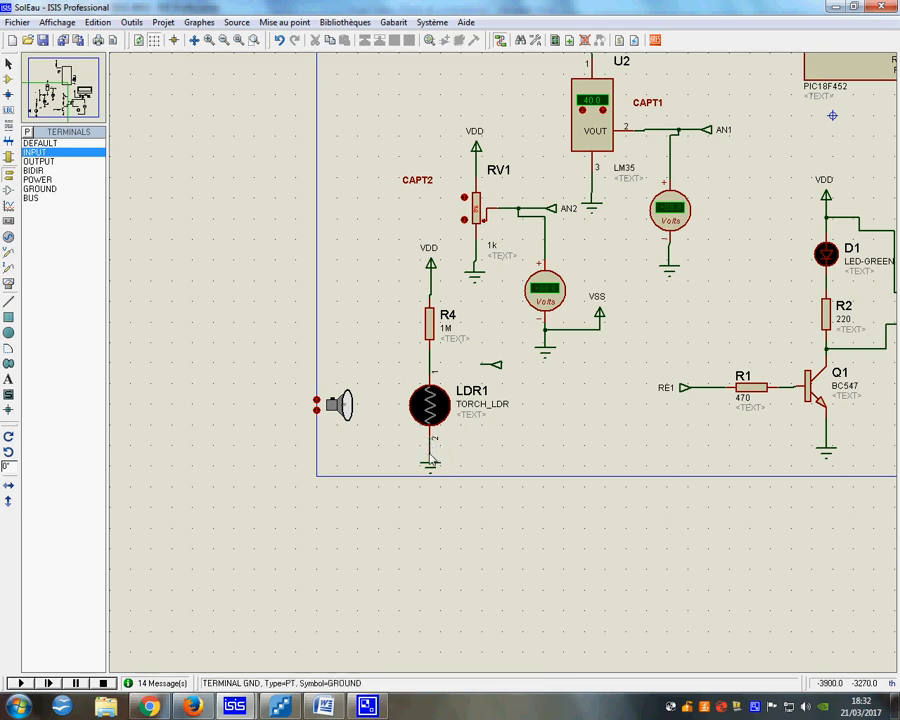
# Wire the input terminal near LDR1 to the R4–LDR1 junction and label it AN3.
pyautogui.click(486, 364)
pyautogui.click(431, 364)
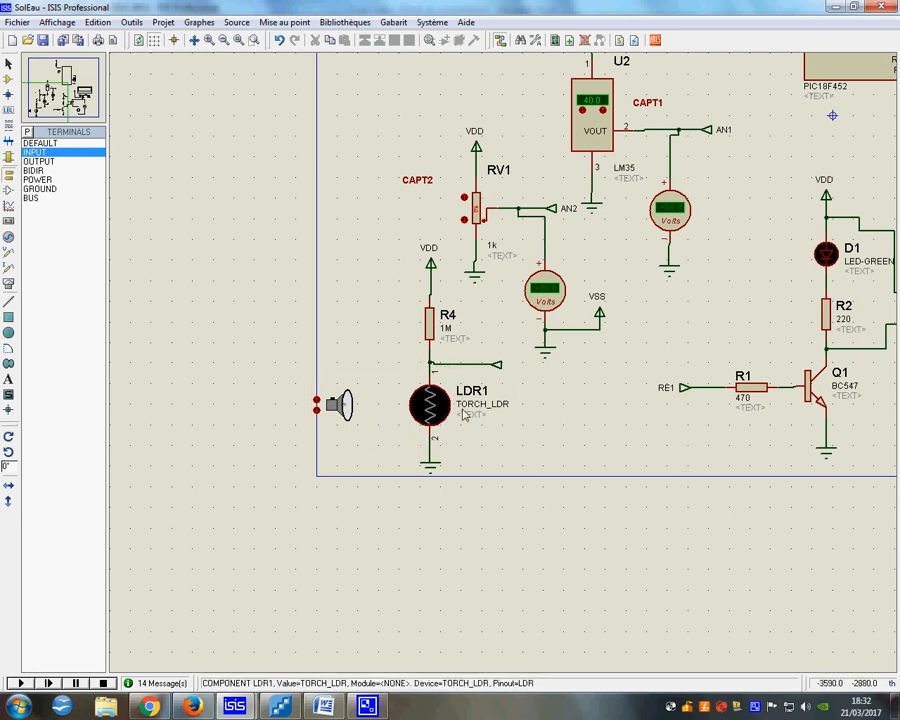
pyautogui.rightClick(510, 365)
pyautogui.click(553, 383)
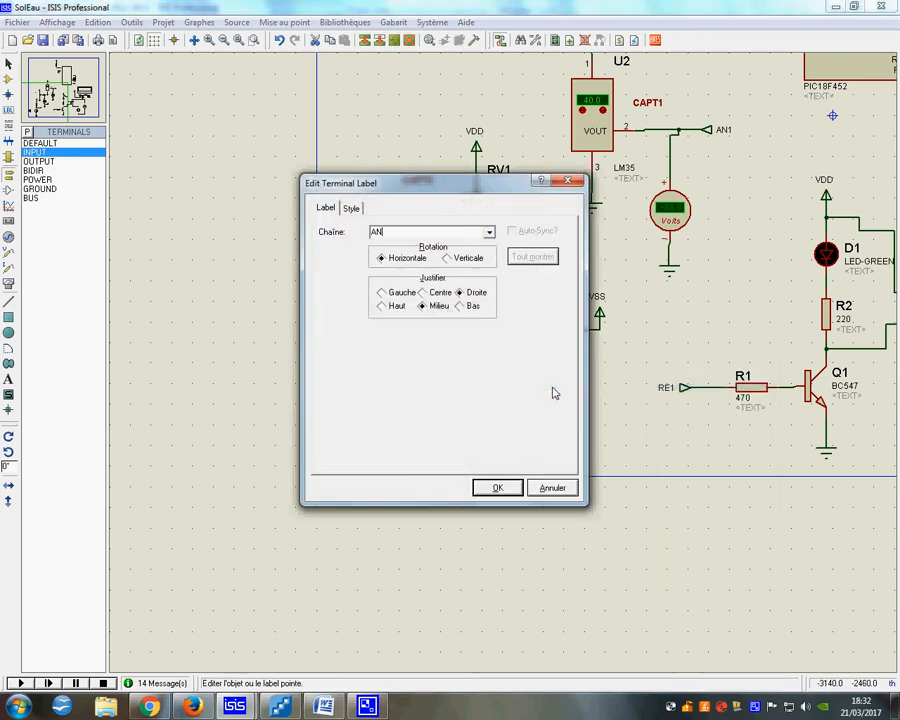
pyautogui.click(512, 486)
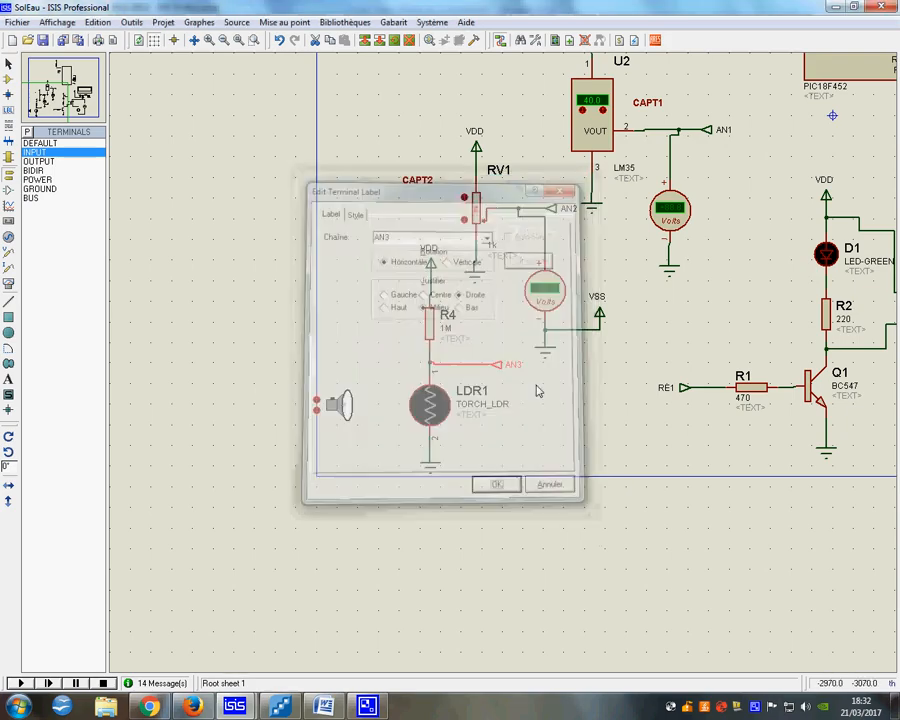
# Label the input terminal beside U1's RA3/AN3 pin as AN3 and wire it to that pin.
pyautogui.scroll(1, 638, 204)
pyautogui.scroll(-1, 522, 340)
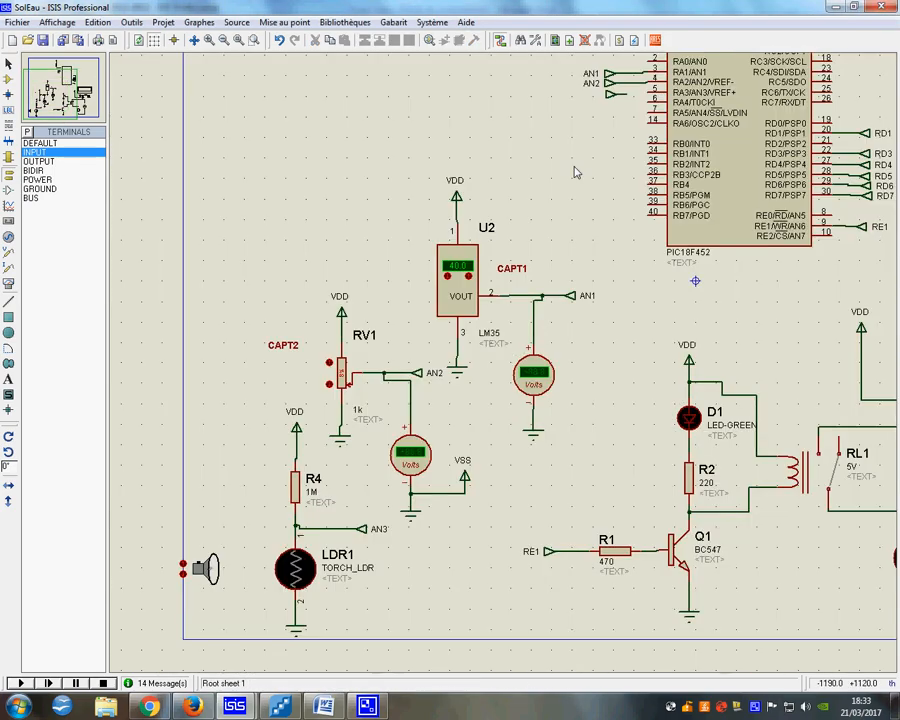
pyautogui.scroll(1, 582, 158)
pyautogui.rightClick(538, 280)
pyautogui.click(565, 295)
pyautogui.click(489, 232)
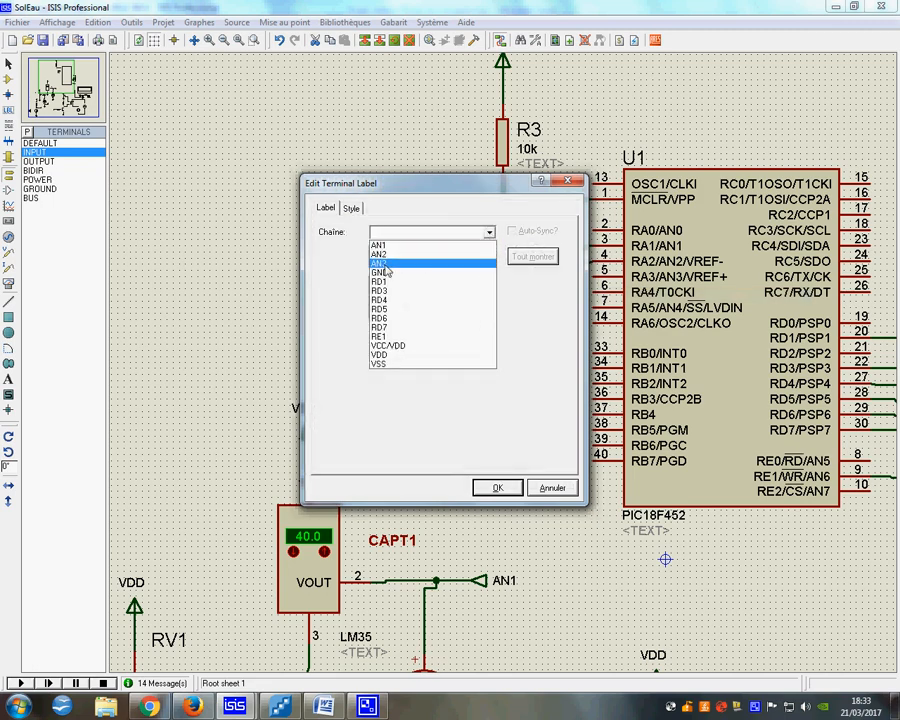
pyautogui.click(400, 266)
pyautogui.click(497, 488)
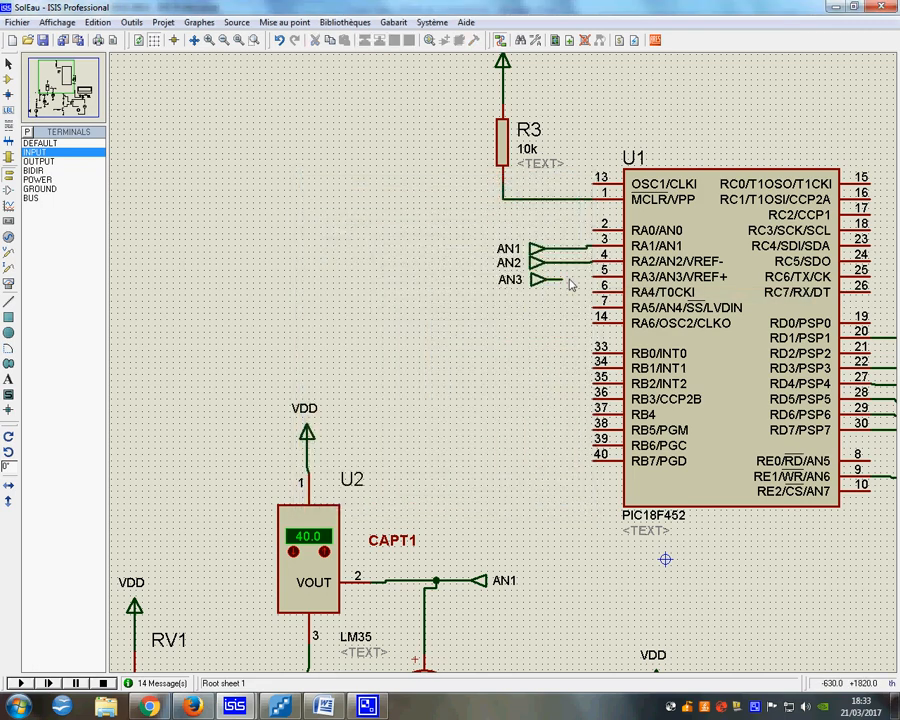
pyautogui.scroll(-2, 590, 295)
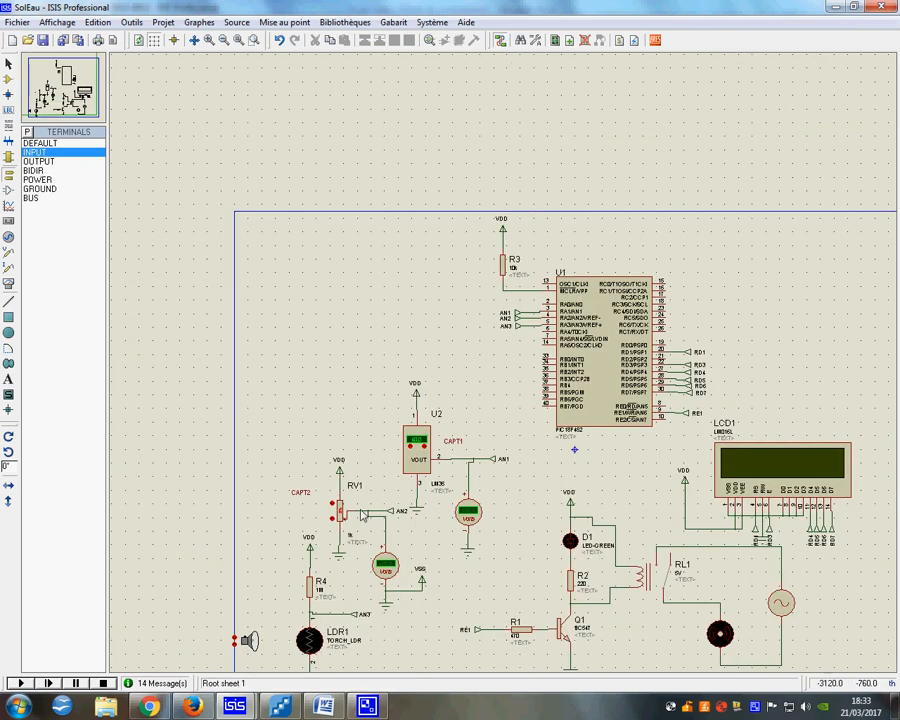
pyautogui.scroll(1, 510, 368)
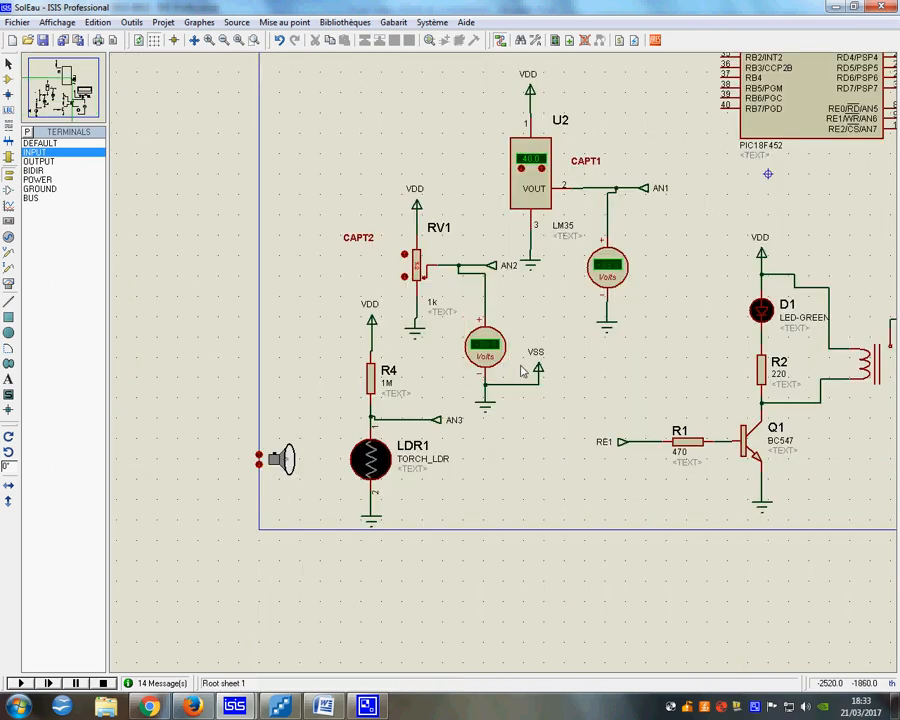
# Save the schematic and switch to the SolEau flowchart in Flowcode.
pyautogui.click(43, 40)
pyautogui.click(280, 707)
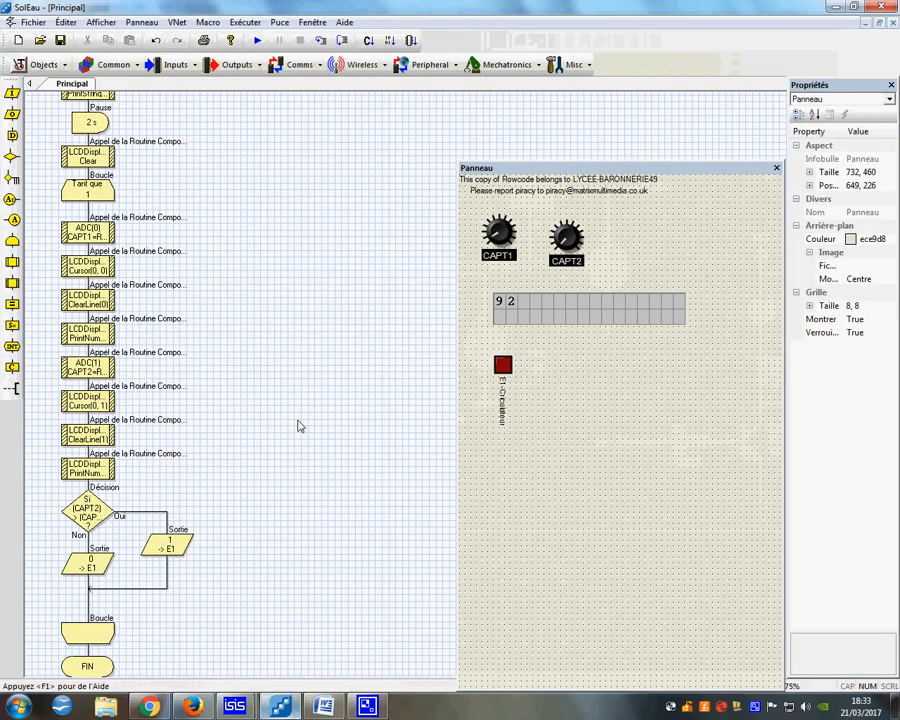
pyautogui.scroll(2, 143, 294)
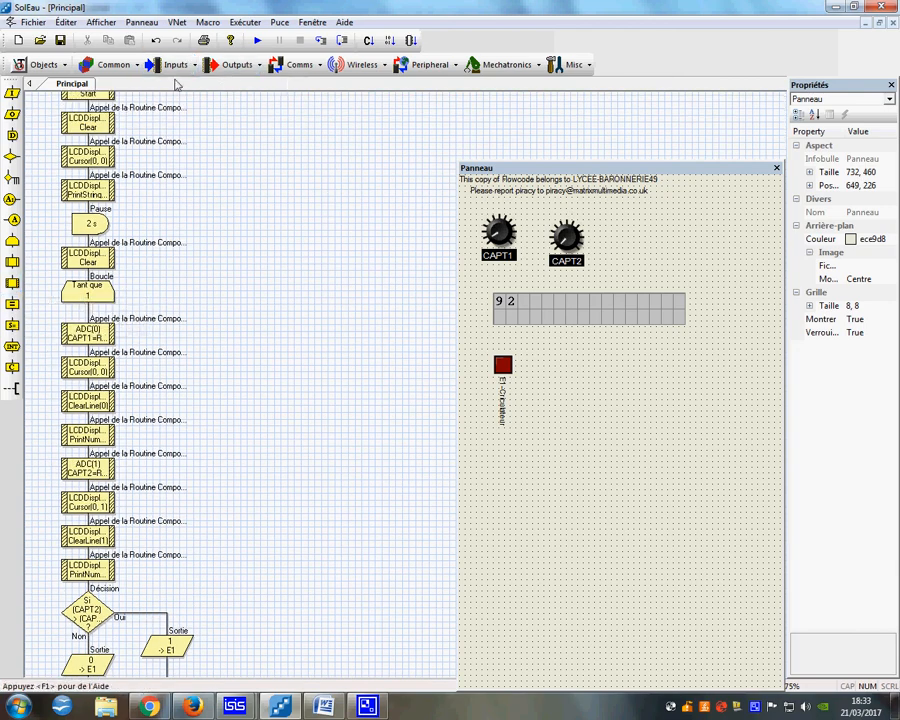
# Add a third ADC component and position it on the panel to the right of CAPT2.
pyautogui.click(150, 65)
pyautogui.click(176, 148)
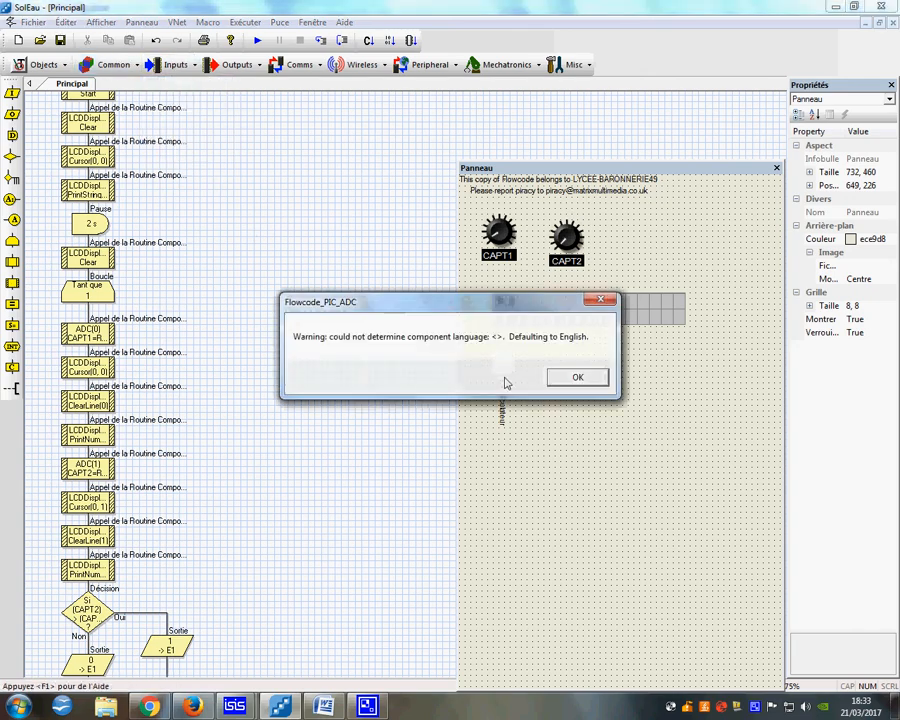
pyautogui.click(577, 377)
pyautogui.moveTo(543, 260); pyautogui.dragTo(669, 243)
# Change the ADC channel connected to the new component's Analog in pin.
pyautogui.rightClick(668, 240)
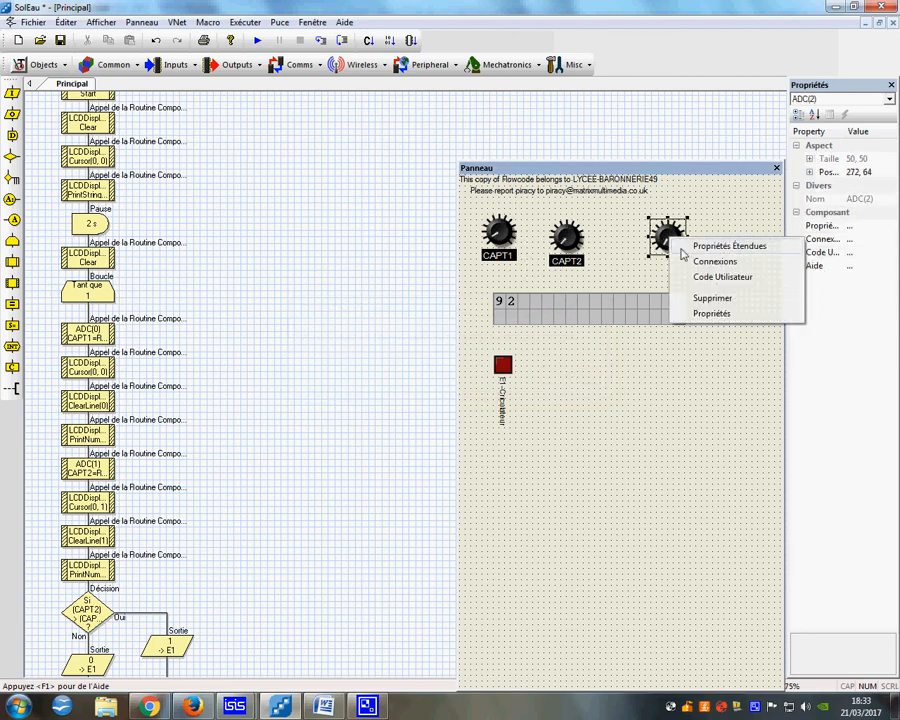
pyautogui.click(706, 263)
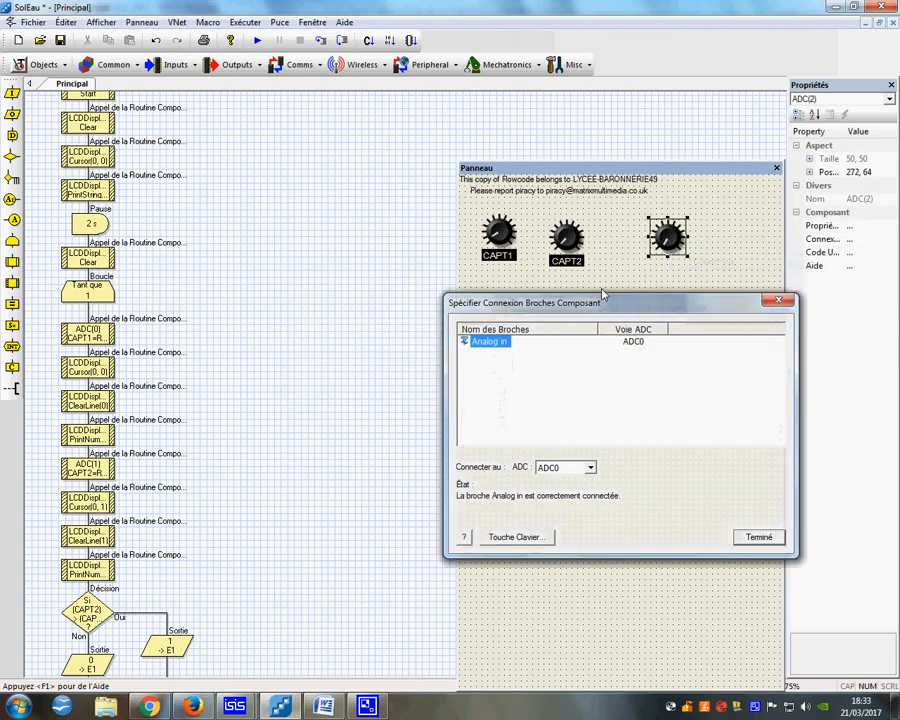
pyautogui.click(588, 468)
pyautogui.click(566, 518)
pyautogui.click(757, 537)
# Label the new ADC knob LUMINO in its extended properties.
pyautogui.rightClick(687, 243)
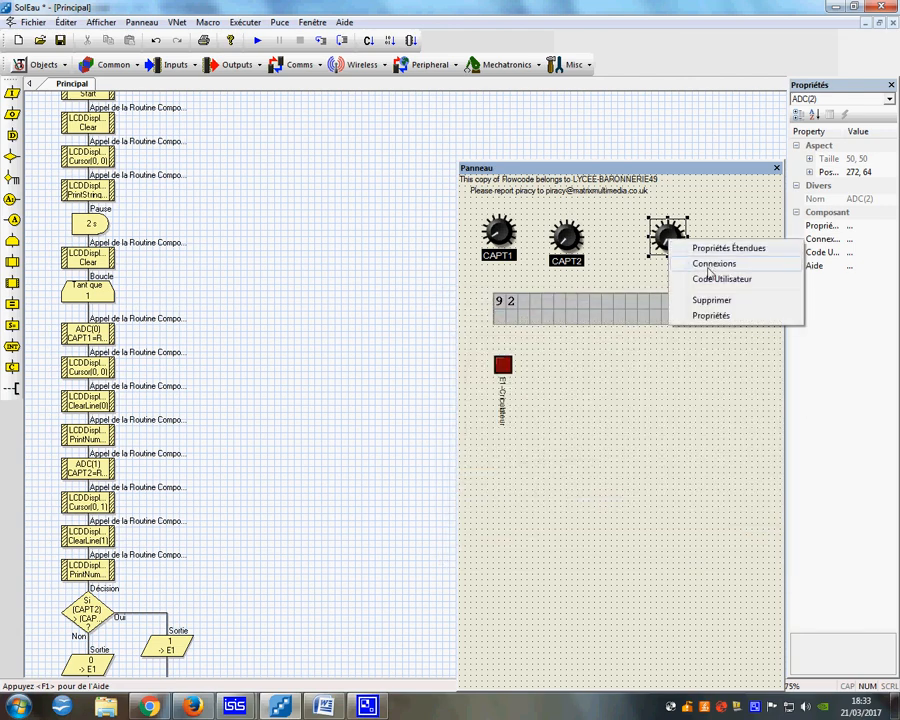
pyautogui.click(716, 249)
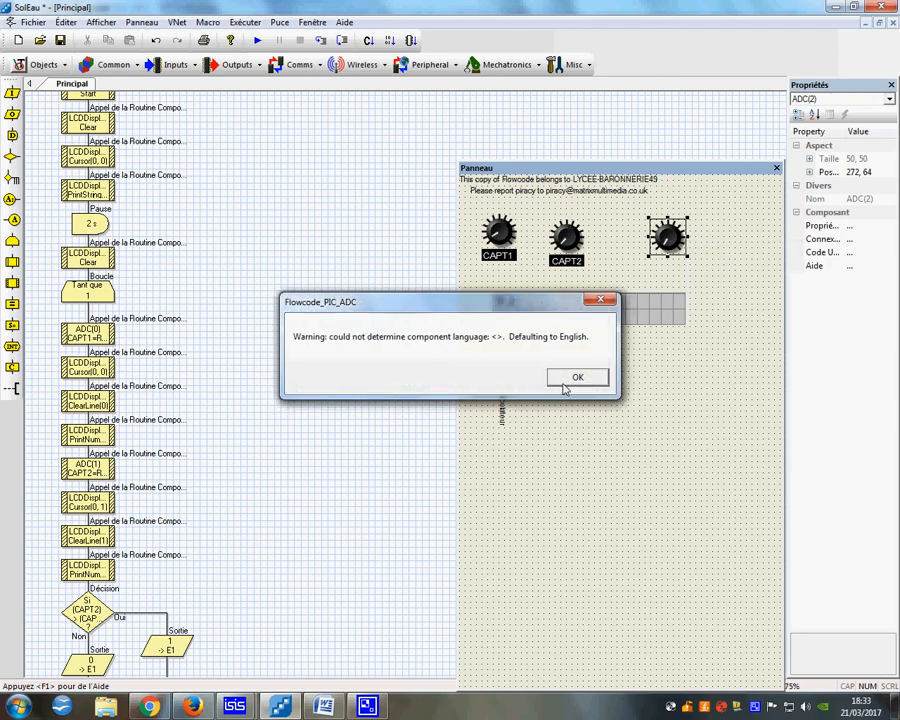
pyautogui.click(574, 379)
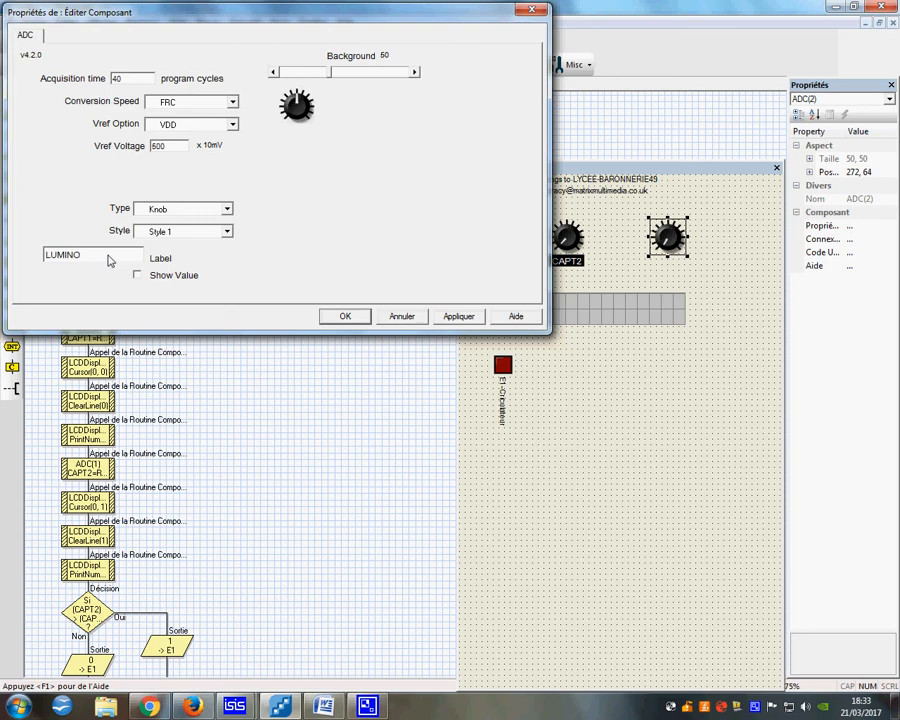
pyautogui.write('LUMINO')
pyautogui.click(345, 316)
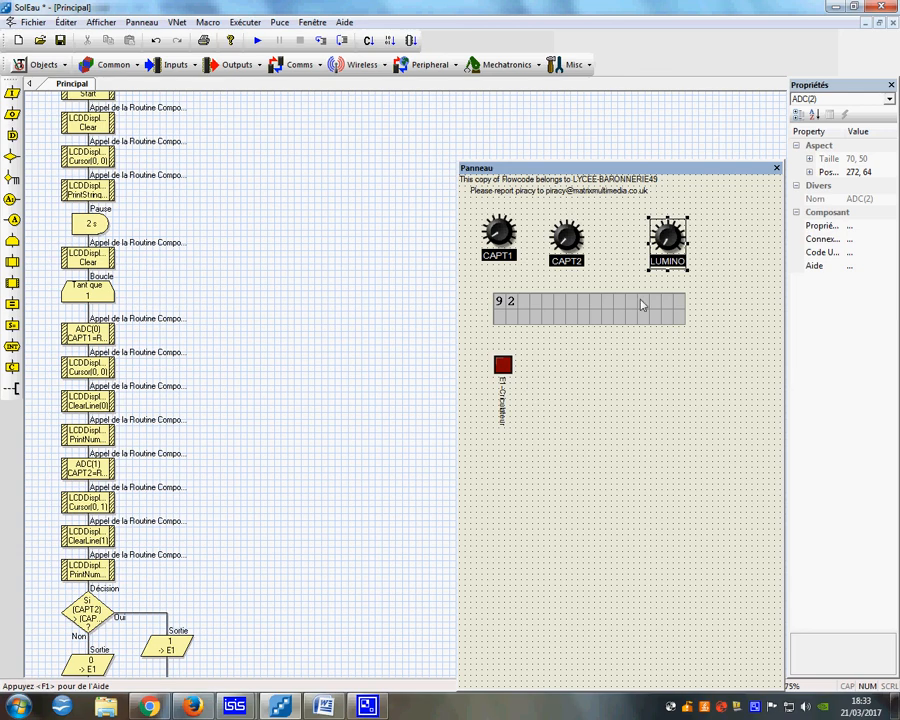
# Switch back to the SolEau circuit in ISIS and place a DC voltmeter to the right of LDR1.
pyautogui.moveTo(236, 704)
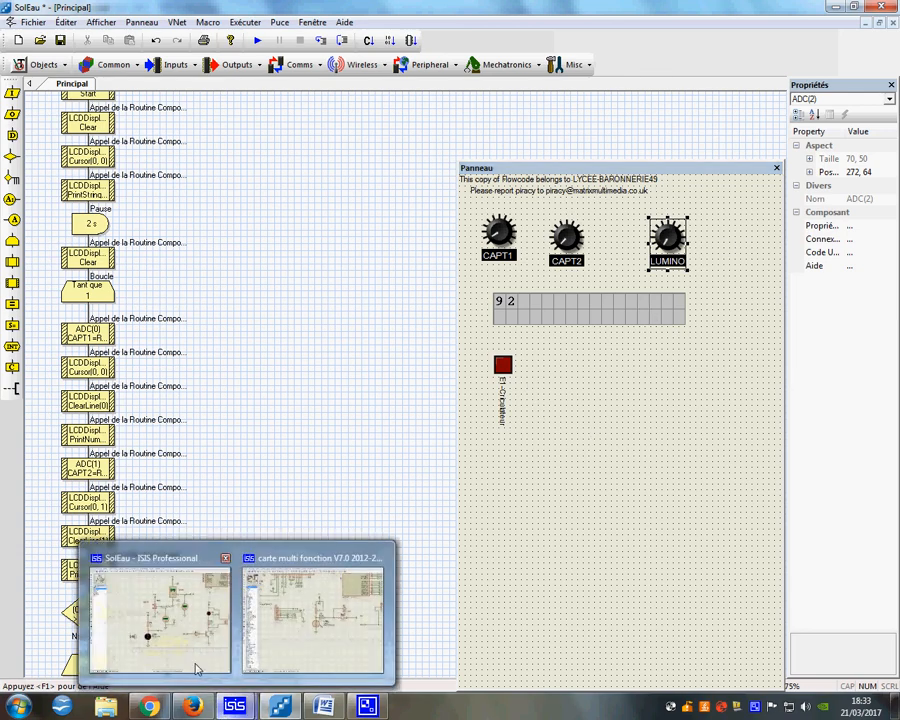
pyautogui.click(185, 642)
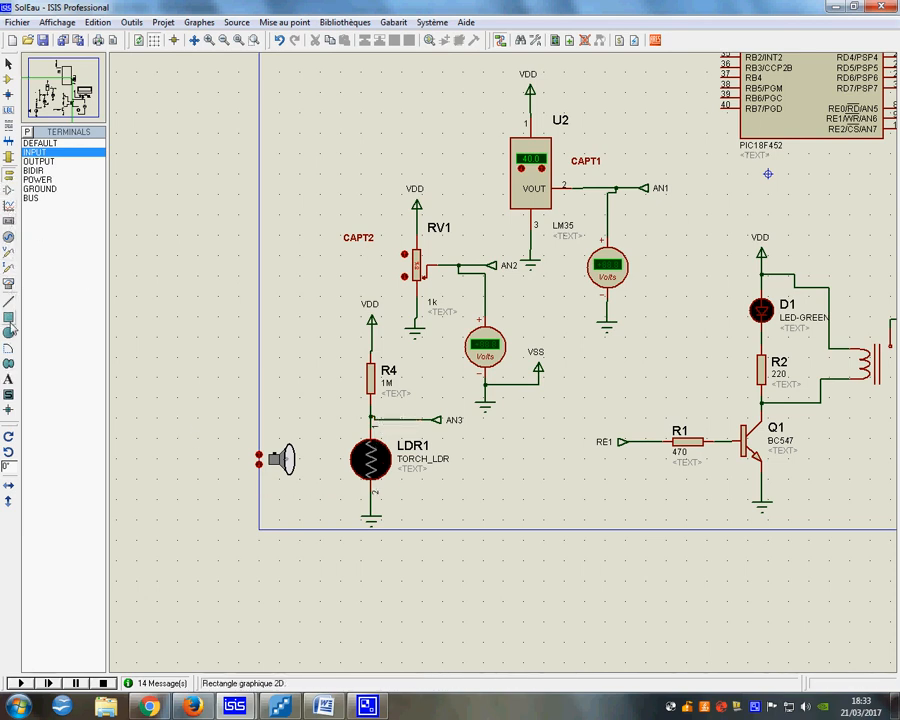
pyautogui.click(9, 285)
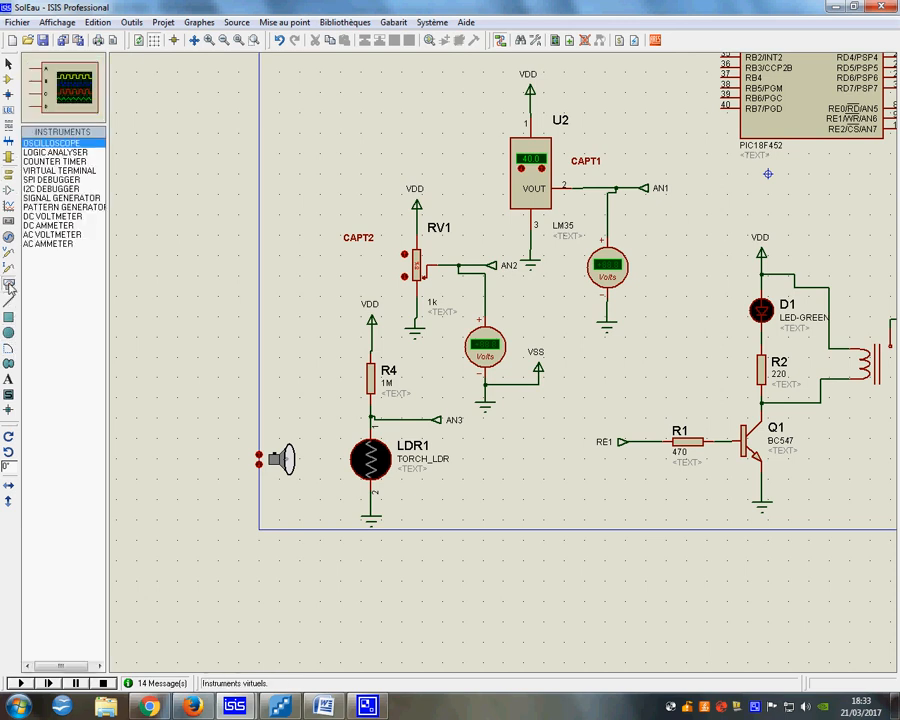
pyautogui.click(45, 217)
pyautogui.click(499, 474)
# Move the AN3 terminal near LDR1 farther right and wire the new voltmeter's positive pin to its line.
pyautogui.rightClick(494, 418)
pyautogui.press('Escape')
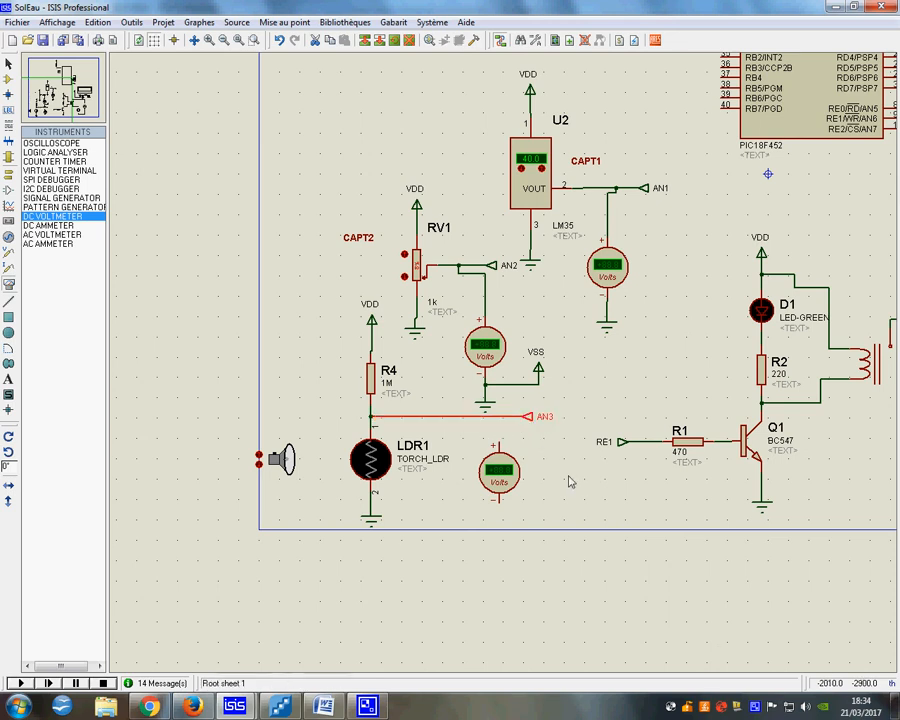
pyautogui.click(543, 438)
pyautogui.click(499, 443)
pyautogui.click(499, 417)
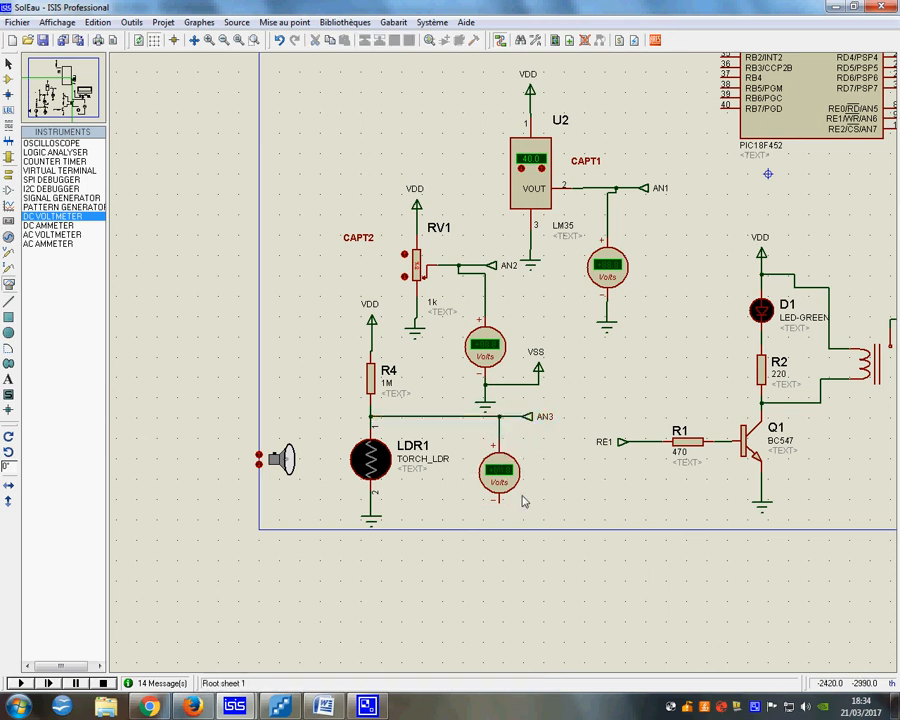
# Move the ground symbol below LDR1 down and wire the voltmeter's negative pin to the ground line.
pyautogui.rightClick(376, 517)
pyautogui.moveTo(373, 518); pyautogui.dragTo(374, 540)
pyautogui.click(428, 535)
pyautogui.click(499, 505)
pyautogui.click(374, 521)
# Run the simulation and test LDR1's response by bringing the torch close to it and moving it away again.
pyautogui.press('F12')
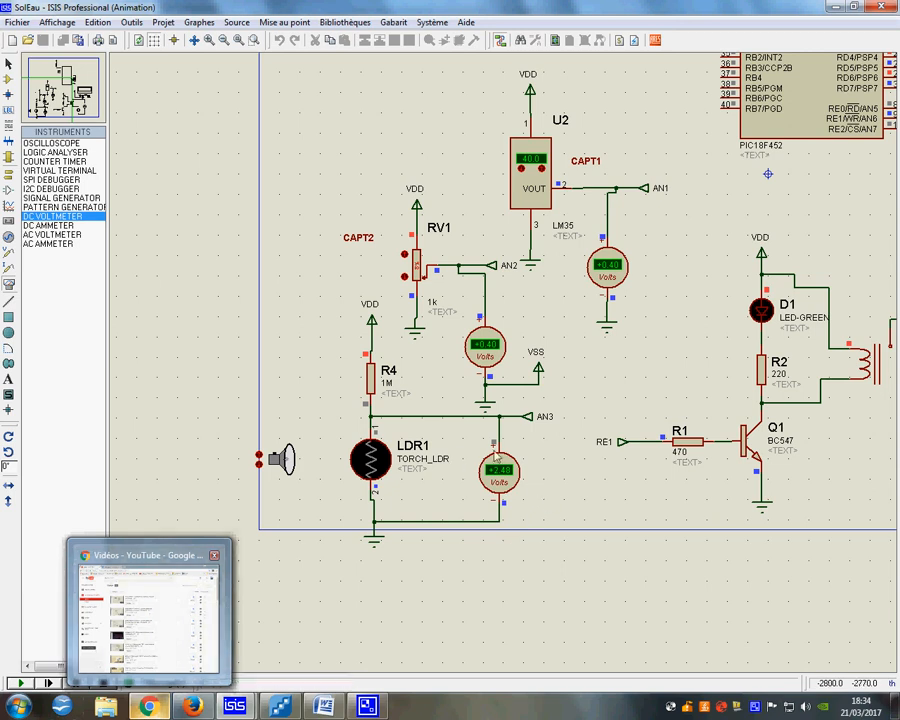
pyautogui.click(260, 456)
pyautogui.click(260, 456)
pyautogui.click(260, 456)
pyautogui.click(260, 456)
pyautogui.click(260, 456)
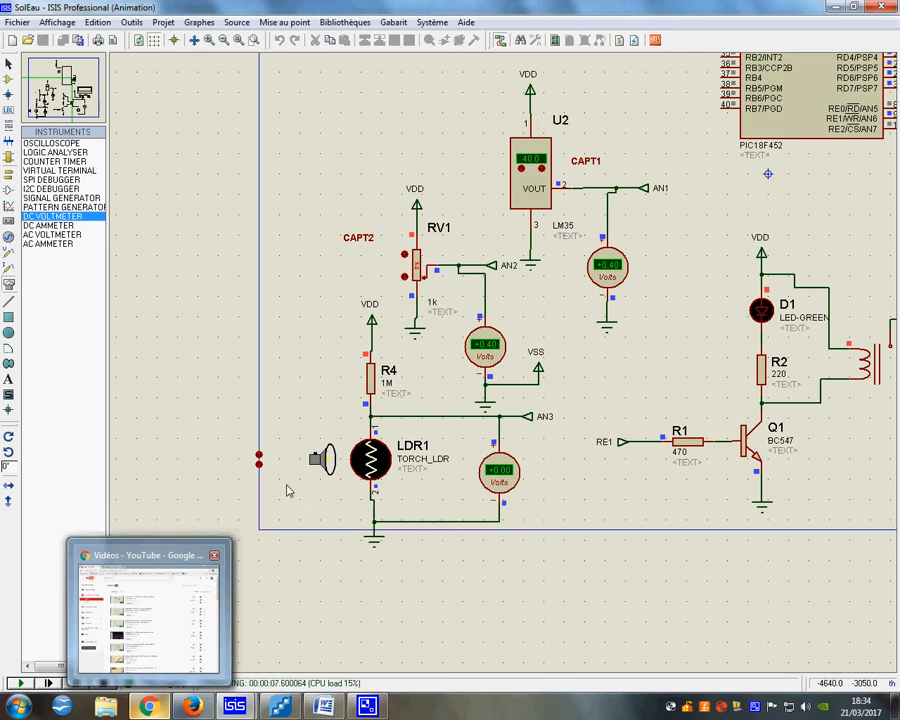
pyautogui.click(259, 465)
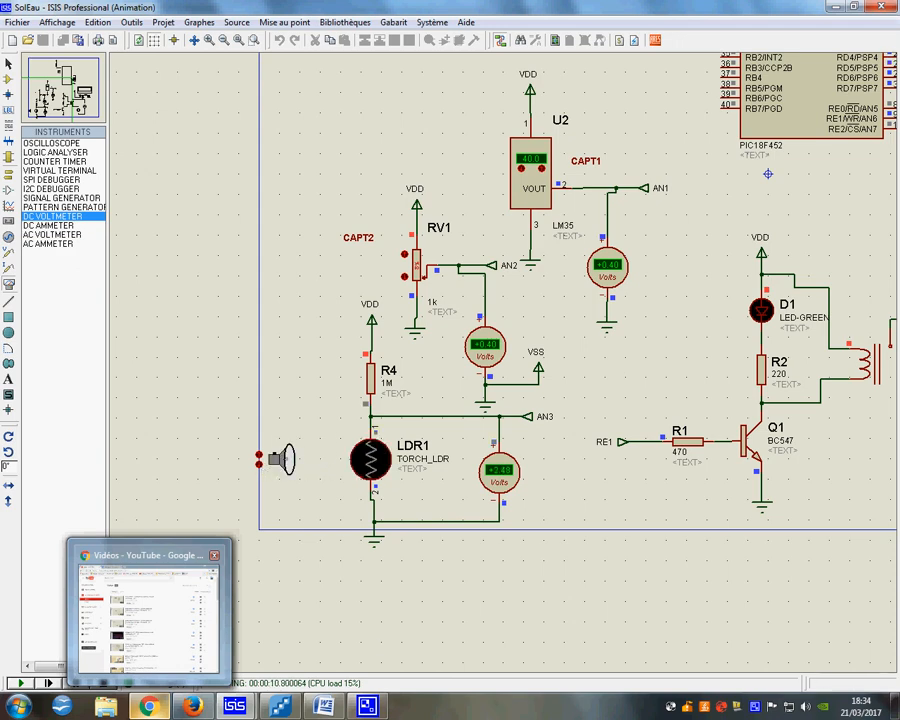
# Switch to Flowcode and insert a component routine call at the start of the loop, set to ADC(2) with the ReadAsByte macro.
pyautogui.click(283, 708)
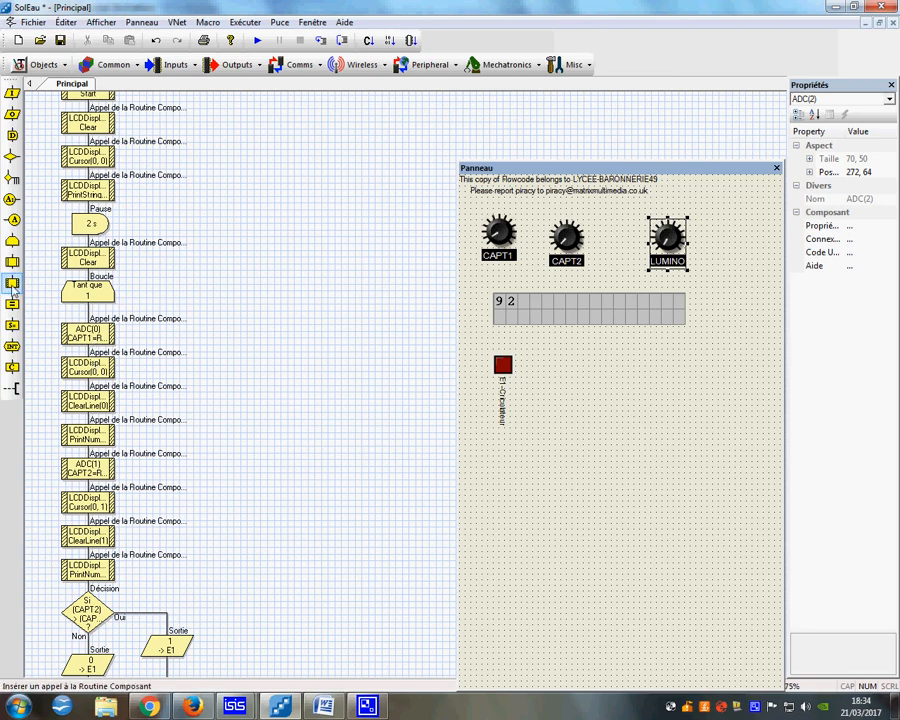
pyautogui.moveTo(12, 200); pyautogui.dragTo(100, 348)
pyautogui.doubleClick(94, 334)
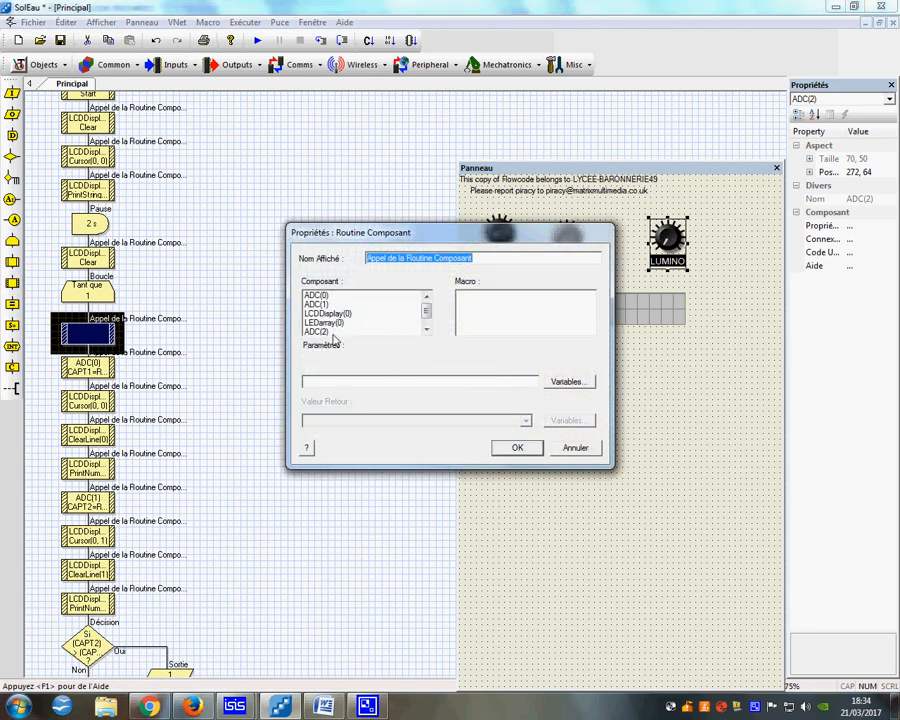
pyautogui.click(333, 332)
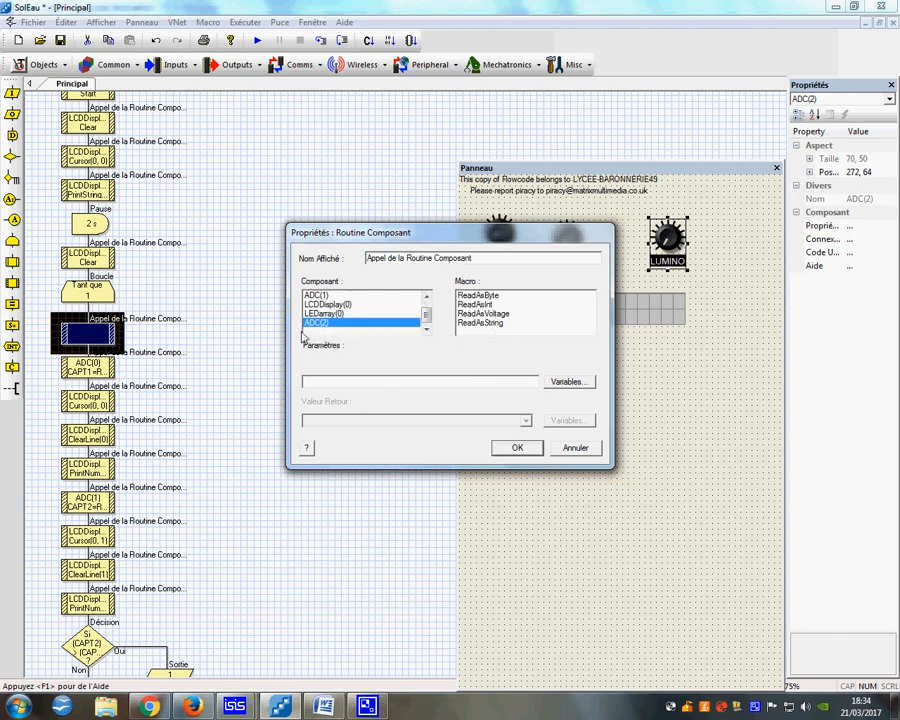
pyautogui.click(480, 296)
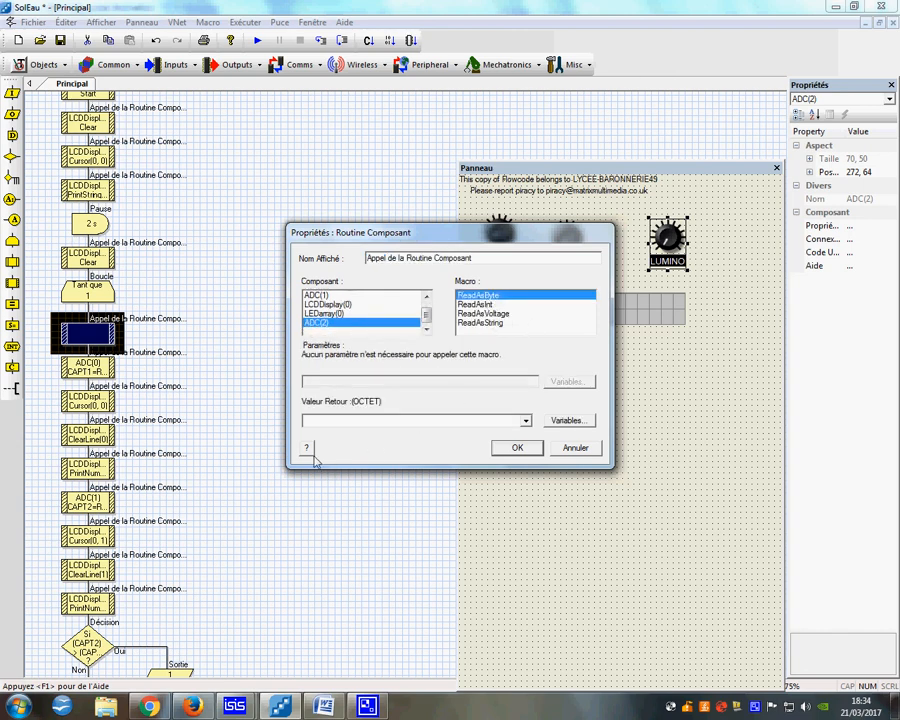
# Create a byte variable named LUMINO and assign it as the return value of the ADC(2) call.
pyautogui.click(568, 420)
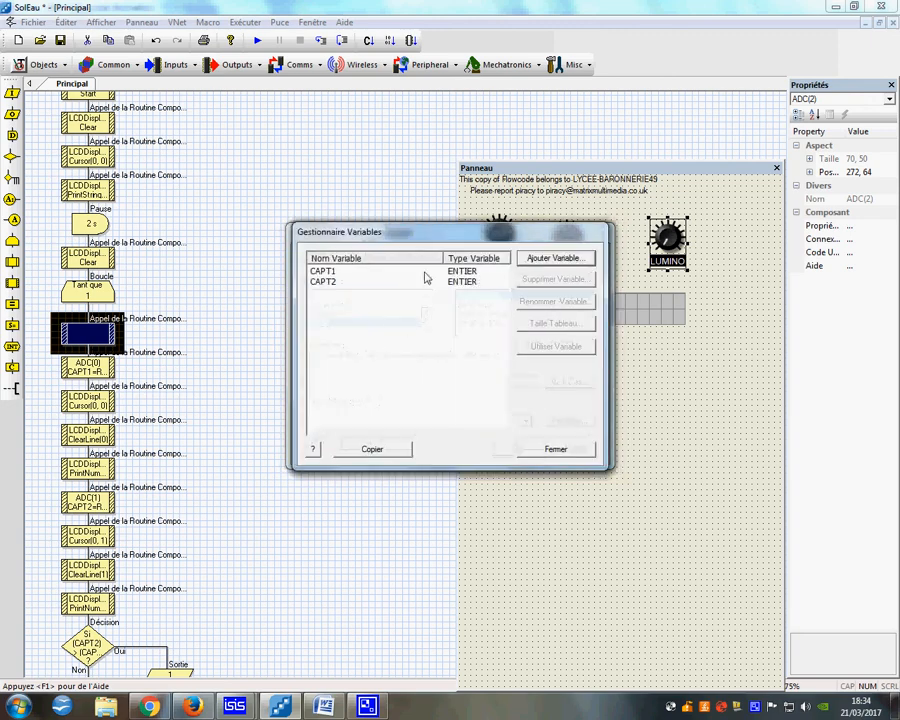
pyautogui.click(522, 262)
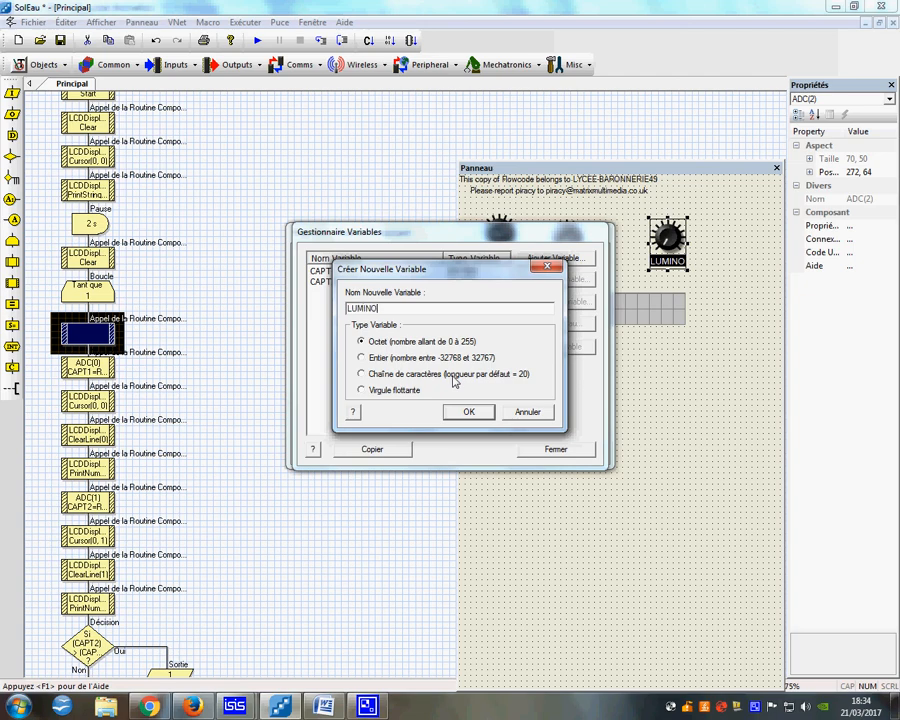
pyautogui.click(467, 412)
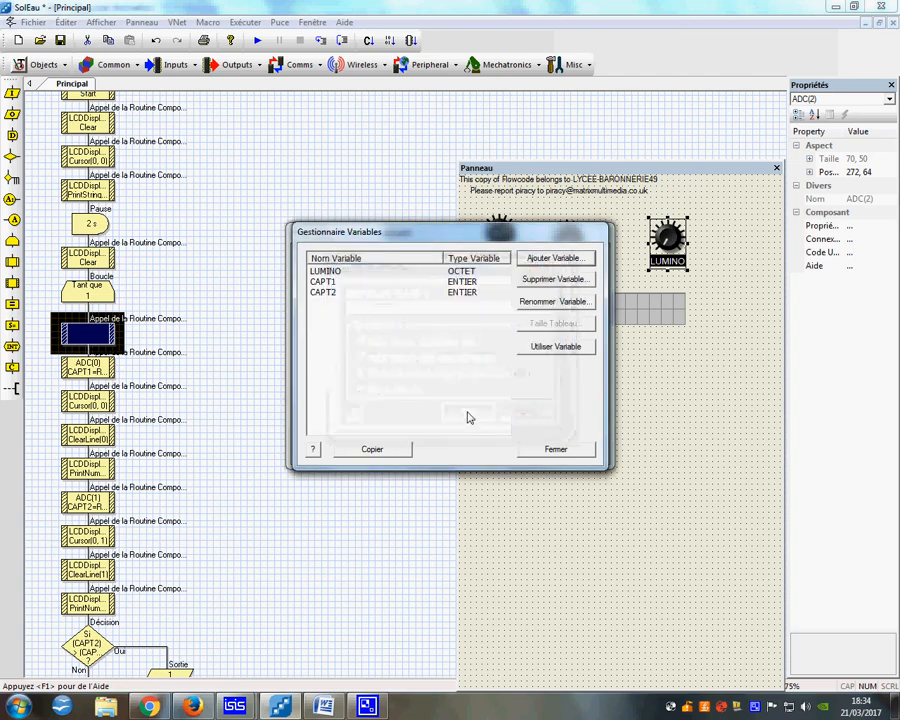
pyautogui.doubleClick(334, 273)
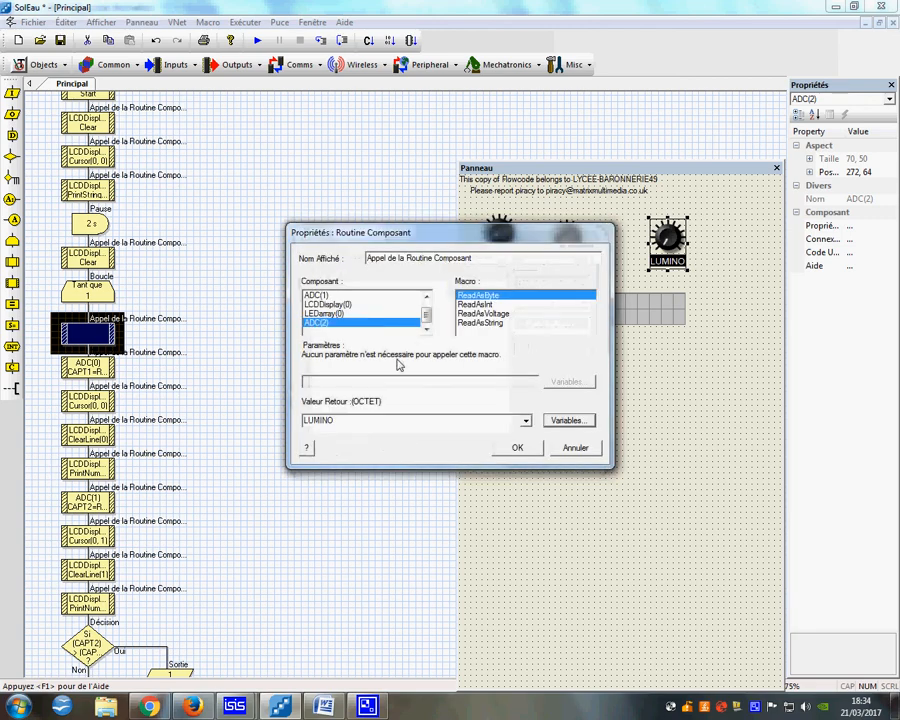
pyautogui.click(520, 449)
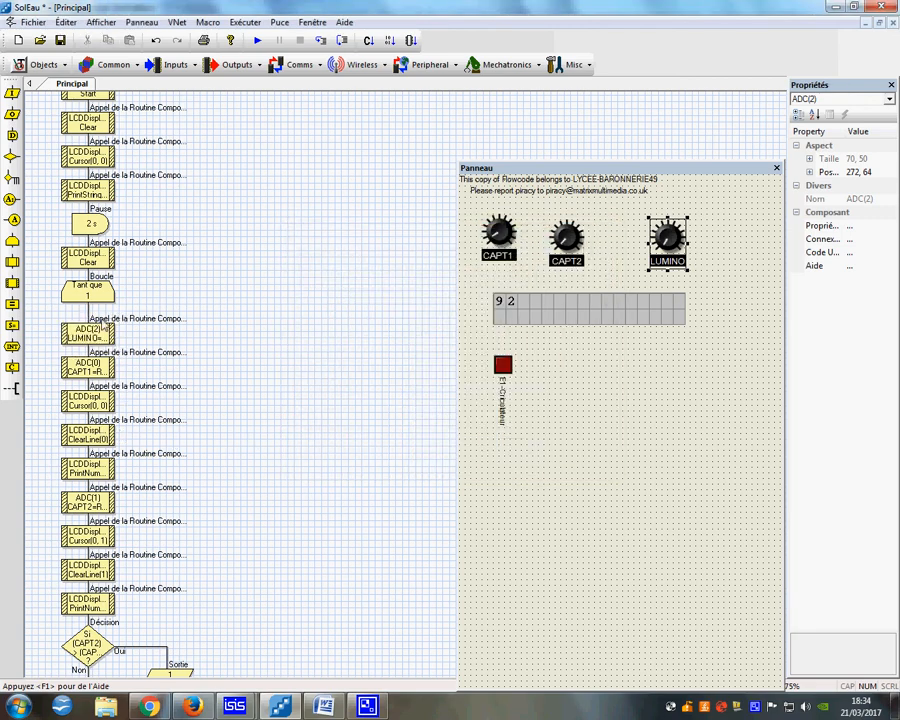
# Change the decision's condition to ((CAPT2) > (CAPT1)) AND (LUMINO<20).
pyautogui.scroll(-1, 130, 465)
pyautogui.doubleClick(87, 615)
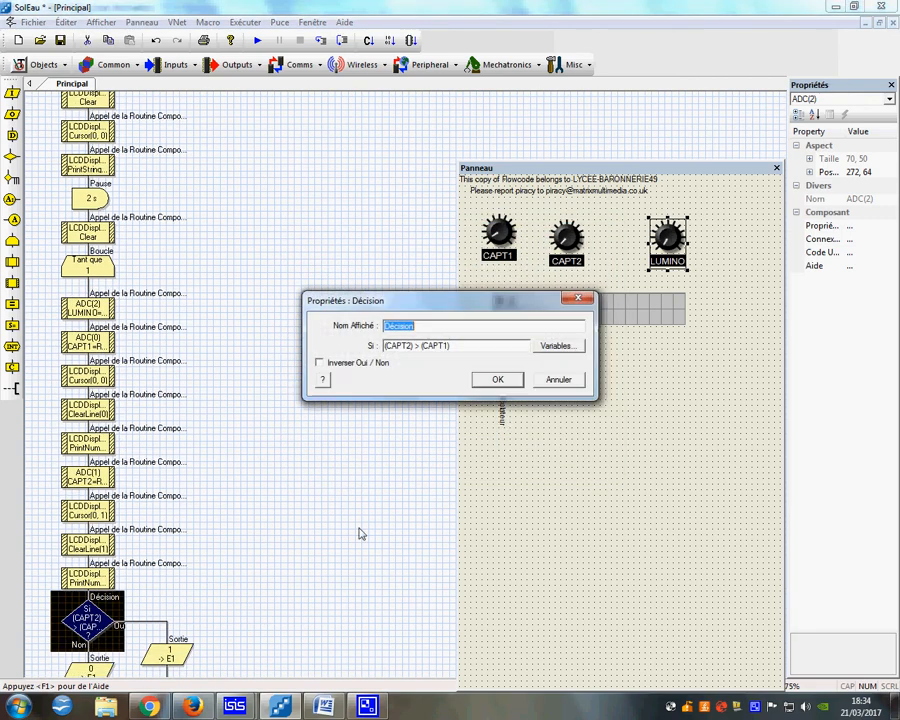
pyautogui.click(472, 348)
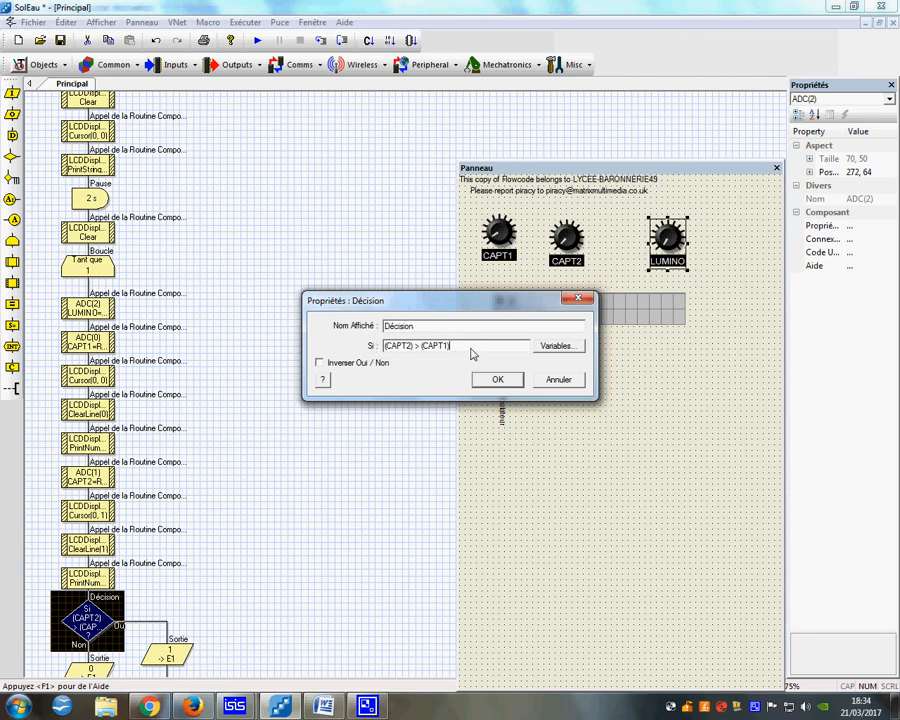
pyautogui.write('(')
pyautogui.click(556, 345)
pyautogui.click(318, 281)
pyautogui.doubleClick(318, 281)
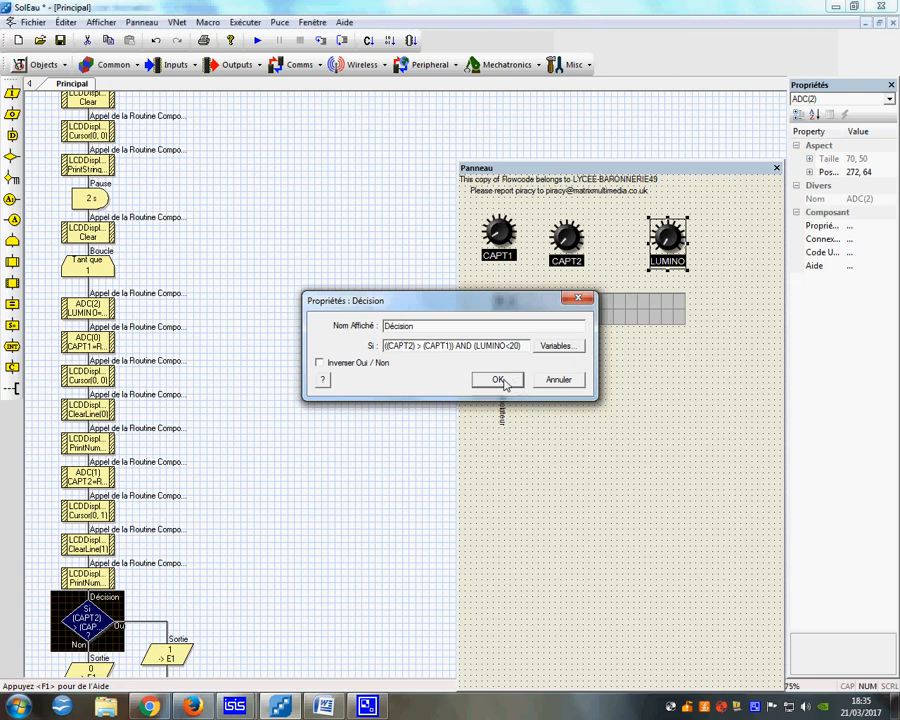
pyautogui.click(505, 381)
pyautogui.click(374, 426)
# Simulate the flowchart, stop it, and recheck the condition of the decision.
pyautogui.click(258, 42)
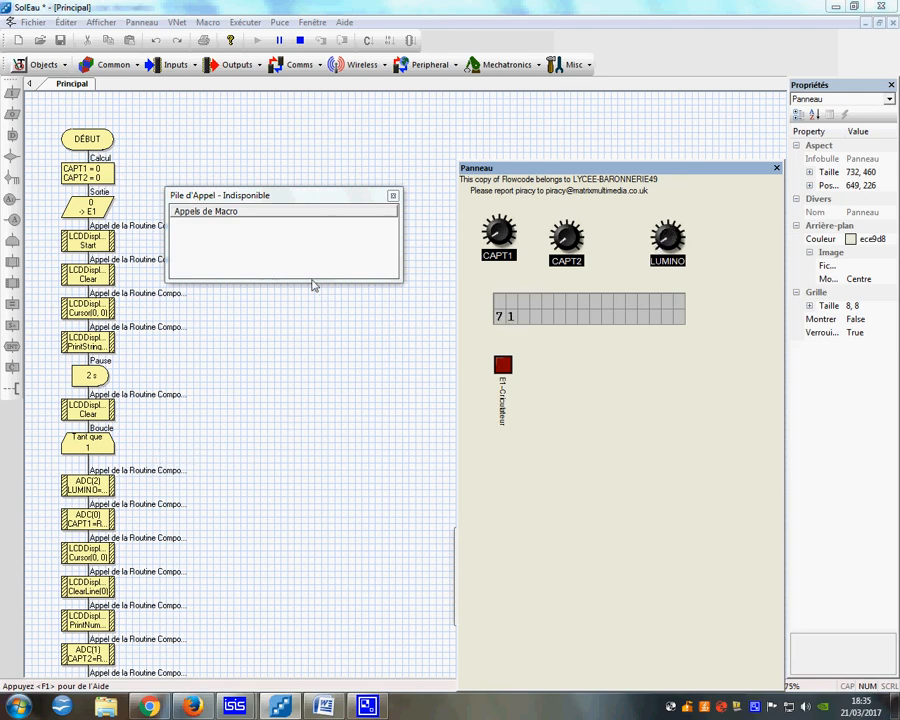
pyautogui.click(299, 40)
pyautogui.scroll(-5, 192, 444)
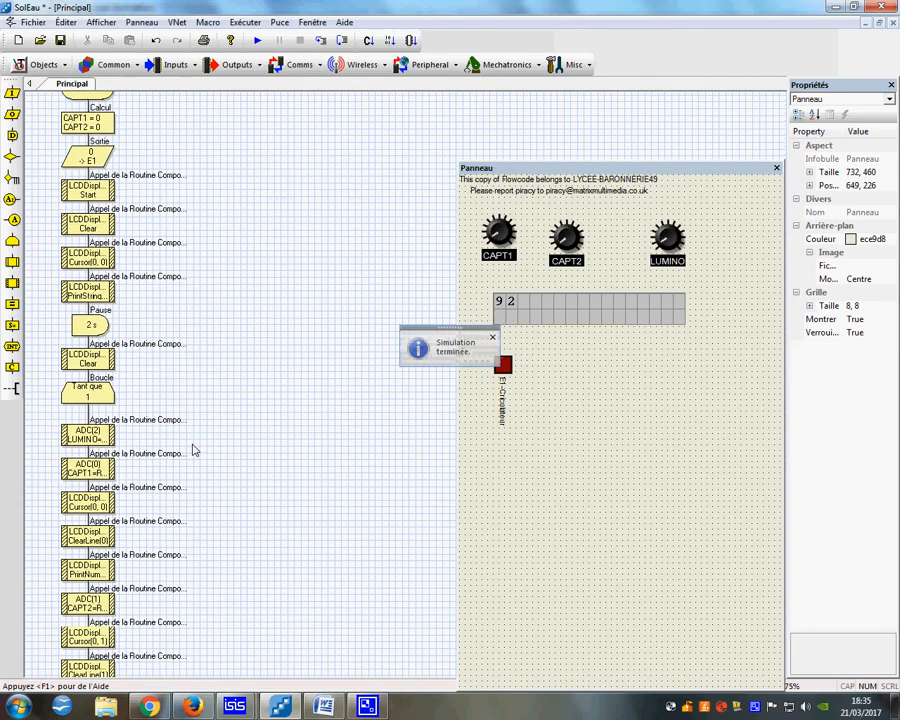
pyautogui.scroll(-3, 190, 456)
pyautogui.doubleClick(88, 565)
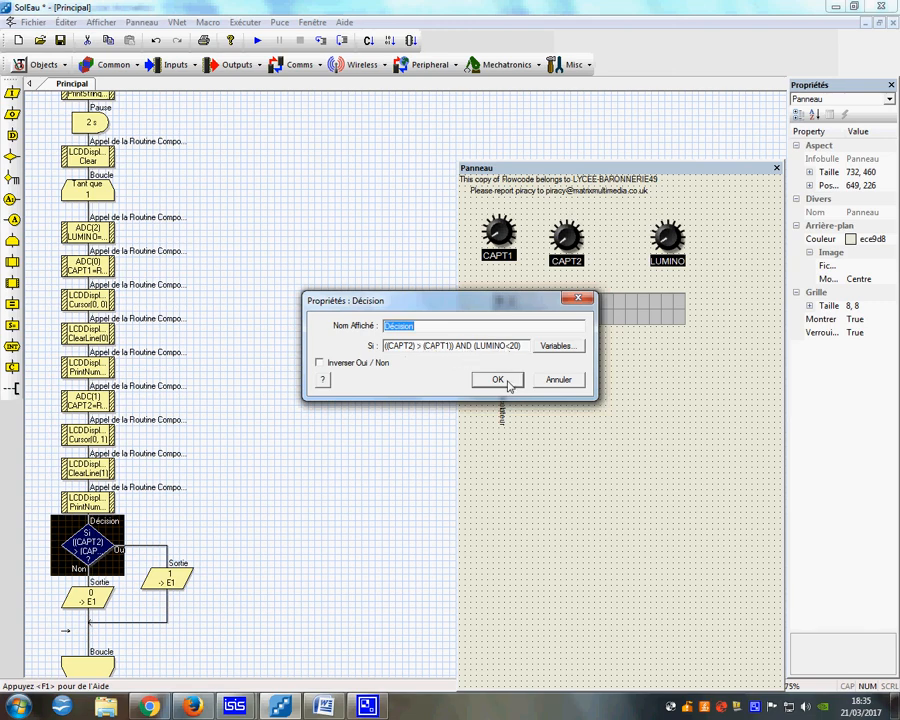
pyautogui.click(508, 382)
# Simulate the flowchart again to test the E1 circulator output against the sensor knobs, and stop the run.
pyautogui.click(668, 237)
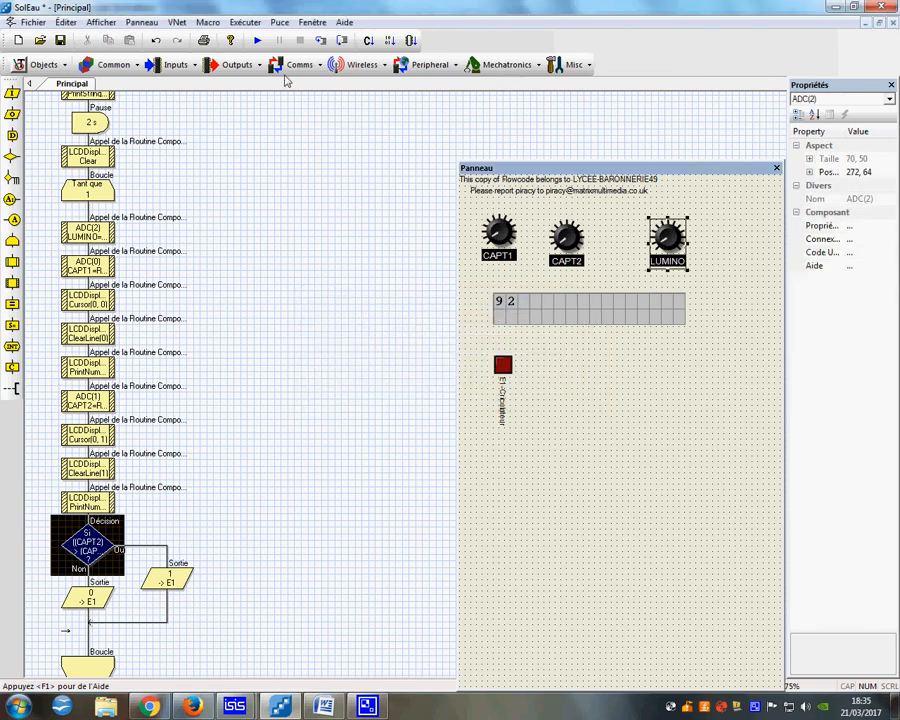
pyautogui.click(278, 40)
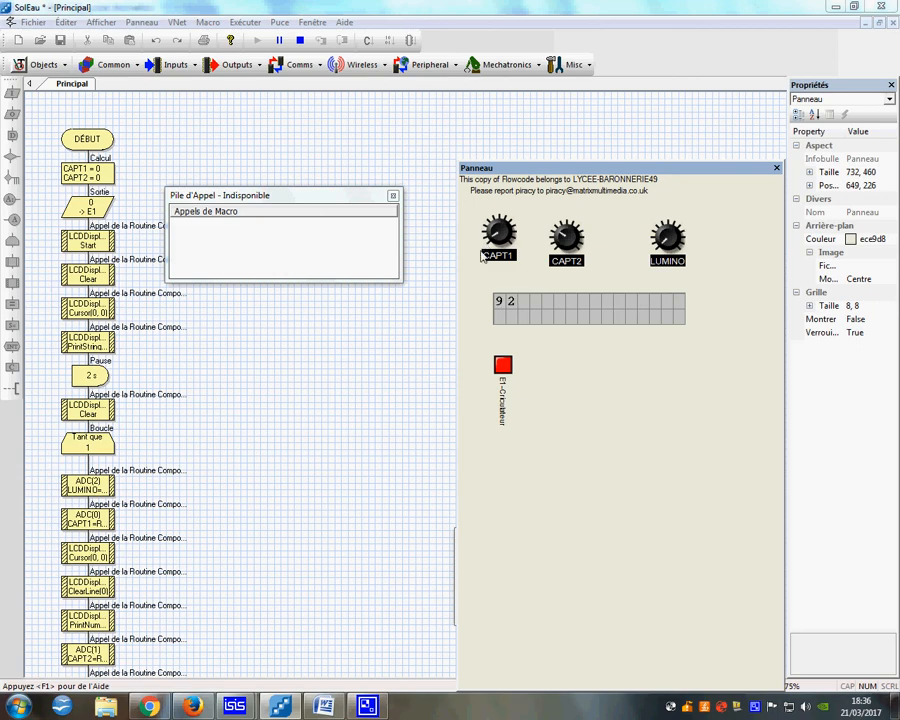
pyautogui.click(299, 40)
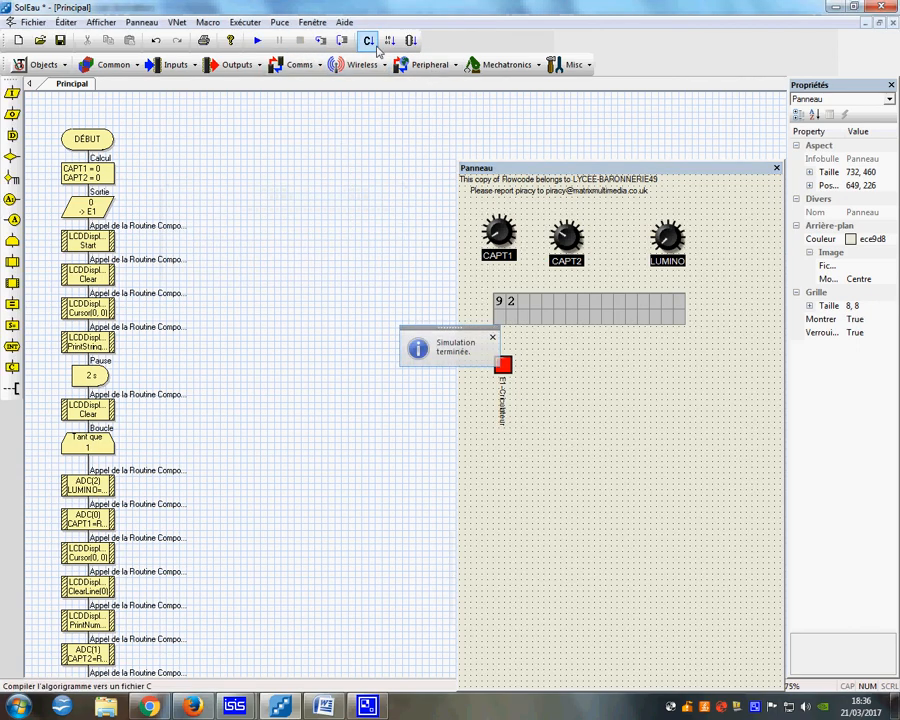
# Save and compile the SolEau flowchart to a HEX file and dismiss the compiler messages.
pyautogui.click(389, 40)
pyautogui.click(514, 381)
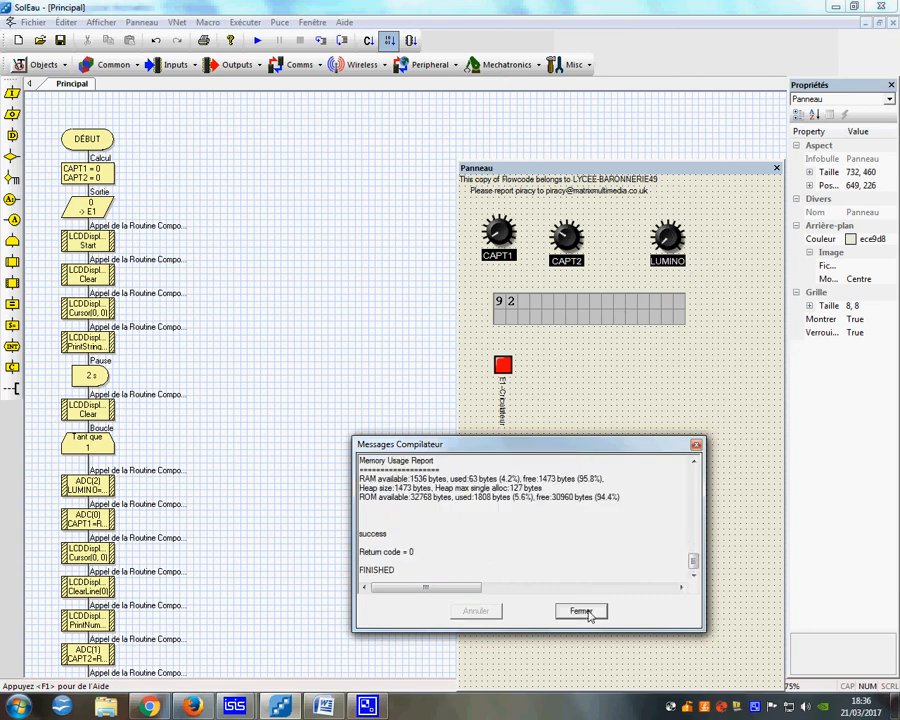
pyautogui.click(584, 612)
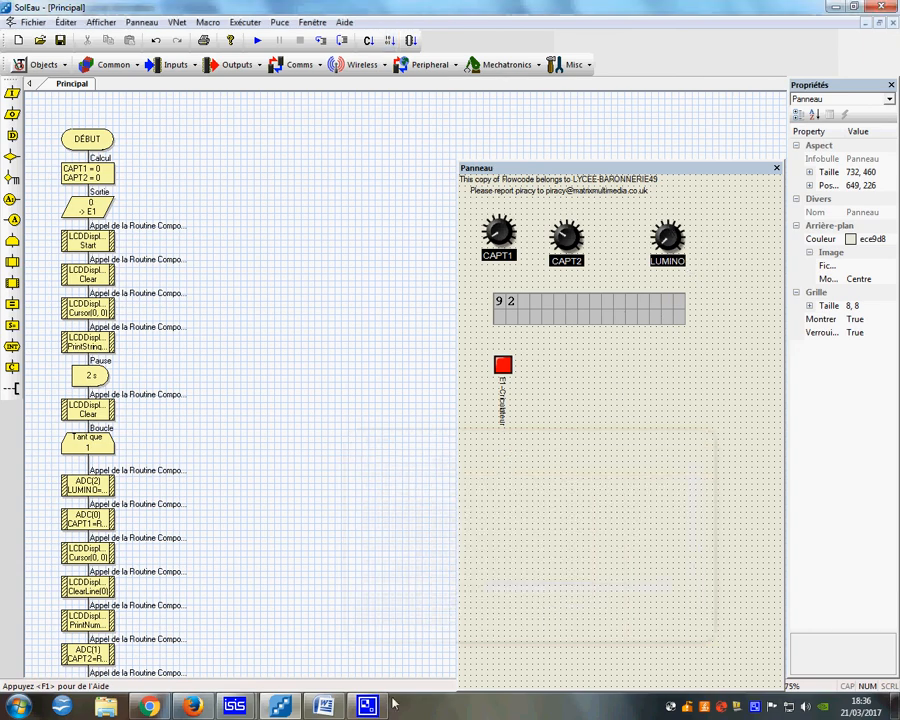
# Switch to the SolEau circuit in ISIS and restart its simulation with the newly compiled program.
pyautogui.moveTo(234, 706)
pyautogui.click(194, 652)
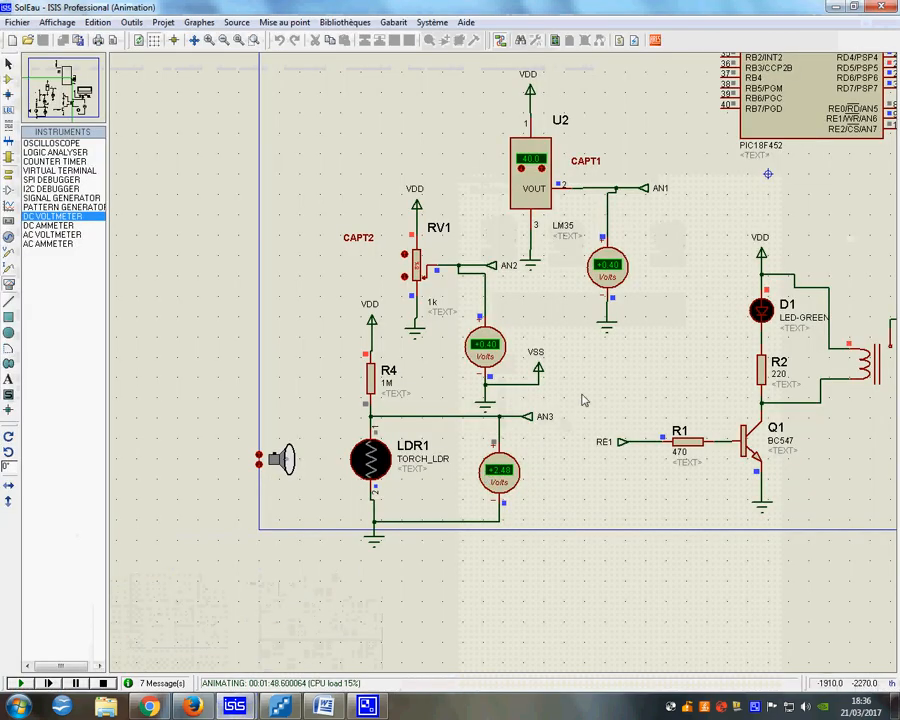
pyautogui.click(102, 683)
pyautogui.scroll(1, 410, 340)
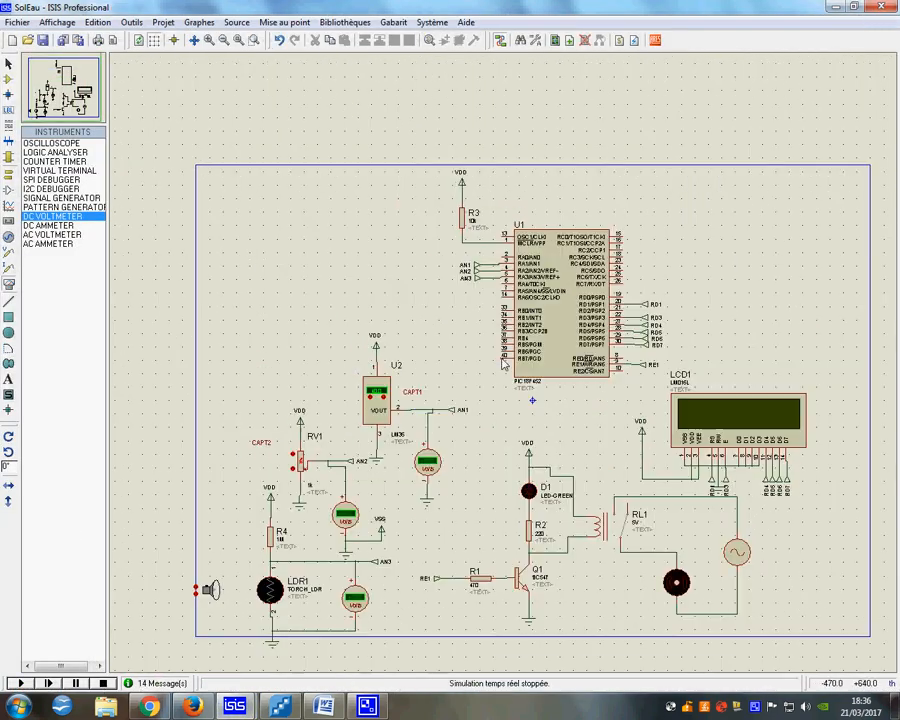
pyautogui.click(20, 683)
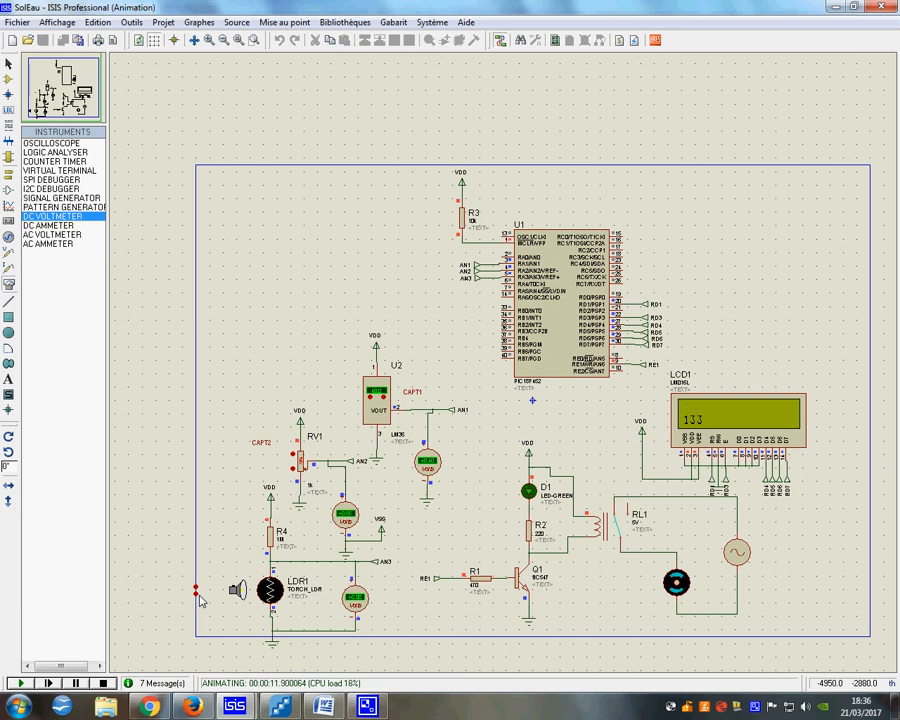
# Move the torch step by step away from LDR1 to its farthest position to simulate night.
pyautogui.click(196, 595)
pyautogui.click(196, 595)
pyautogui.click(196, 595)
pyautogui.click(196, 595)
pyautogui.click(196, 595)
pyautogui.click(196, 595)
pyautogui.click(196, 595)
pyautogui.click(196, 595)
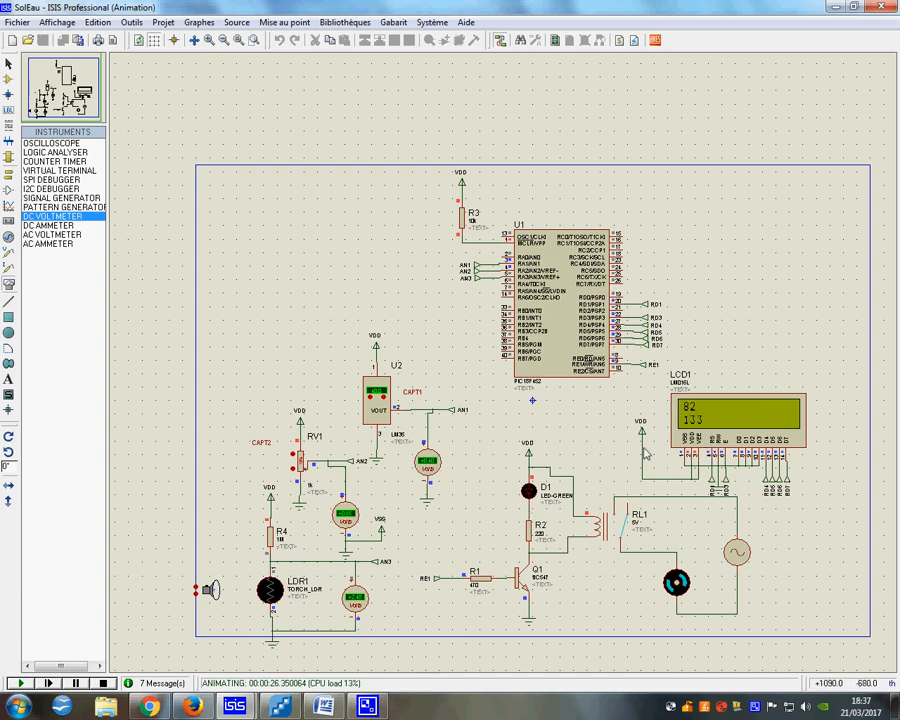
# Lower the temperature of the LM35 sensor U2 to 1.0 while the simulation runs.
pyautogui.scroll(2, 408, 448)
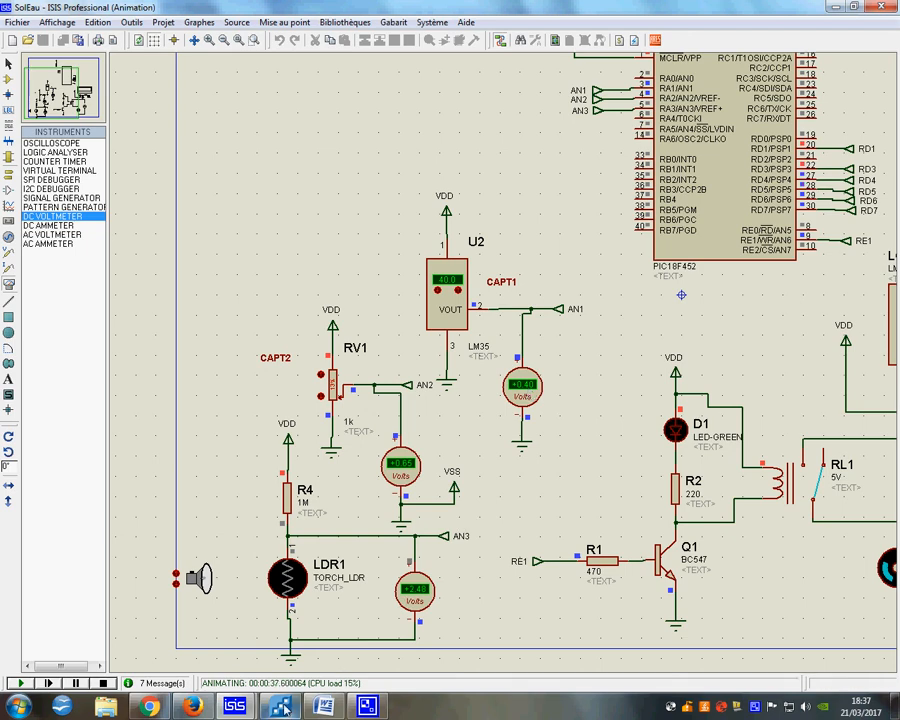
pyautogui.scroll(-1, 775, 455)
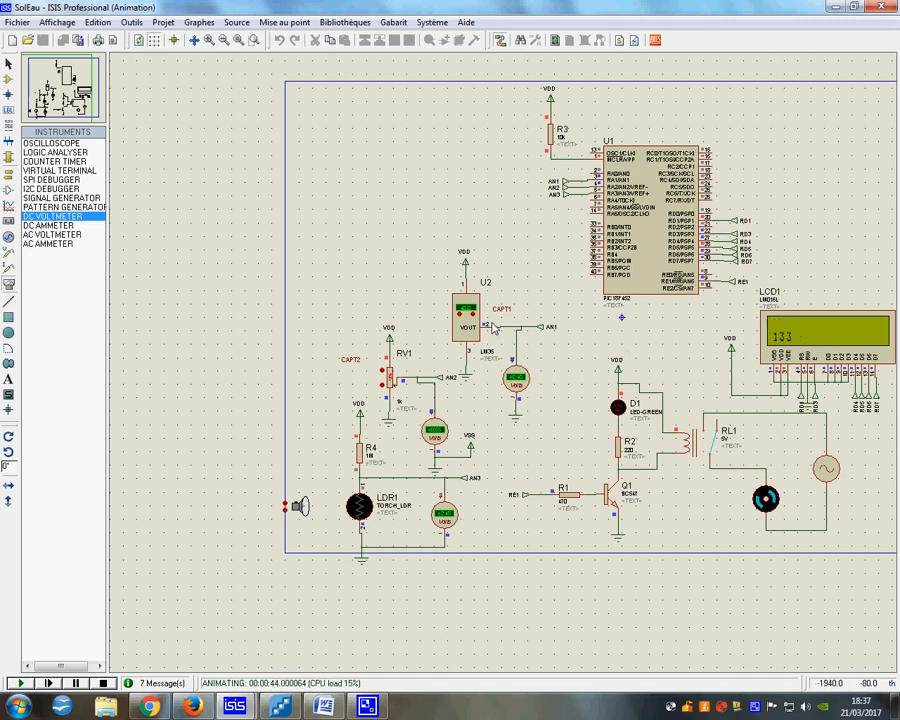
pyautogui.scroll(1, 540, 331)
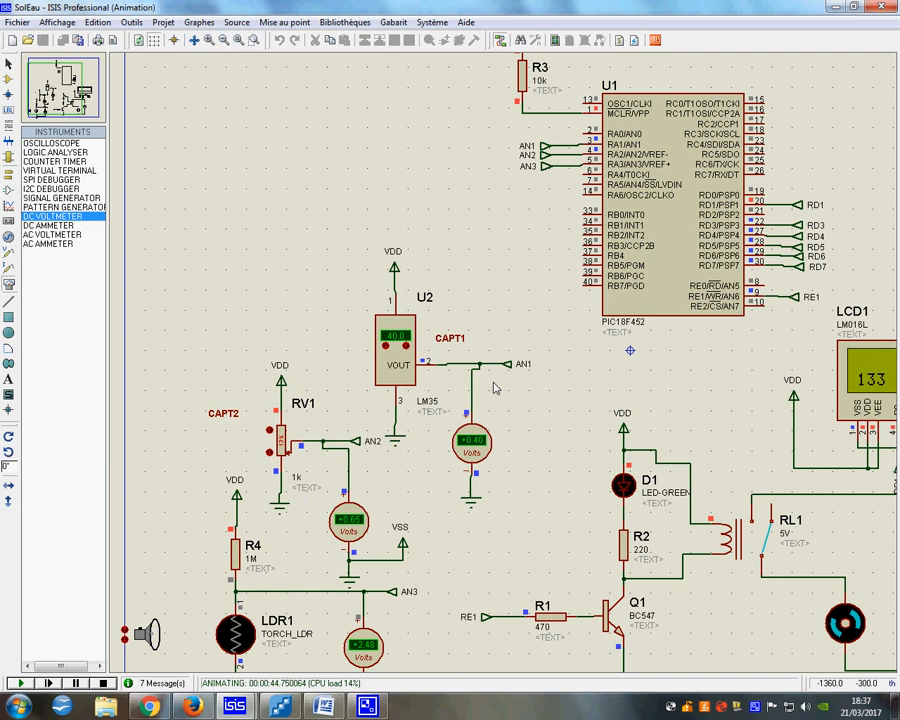
pyautogui.click(410, 346)
pyautogui.click(410, 346)
pyautogui.click(406, 346)
pyautogui.click(386, 347)
pyautogui.click(385, 347)
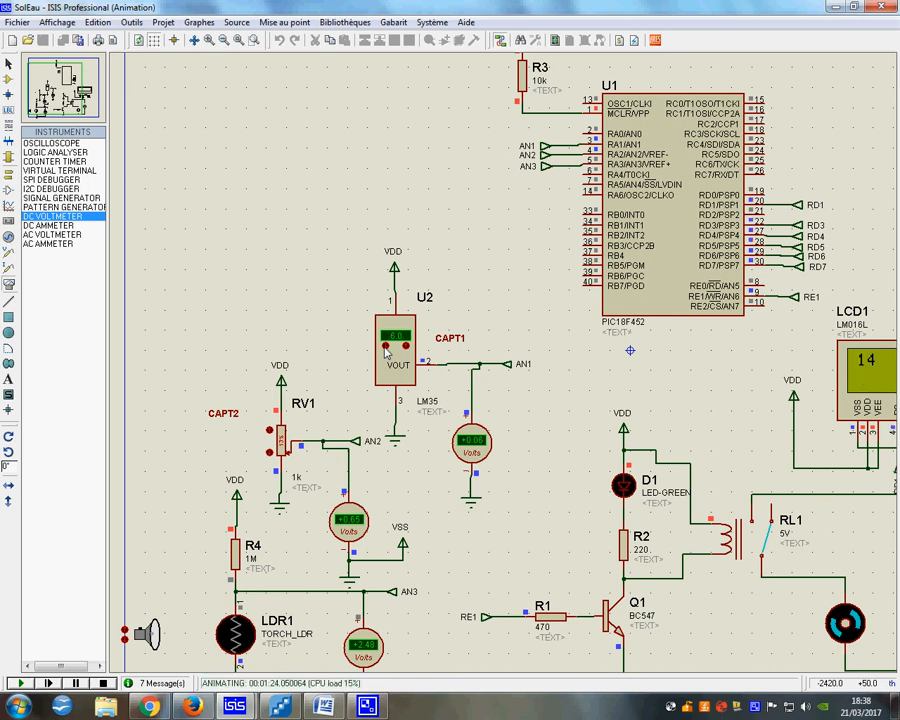
pyautogui.click(385, 347)
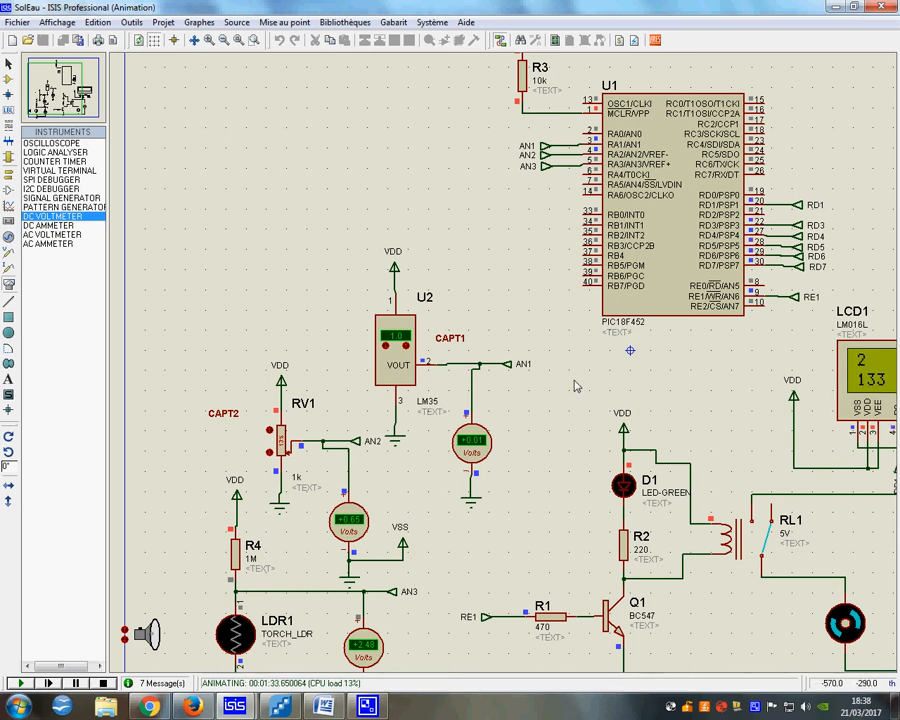
# Examine the LCD readings and the sensor voltages across the running SolEau circuit.
pyautogui.scroll(-1, 893, 386)
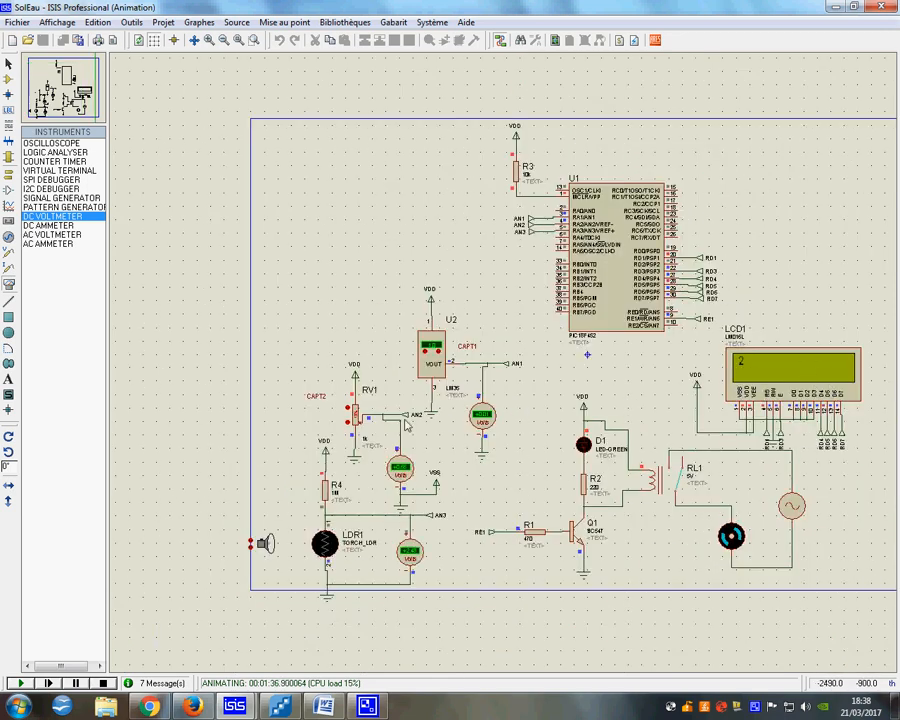
pyautogui.scroll(1, 379, 434)
pyautogui.scroll(-1, 730, 350)
pyautogui.scroll(-1, 783, 347)
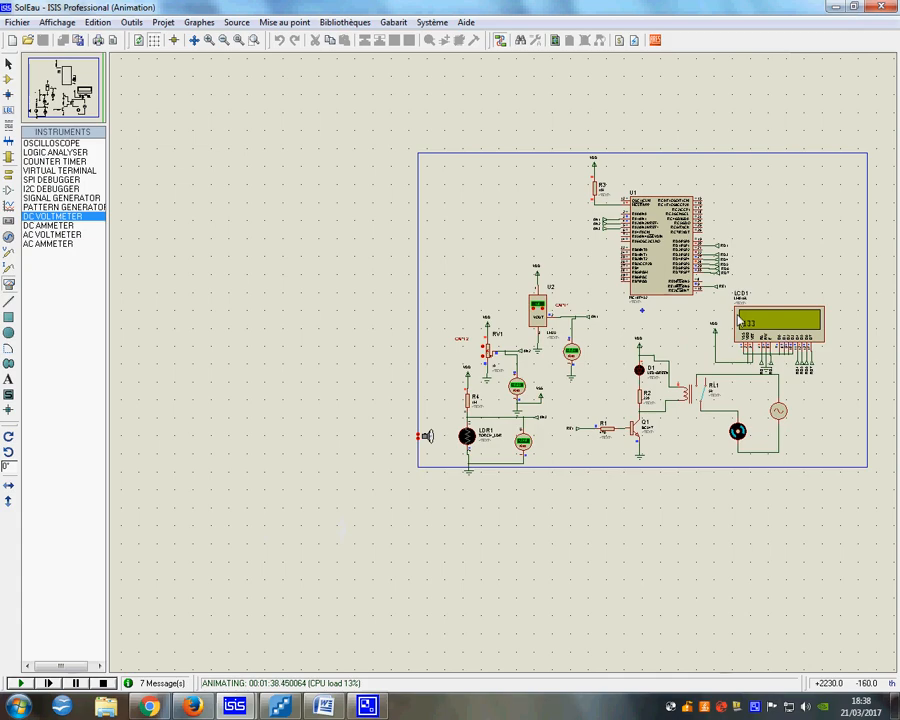
pyautogui.scroll(1, 650, 360)
pyautogui.scroll(-1, 580, 365)
pyautogui.scroll(1, 505, 369)
pyautogui.scroll(-1, 505, 369)
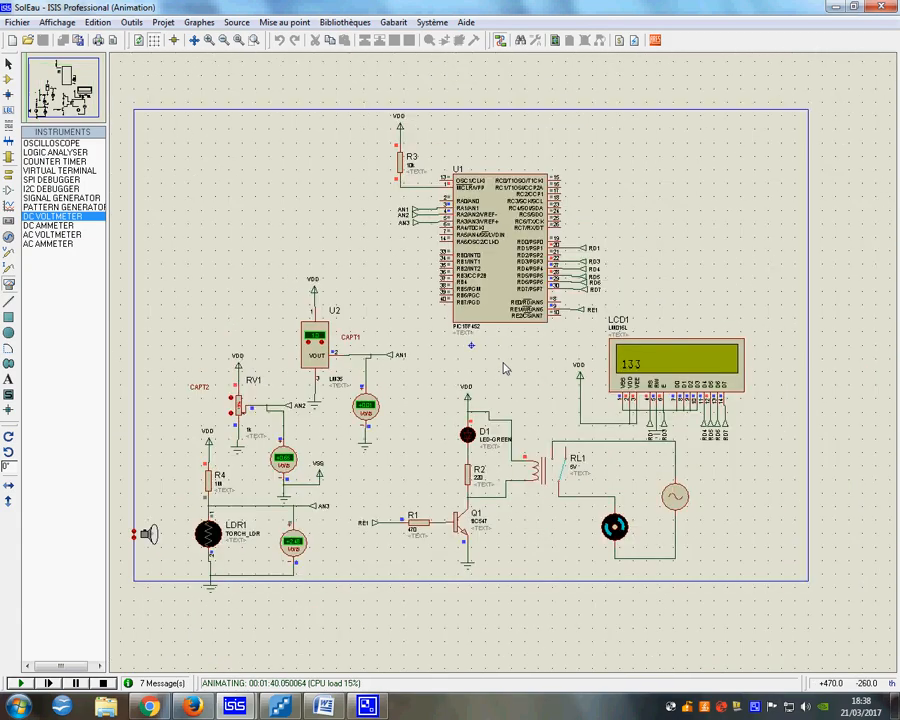
# Review the SolEau flowchart in Flowcode and return to the running SolEau circuit in ISIS.
pyautogui.hotkey('alt', 'Tab')
pyautogui.scroll(-1, 303, 583)
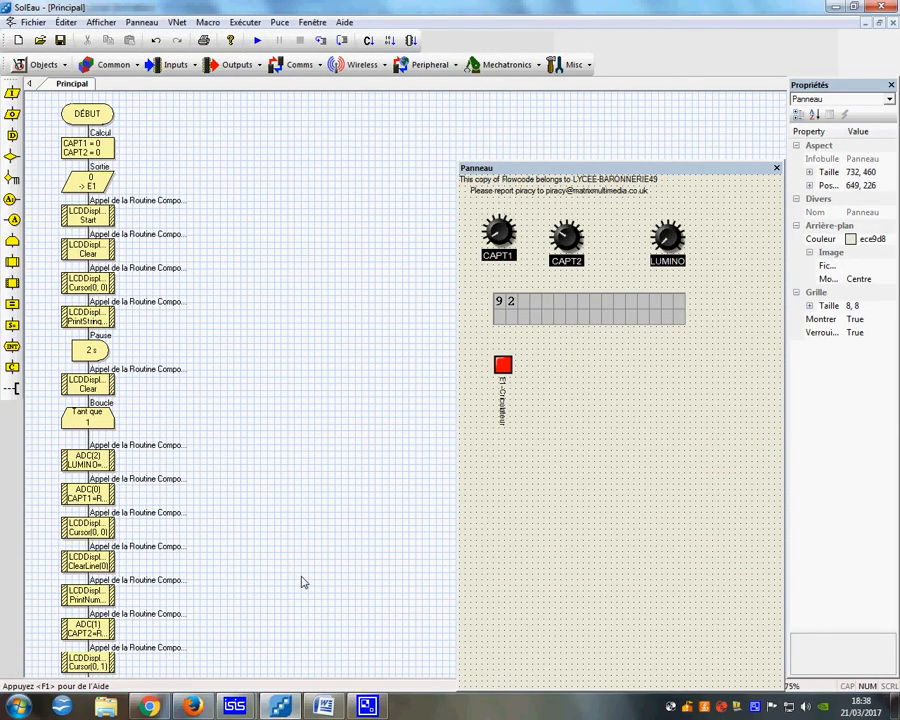
pyautogui.scroll(-1, 303, 583)
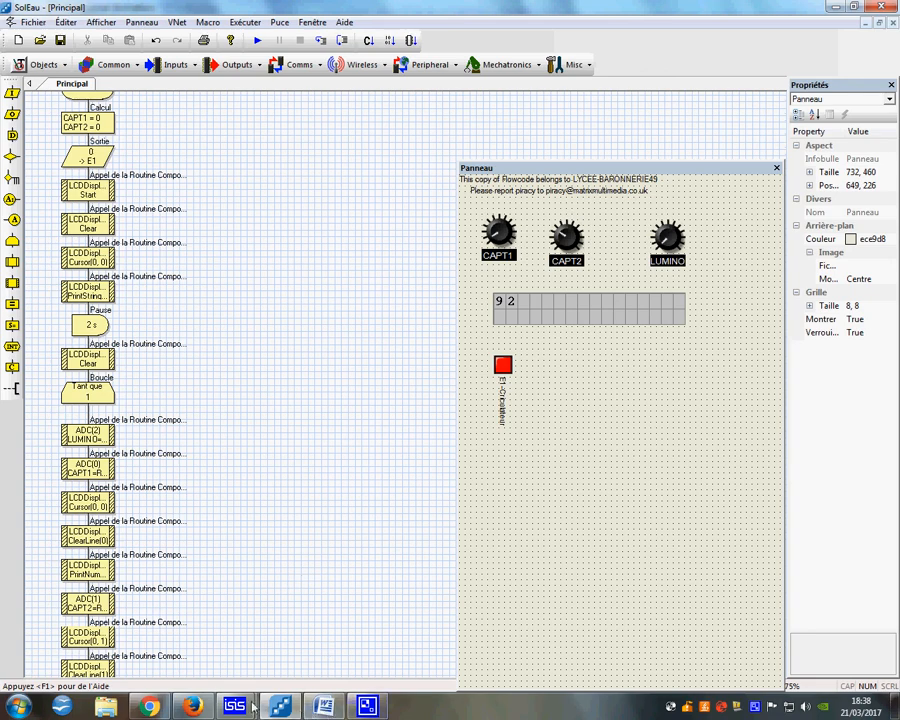
pyautogui.moveTo(234, 706)
pyautogui.click(306, 643)
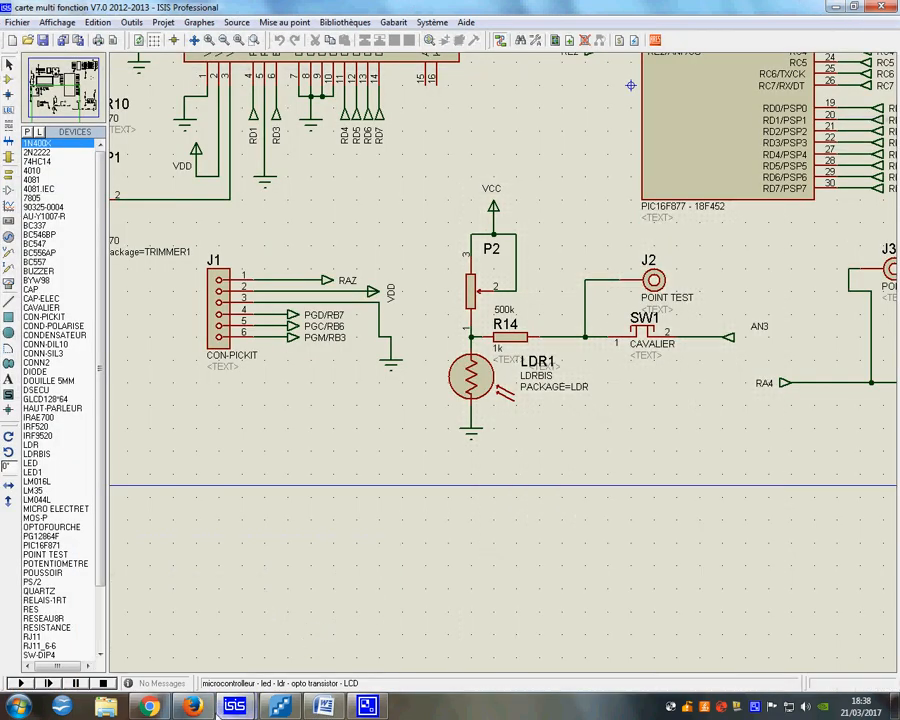
pyautogui.click(170, 640)
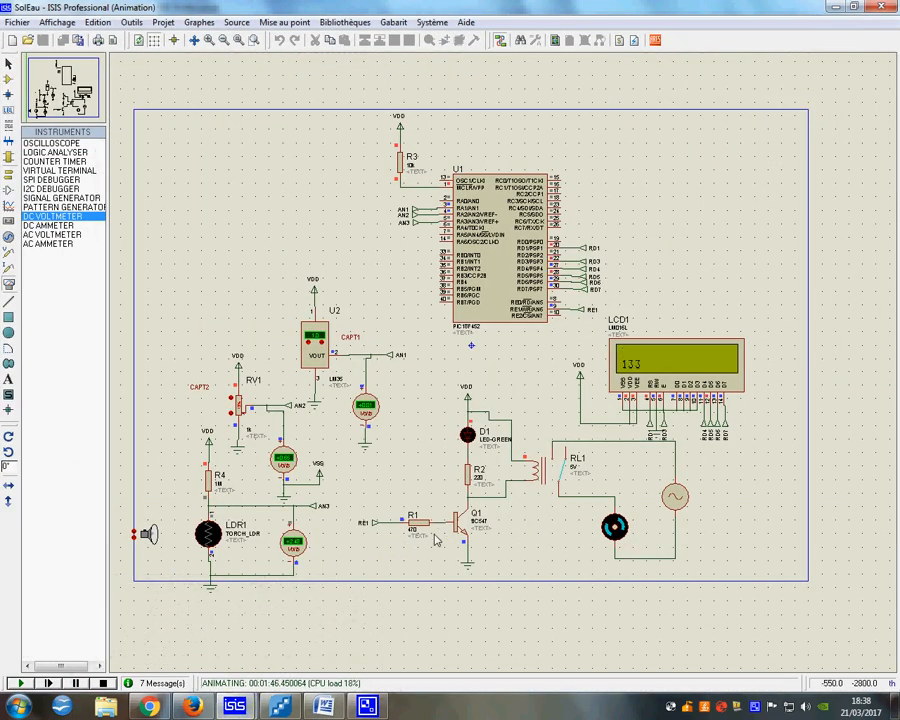